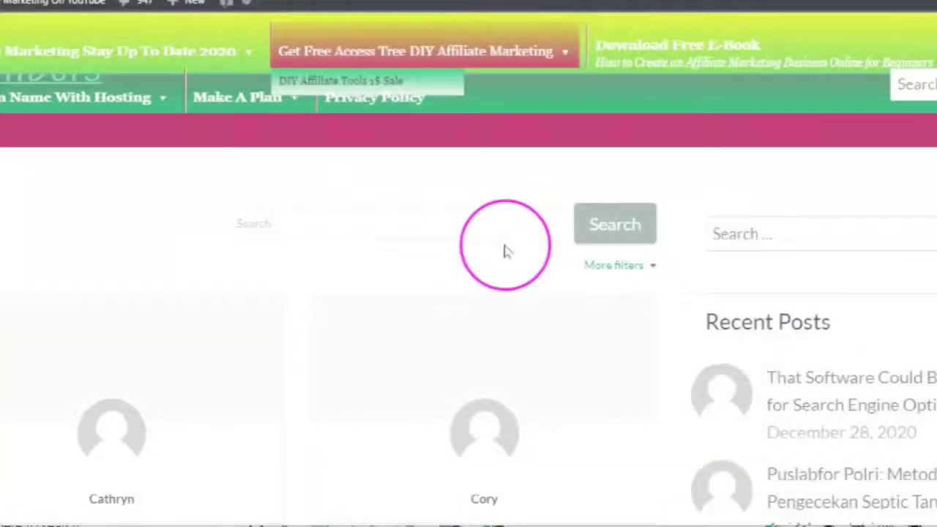
Step: Scroll the Members directory's member cards down to the pagination and back up to the header
scroll(504, 251, "down", 2)
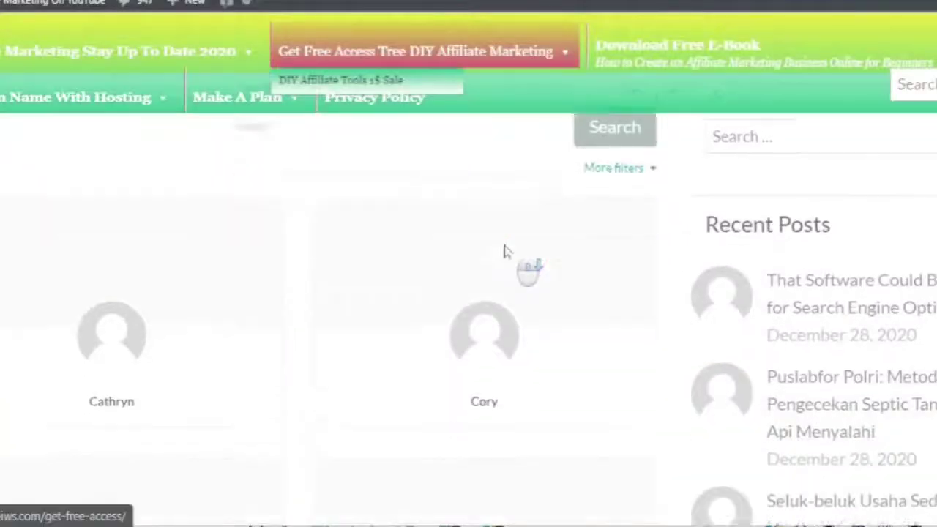
scroll(498, 278, "down", 7)
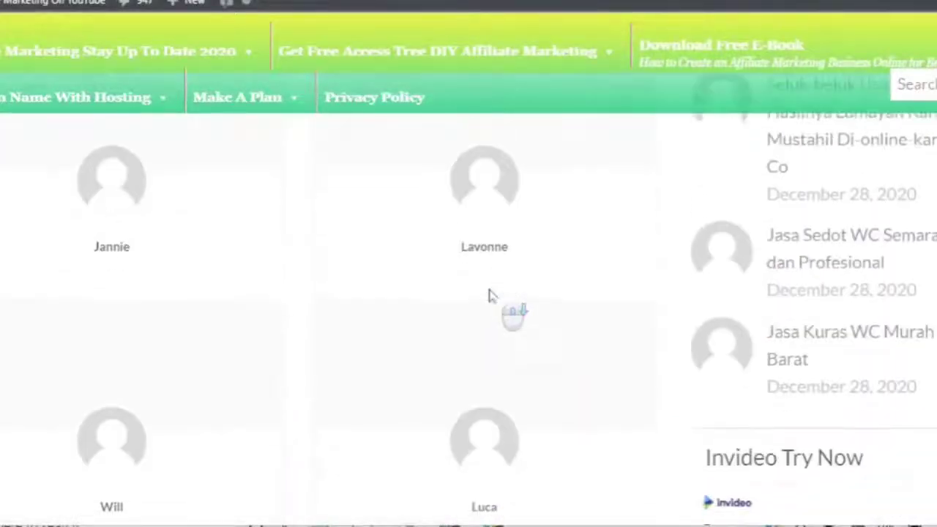
scroll(491, 295, "down", 8)
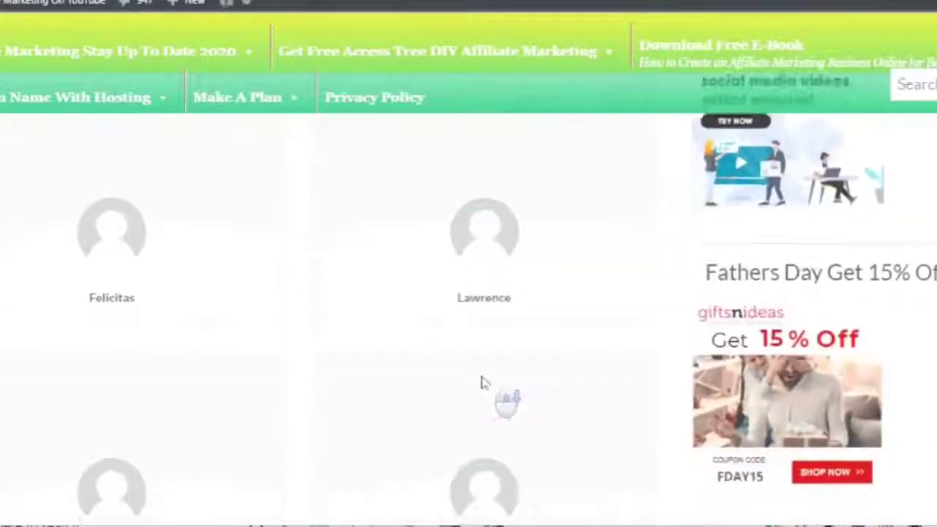
scroll(481, 380, "down", 6)
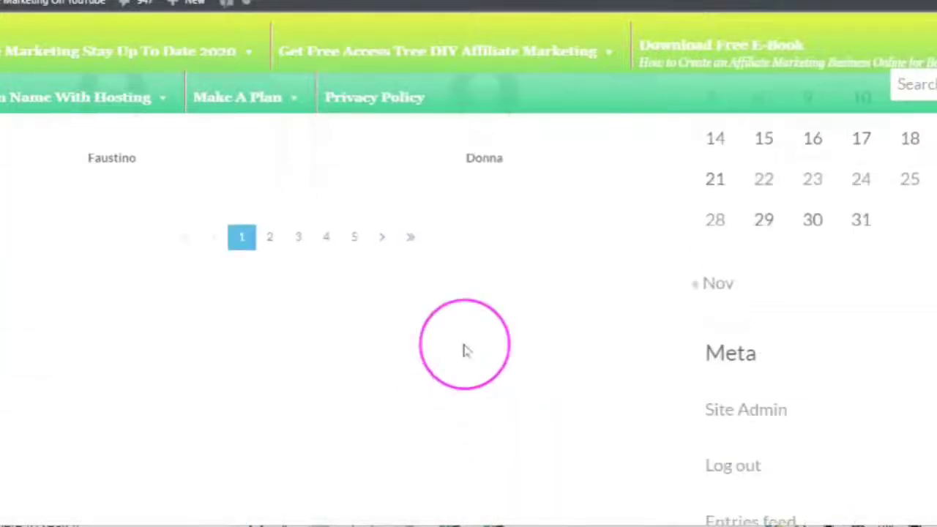
scroll(467, 364, "up", 10)
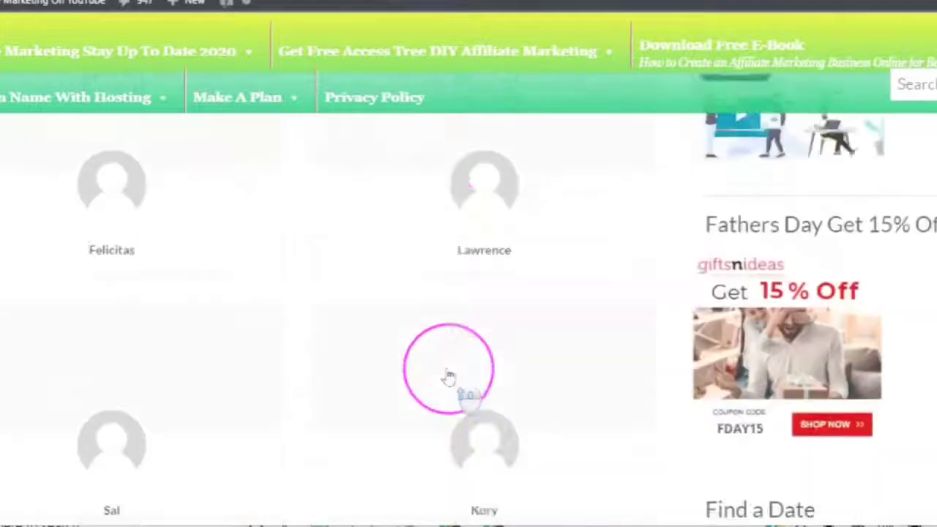
scroll(451, 370, "up", 10)
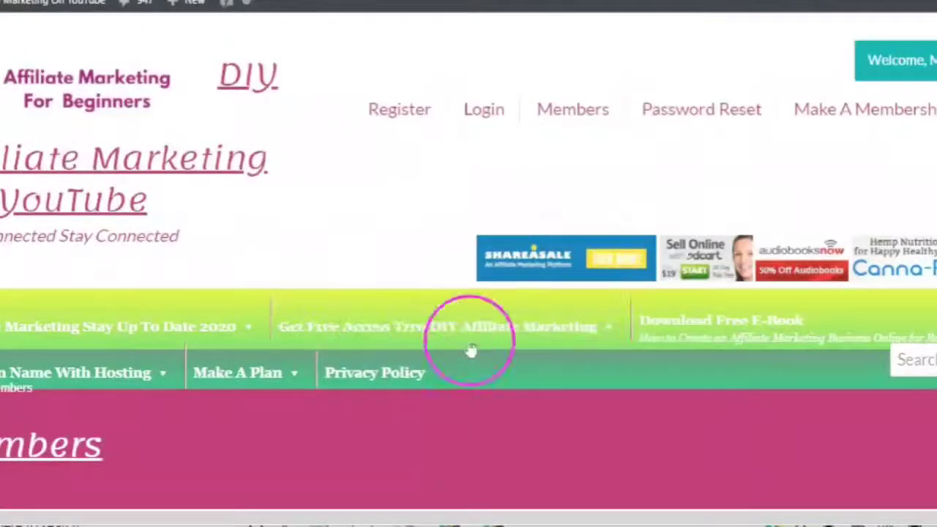
scroll(470, 347, "down", 1)
scroll(476, 341, "down", 3)
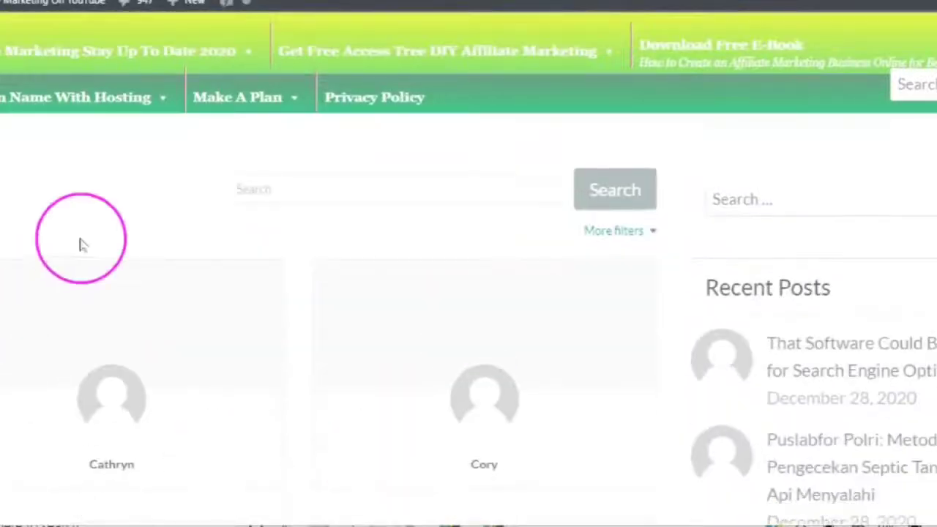
scroll(165, 322, "down", 2)
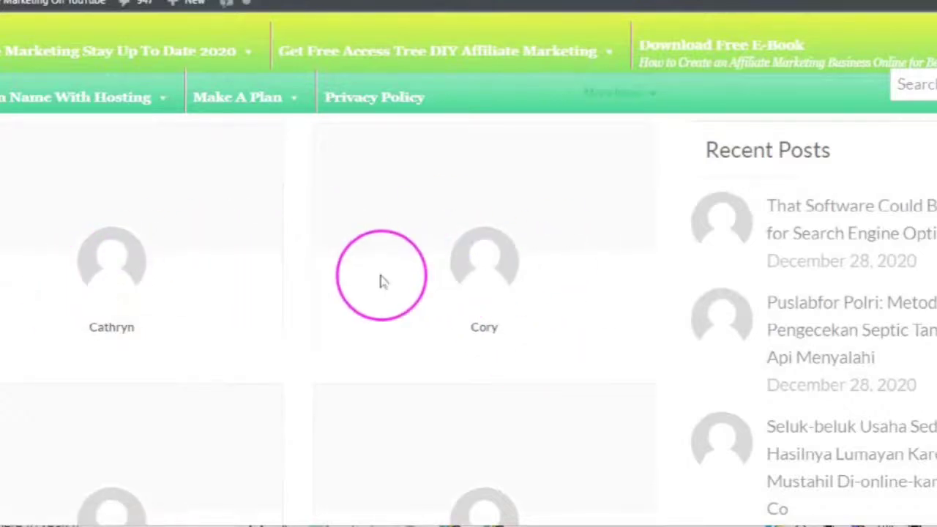
scroll(435, 300, "up", 1)
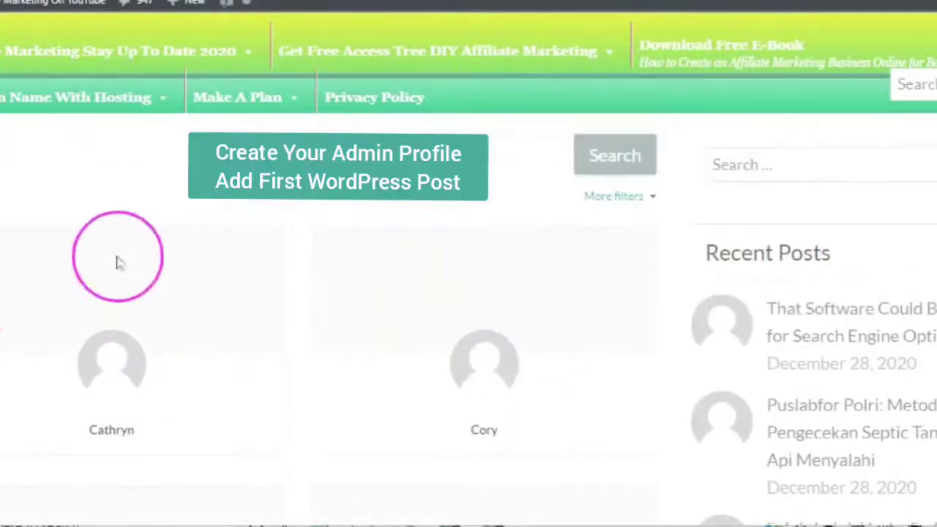
scroll(421, 330, "up", 1)
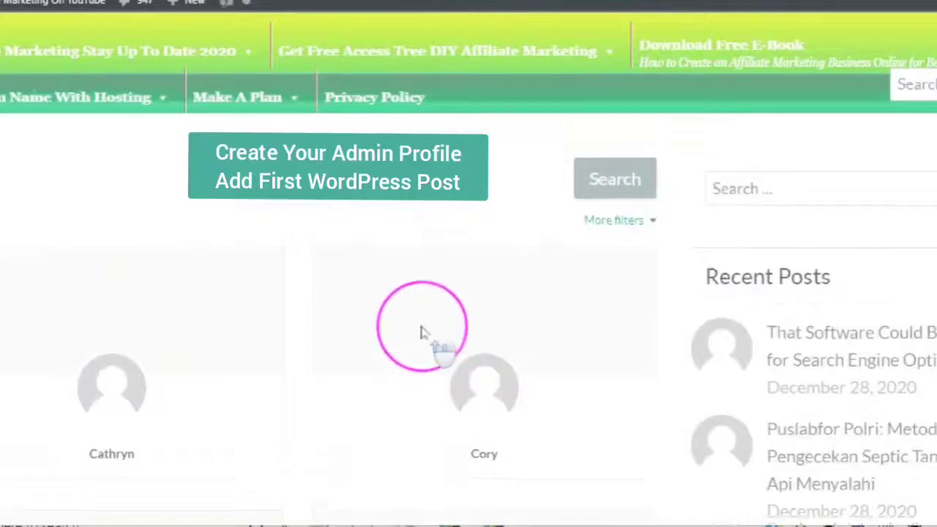
scroll(420, 329, "down", 3)
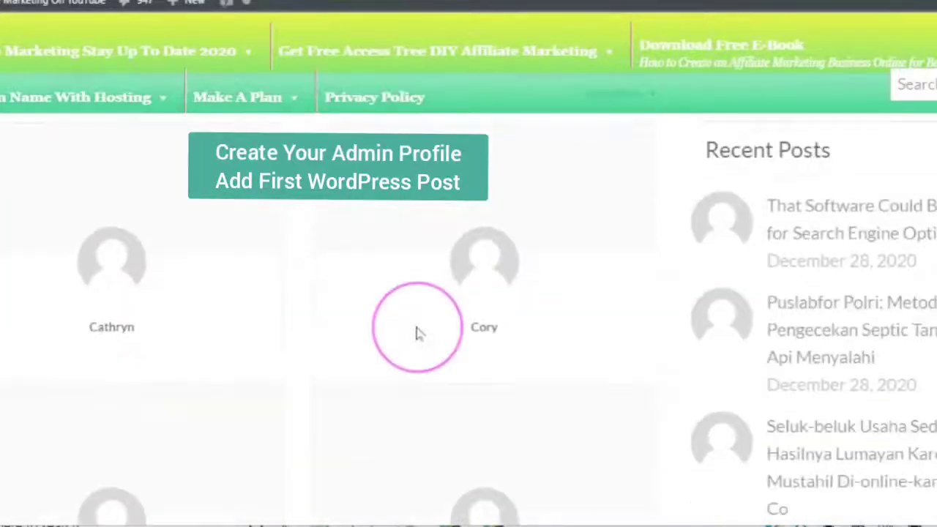
scroll(418, 333, "up", 1)
scroll(411, 335, "up", 1)
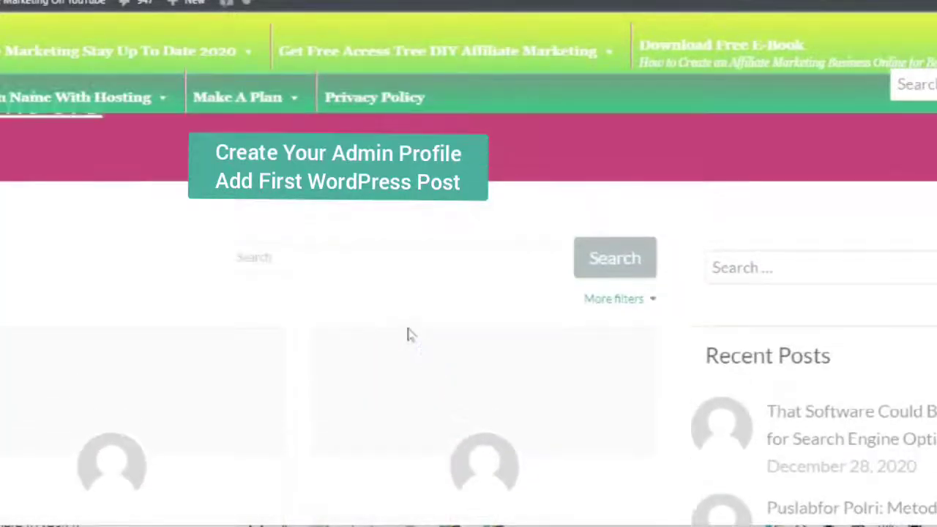
scroll(409, 335, "up", 3)
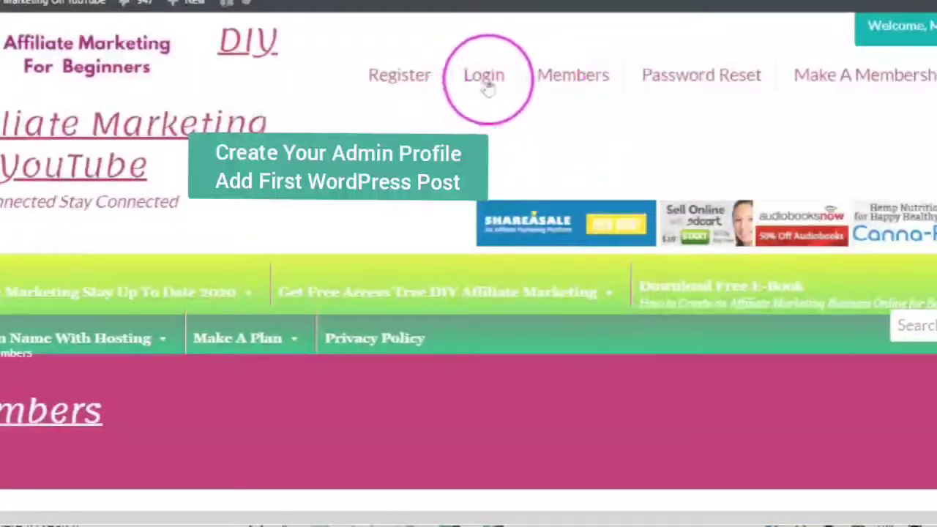
Step: Log in from the site's Login page using the saved account username and password
left_click(488, 84)
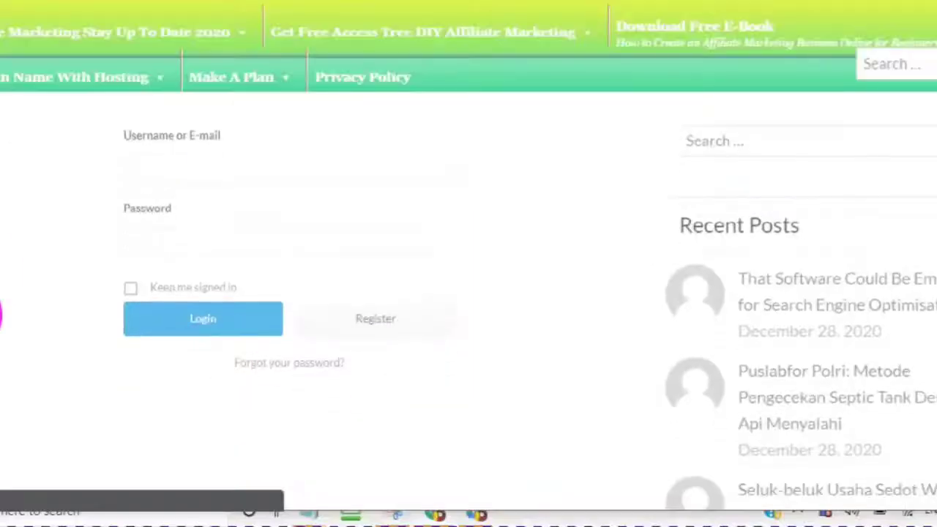
scroll(3, 307, "up", 2)
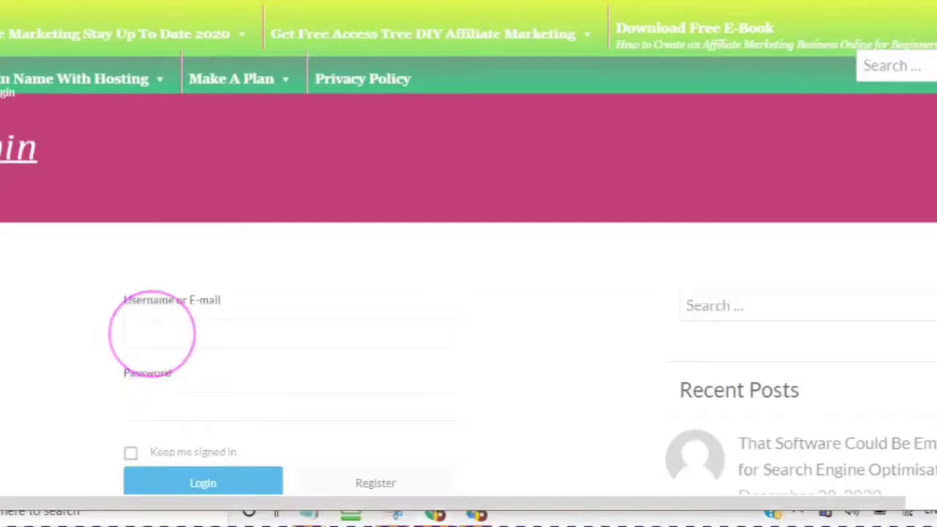
left_click(152, 333)
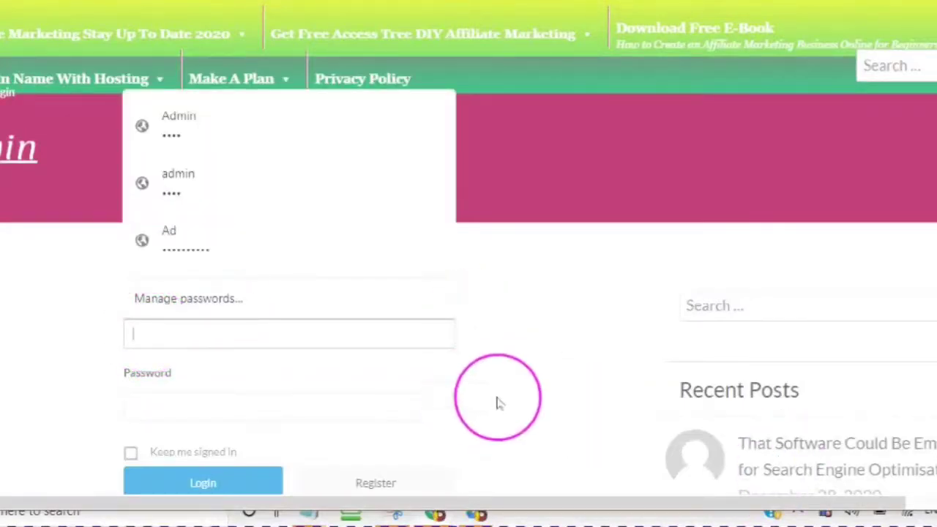
scroll(583, 369, "down", 1)
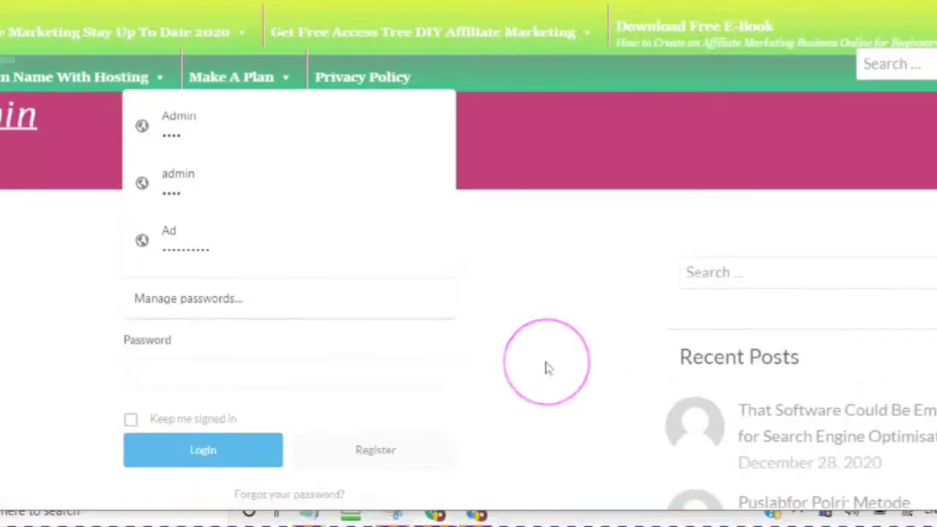
left_click(547, 367)
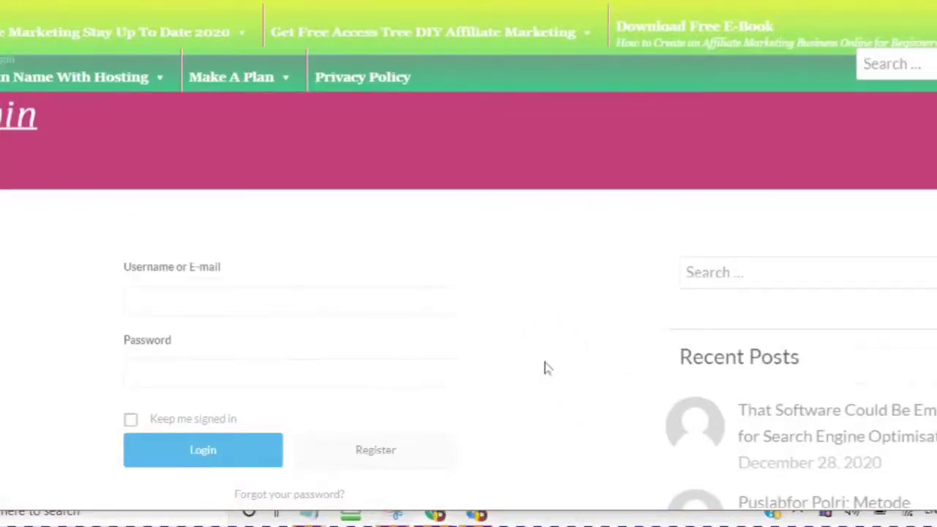
left_click(545, 367)
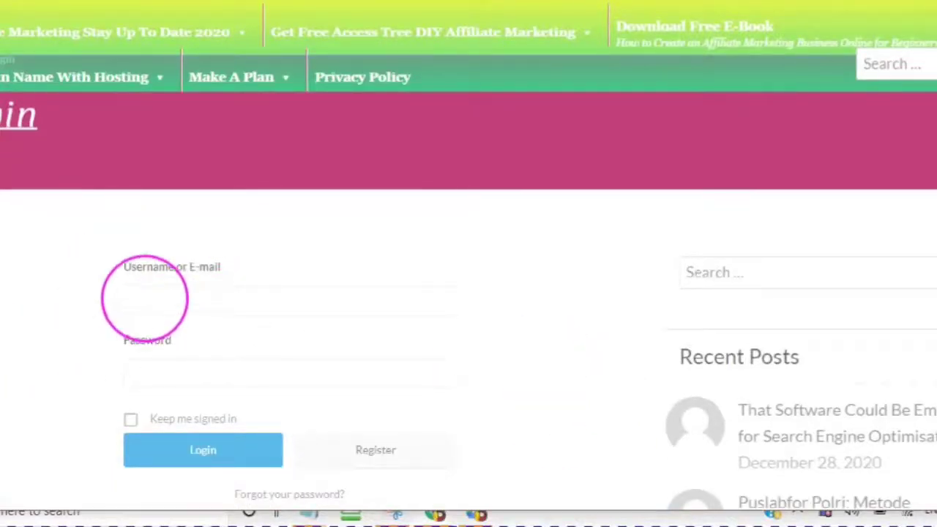
left_click(158, 297)
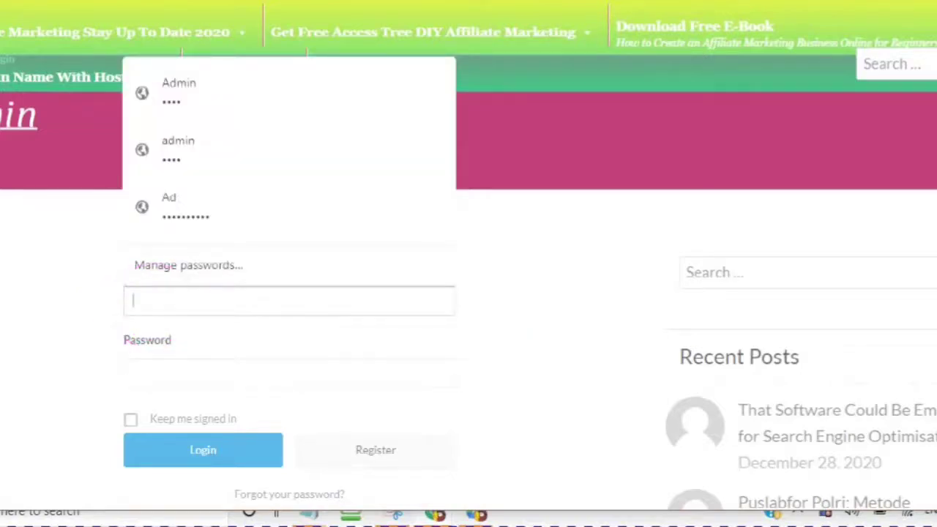
type("d")
type("iya")
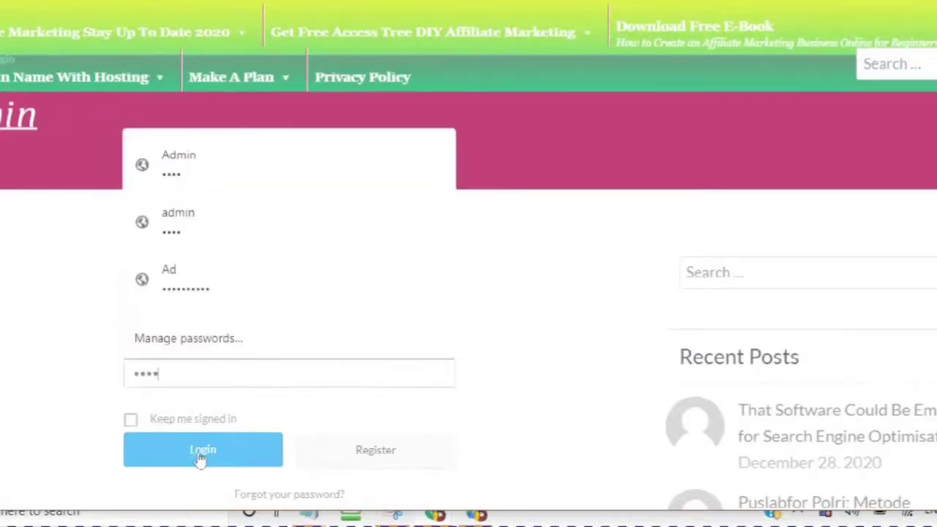
left_click(200, 458)
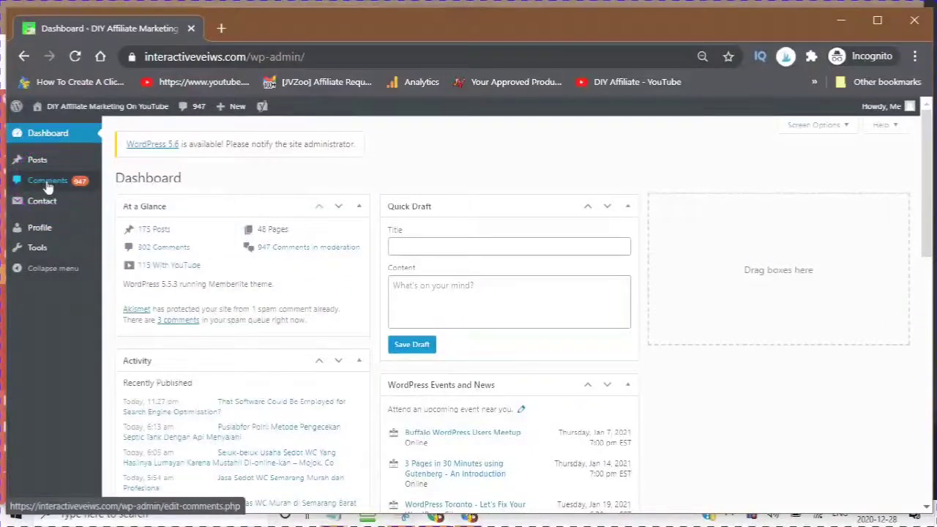
Step: Go to the user's Profile page (profile.php) from the admin sidebar
left_click(42, 209)
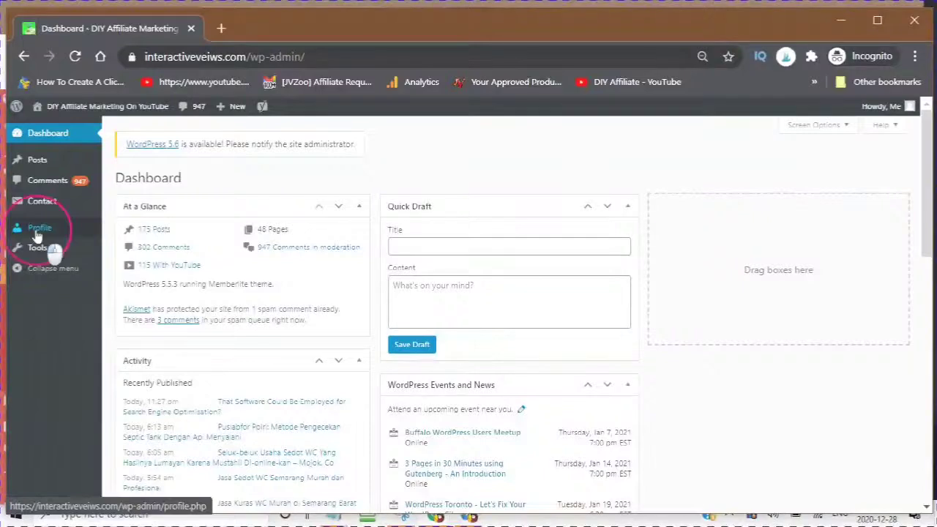
left_click(38, 236)
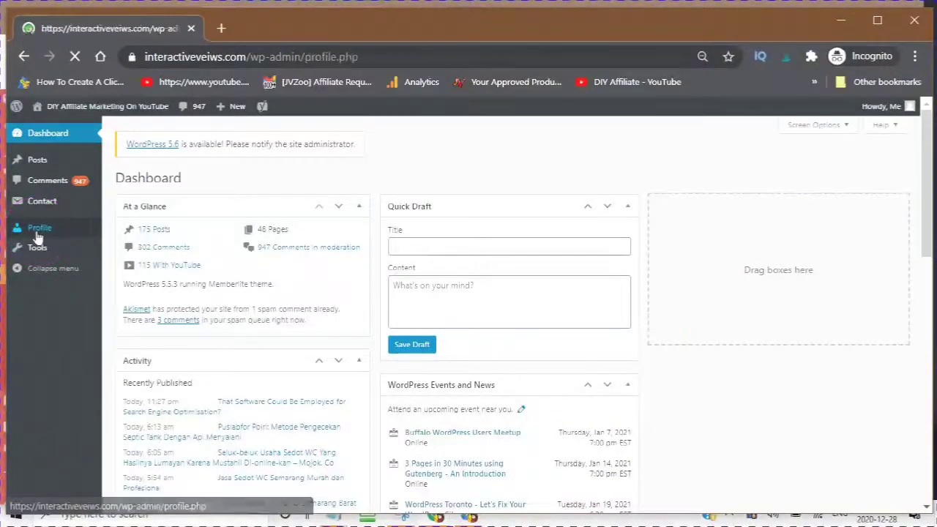
left_click(40, 231)
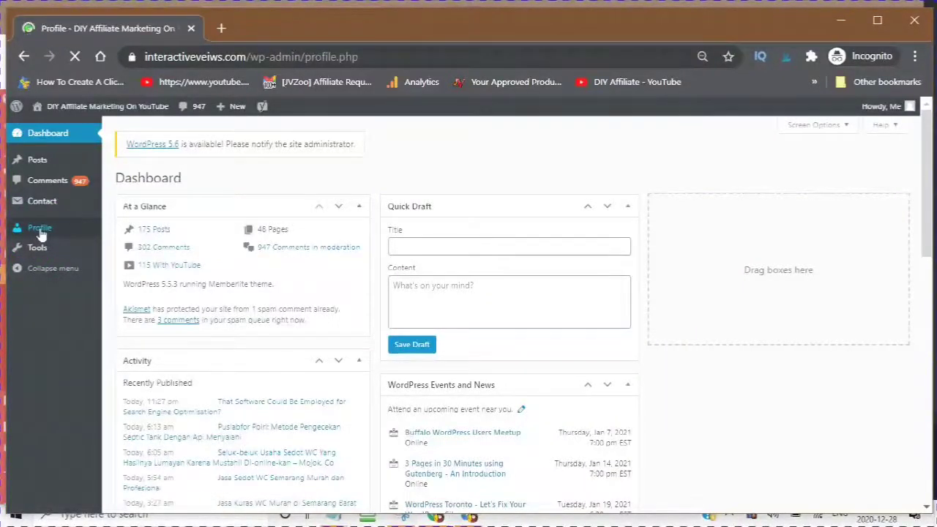
left_click_drag(55, 224, 156, 220)
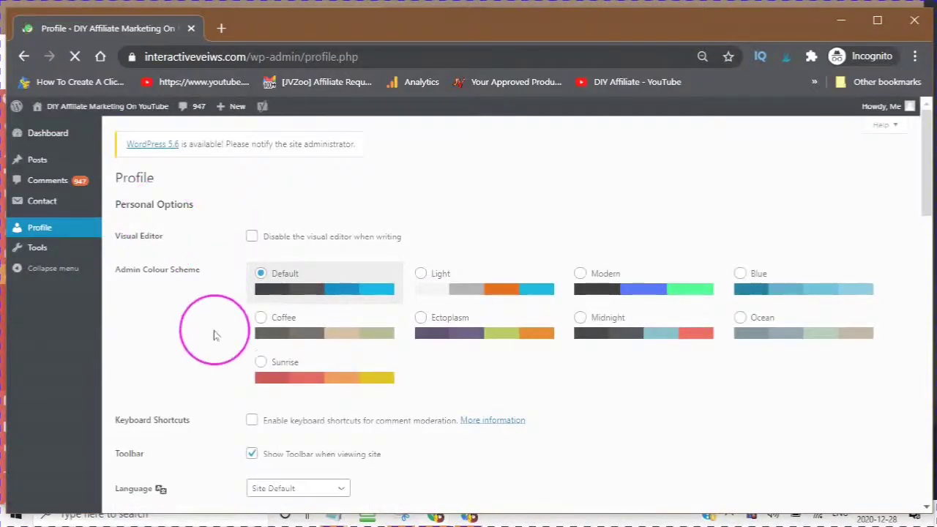
Step: Set the admin colour scheme to Modern and enable keyboard shortcuts for comment moderation
scroll(213, 322, "down", 2)
scroll(210, 333, "up", 1)
scroll(211, 333, "up", 1)
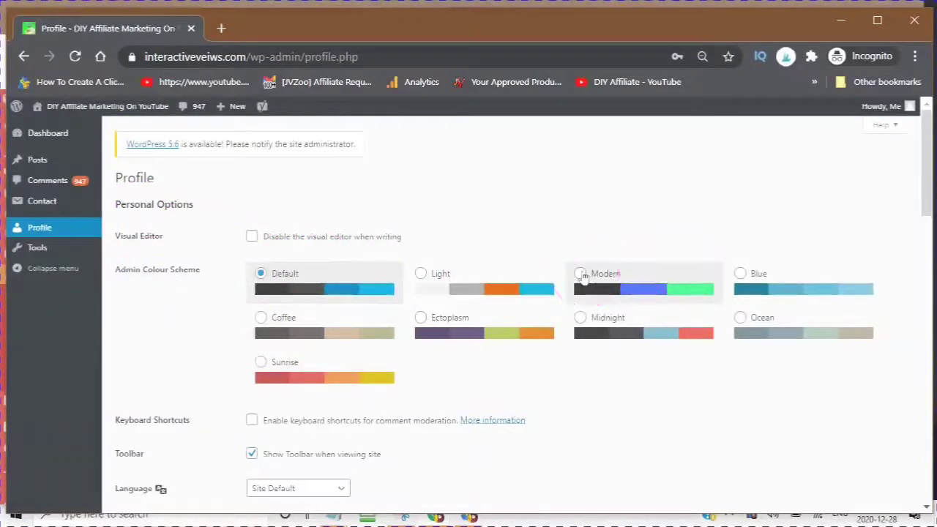
left_click(580, 281)
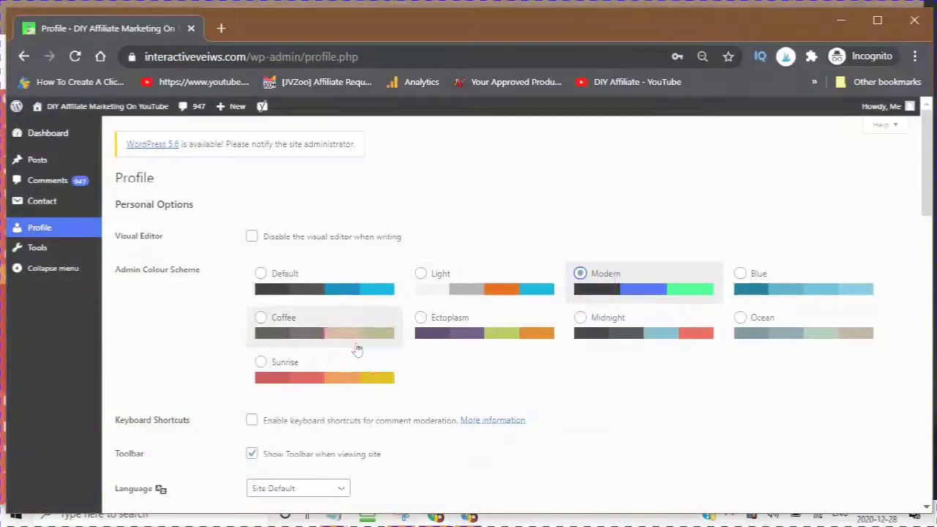
scroll(424, 366, "down", 1)
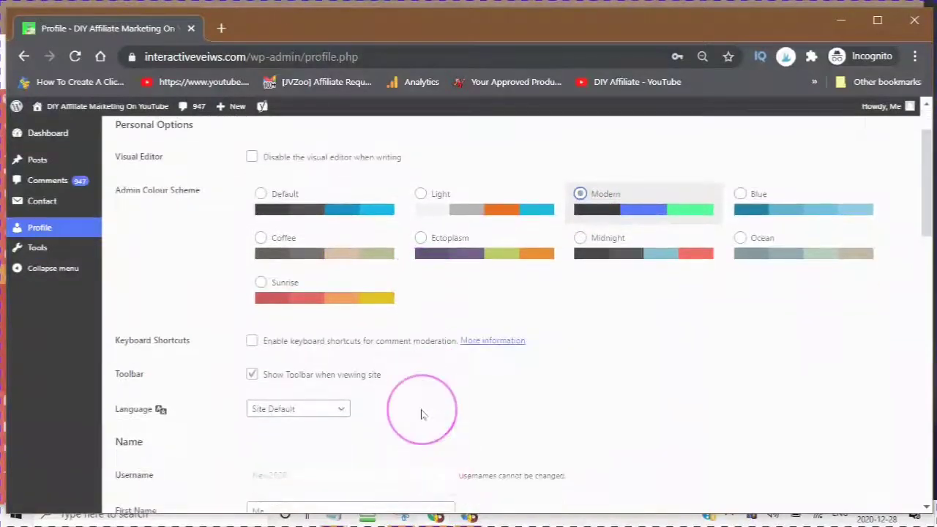
scroll(421, 415, "down", 1)
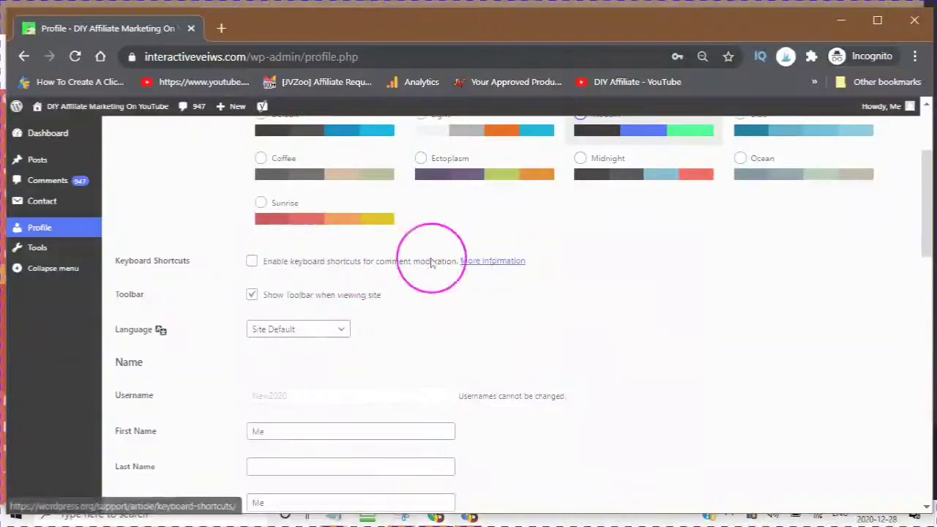
left_click(251, 265)
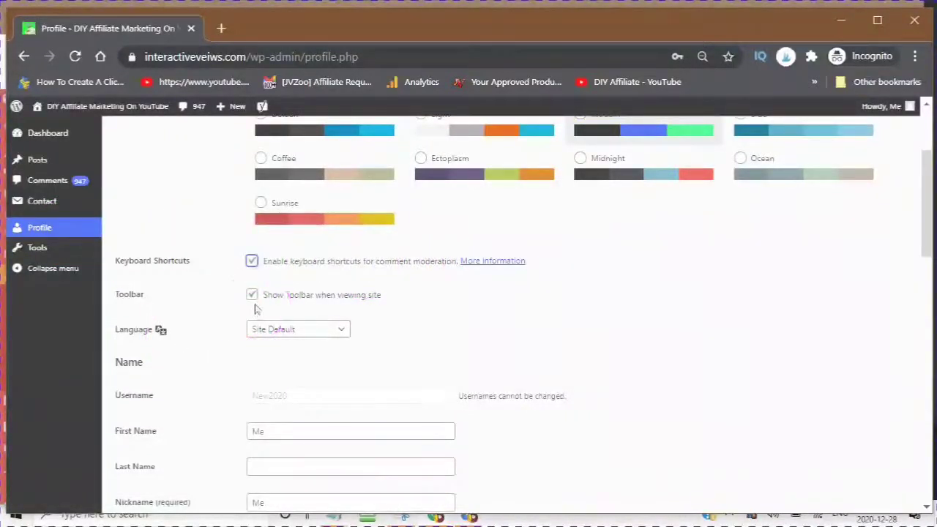
Step: Change the profile Language from Site Default to English (Canada)
scroll(219, 329, "down", 1)
left_click(168, 360)
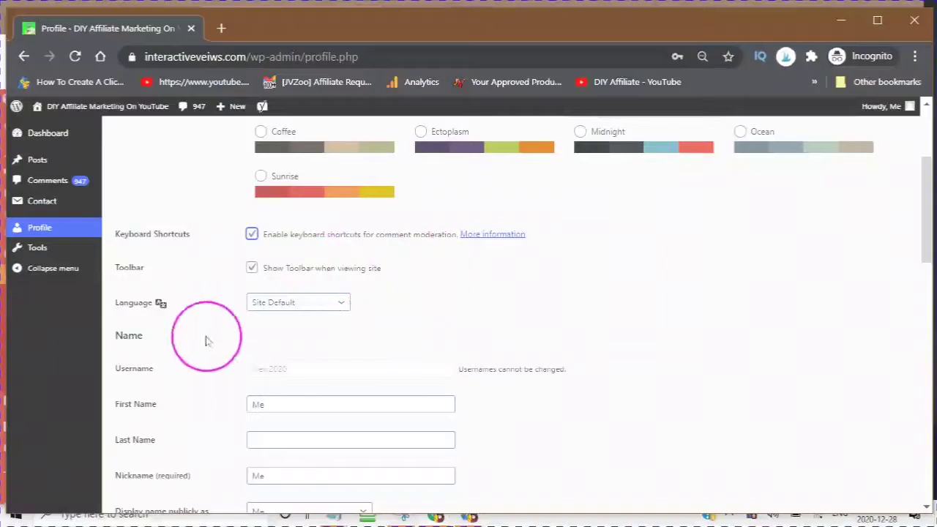
left_click(340, 309)
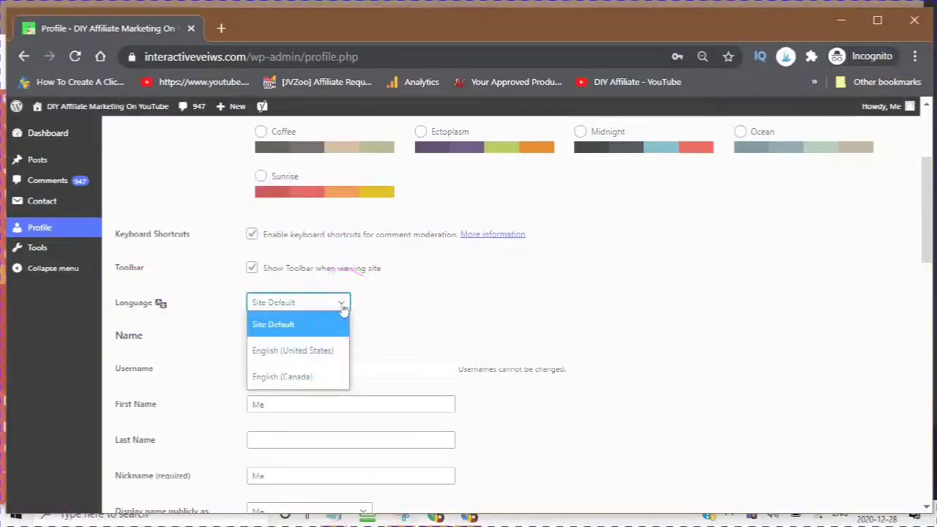
left_click(292, 377)
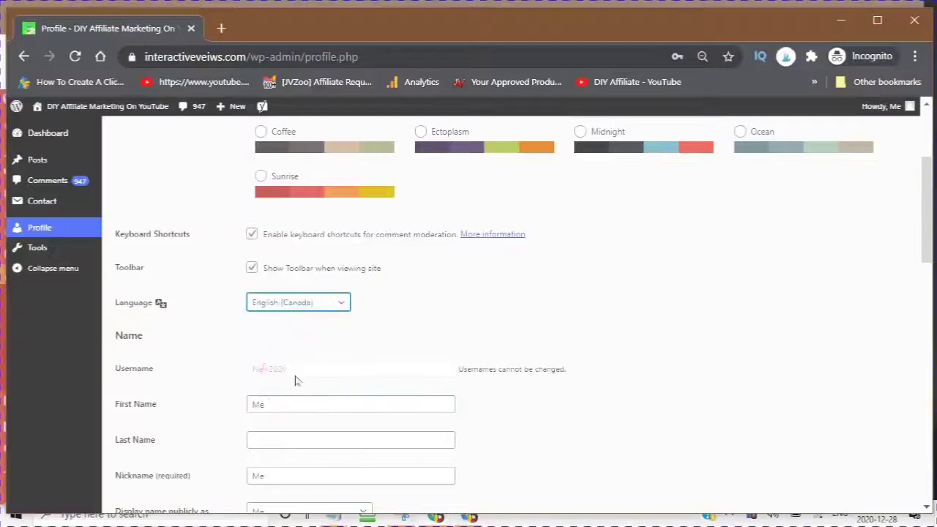
scroll(196, 302, "down", 1)
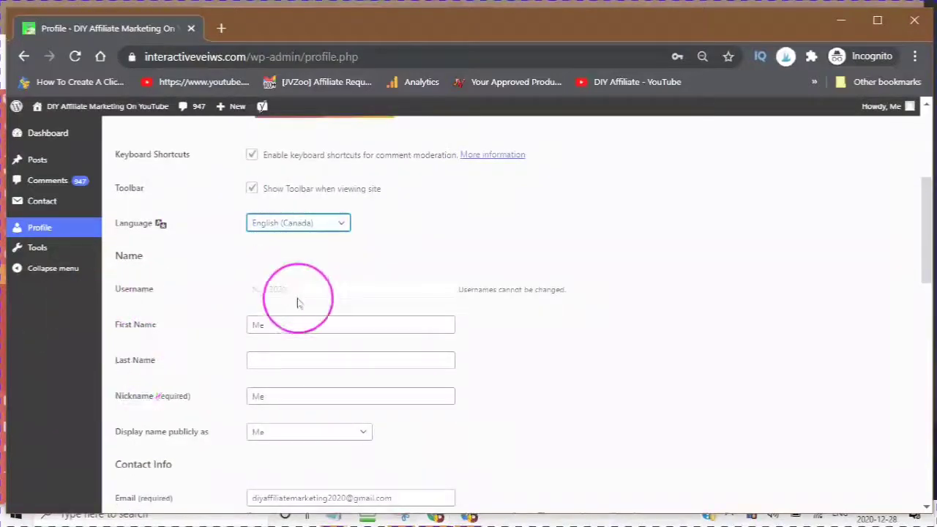
Step: Enter the user's first name in the First Name field
left_click_drag(284, 291, 208, 346)
scroll(194, 328, "down", 2)
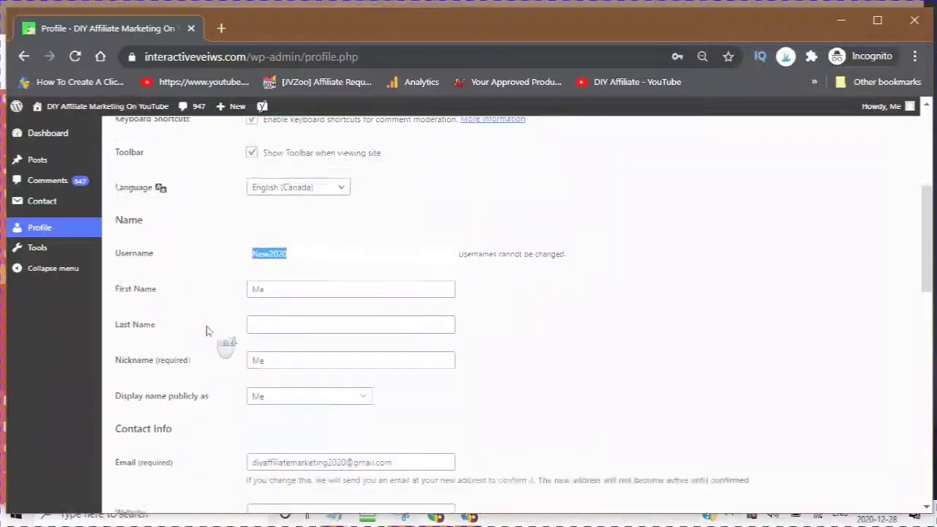
left_click(273, 219)
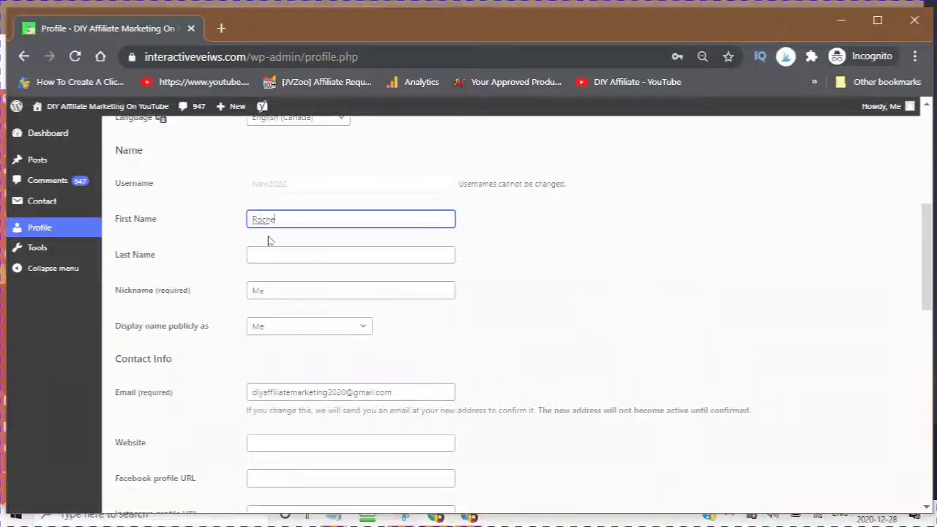
left_click(285, 256)
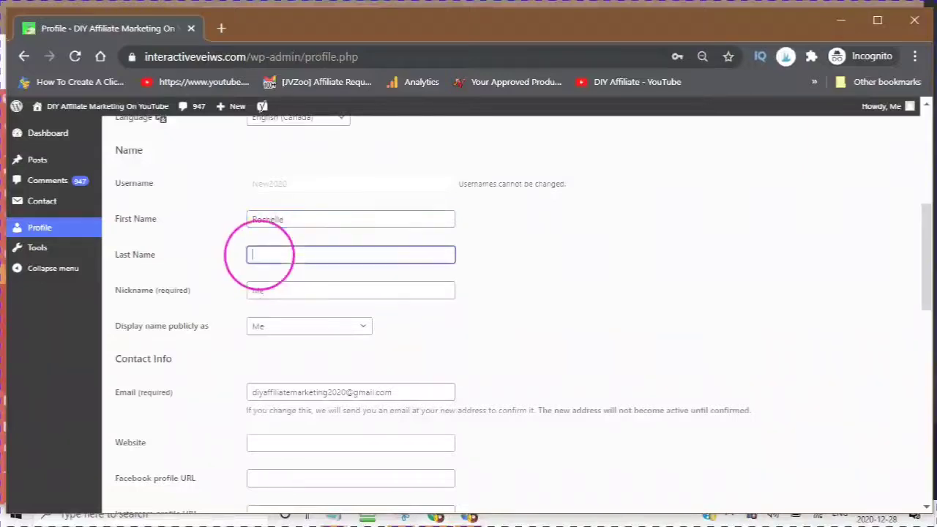
Step: Replace the existing Nickname with DIYAffiliate2020
left_click(284, 291)
left_click_drag(284, 291, 190, 296)
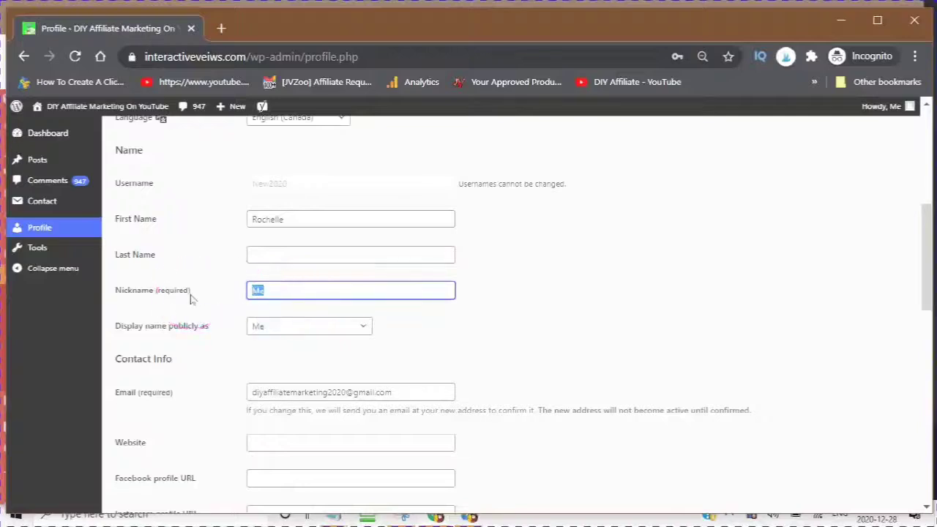
type("Ro")
key("ctrl+a")
type("DIYAffiliate2020")
scroll(146, 278, "down", 1)
left_click(128, 252)
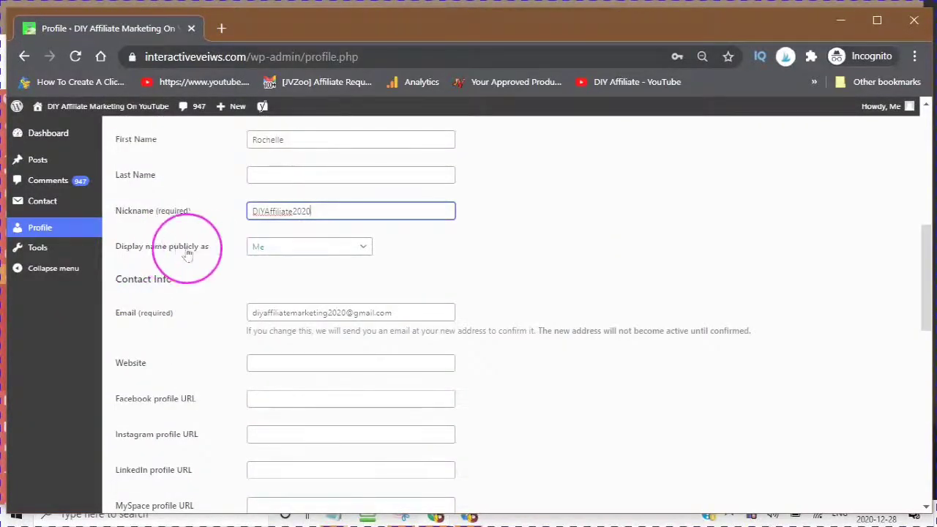
Step: Set 'Display name publicly as' to DIYAffiliate2020
left_click(364, 249)
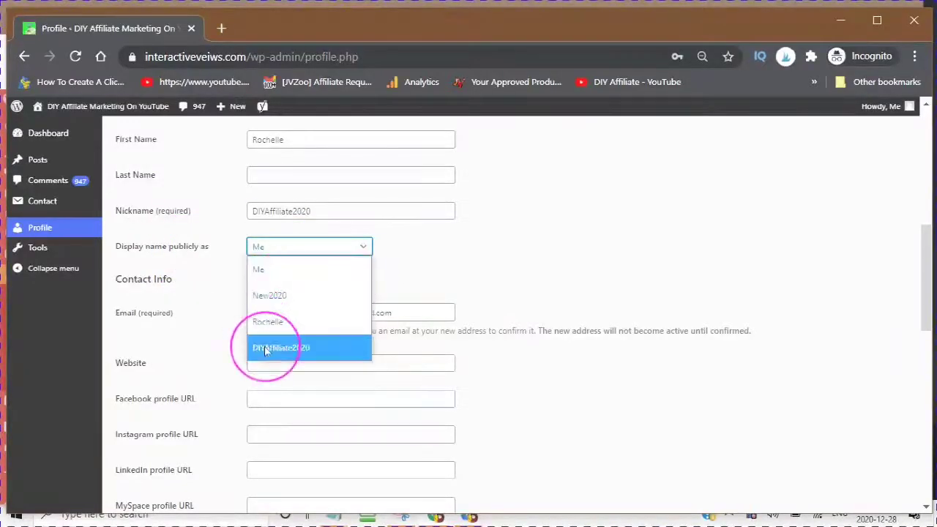
left_click(265, 349)
scroll(212, 315, "down", 1)
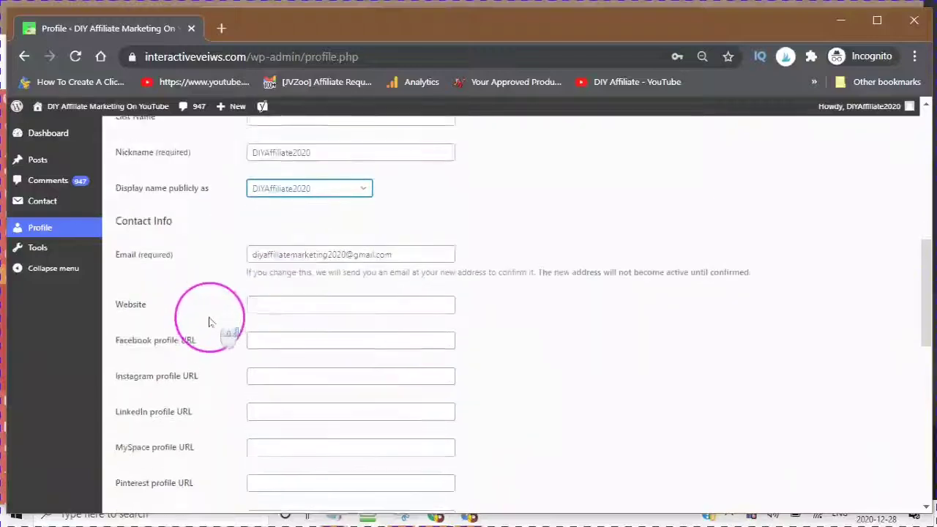
Step: Review the Email, Website, social URL and Biographical Info fields further down the profile
left_click(407, 233)
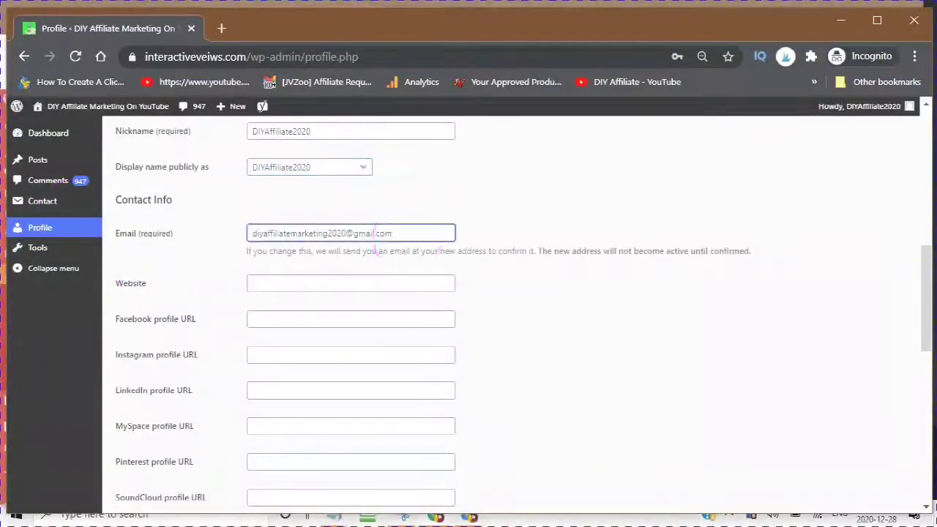
scroll(209, 329, "down", 1)
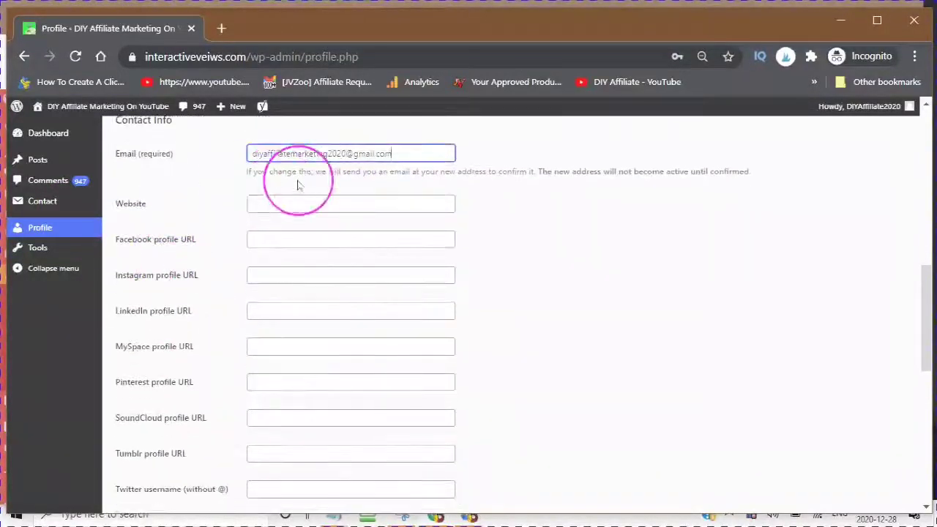
left_click(263, 204)
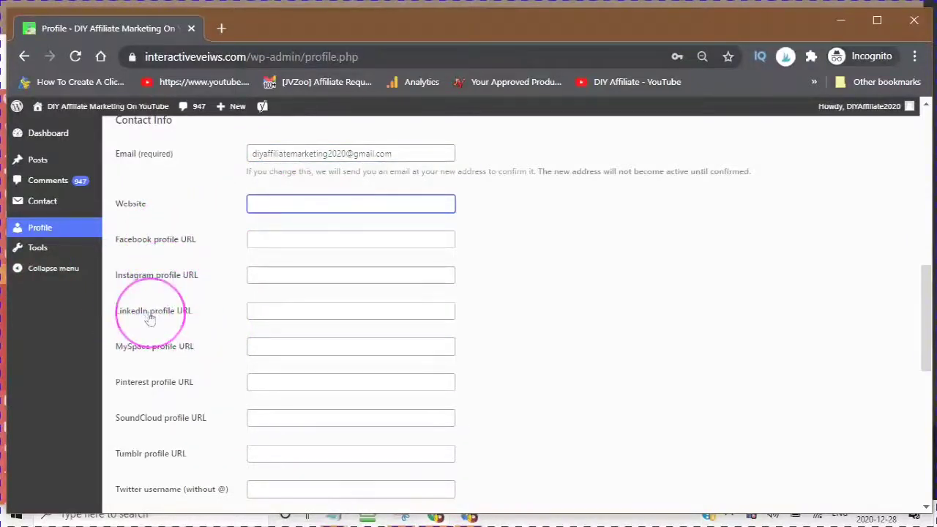
scroll(150, 318, "down", 1)
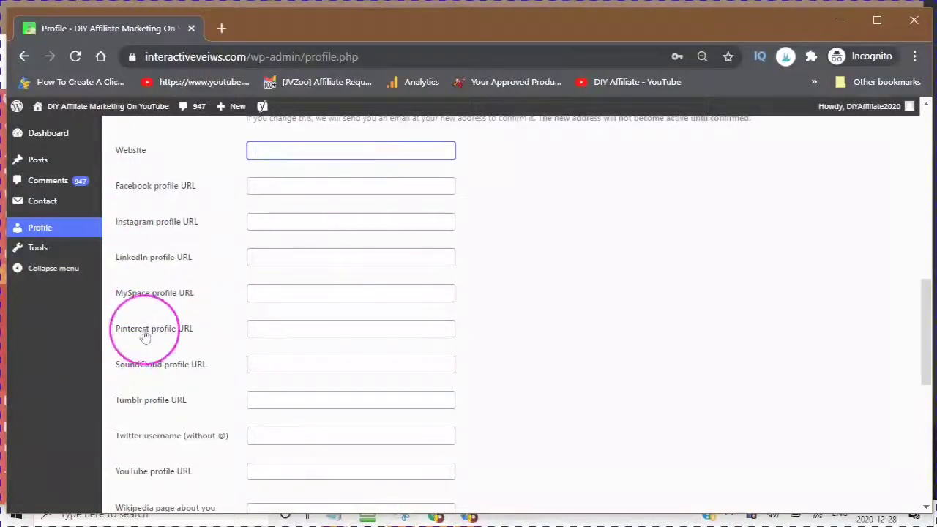
scroll(146, 337, "down", 1)
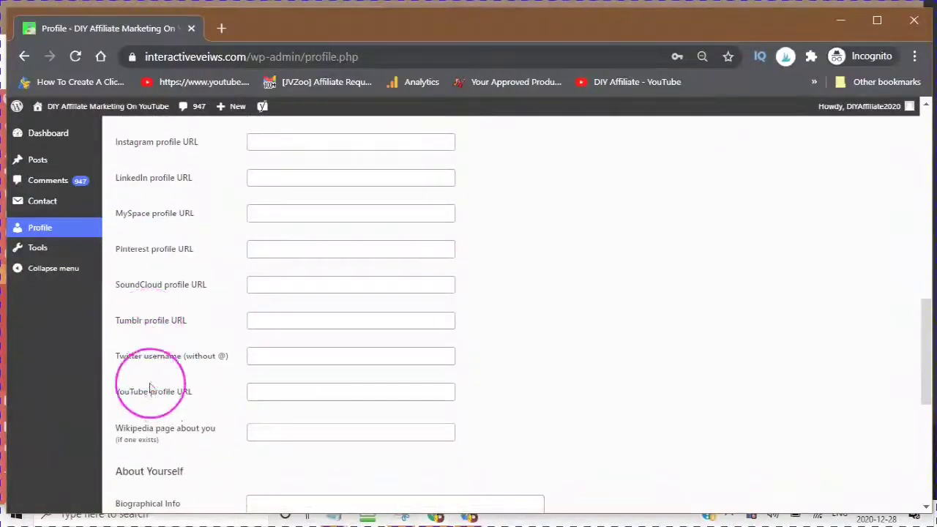
scroll(154, 366, "down", 1)
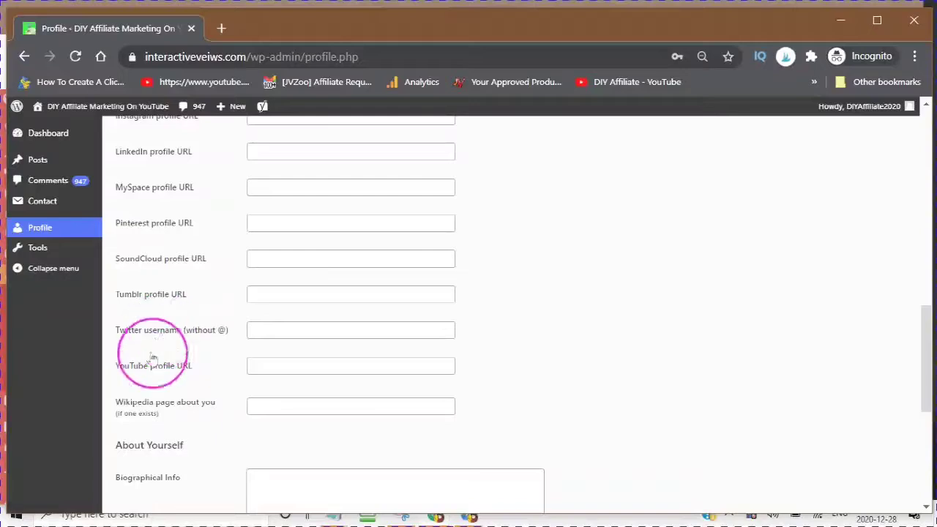
scroll(159, 373, "down", 2)
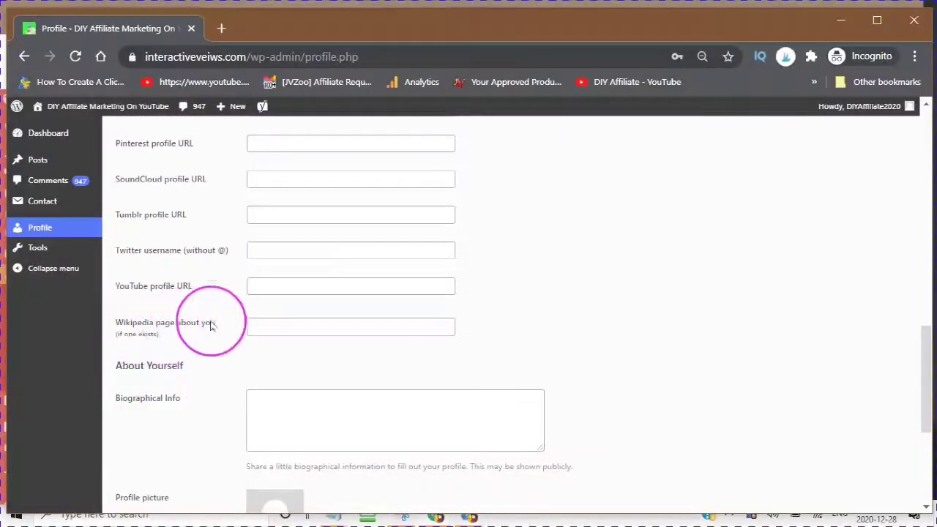
scroll(229, 357, "down", 2)
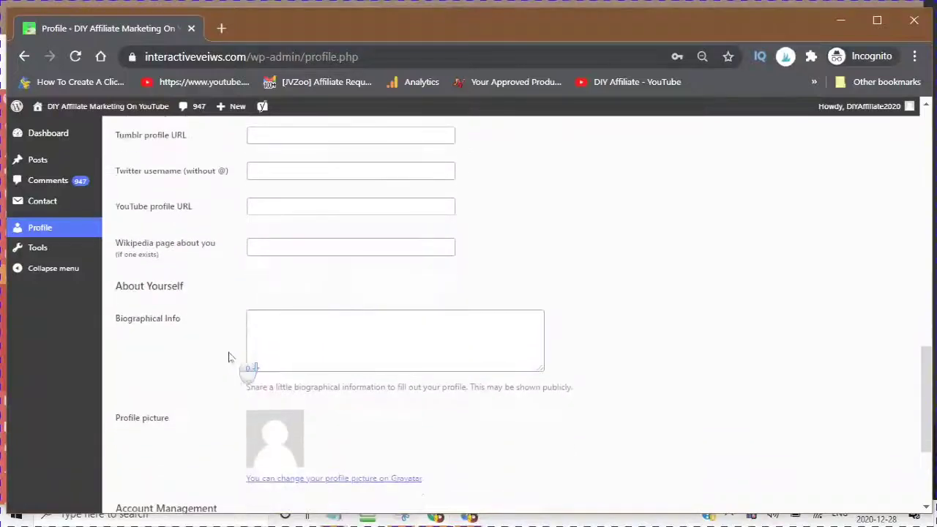
left_click(259, 338)
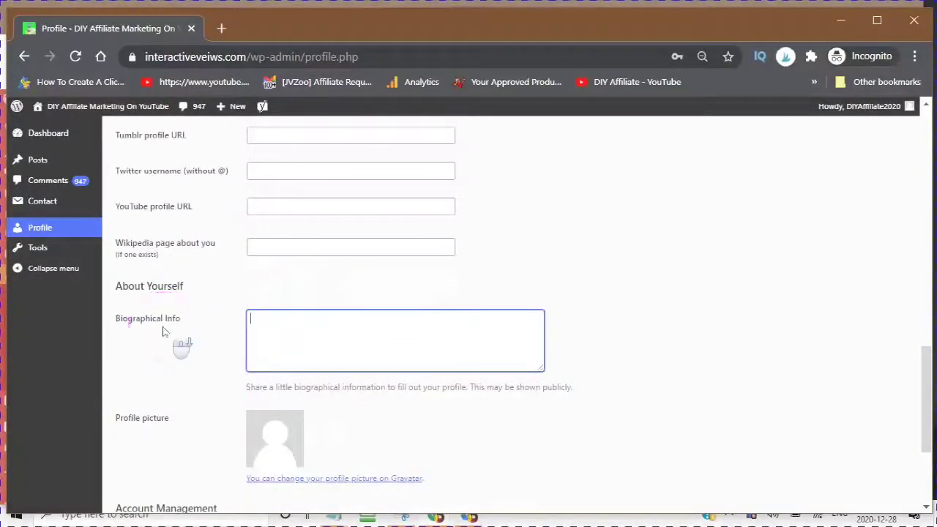
scroll(164, 332, "down", 3)
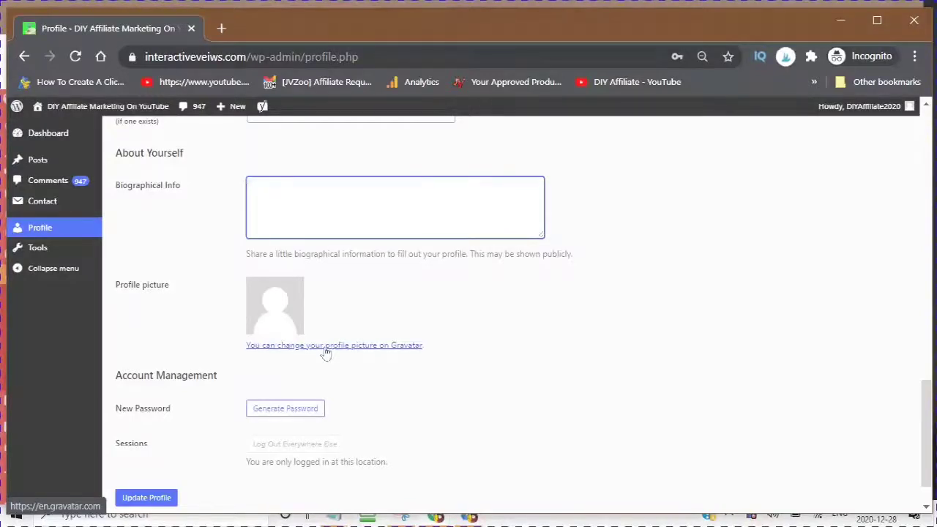
scroll(325, 352, "up", 4)
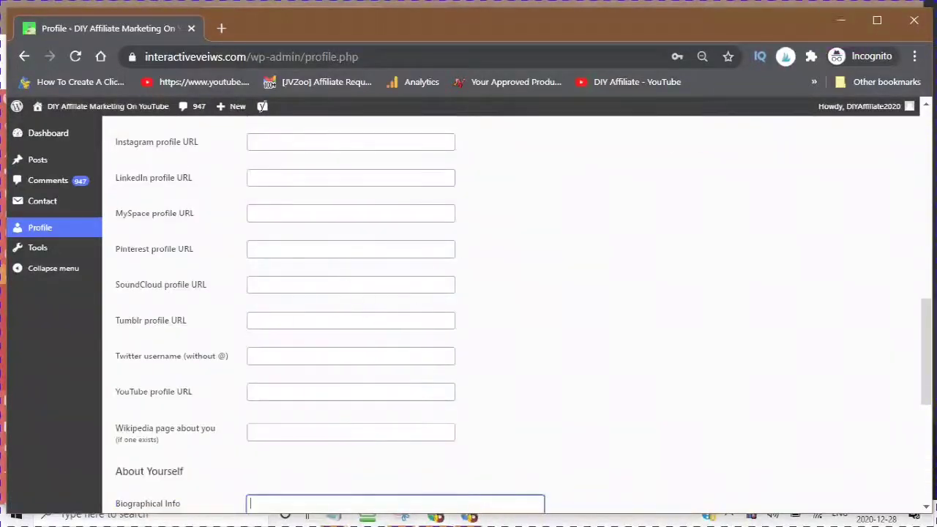
Step: Launch Google Docs from the Chrome Apps page in a new tab
left_click(843, 22)
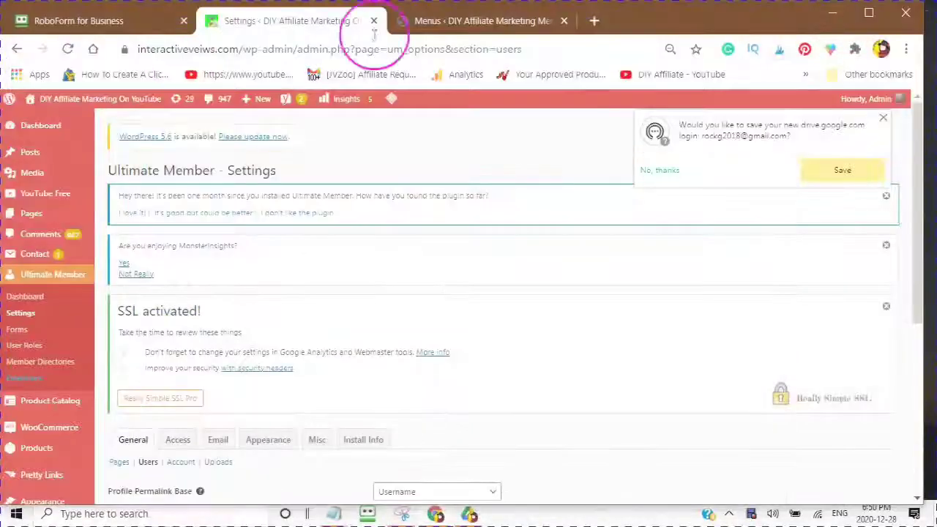
left_click(593, 20)
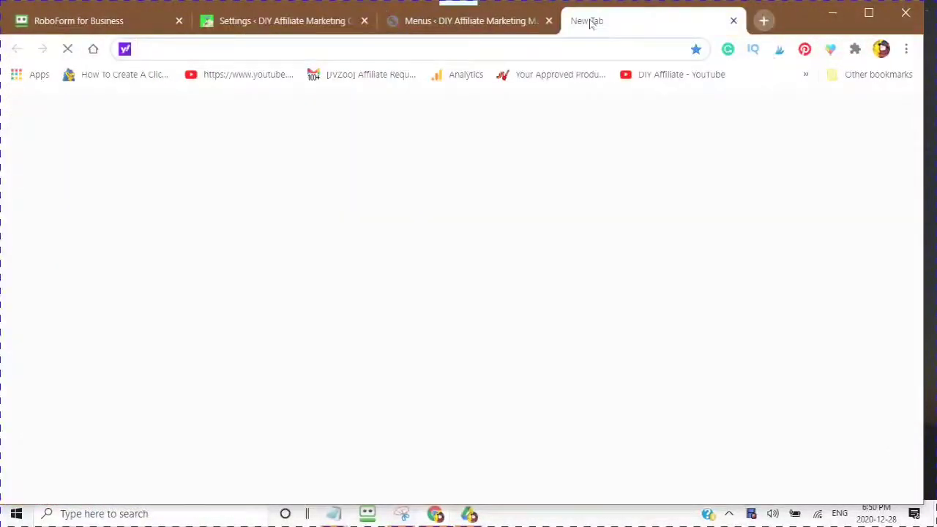
left_click(11, 82)
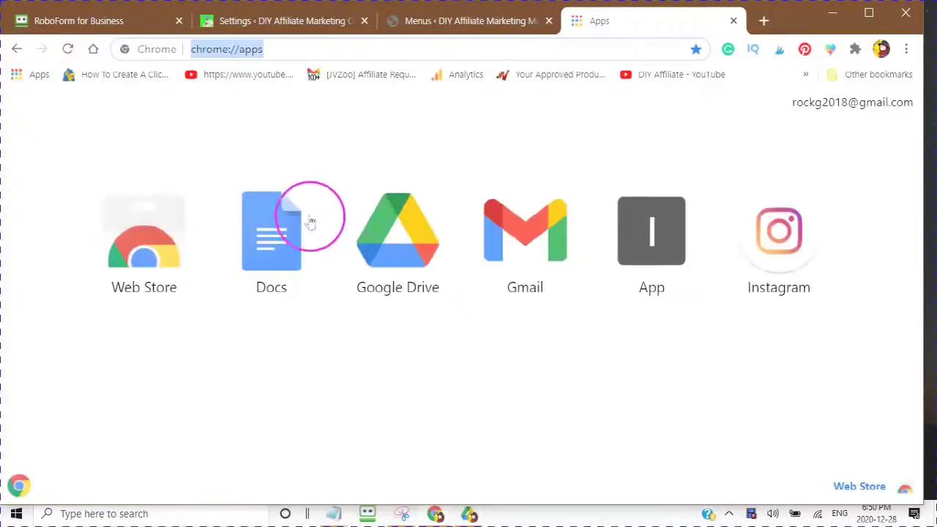
left_click(268, 247)
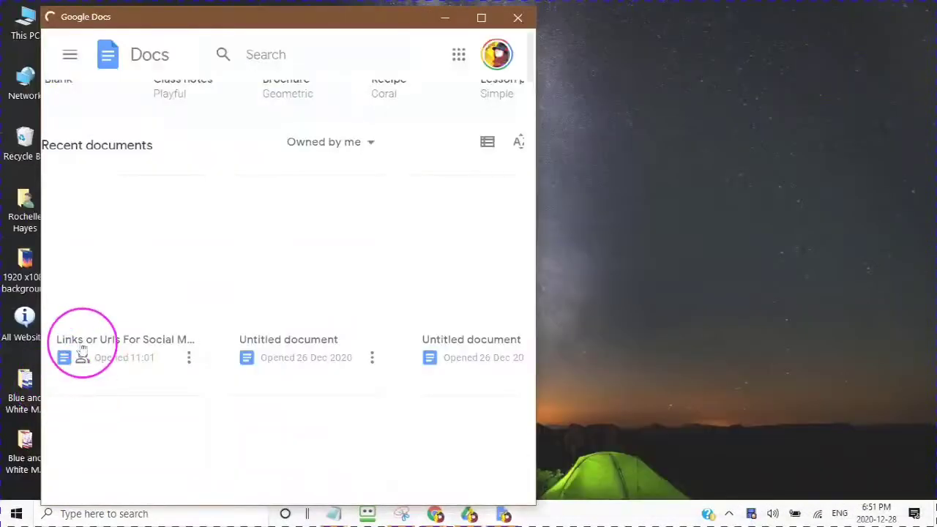
Step: Open the 'Links or Urls For Social Media' document and restore the WordPress profile window beside it
left_click(119, 262)
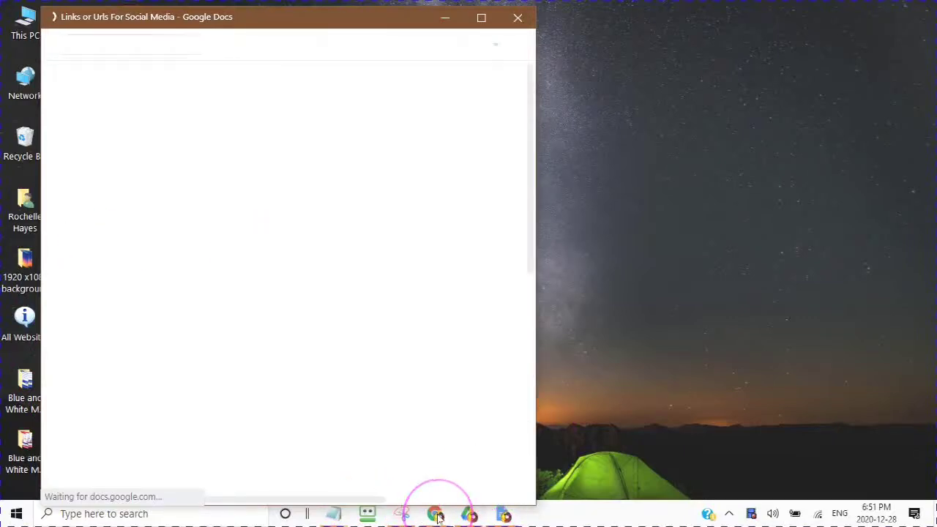
mouse_move(437, 514)
left_click(360, 448)
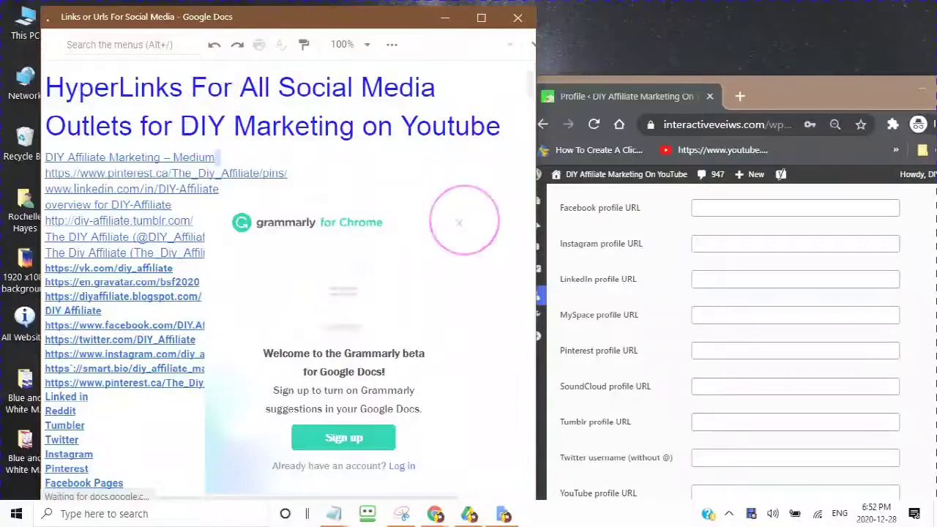
Step: Paste the DIY Affiliate Facebook page link from the document into the Facebook profile URL field
left_click(458, 229)
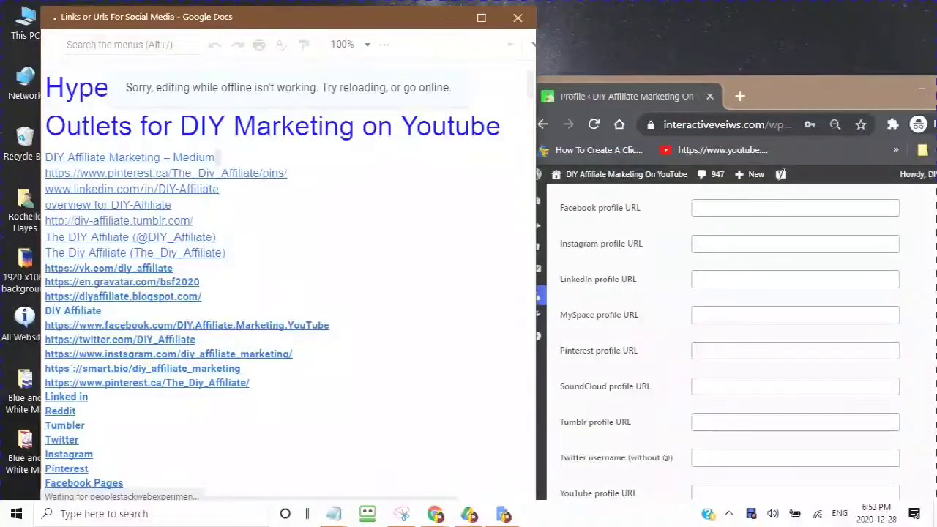
right_click(155, 331)
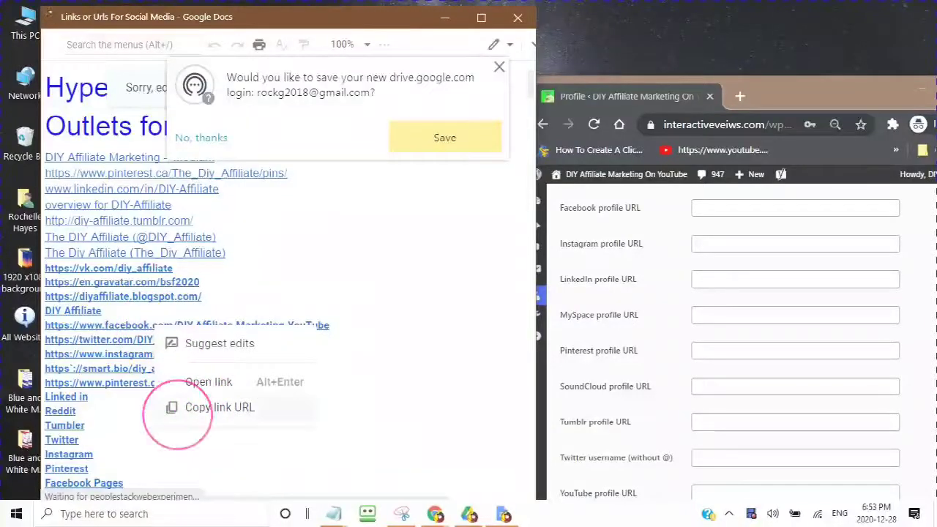
left_click(680, 212)
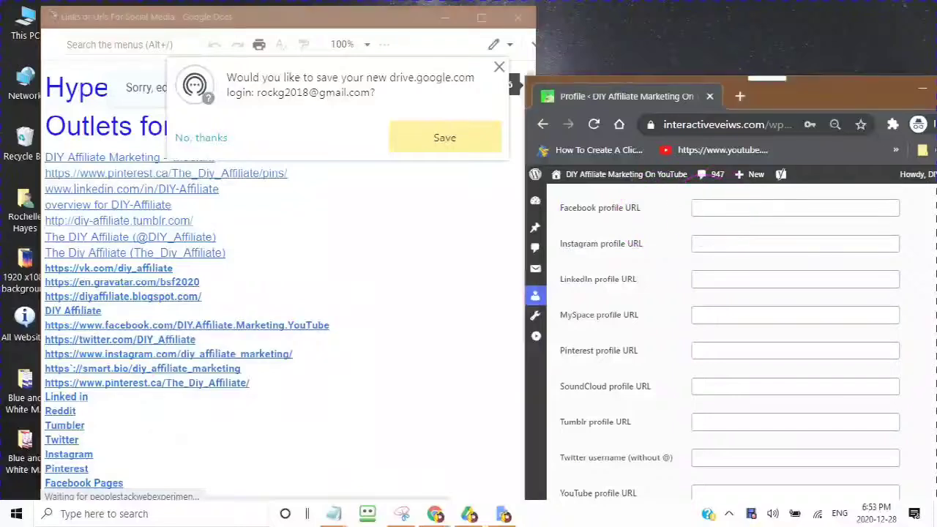
left_click(694, 208)
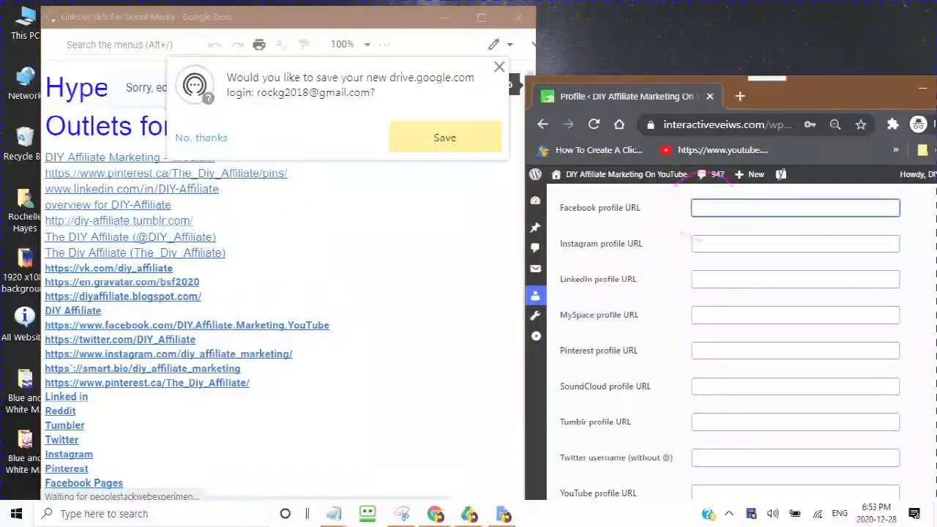
right_click(694, 208)
left_click(748, 320)
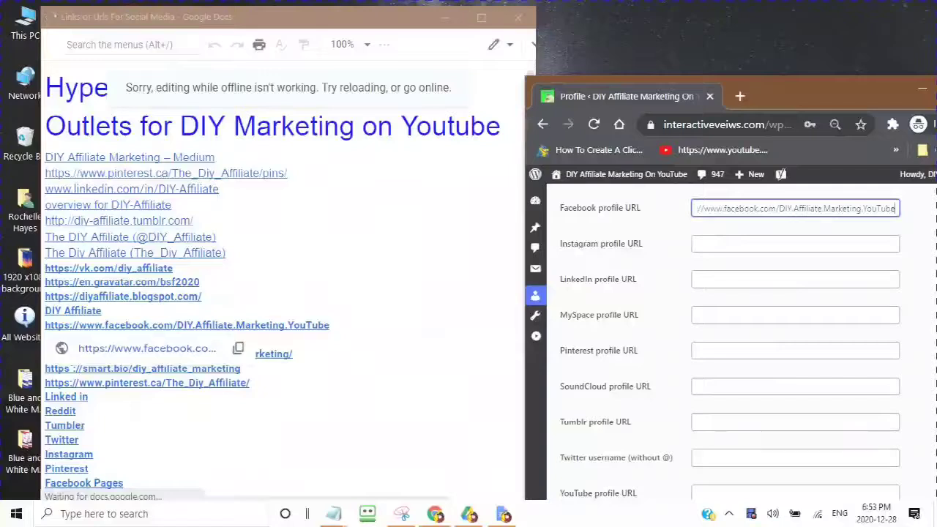
scroll(147, 351, "down", 2)
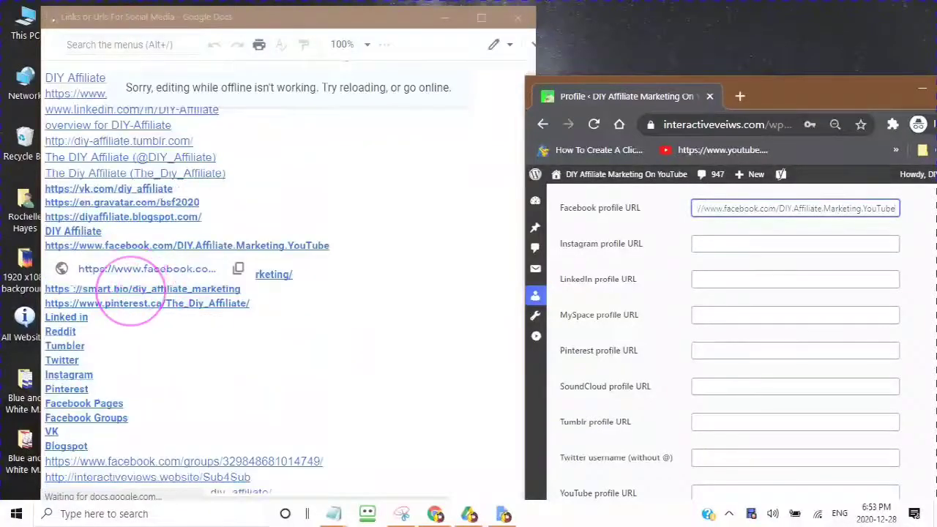
left_click(129, 293)
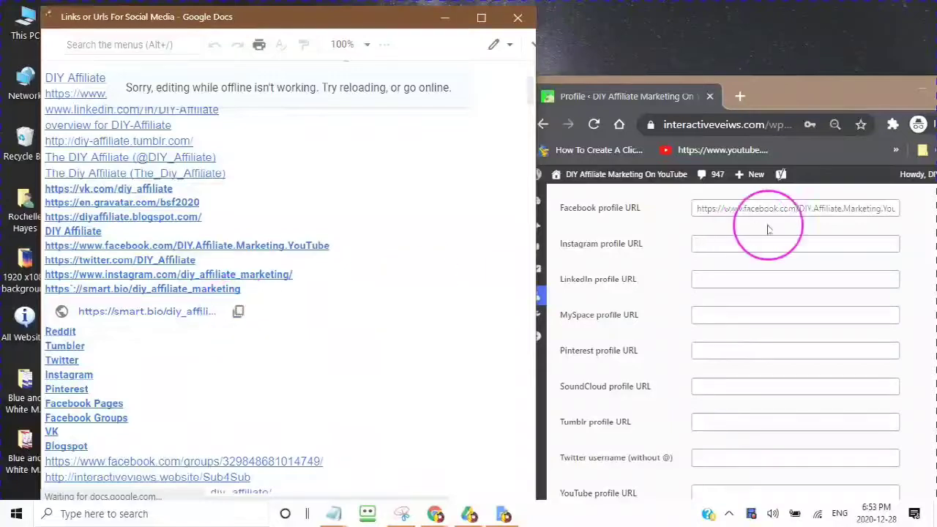
Step: Paste the smart.bio link into Instagram and the LinkedIn link into the LinkedIn profile URL field
left_click(696, 244)
right_click(699, 246)
left_click(741, 363)
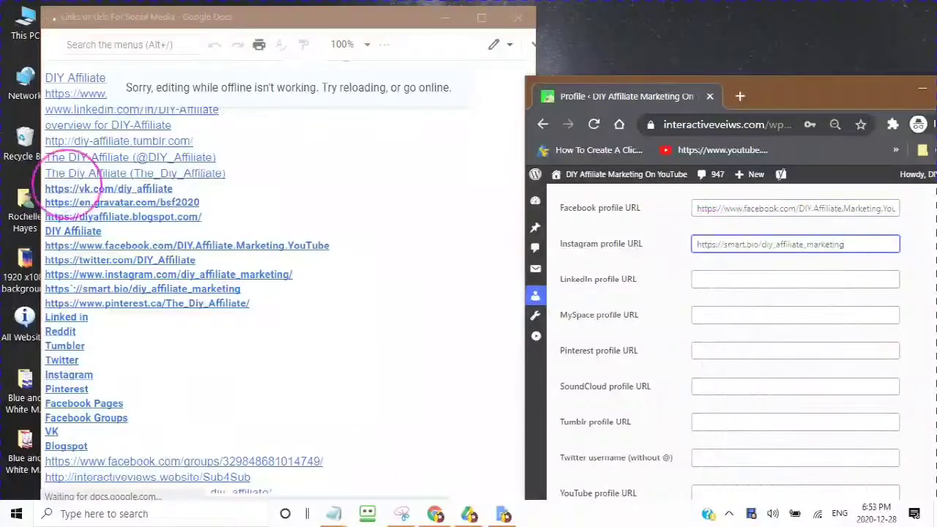
scroll(81, 212, "up", 3)
left_click(219, 215)
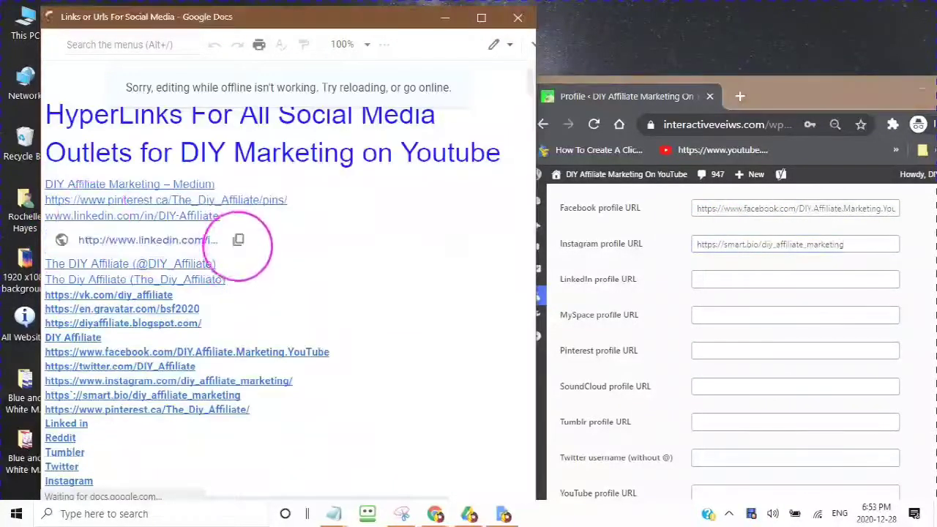
left_click(696, 278)
right_click(699, 280)
left_click(744, 158)
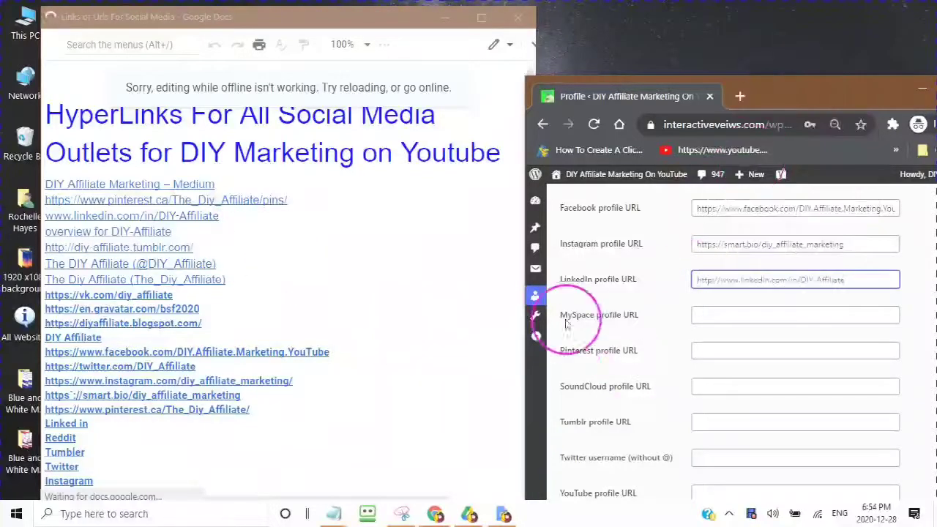
Step: Move the Pinterest link, mistakenly pasted into MySpace, into the Pinterest profile URL field
scroll(564, 308, "down", 1)
left_click(130, 206)
left_click(242, 226)
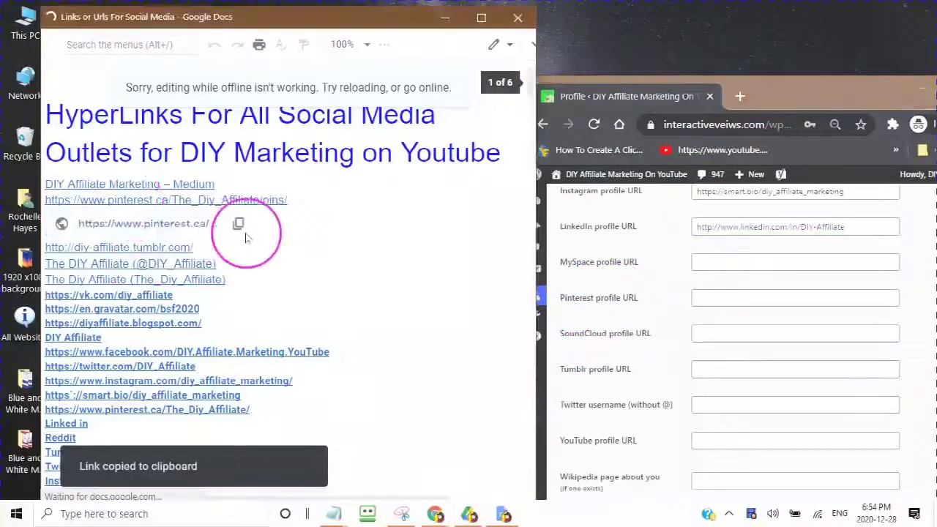
left_click(697, 261)
right_click(748, 261)
left_click(800, 119)
left_click(855, 260)
left_click_drag(855, 262, 635, 251)
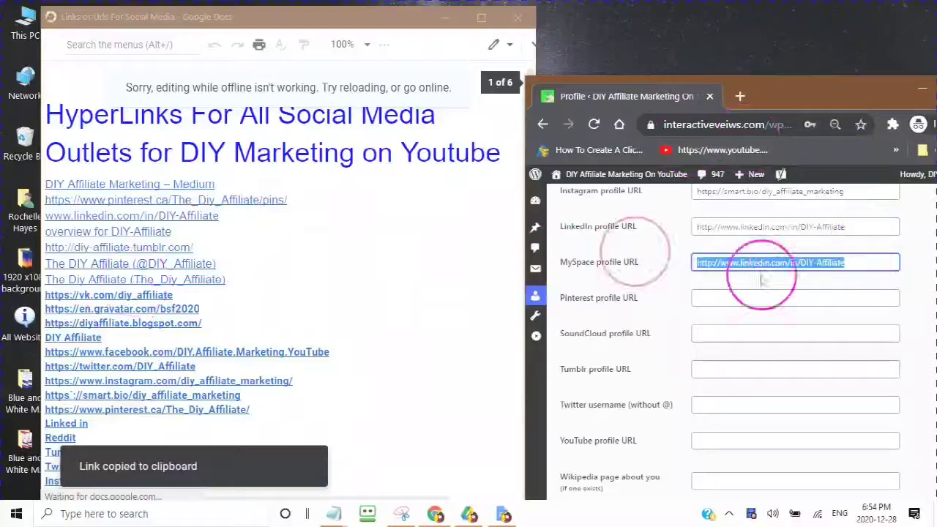
right_click(740, 267)
left_click(690, 57)
left_click(701, 296)
key("ctrl+v")
scroll(735, 256, "down", 1)
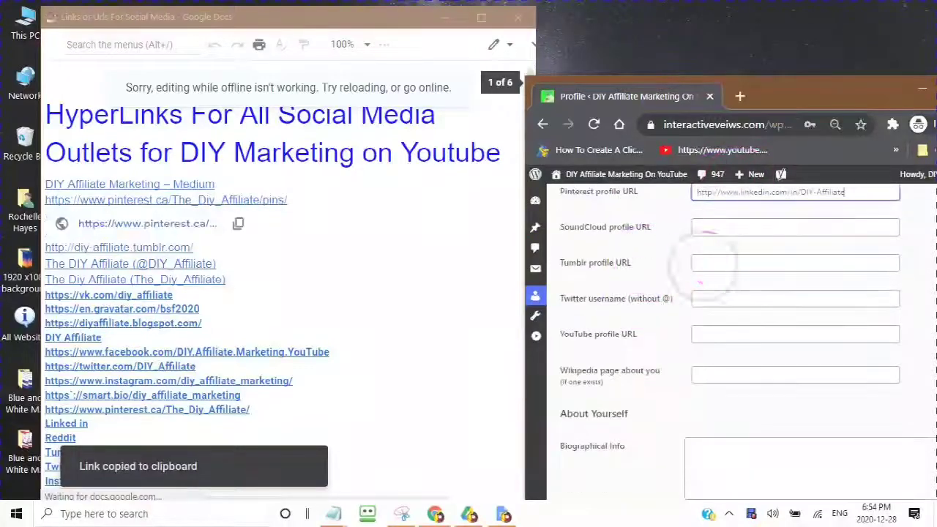
Step: Copy the Tumblr link from the document into the Tumblr profile URL field
left_click(702, 262)
scroll(163, 387, "down", 1)
scroll(162, 353, "up", 1)
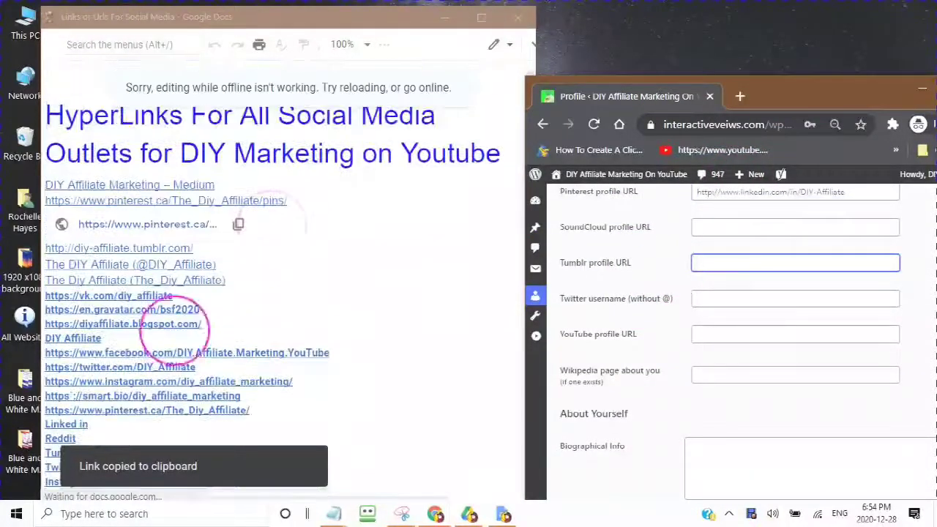
left_click(117, 248)
left_click(238, 271)
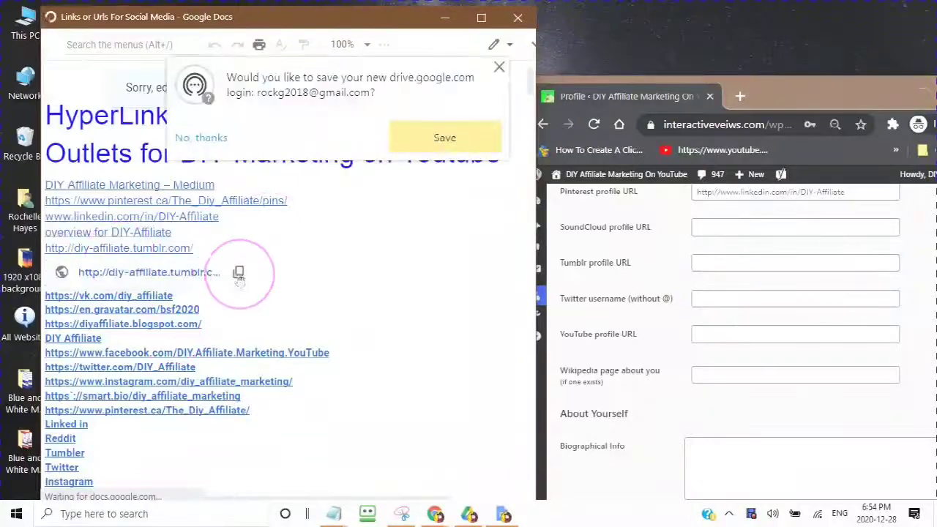
left_click(711, 262)
key("ctrl+v")
Step: Copy the Twitter link from the document into the Twitter username field
left_click(164, 300)
left_click(124, 366)
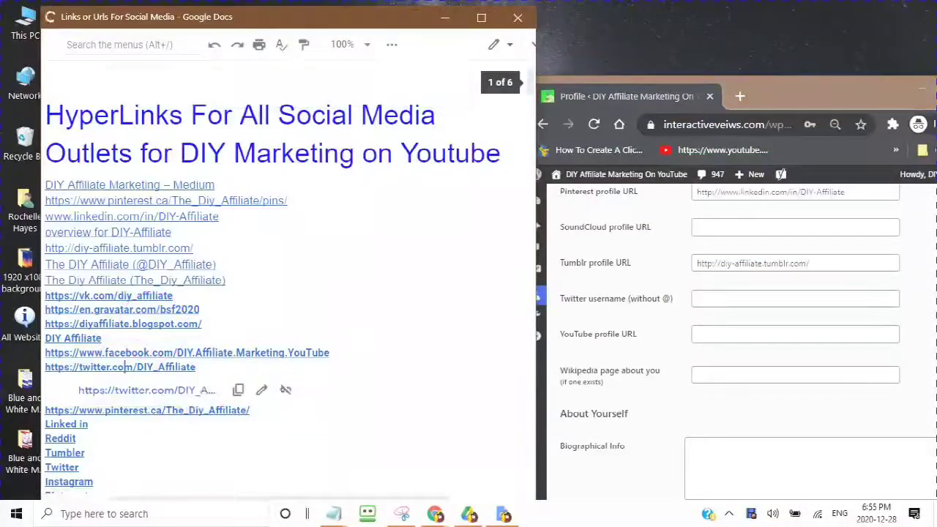
left_click(238, 389)
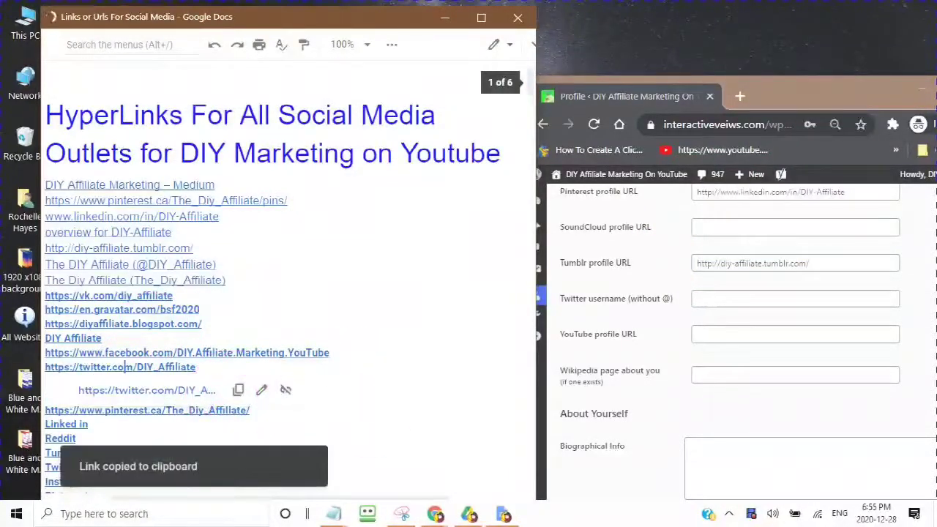
left_click(362, 376)
left_click(144, 366)
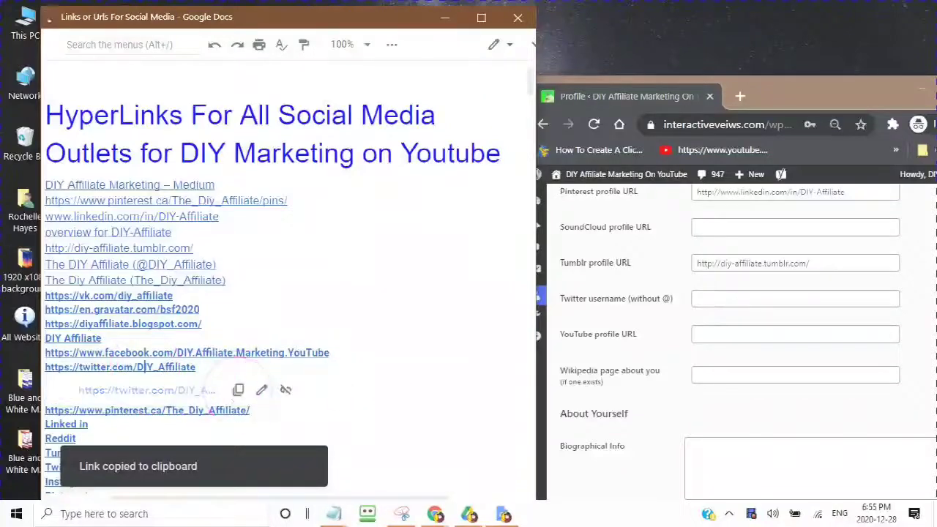
left_click(710, 297)
right_click(711, 297)
left_click(744, 171)
Step: Copy the DIY Affiliate YouTube channel link into the YouTube profile URL field
left_click(700, 338)
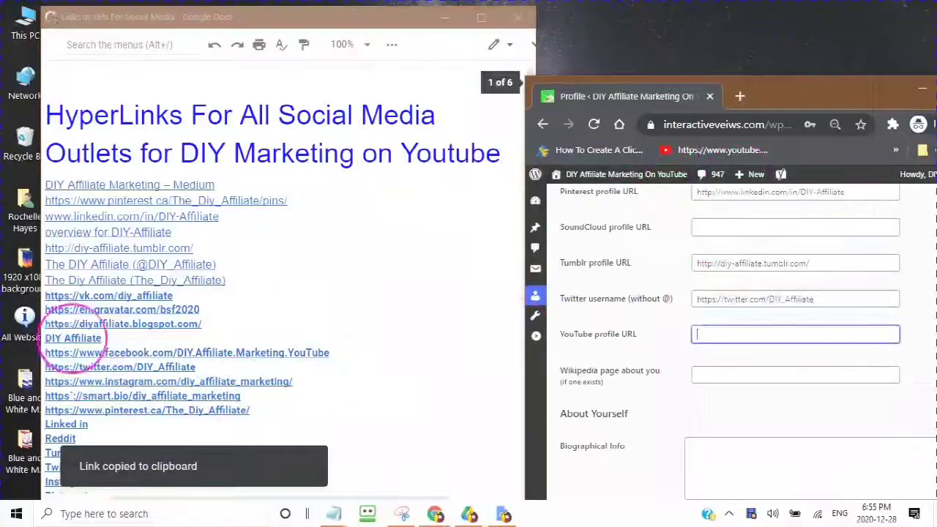
left_click(73, 338)
left_click(237, 361)
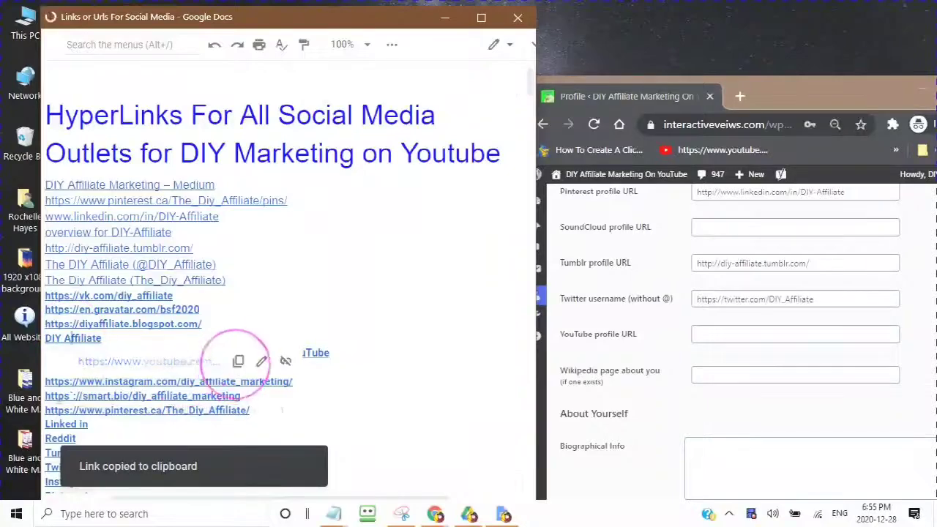
left_click(690, 334)
right_click(695, 334)
left_click(711, 203)
scroll(563, 327, "up", 2)
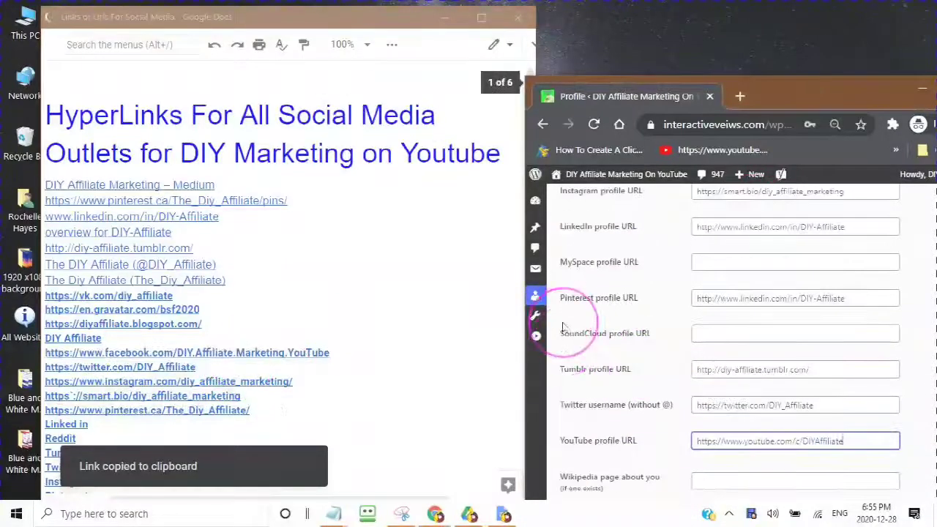
Step: Replace the wrong Pinterest entry with the Pinterest pins link from the document
left_click(811, 297)
key("ctrl+a")
key("BackSpace")
left_click(52, 210)
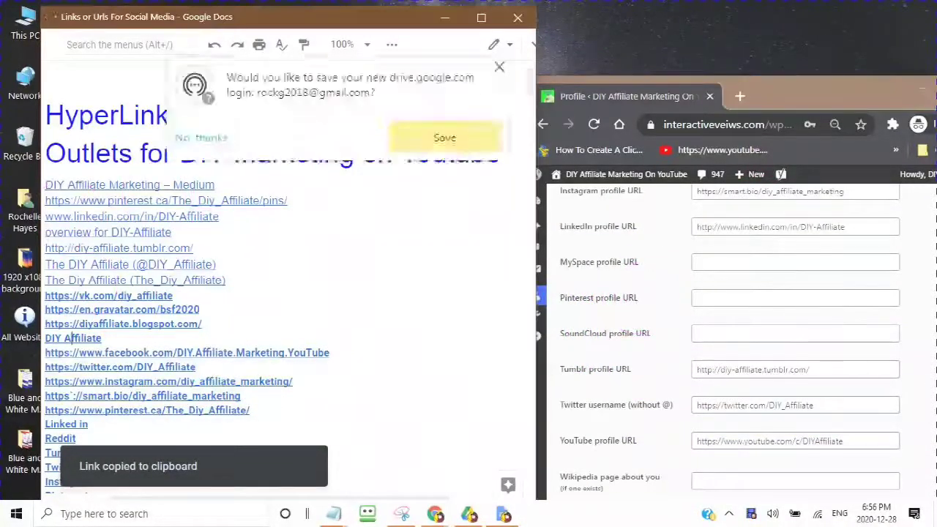
left_click(146, 201)
left_click(239, 223)
left_click(704, 298)
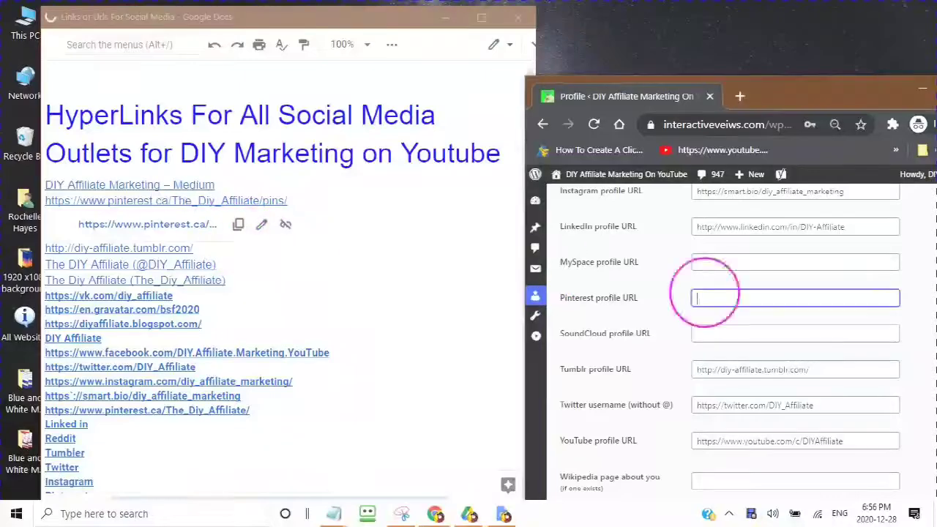
right_click(704, 298)
left_click(739, 168)
Step: Re-paste the pins link into Pinterest and shift the profile window left to show it fully
scroll(680, 410, "down", 3)
left_click_drag(842, 88, 652, 84)
left_click(510, 335)
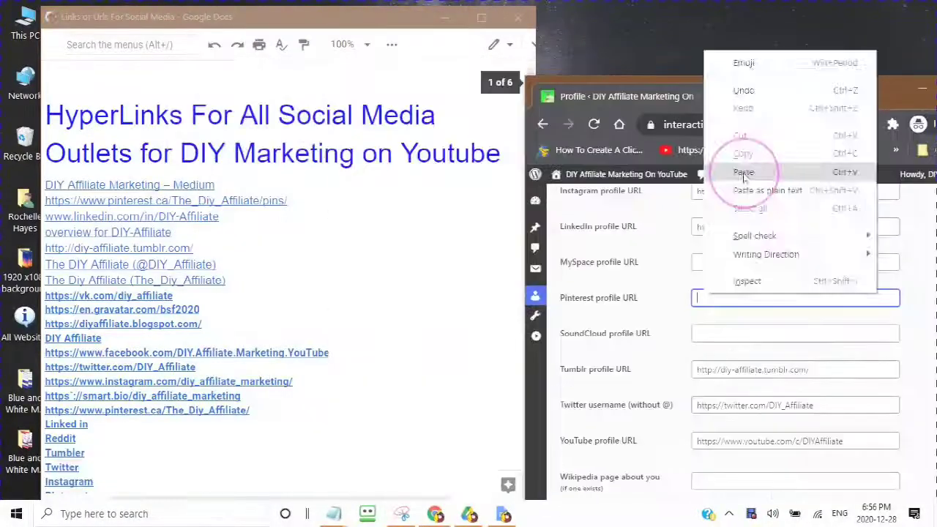
left_click(745, 172)
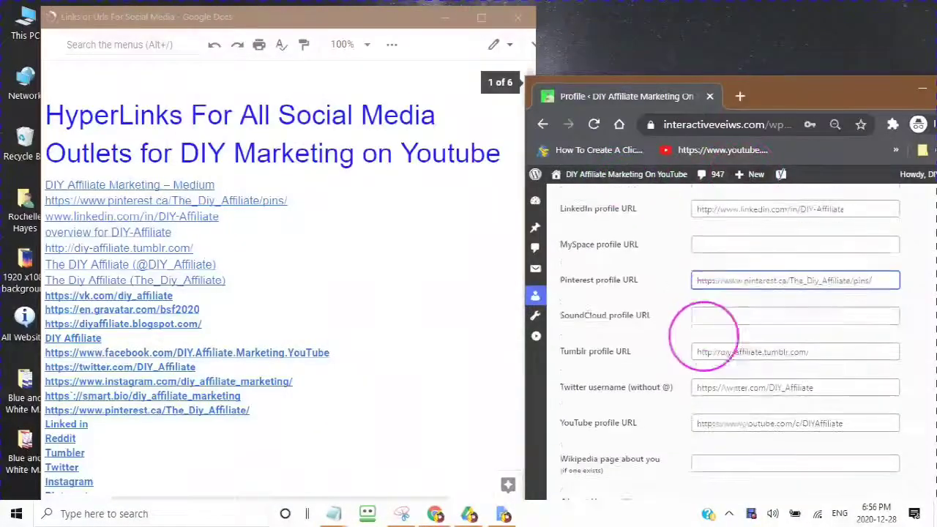
scroll(704, 336, "down", 4)
left_click(696, 339)
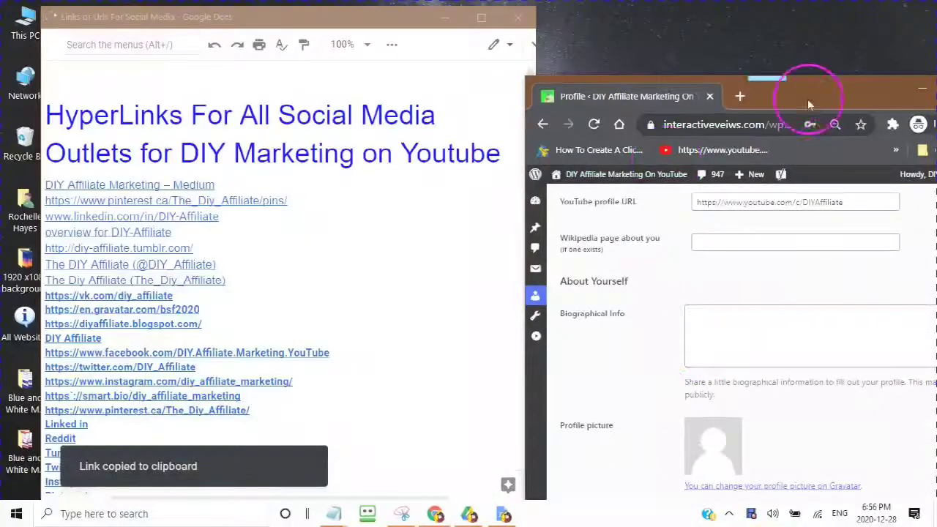
left_click_drag(808, 99, 629, 104)
Step: Write the admin's Biographical Info bio, ending 'Groups and Forums With BuddyPress and BBPress.'
left_click(508, 324)
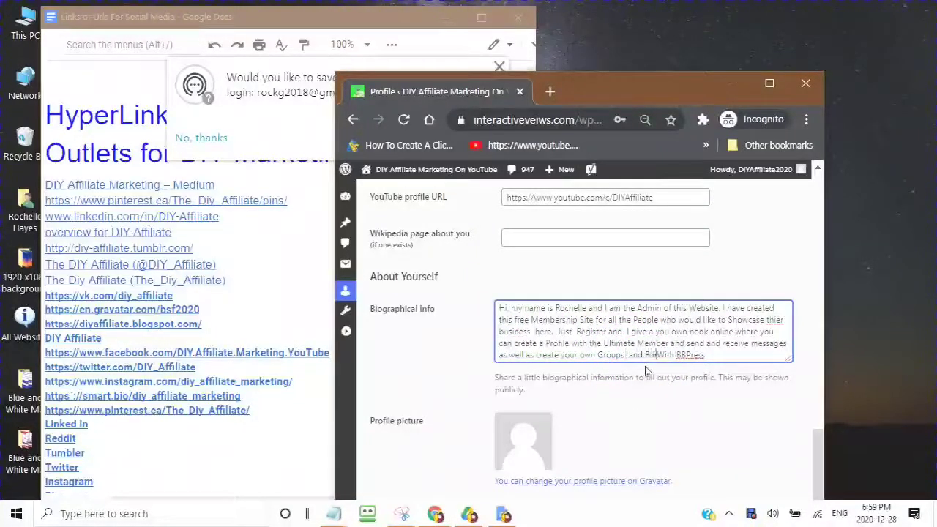
type("s")
double_click(708, 355)
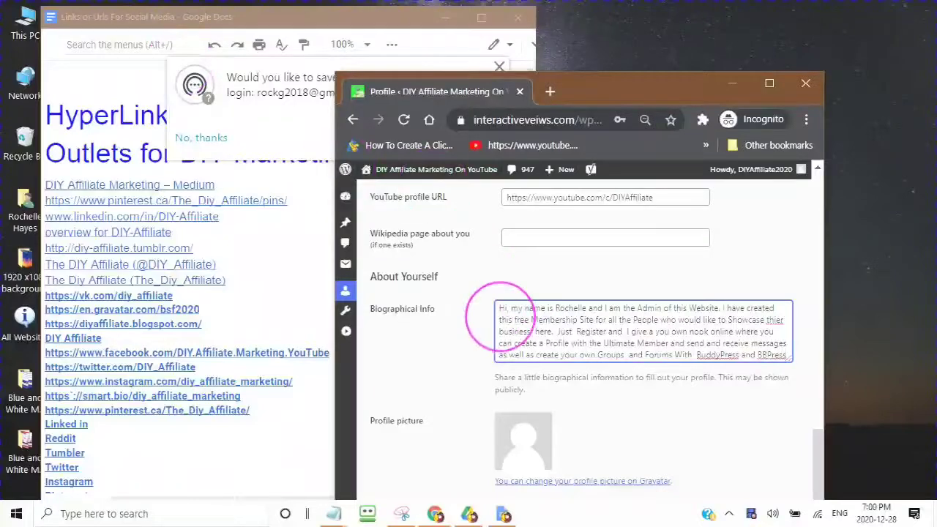
scroll(508, 383, "down", 3)
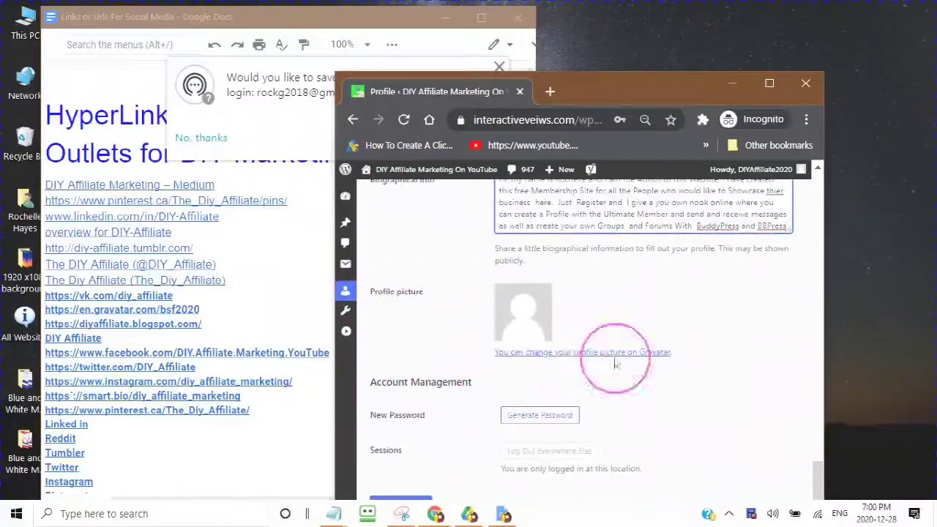
Step: In Gravatar, add an additional email address to the account so a confirmation email is sent
left_click(559, 354)
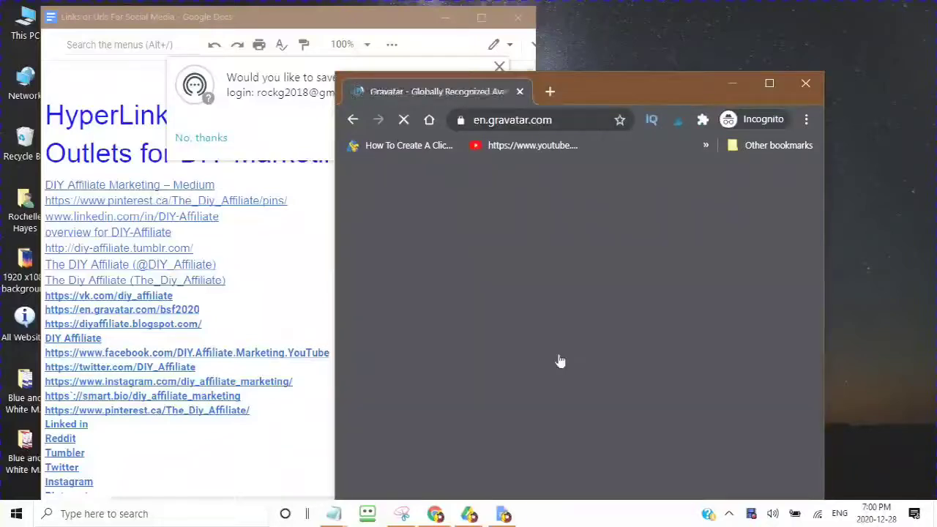
left_click(767, 87)
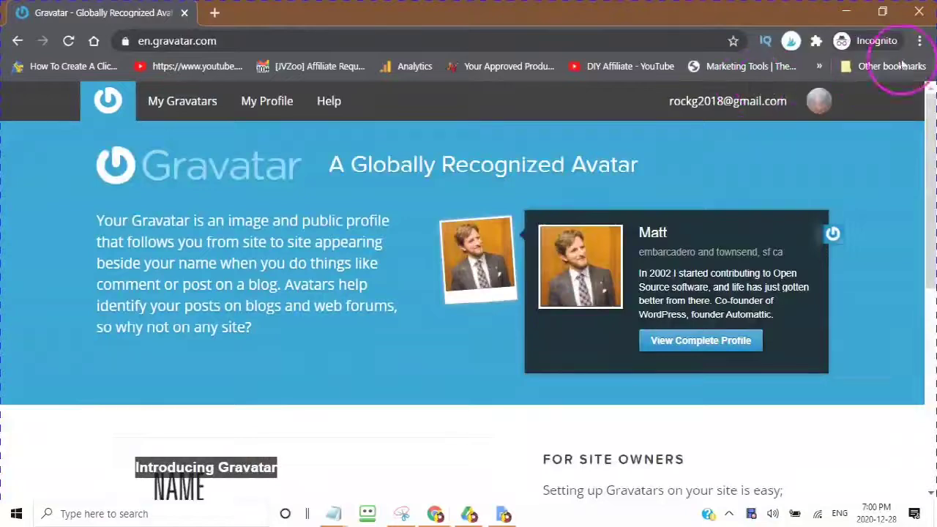
mouse_move(836, 123)
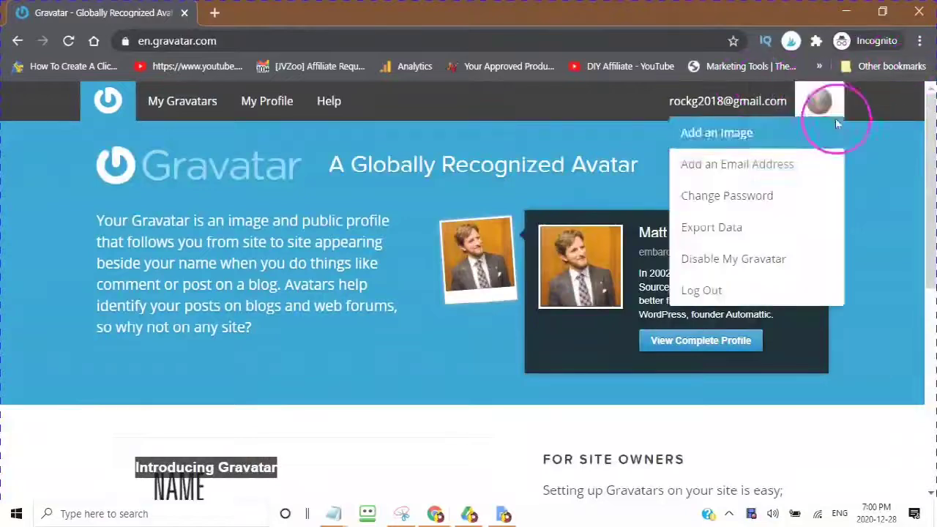
left_click(817, 102)
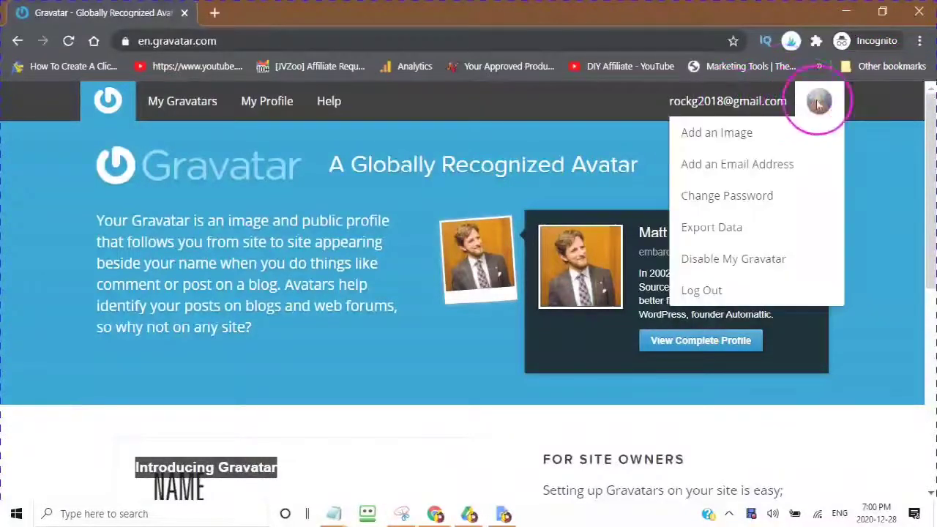
left_click(715, 173)
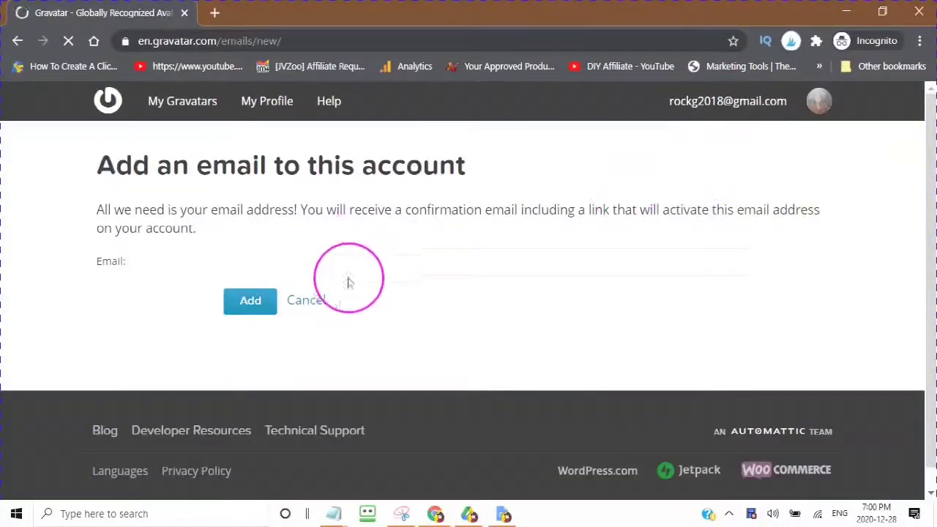
left_click(356, 259)
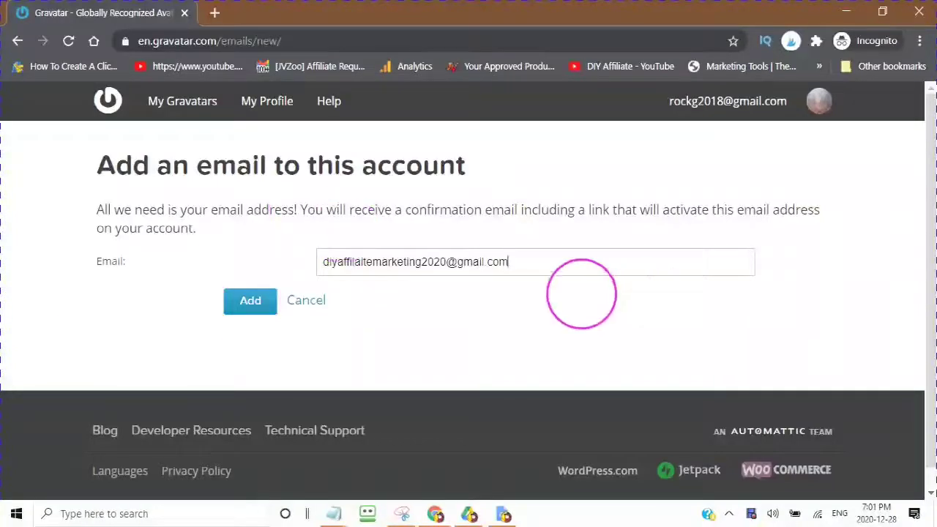
left_click(249, 303)
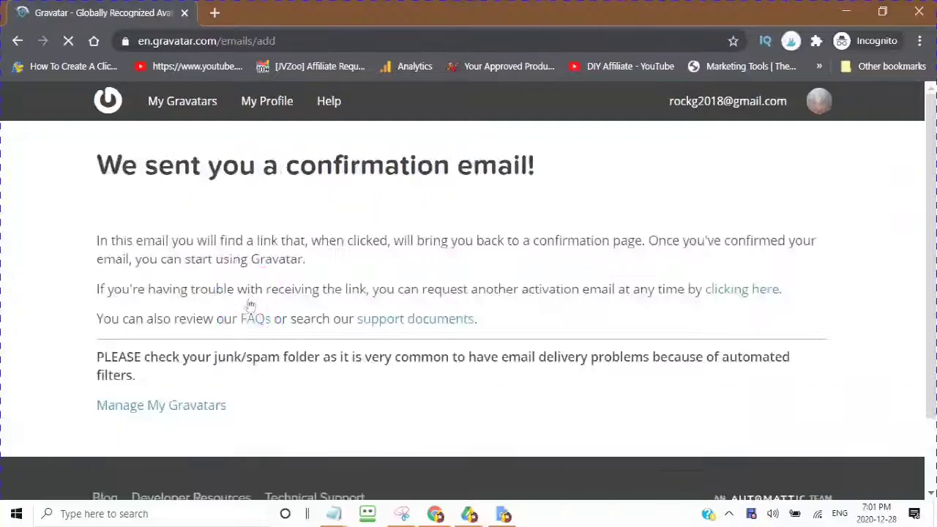
scroll(429, 330, "down", 2)
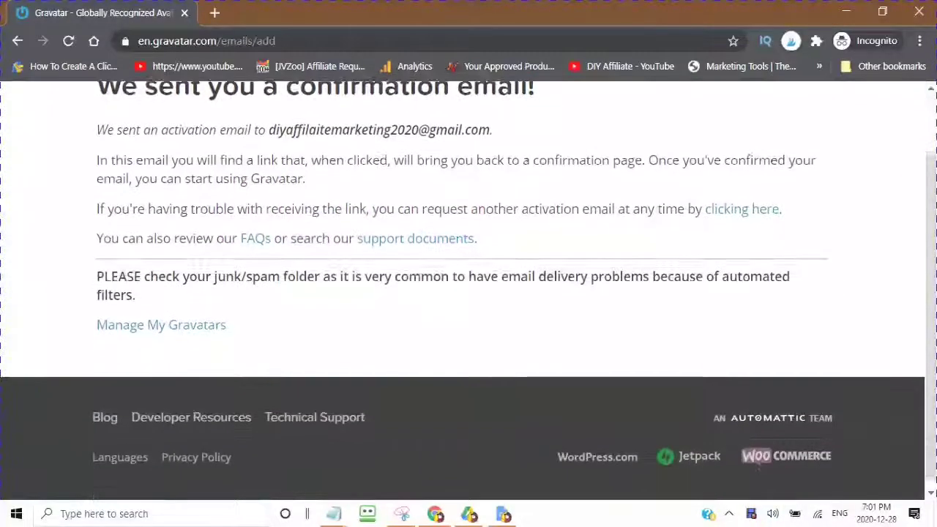
scroll(429, 330, "up", 1)
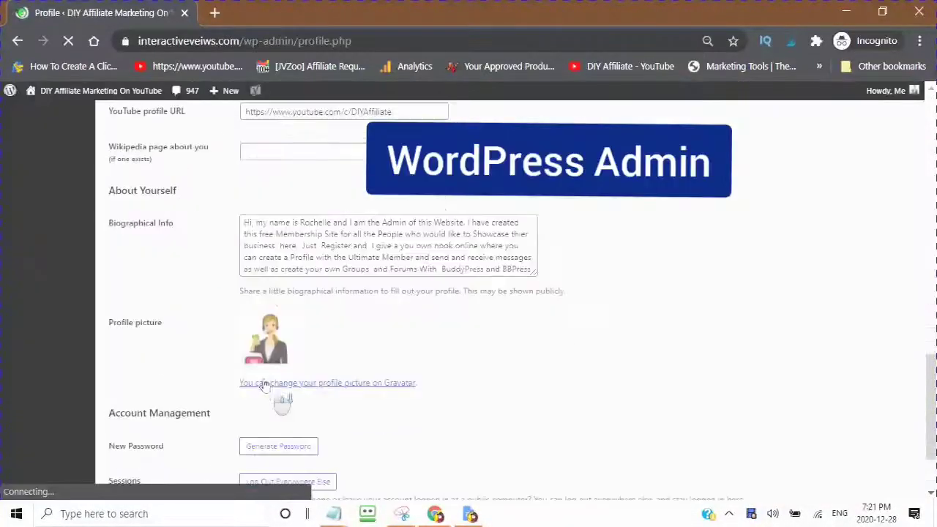
Step: Leave the Profile page and start a new post from the toolbar's New > Post
left_click(253, 386)
scroll(253, 391, "down", 2)
scroll(256, 390, "up", 3)
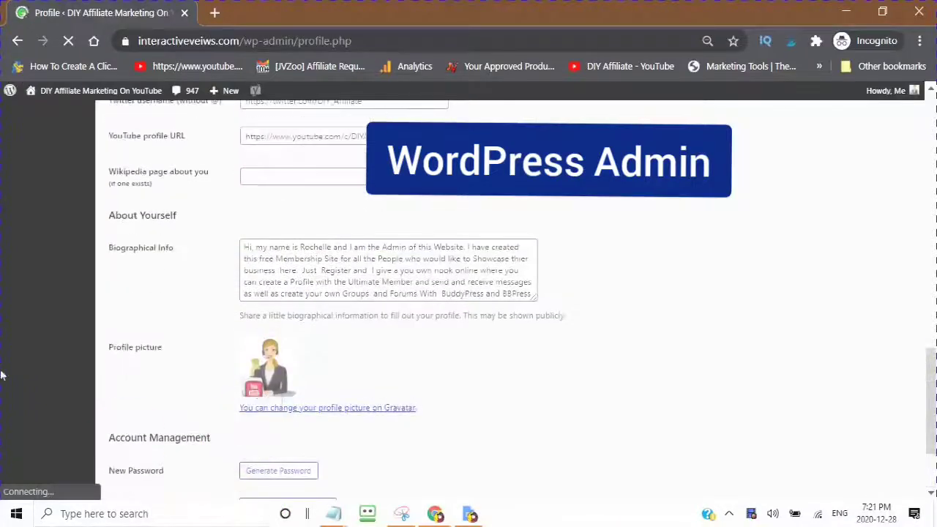
scroll(280, 370, "up", 2)
scroll(280, 370, "up", 15)
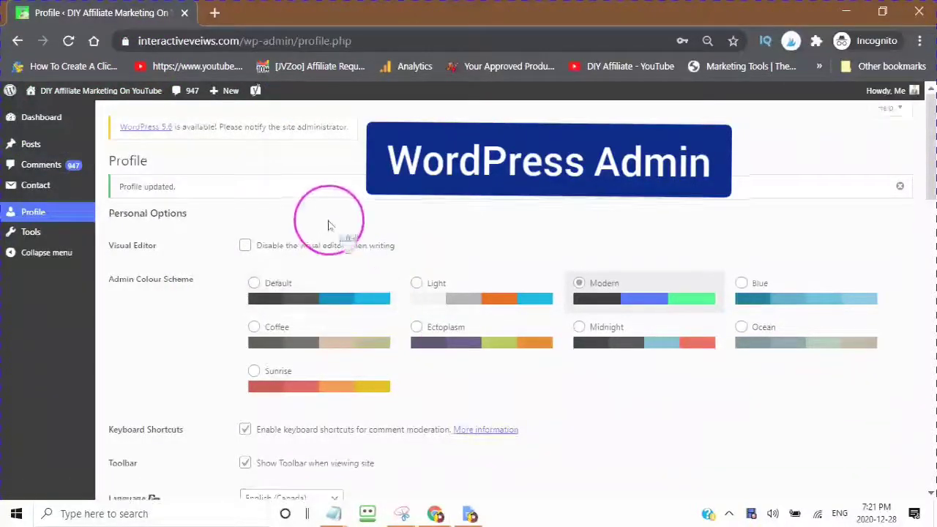
scroll(326, 221, "down", 3)
scroll(310, 273, "up", 1)
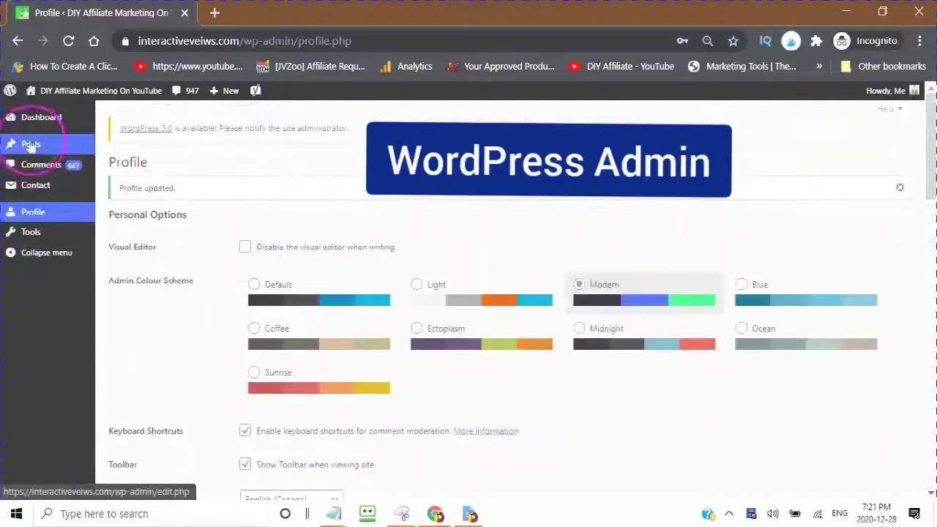
left_click(216, 97)
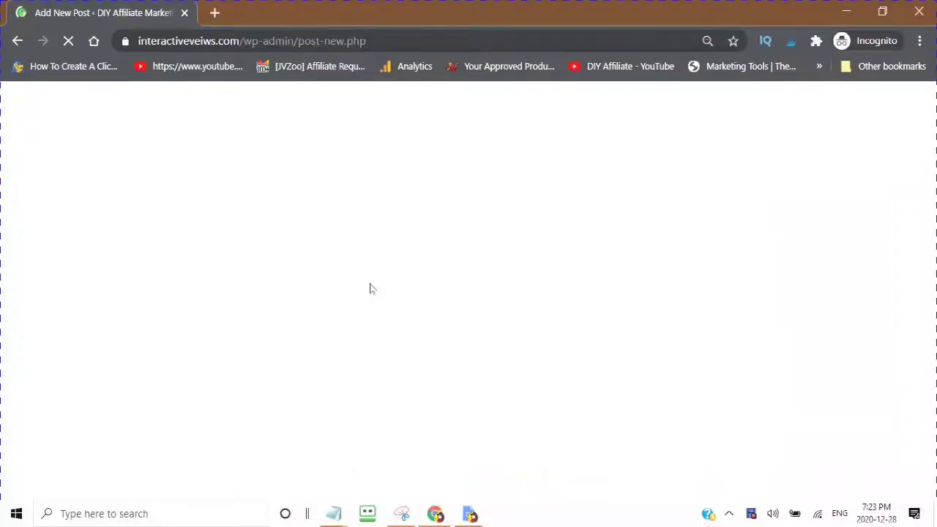
Step: Dismiss the editor welcome and title the post 'How To Create Your first Post As A DIY Affilaite Member'
left_click(366, 294)
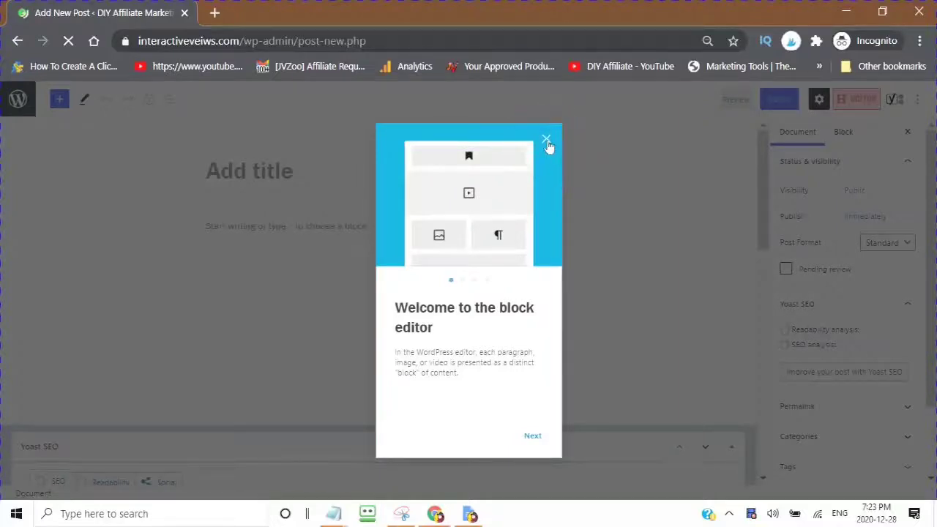
left_click(546, 140)
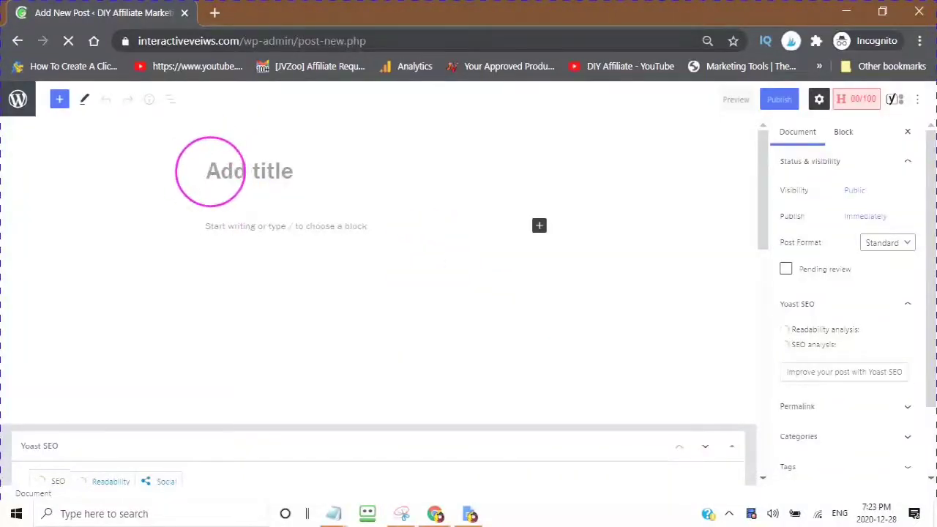
left_click(324, 168)
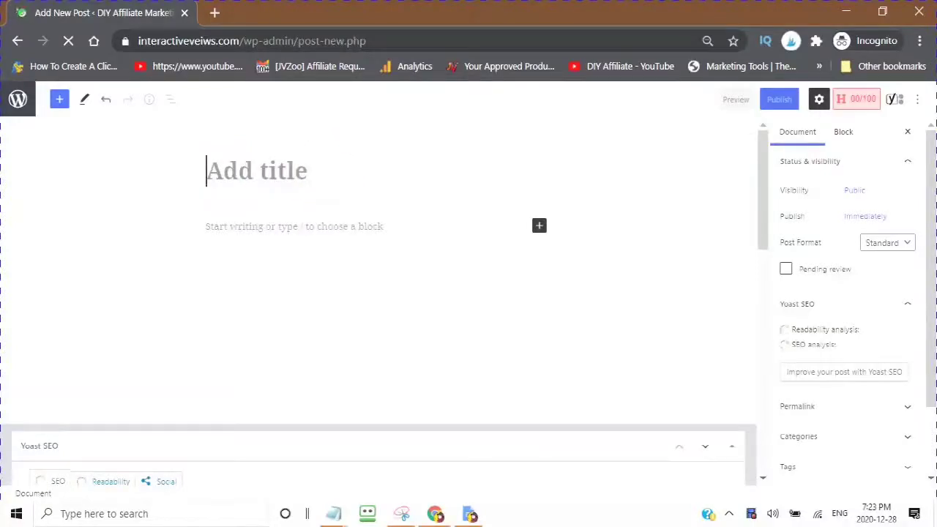
type("H")
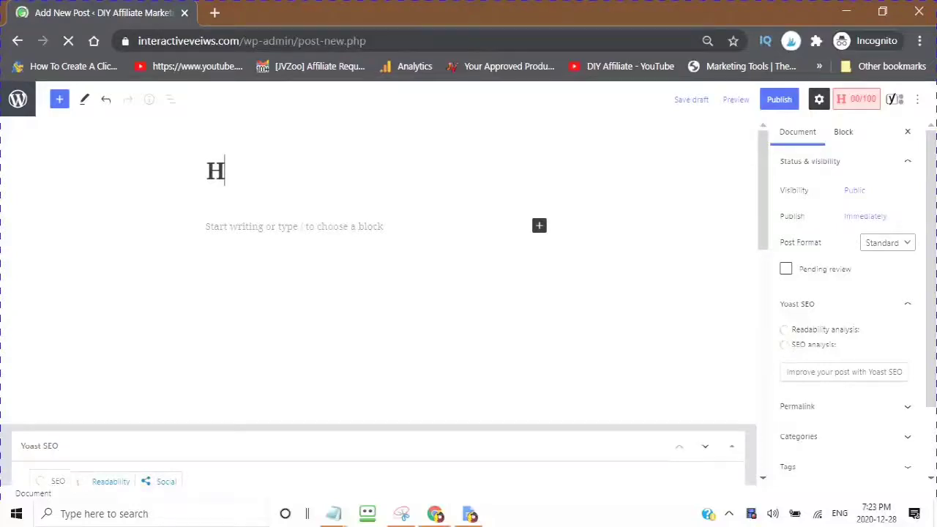
type("ow To Create Your first Post")
scroll(812, 398, "down", 1)
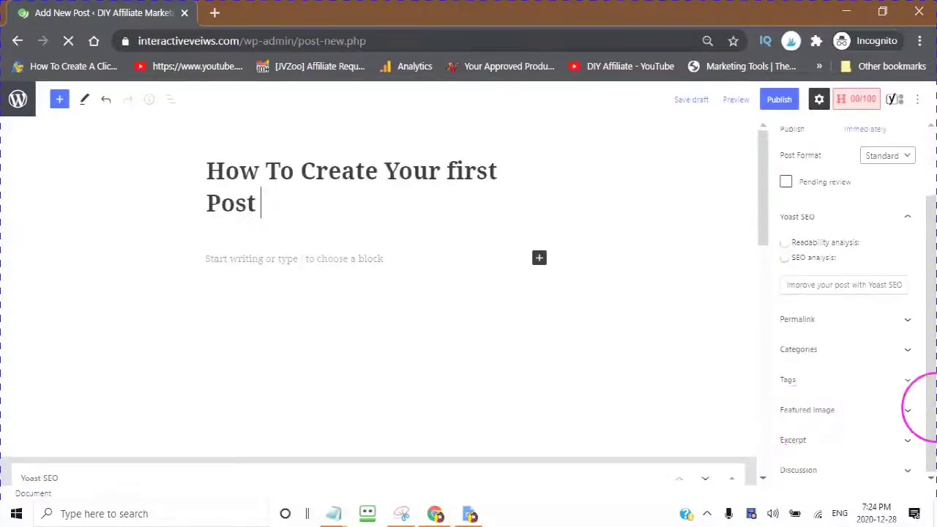
type("As A DIY Affilaite Member")
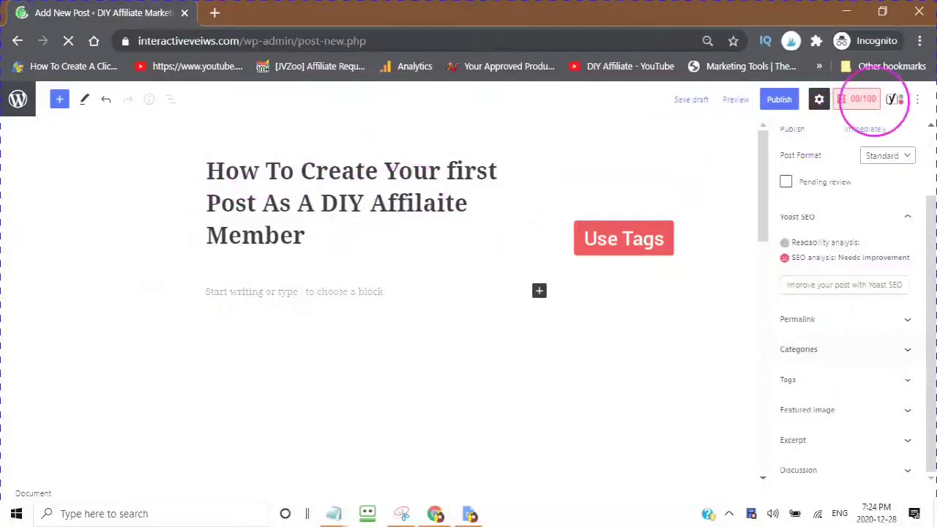
key("Return")
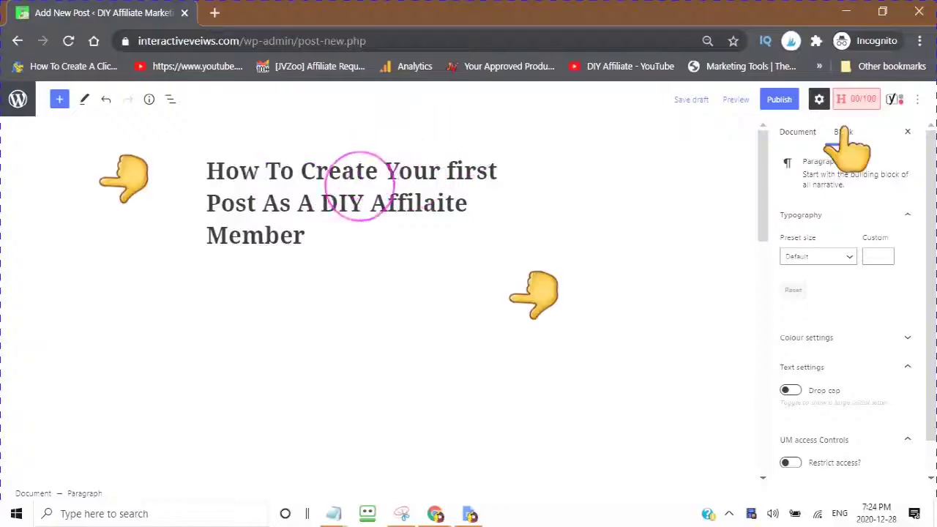
Step: Correct the title to 'How To Create A WordPress Post As A DIY Affiliate Member'
double_click(410, 171)
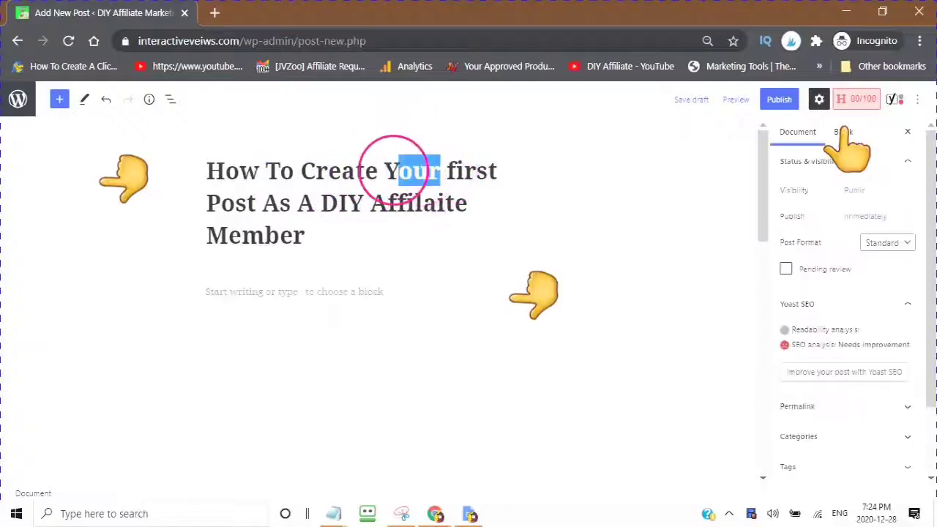
type("A WordPress")
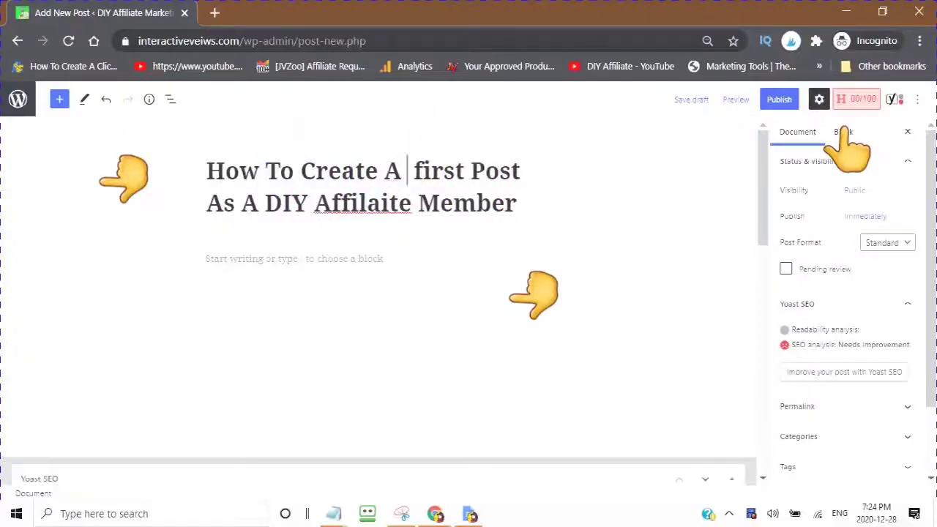
key("Delete")
key("Delete")
key("Delete")
key("Delete")
key("Delete")
key("Delete")
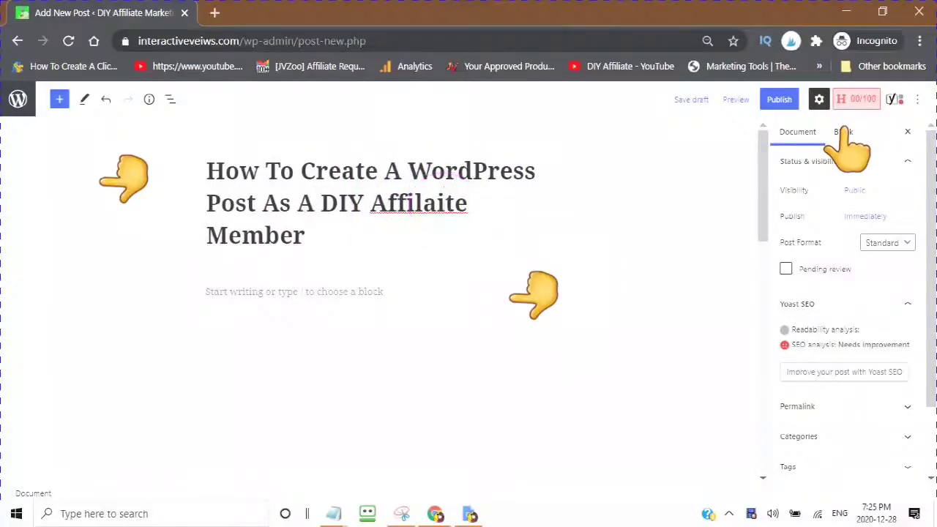
key("BackSpace")
key("Right")
type("at")
left_click(303, 291)
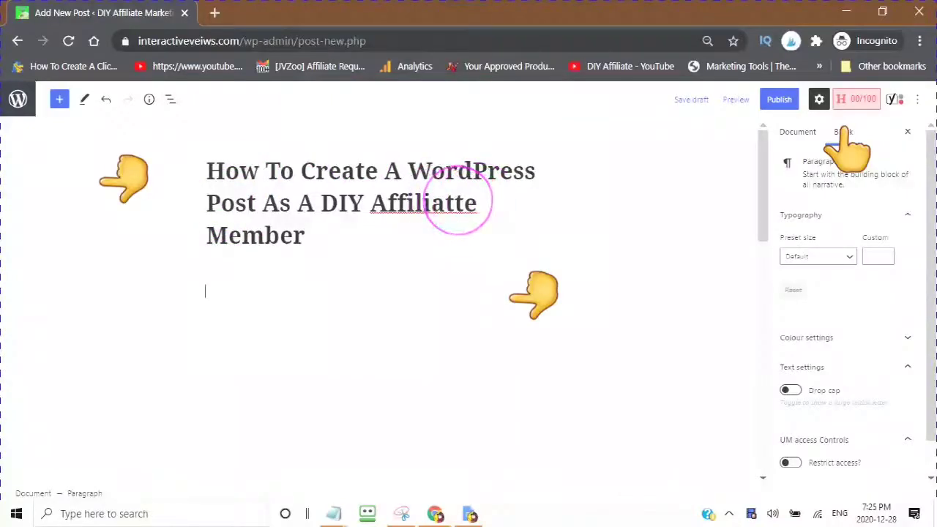
left_click(463, 203)
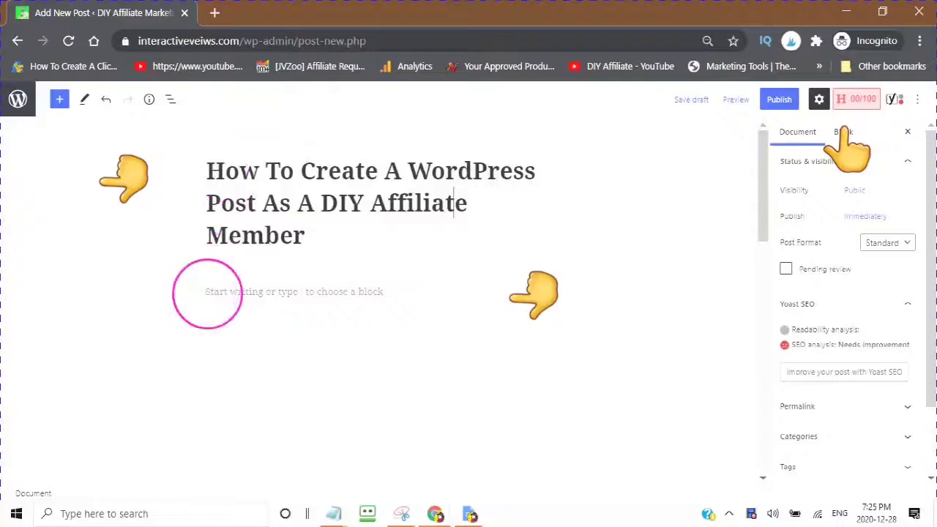
Step: Write the opening sentence 'When creating your first post you have the ability to', fixing 'yhour'
left_click(216, 292)
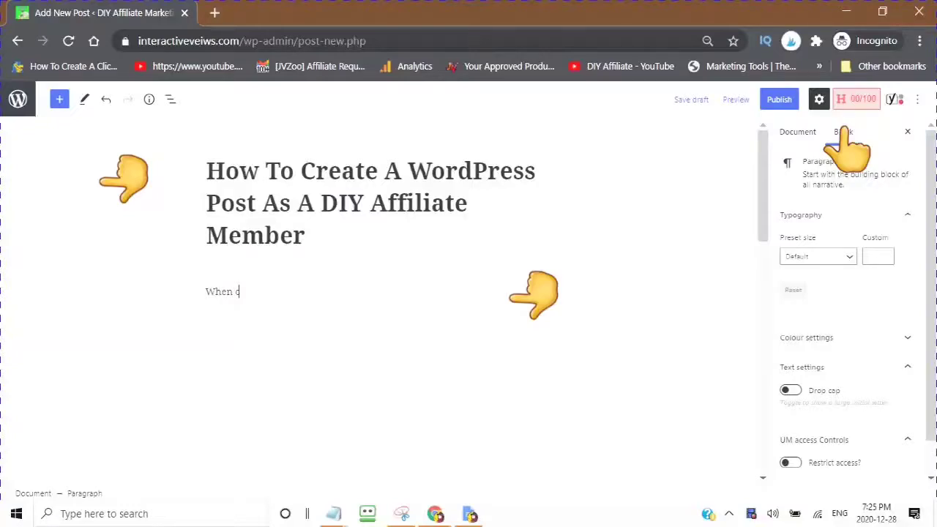
type("reating yhour first post you have the ability to")
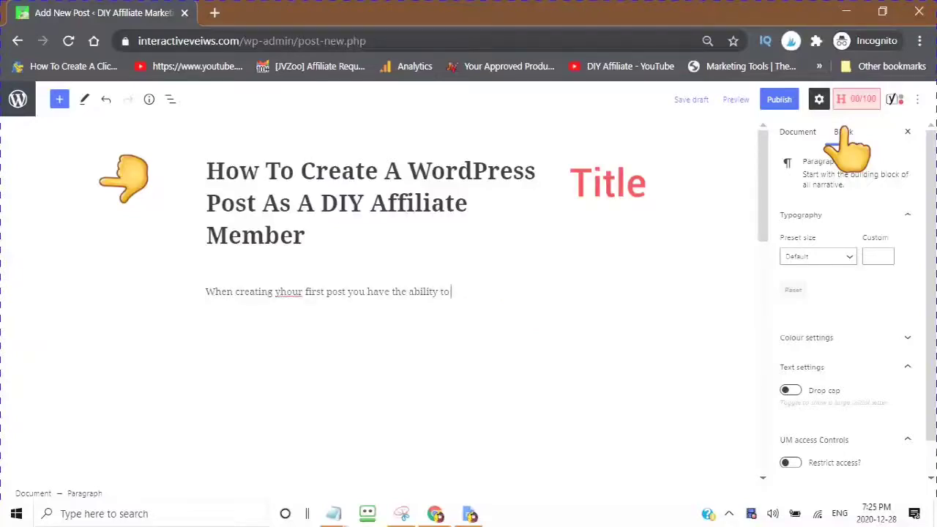
left_click(290, 296)
key("BackSpace")
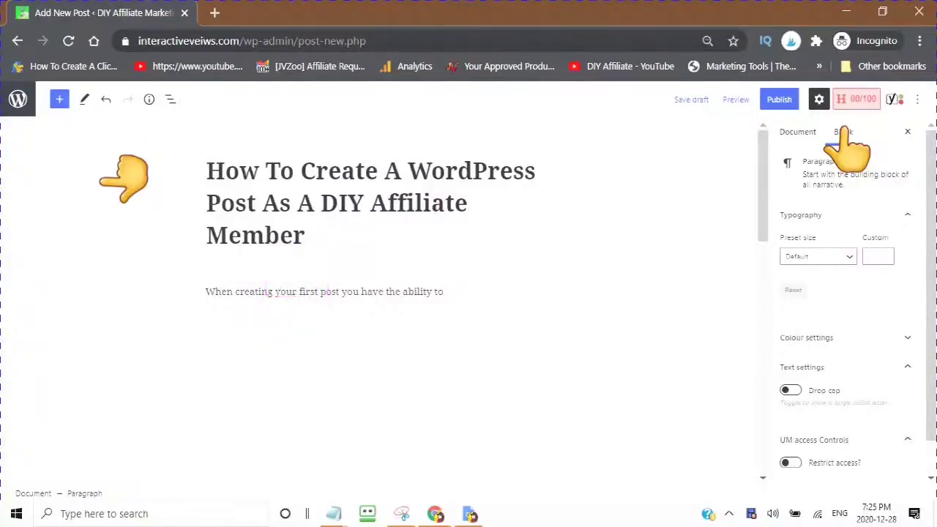
left_click(445, 292)
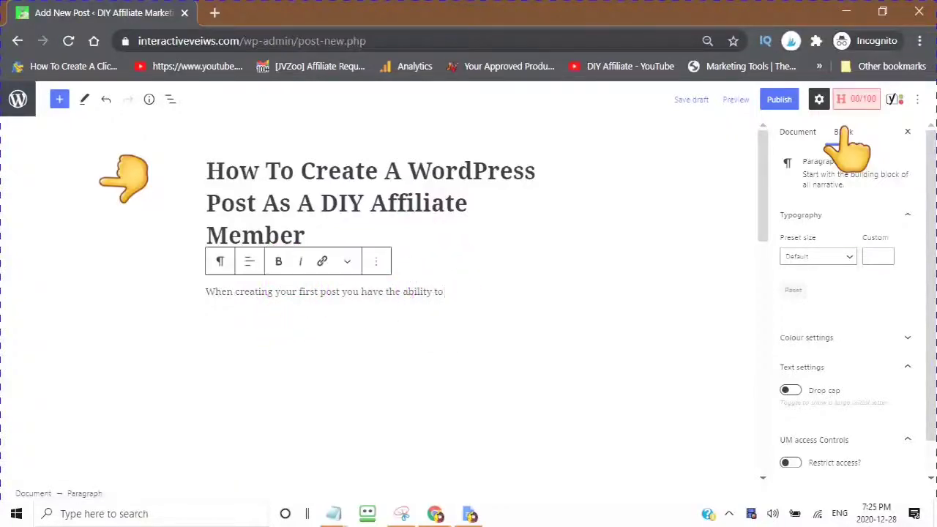
key("Return")
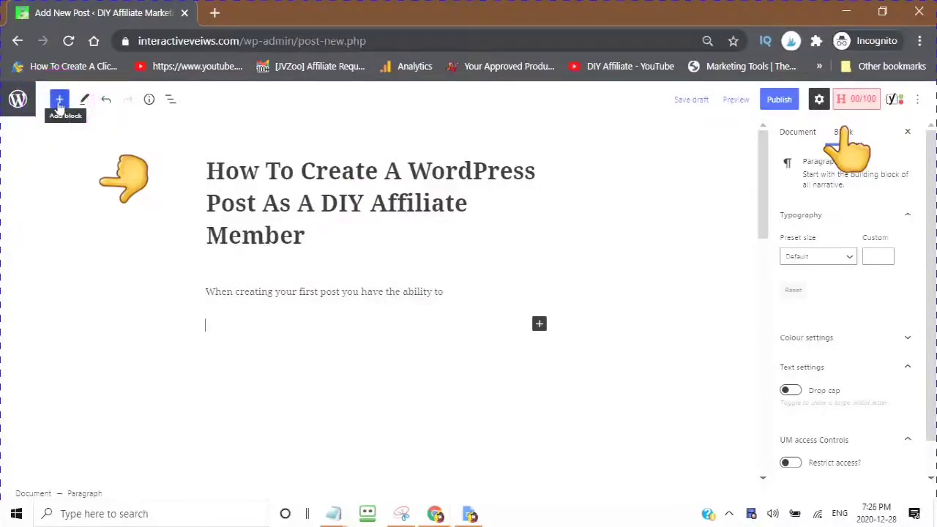
Step: Insert a Paragraph block reading 'Add a Paragraph' below the opening sentence
left_click(59, 100)
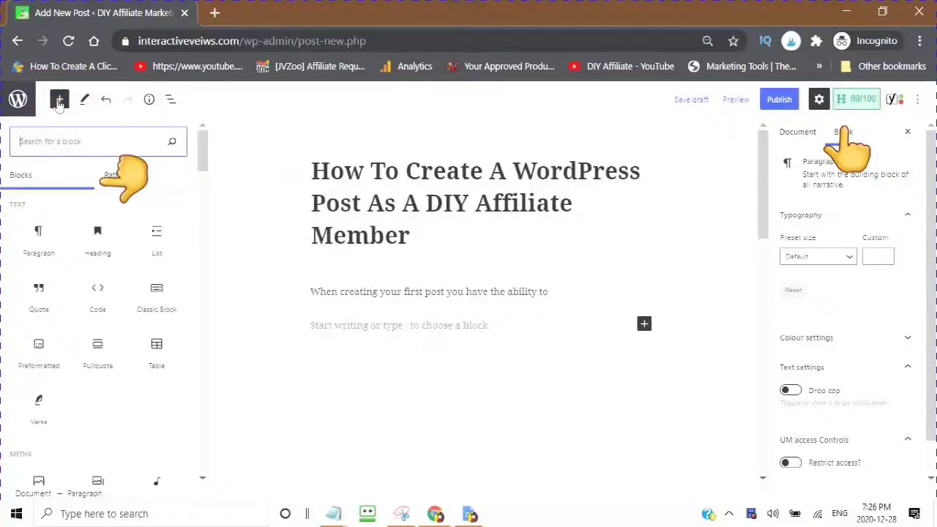
mouse_move(39, 252)
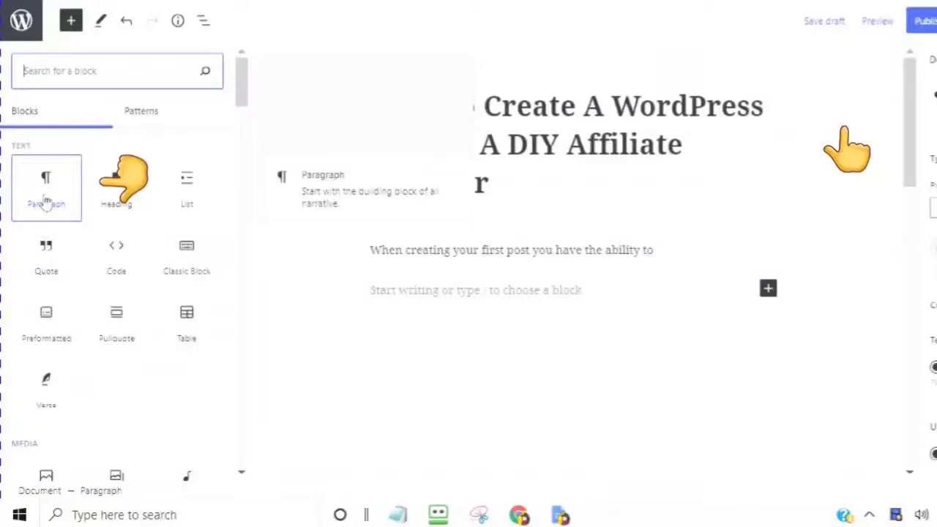
left_click(46, 201)
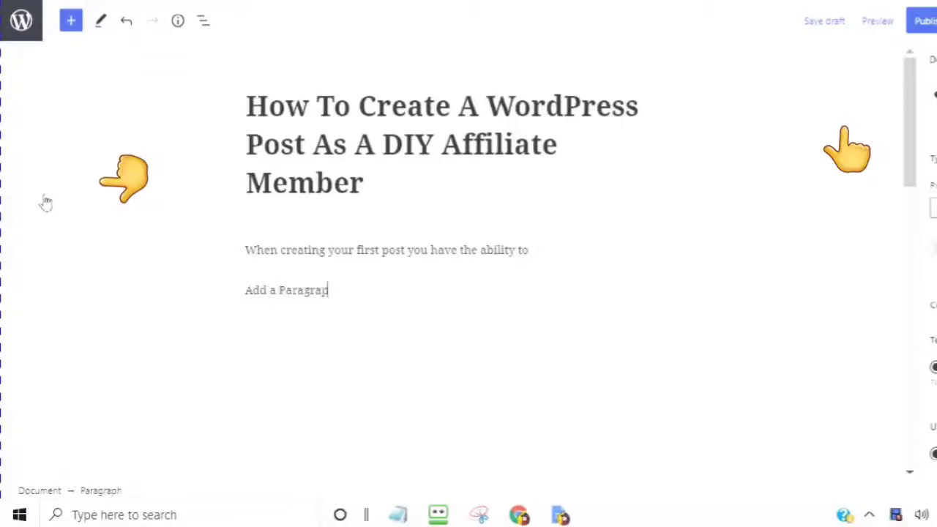
left_click(71, 22)
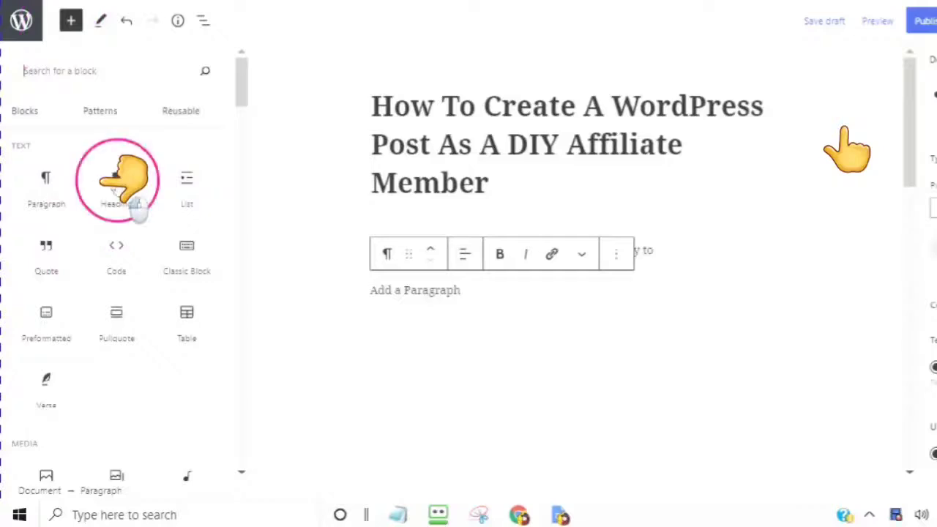
Step: Insert a Heading block with the text 'Add A Heading' after the Add a Paragraph line
mouse_move(114, 188)
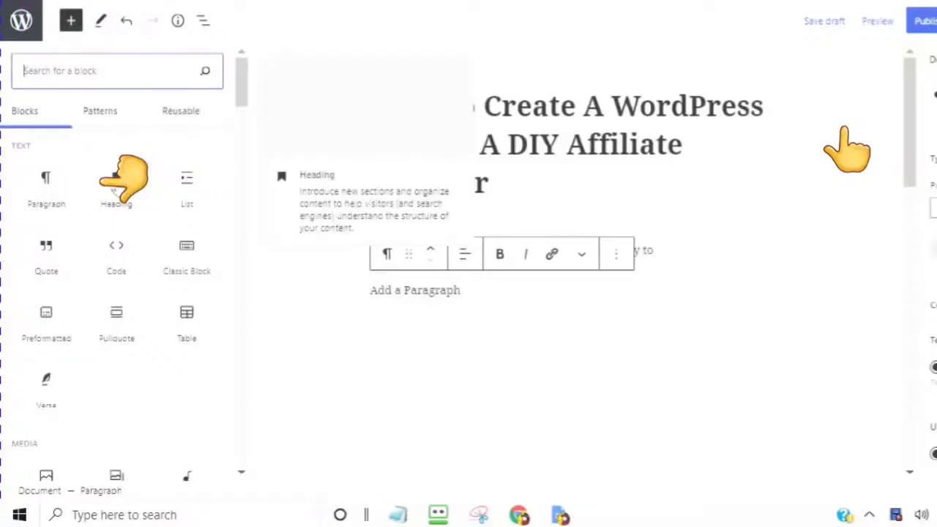
left_click(117, 187)
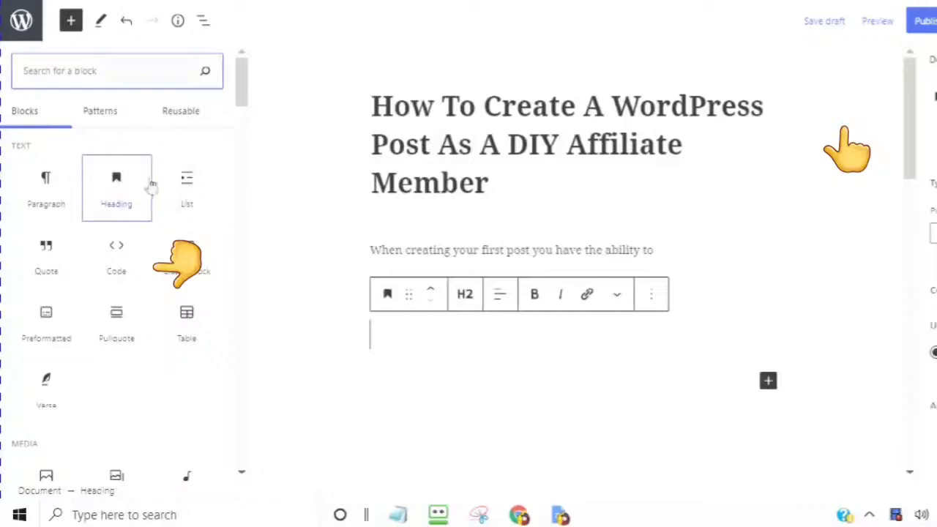
mouse_move(151, 186)
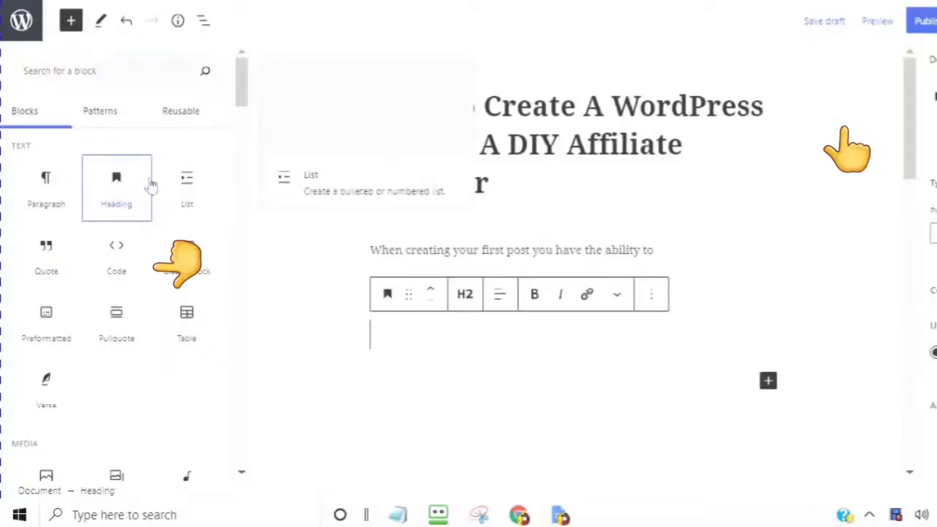
left_click(441, 331)
left_click(416, 311)
left_click(480, 305)
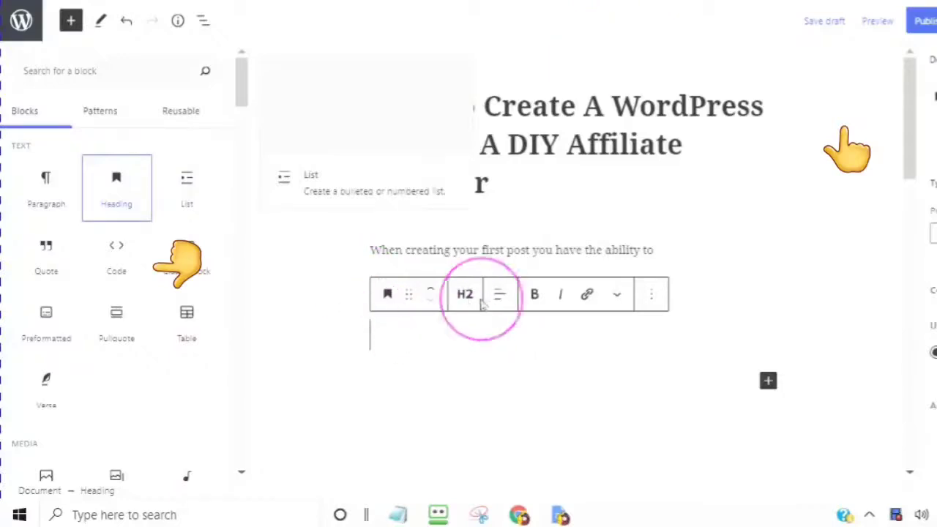
type("Add  A Heading")
left_click(460, 297)
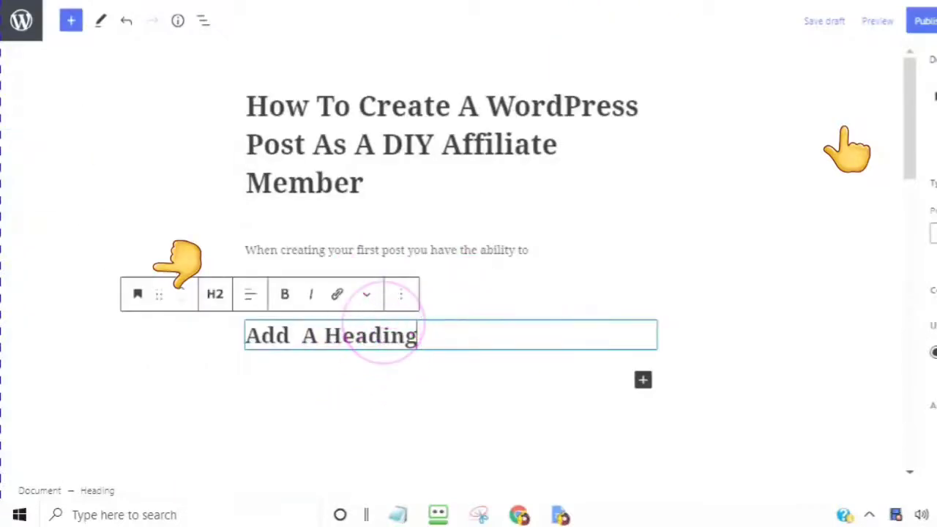
left_click(426, 286)
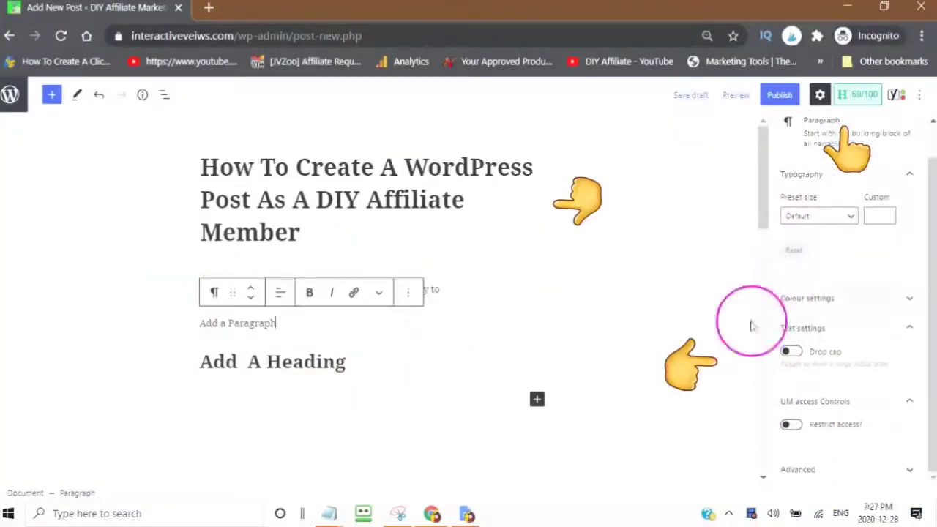
Step: Colour the 'Add A Heading' heading with teal text on a yellow-green background
left_click(247, 362)
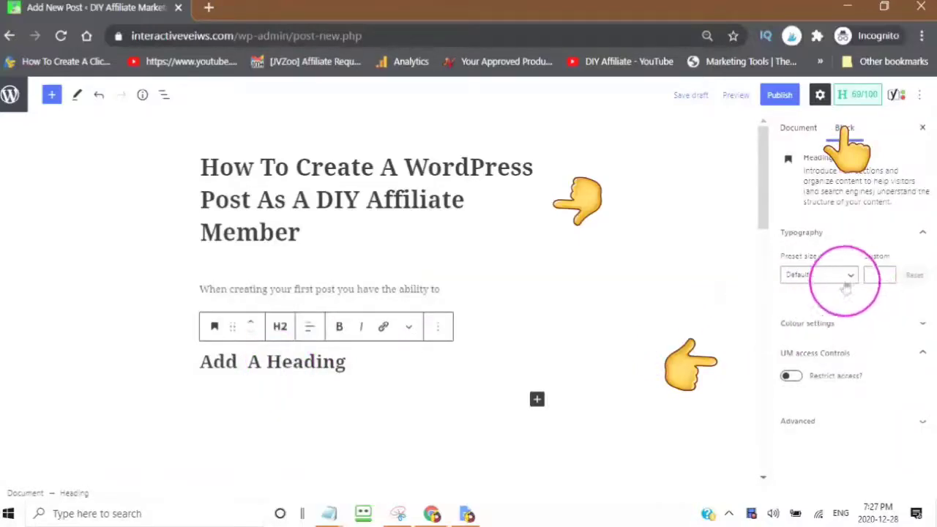
left_click(280, 328)
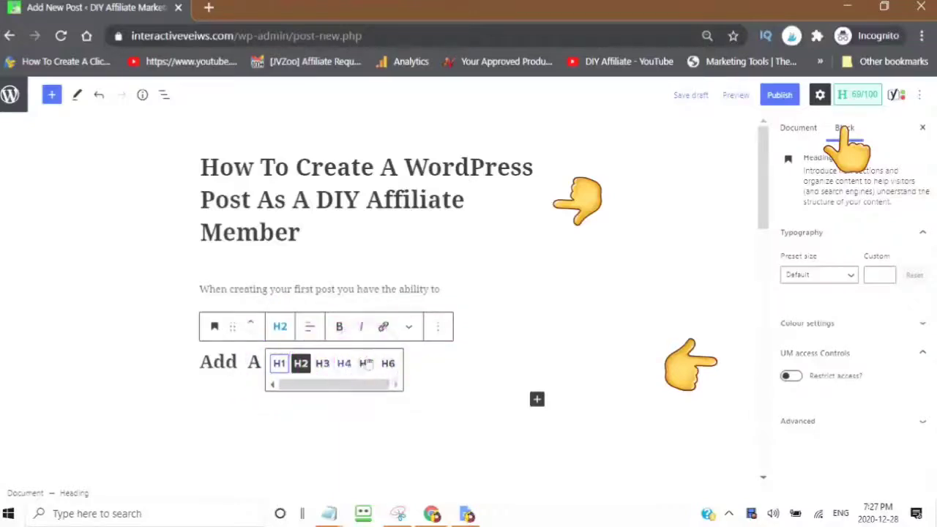
left_click(923, 328)
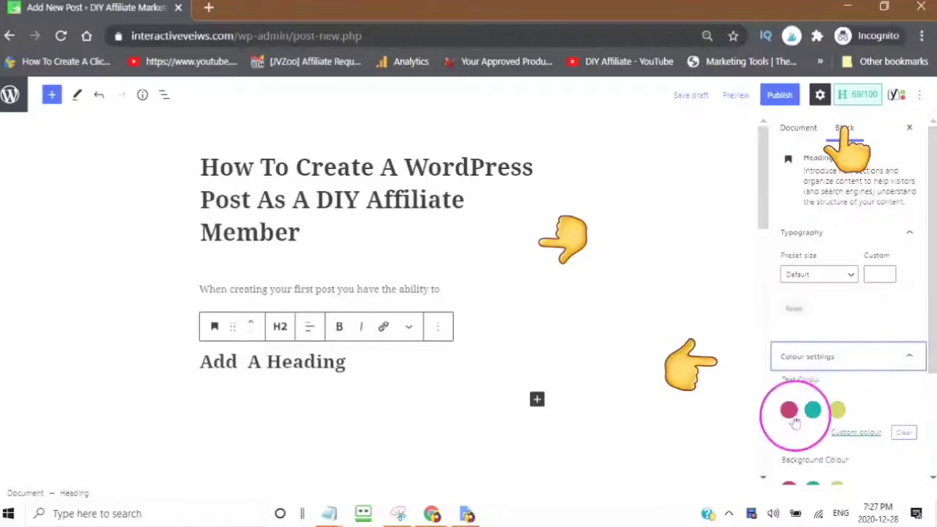
left_click(813, 410)
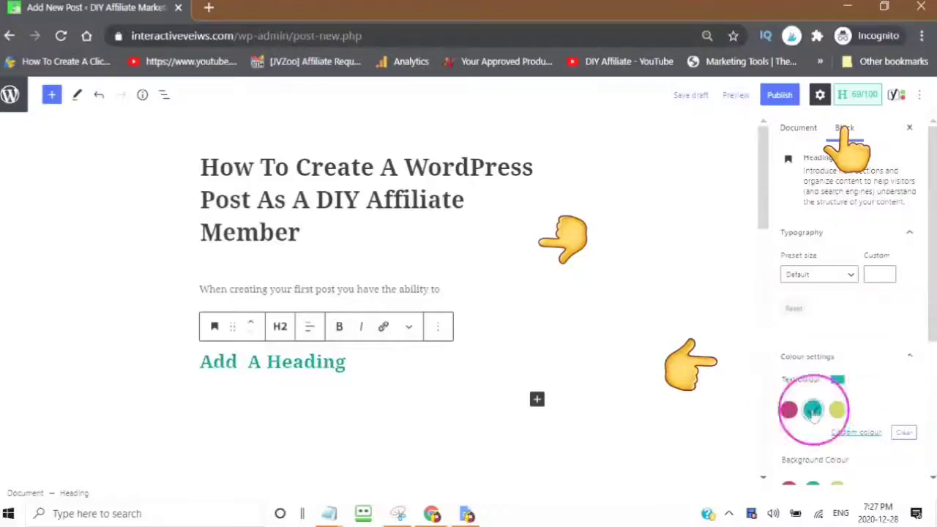
scroll(398, 370, "down", 2)
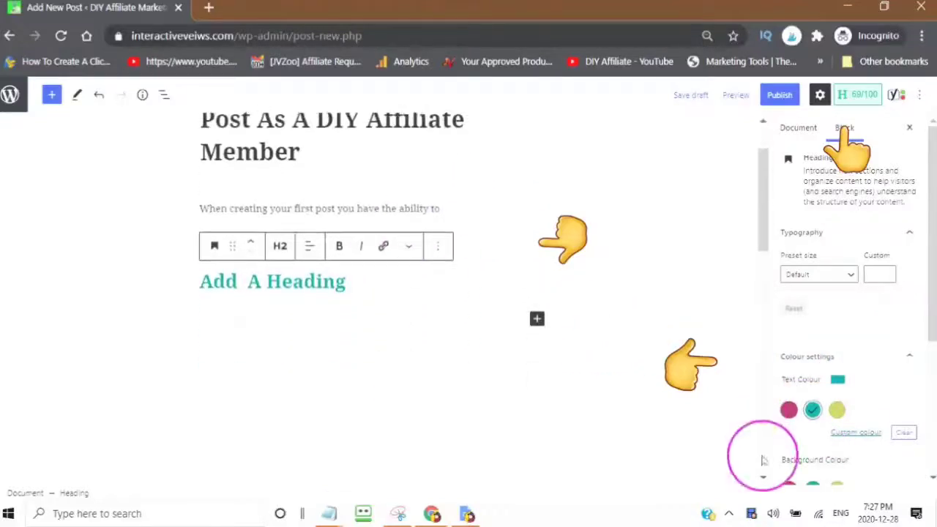
scroll(841, 410, "down", 2)
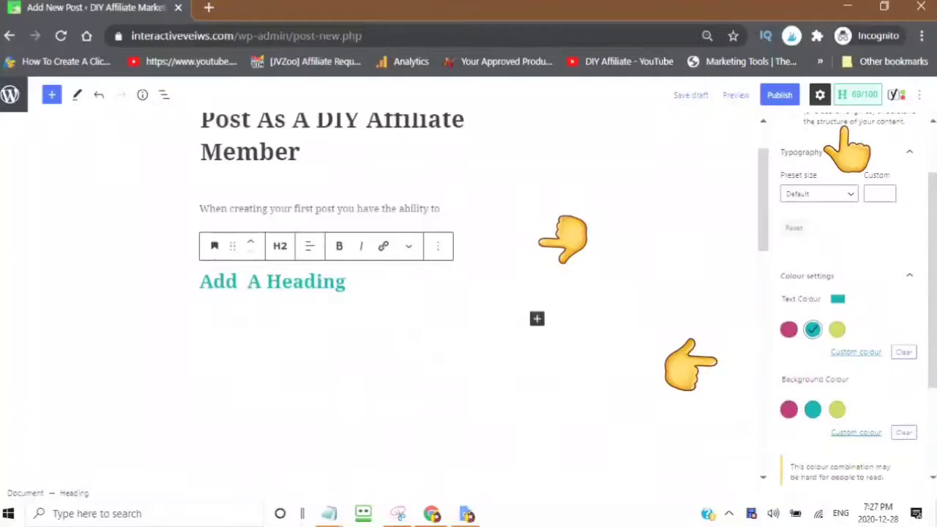
left_click(836, 409)
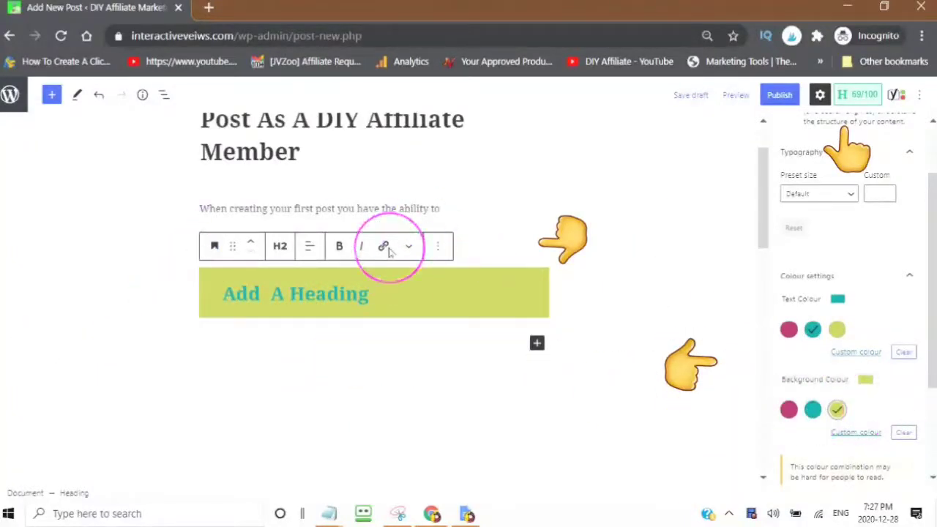
scroll(381, 238, "up", 1)
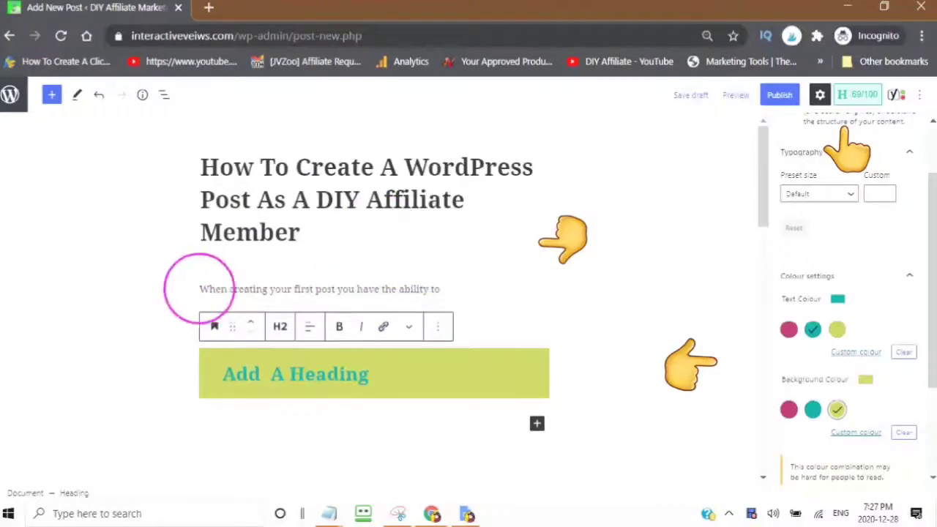
Step: Cut the 'Add a Paragraph' text out of the post
left_click(202, 289)
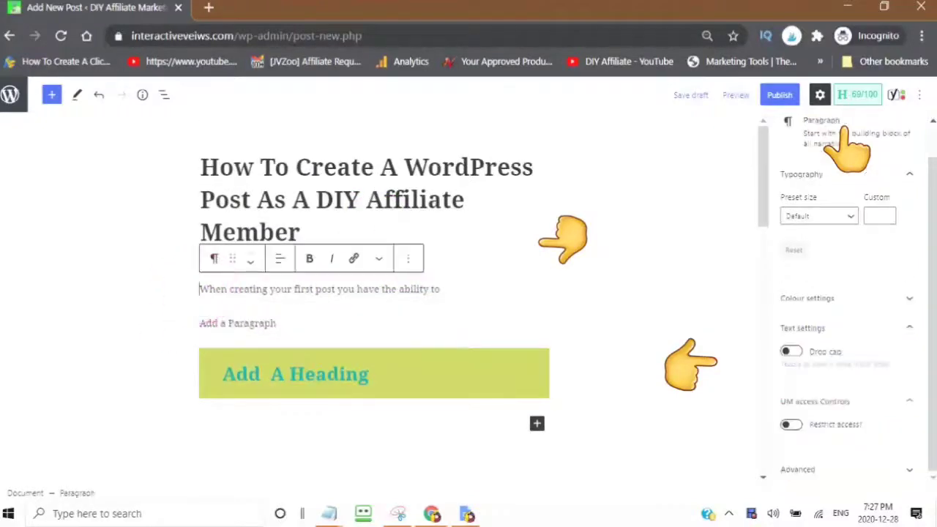
left_click(197, 323)
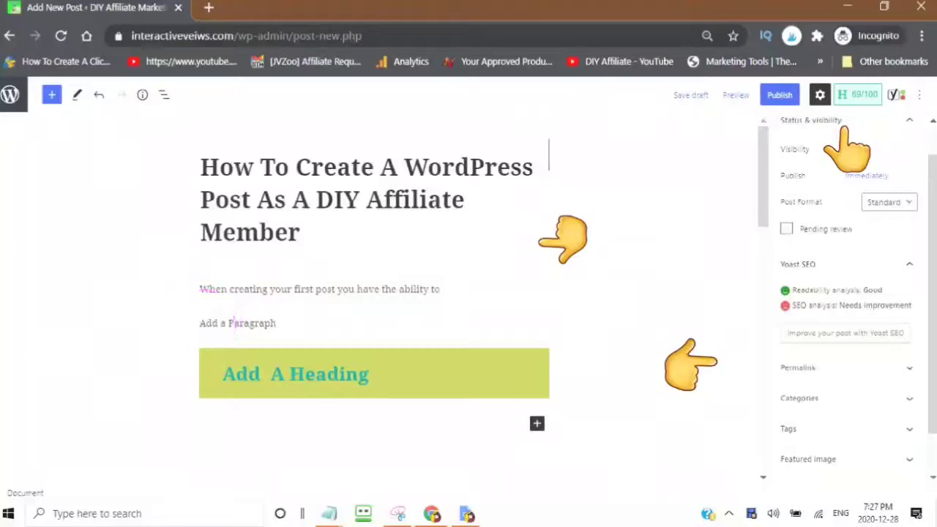
left_click(199, 324)
left_click(203, 325)
left_click(276, 322)
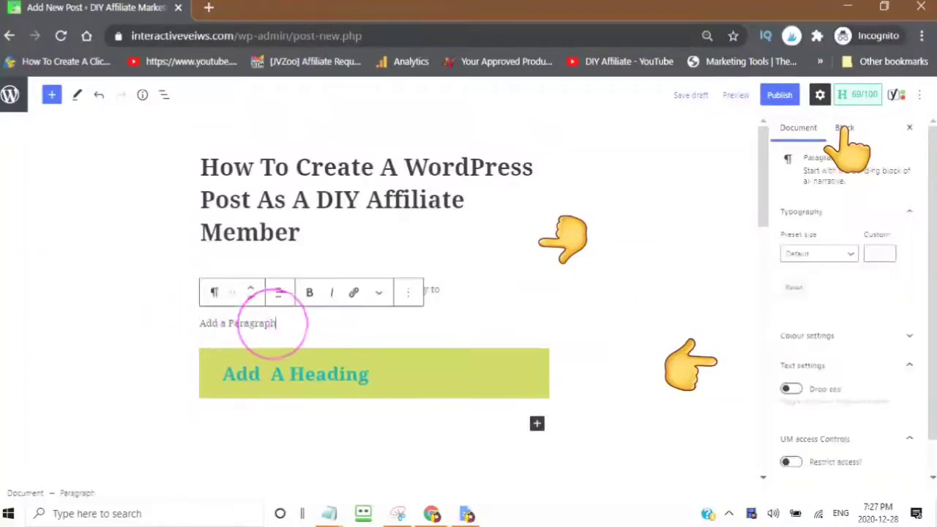
left_click_drag(282, 324, 180, 324)
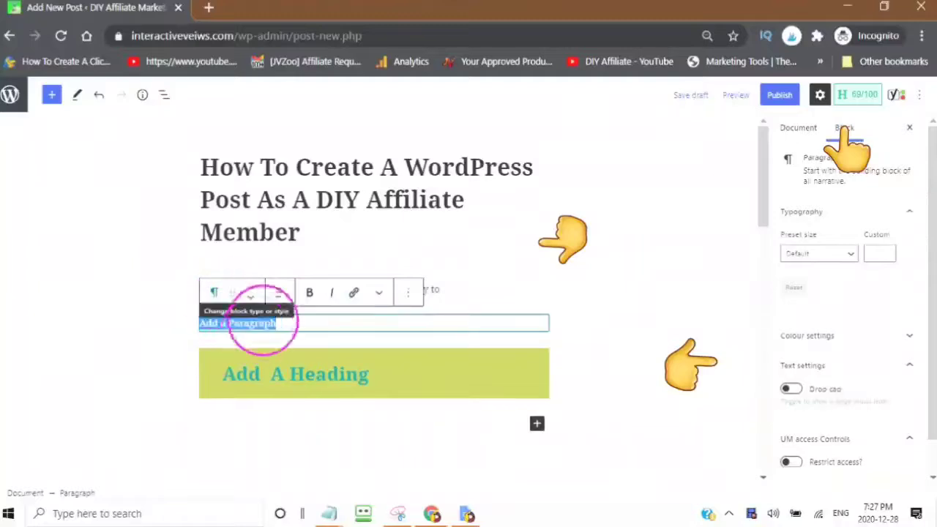
right_click(256, 320)
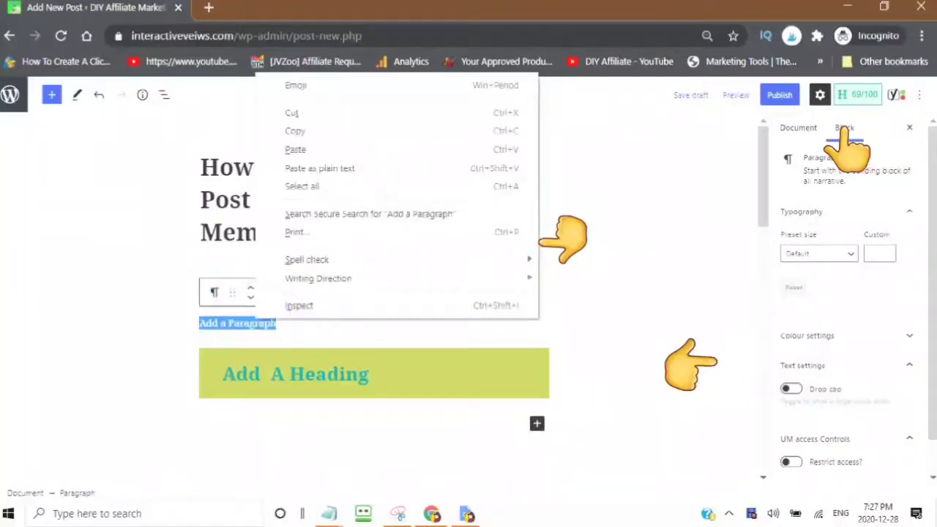
left_click(292, 115)
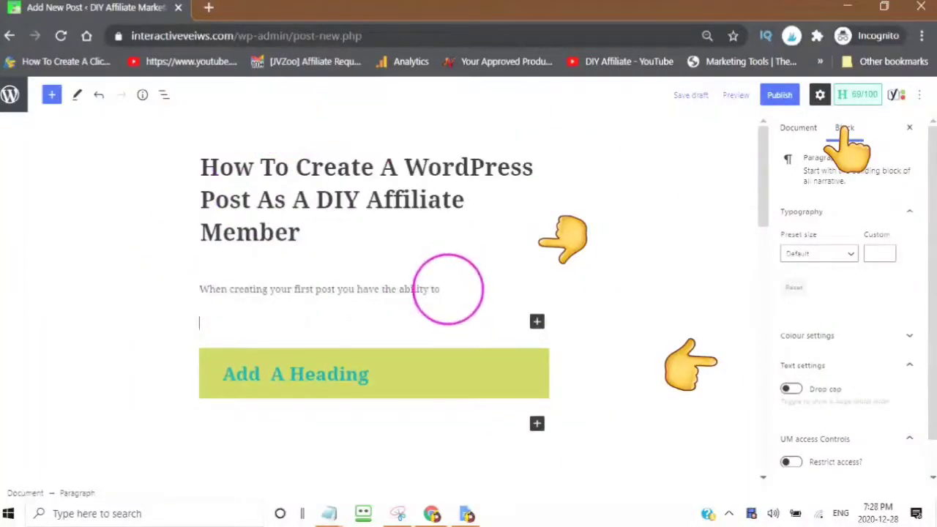
Step: Add an empty block below the intro sentence and bring up the block library
left_click(448, 289)
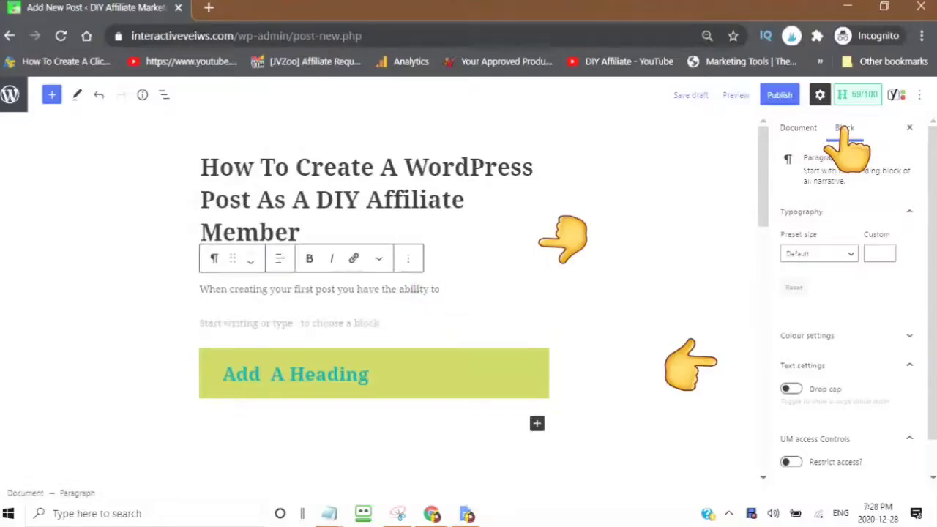
key("Return")
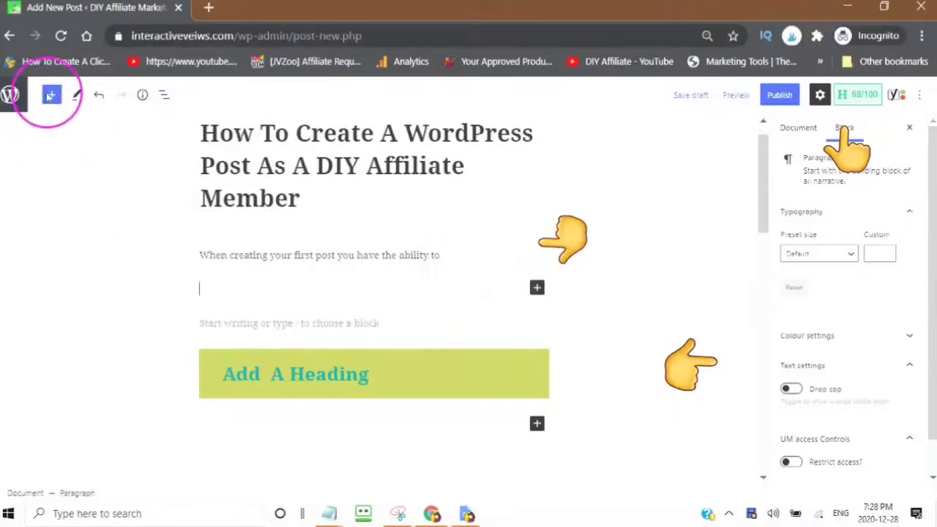
left_click(52, 98)
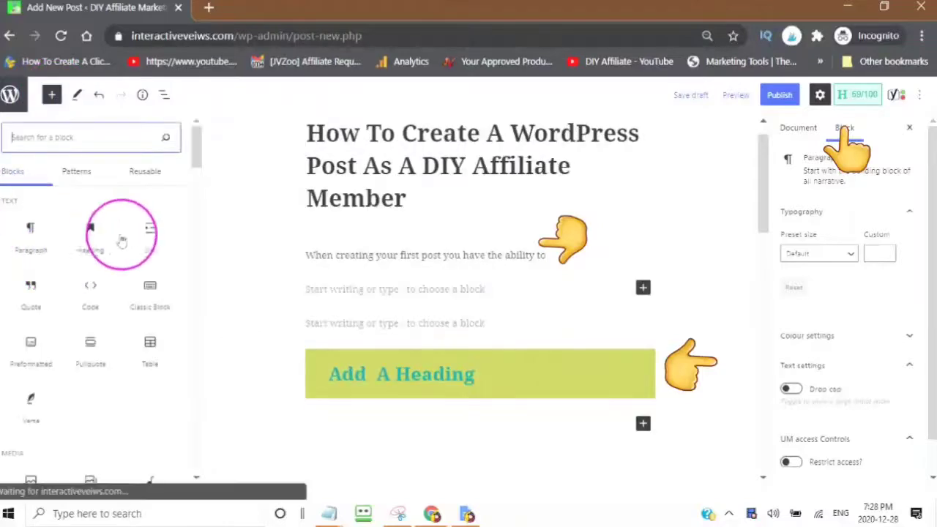
Step: Insert a Heading block under the intro and paste 'Add a Paragraph' into it
mouse_move(94, 237)
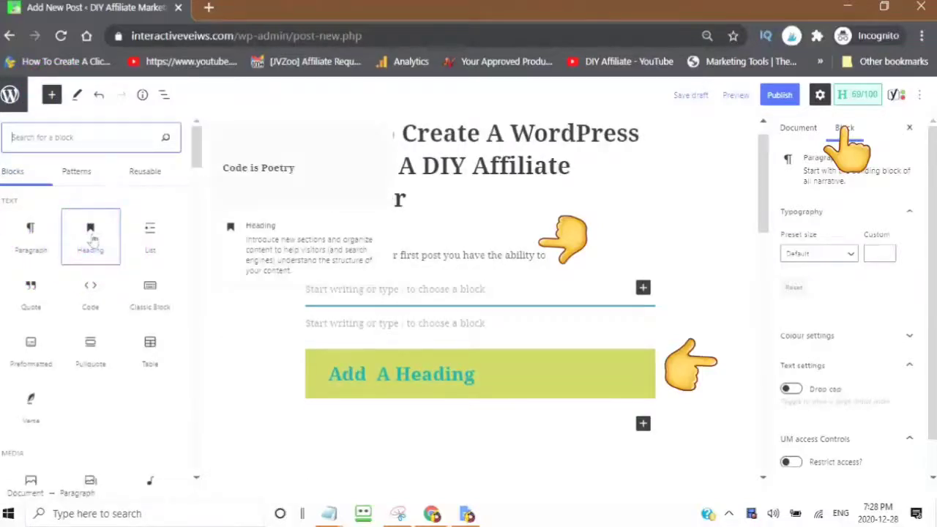
left_click(94, 238)
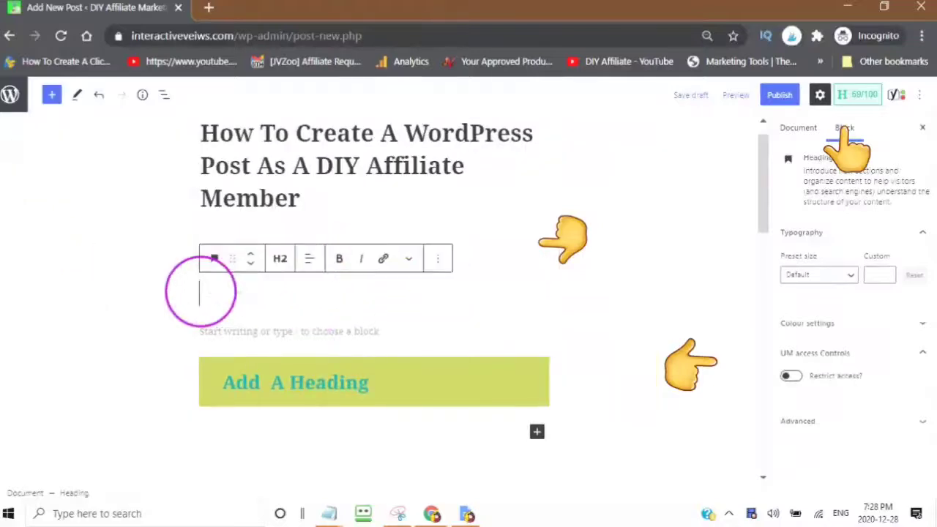
right_click(204, 291)
key("ctrl+v")
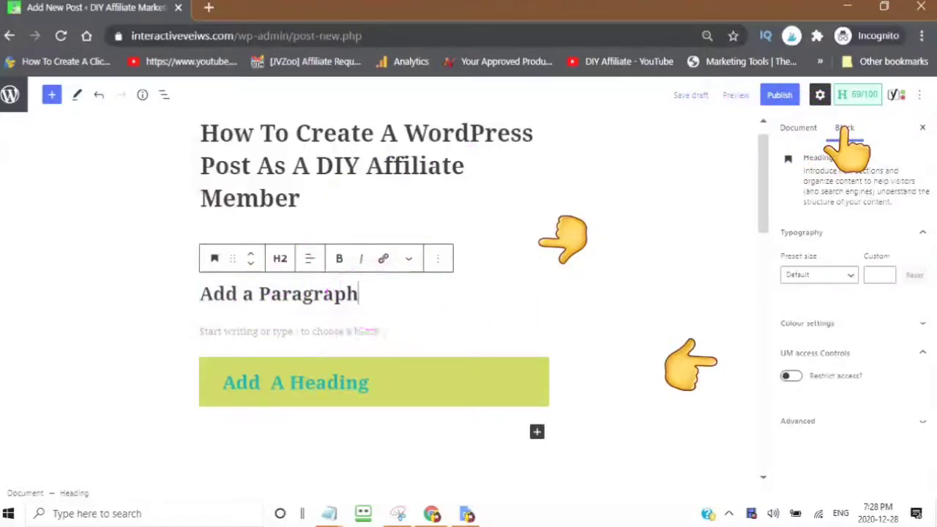
Step: Make the 'Add a Paragraph' heading text teal
left_click(921, 323)
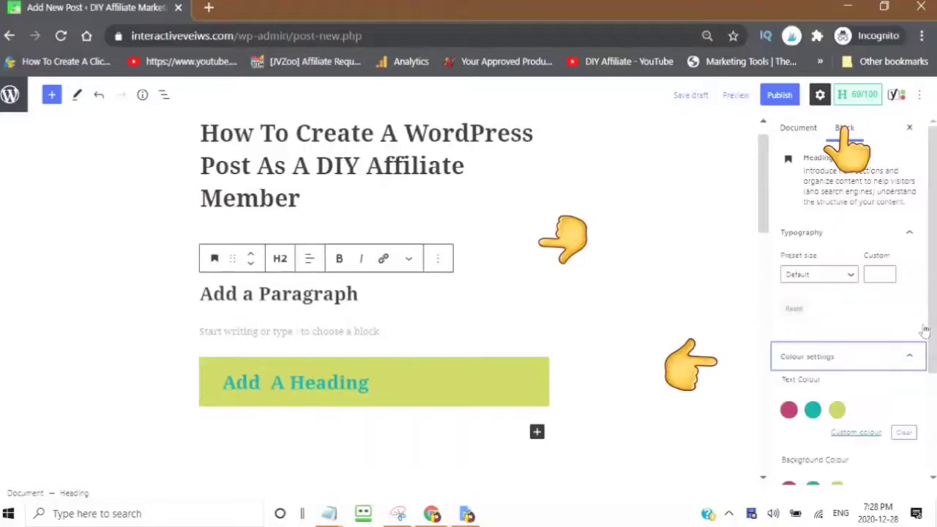
left_click(813, 411)
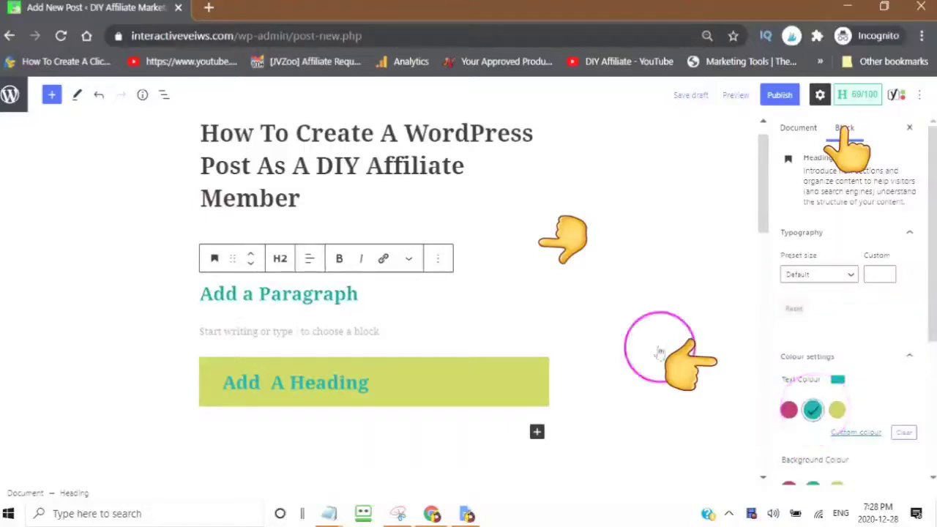
scroll(387, 293, "down", 2)
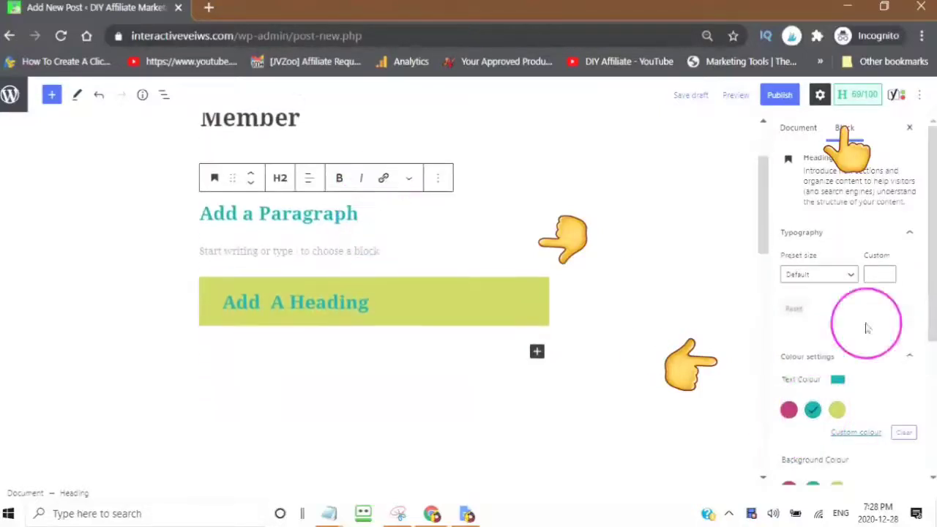
scroll(823, 377, "down", 1)
scroll(823, 377, "down", 2)
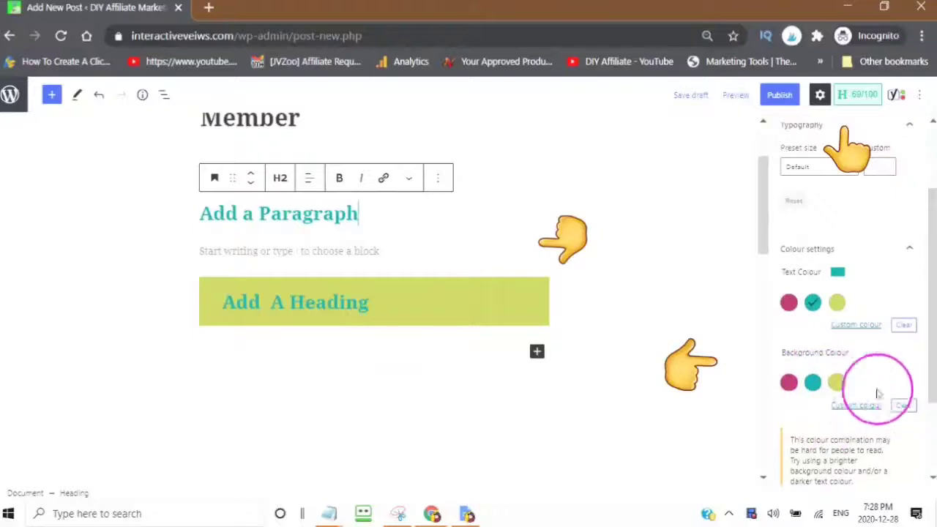
Step: Give the heading a custom bright green background and add an empty block below it
left_click(856, 406)
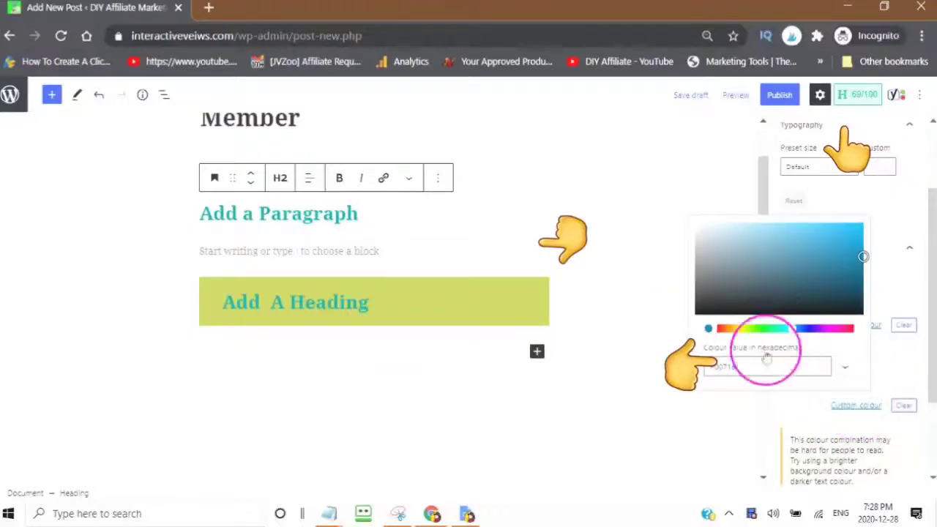
left_click(844, 235)
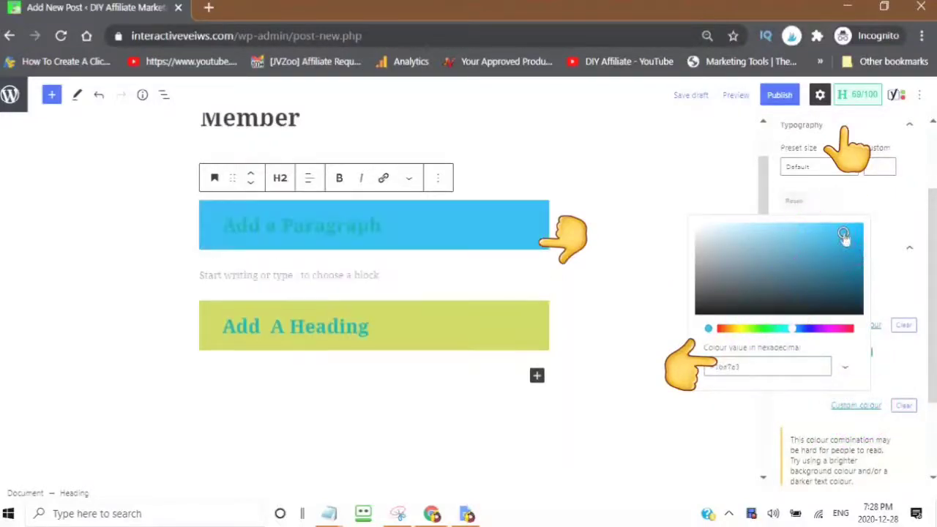
left_click_drag(805, 328, 764, 333)
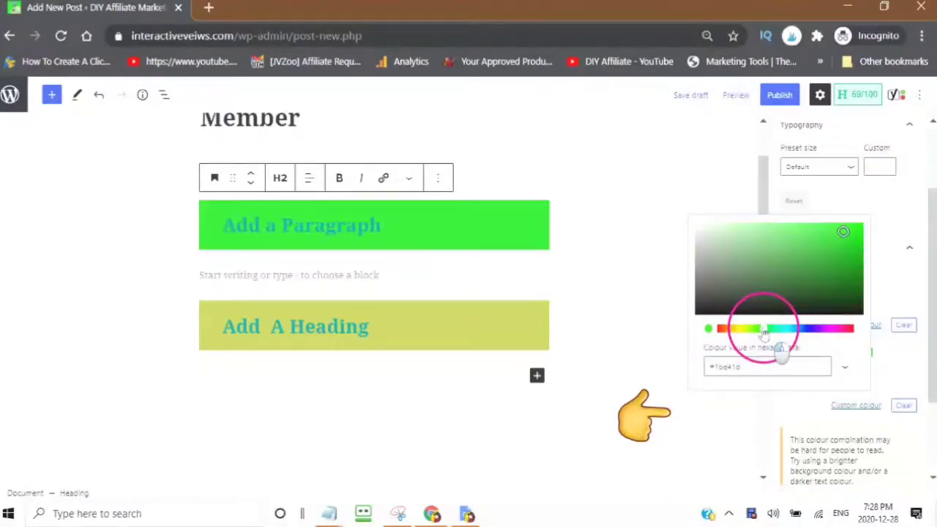
left_click(664, 364)
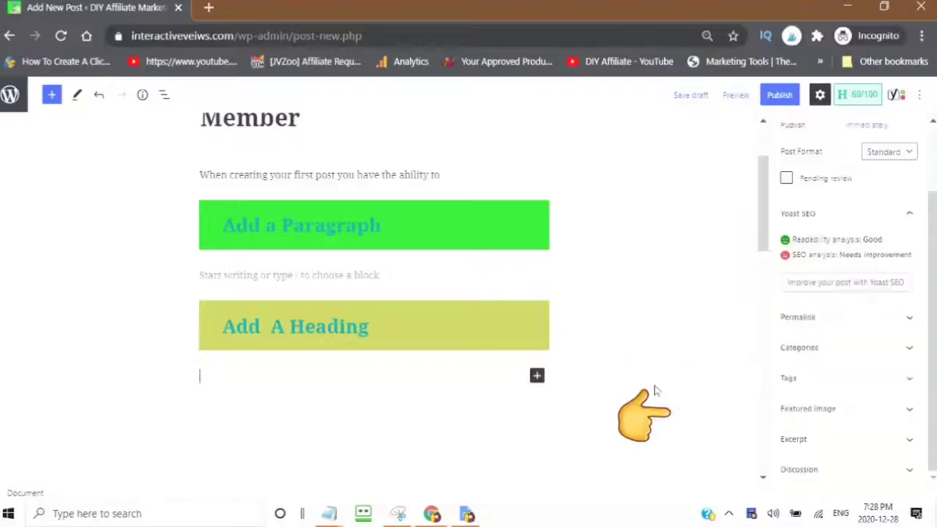
left_click(586, 335)
Step: Insert a bulleted list with the items 'item one' and 'item two'
scroll(449, 202, "up", 2)
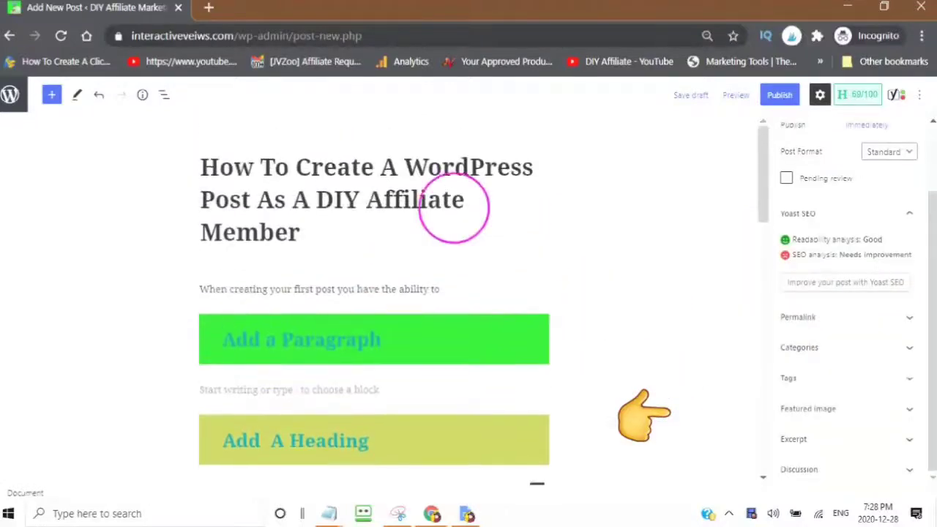
scroll(292, 147, "down", 1)
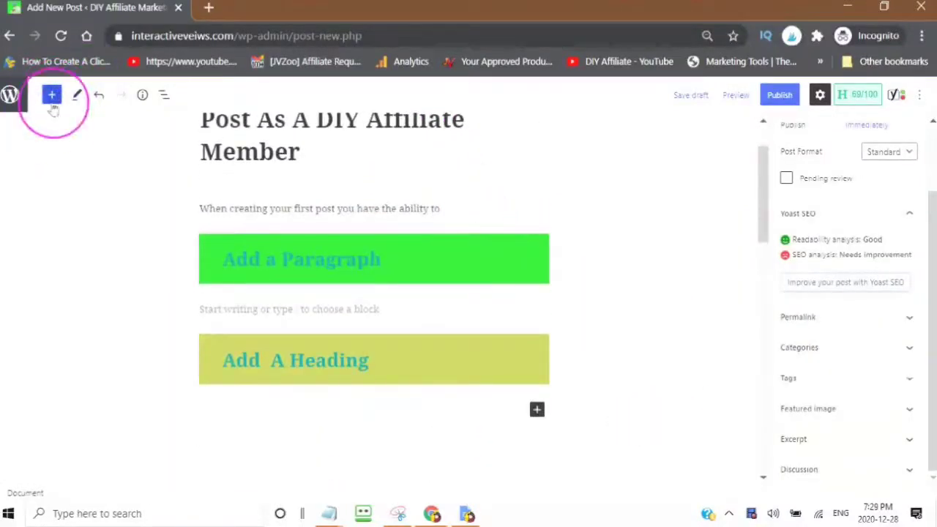
left_click(51, 96)
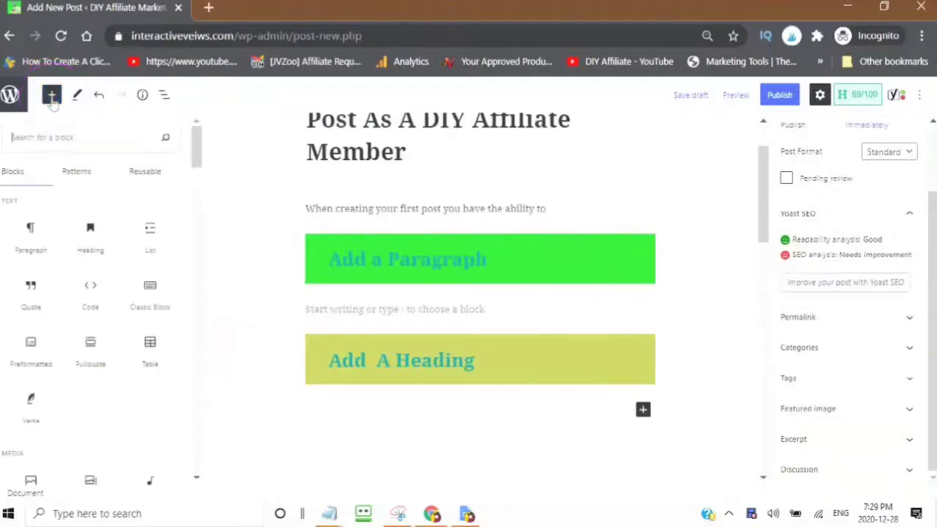
mouse_move(152, 236)
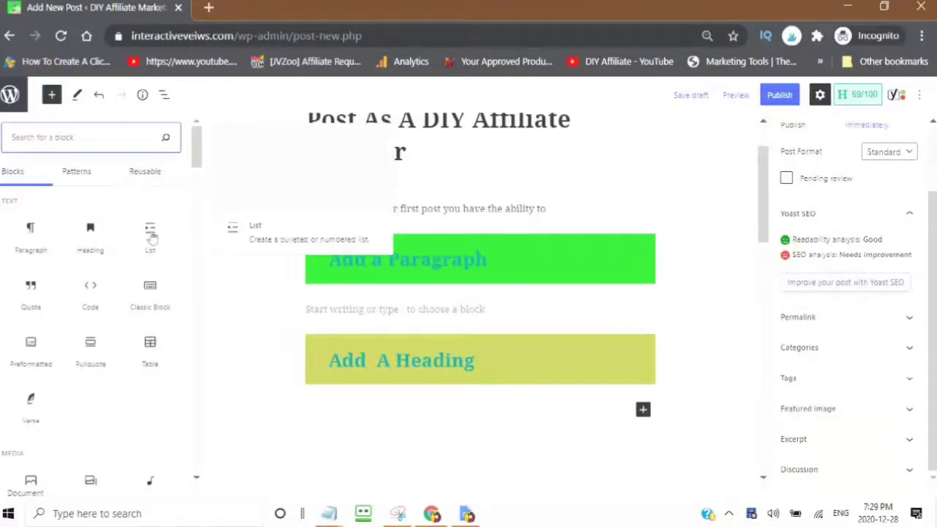
left_click(152, 236)
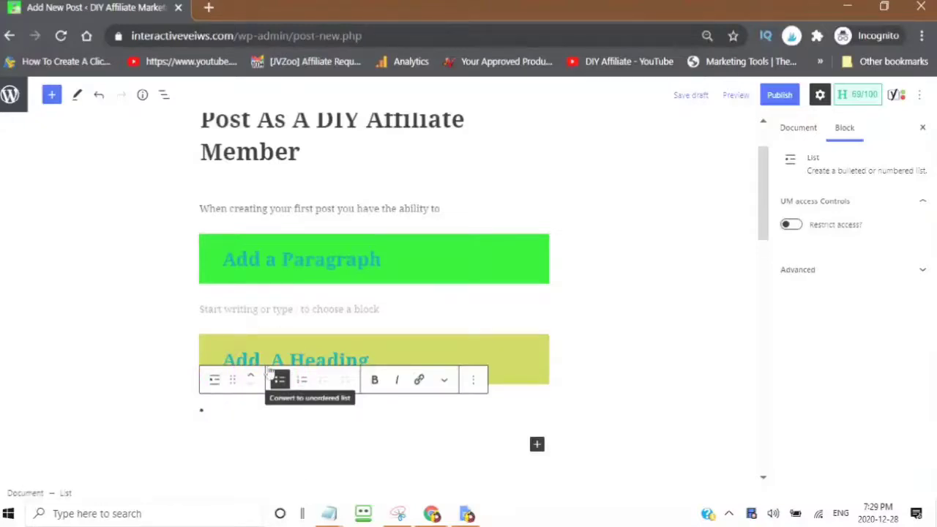
type("item")
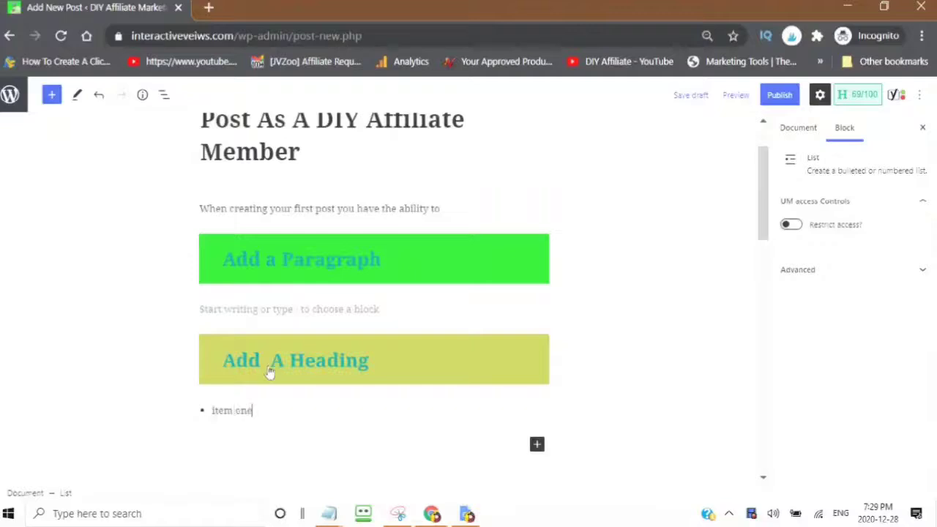
type(" one")
key("Return")
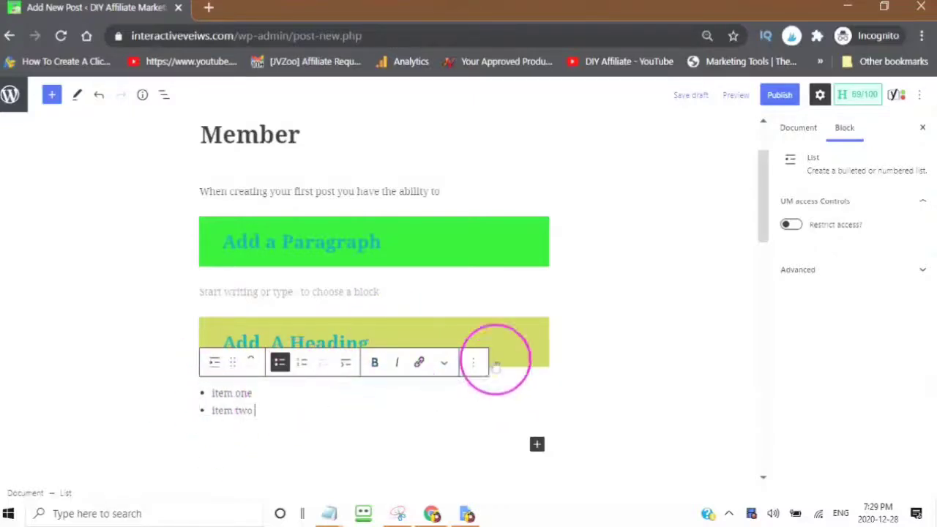
left_click(564, 331)
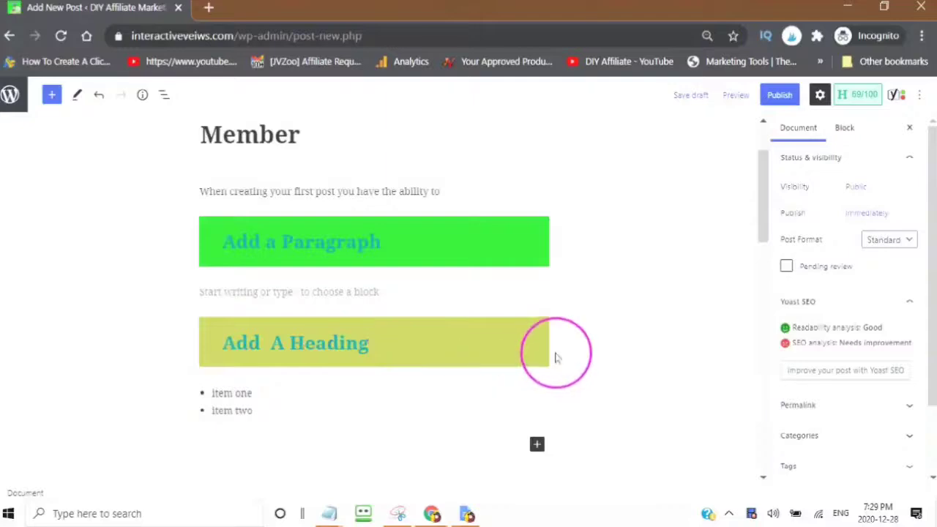
Step: Insert a new heading reading 'Add A List' right after the Add A Heading block
left_click(542, 347)
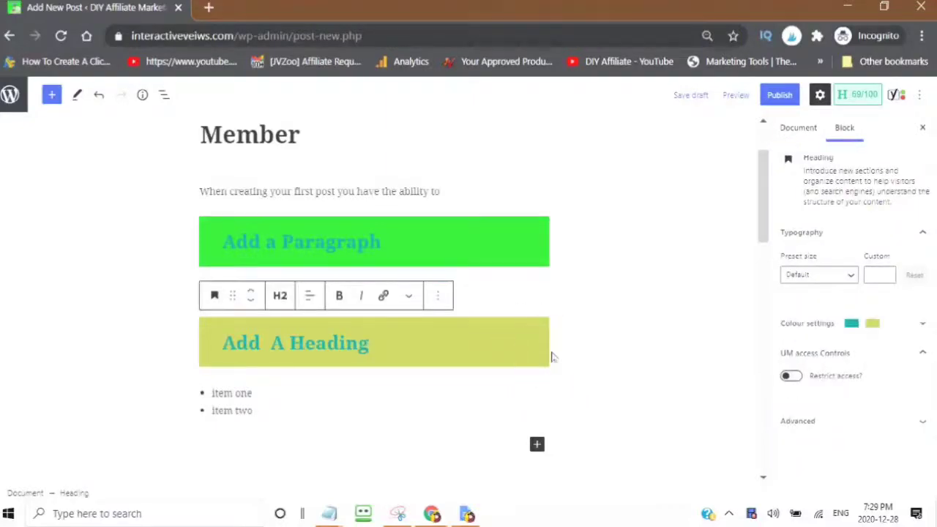
key("Return")
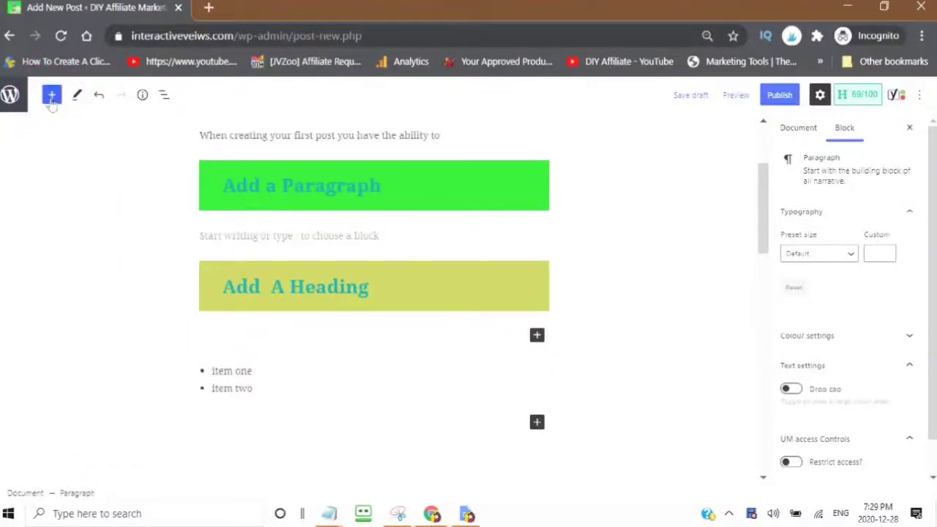
left_click(52, 97)
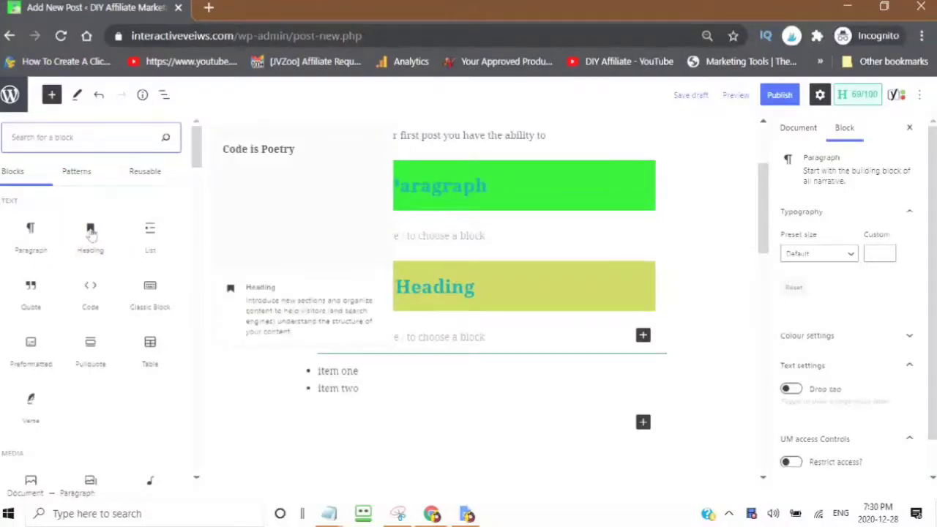
left_click(91, 231)
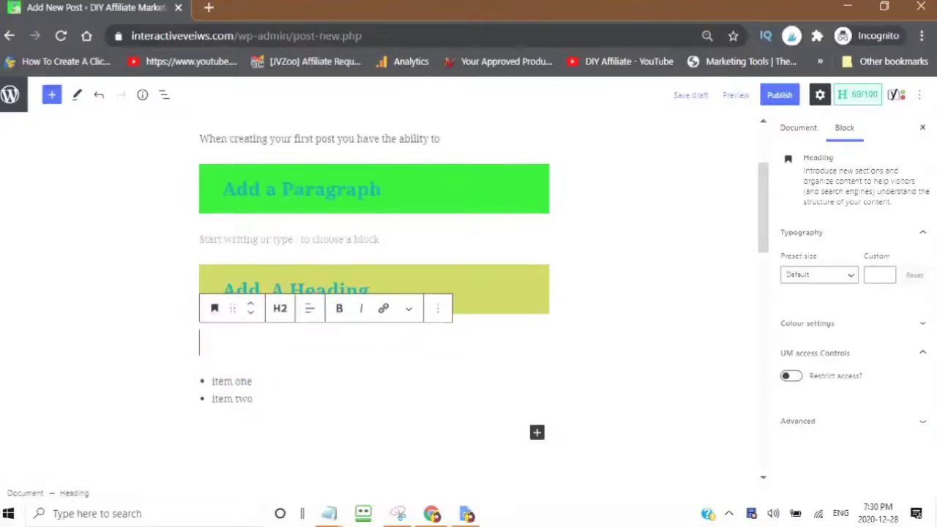
type("Add A List")
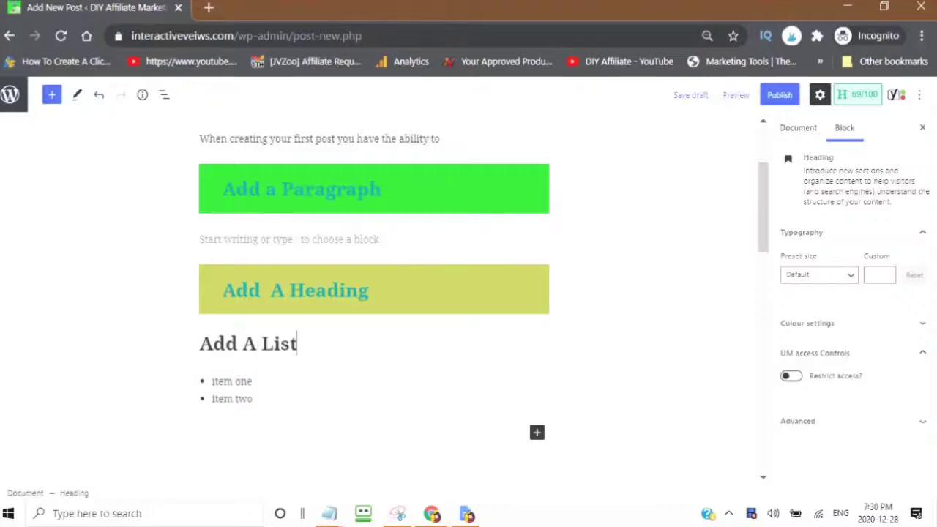
Step: Colour the 'Add A List' heading text teal
left_click(922, 327)
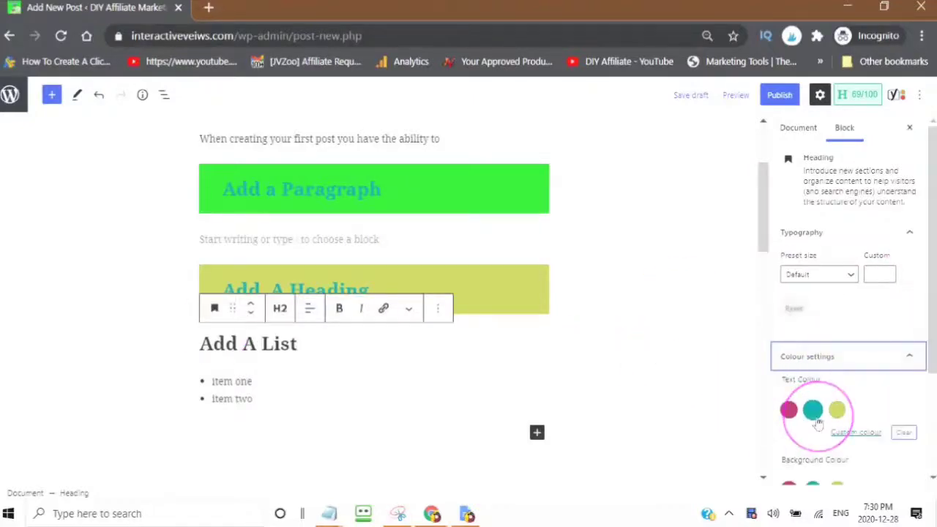
left_click(812, 411)
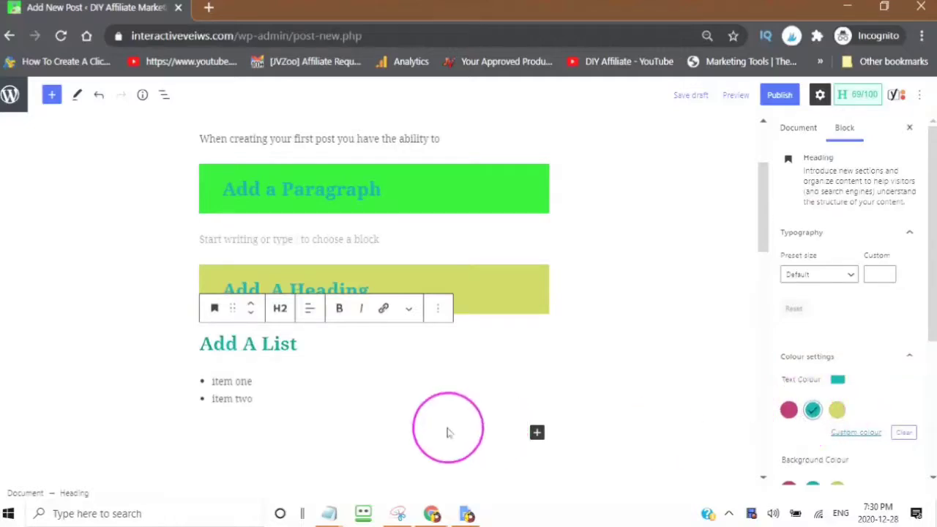
scroll(342, 370, "down", 1)
left_click(274, 320)
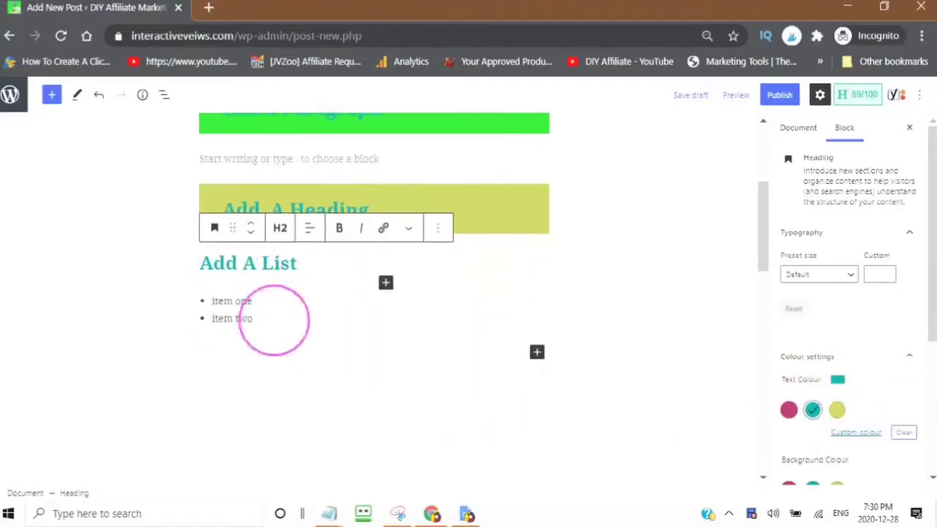
left_click(273, 319)
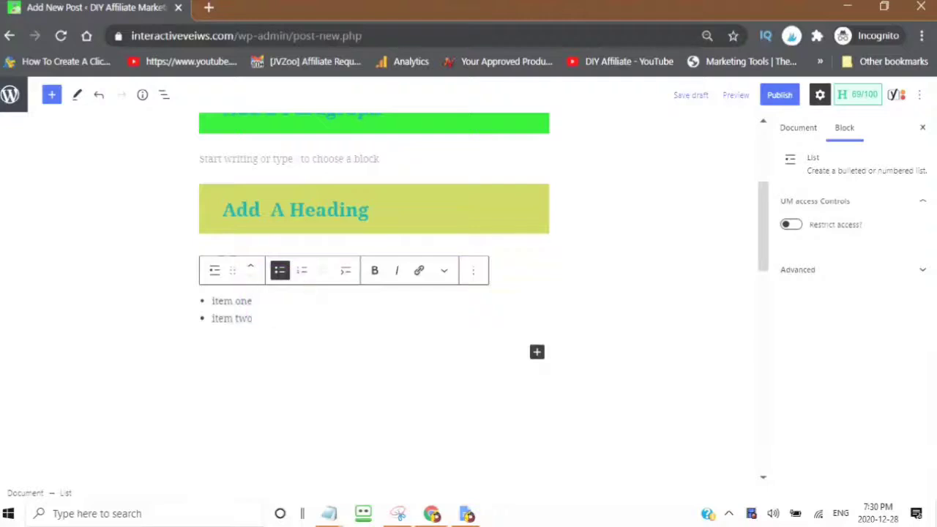
Step: Copy the youtube.com/c/DIYAffiliate URL from the other browser window
left_click(419, 270)
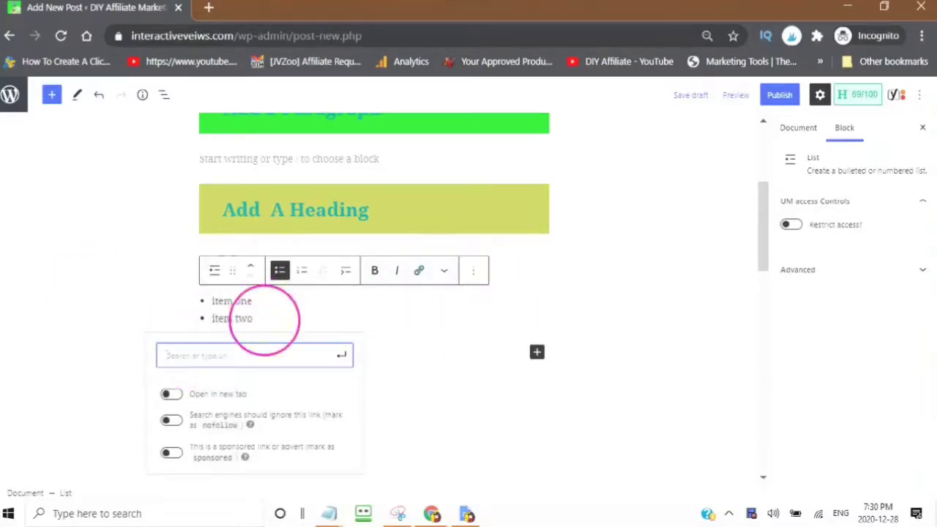
left_click(264, 320)
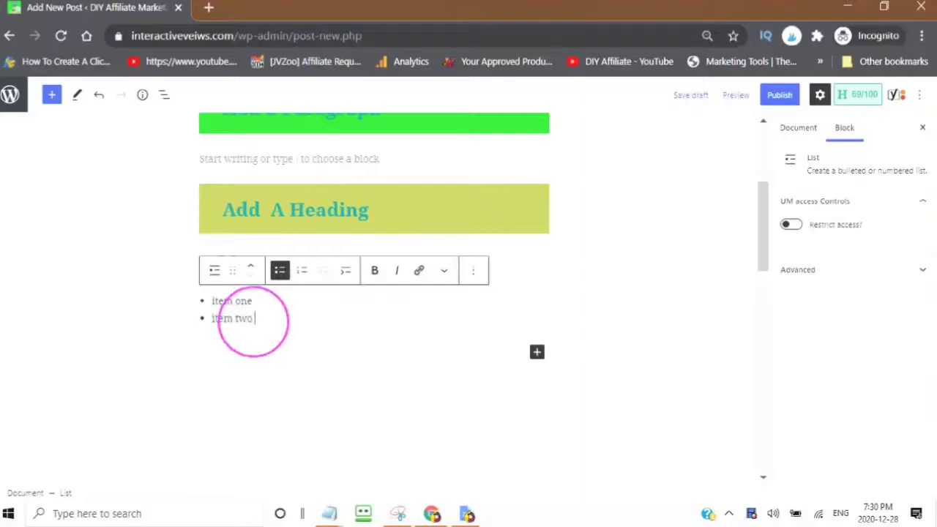
mouse_move(431, 513)
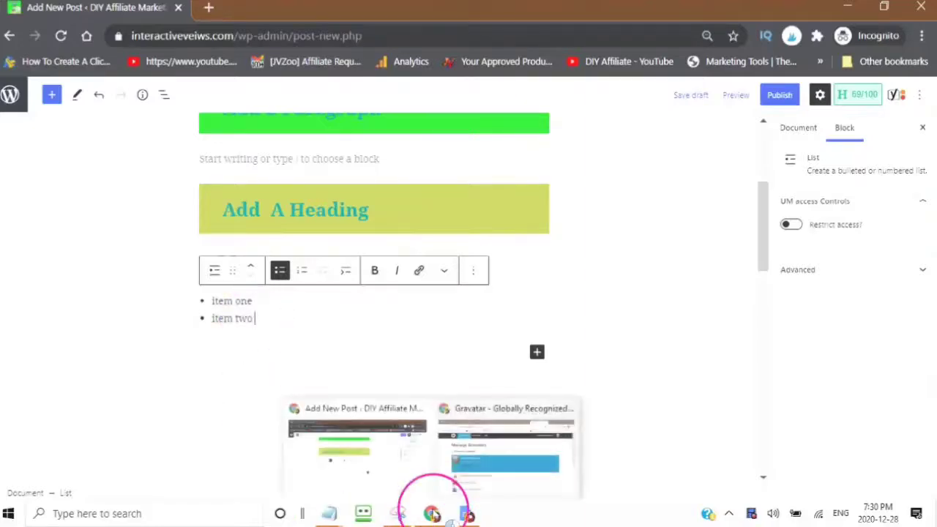
left_click(360, 456)
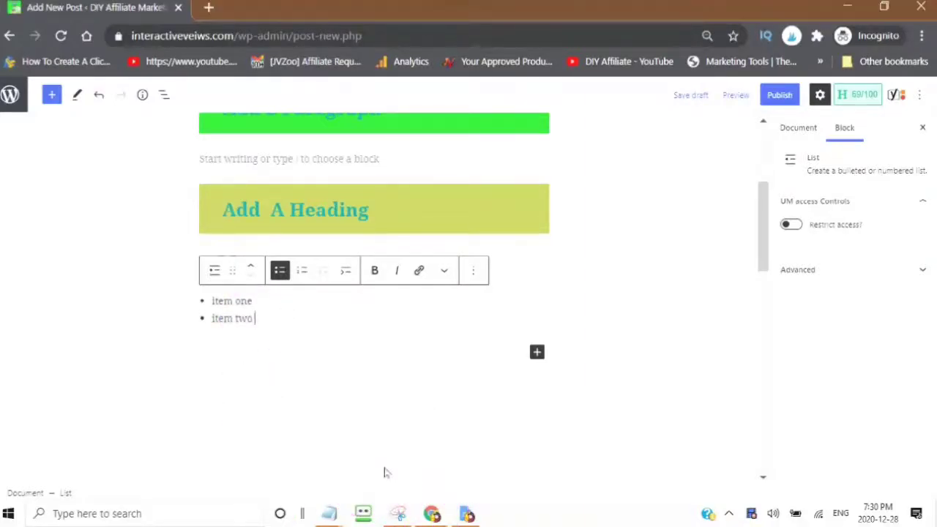
left_click(432, 514)
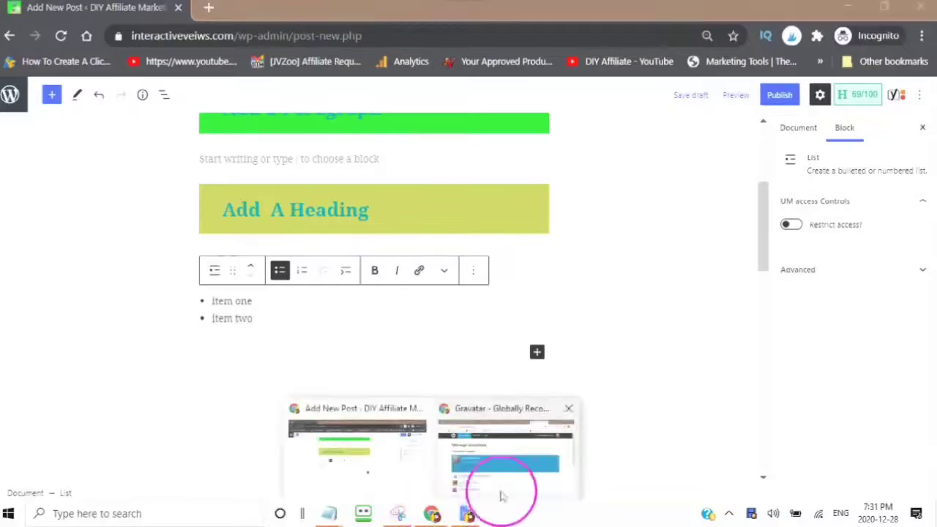
left_click(502, 496)
key("alt+Tab")
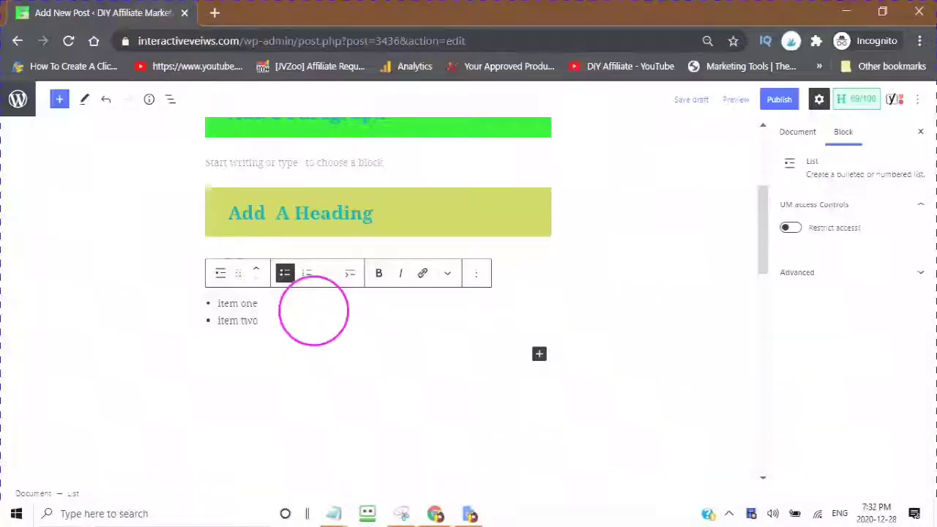
Step: Link 'item two' to the copied URL and set it to open in a new tab
left_click_drag(257, 321, 192, 323)
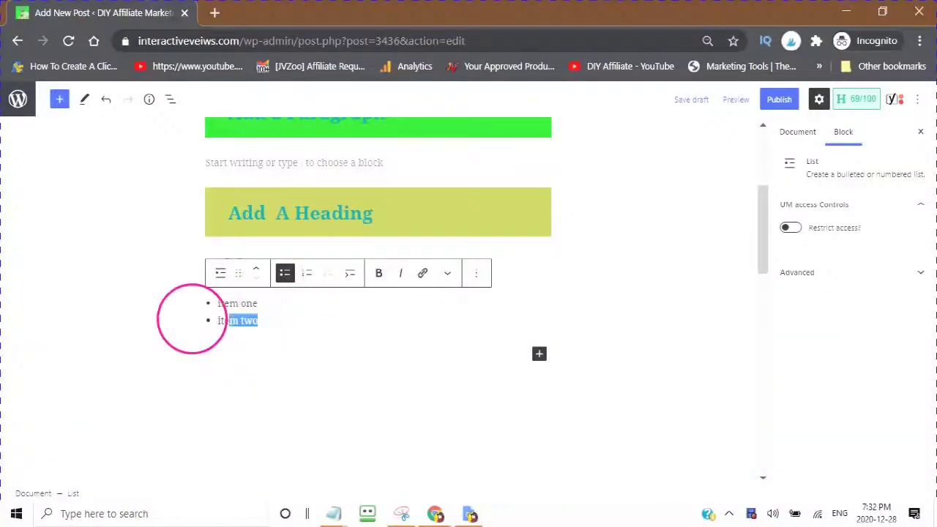
right_click(240, 320)
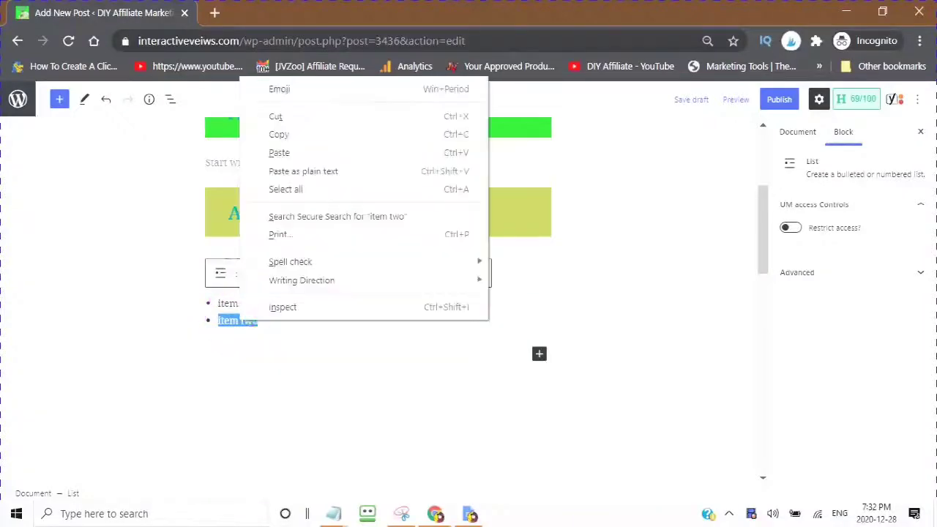
left_click(286, 153)
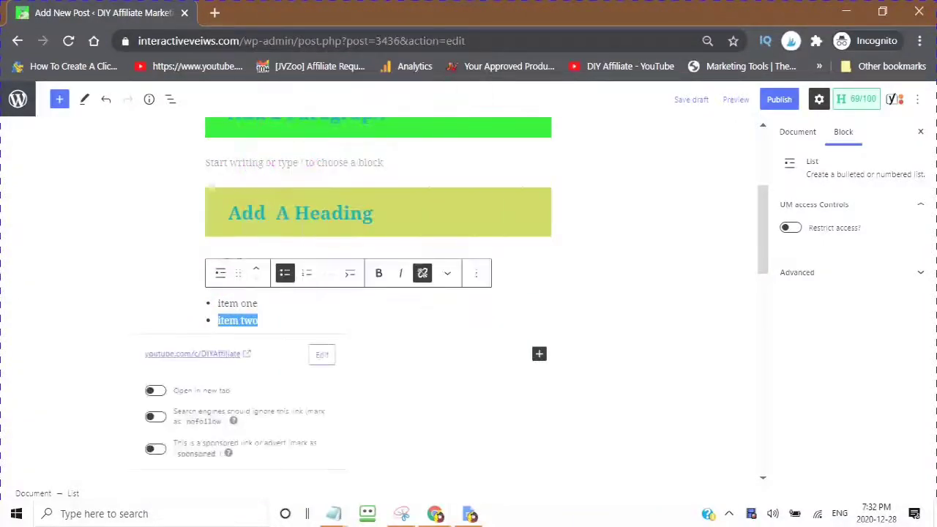
left_click(395, 356)
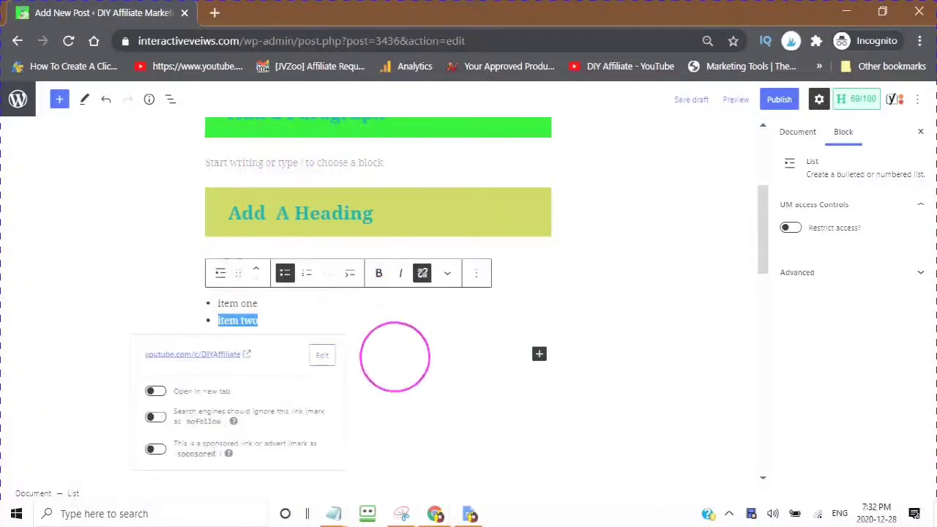
left_click(155, 391)
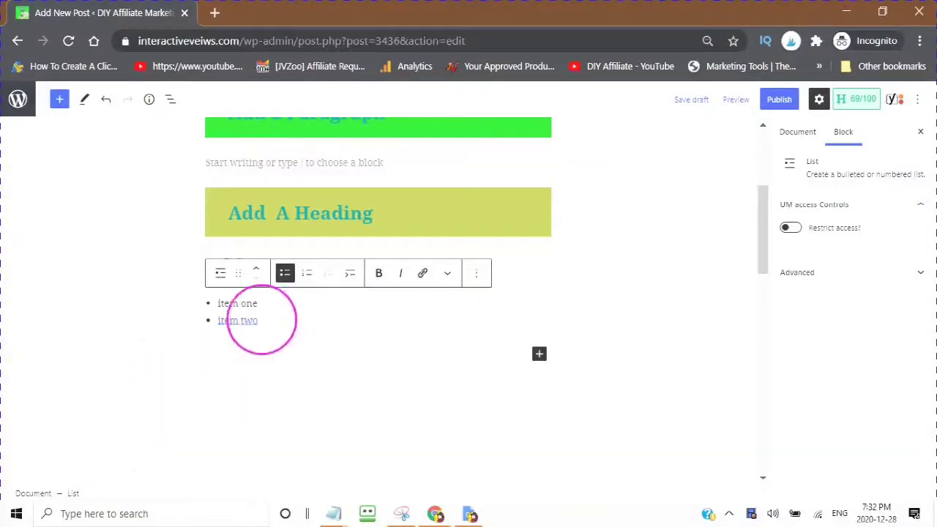
scroll(248, 314, "up", 3)
scroll(253, 322, "down", 4)
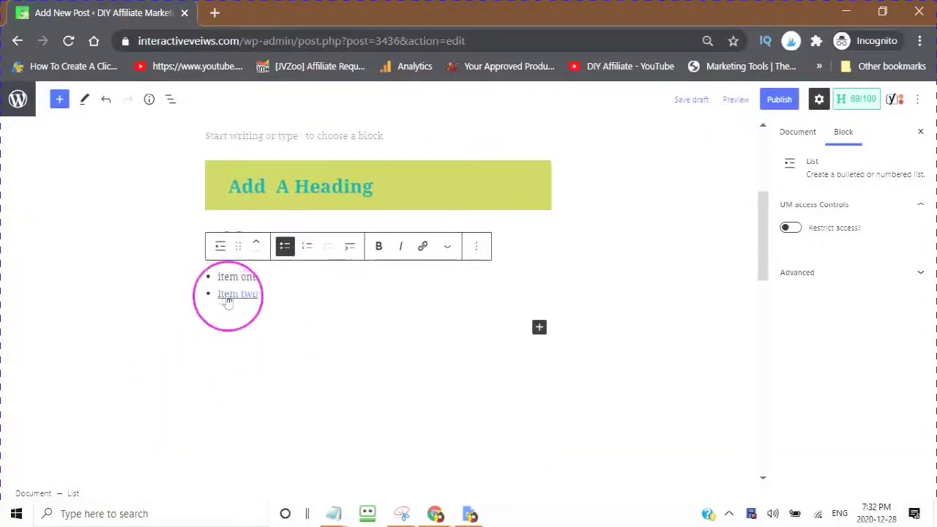
Step: Turn the yellow-background 'Add A Heading' text into an underlined hyperlink
scroll(220, 314, "up", 4)
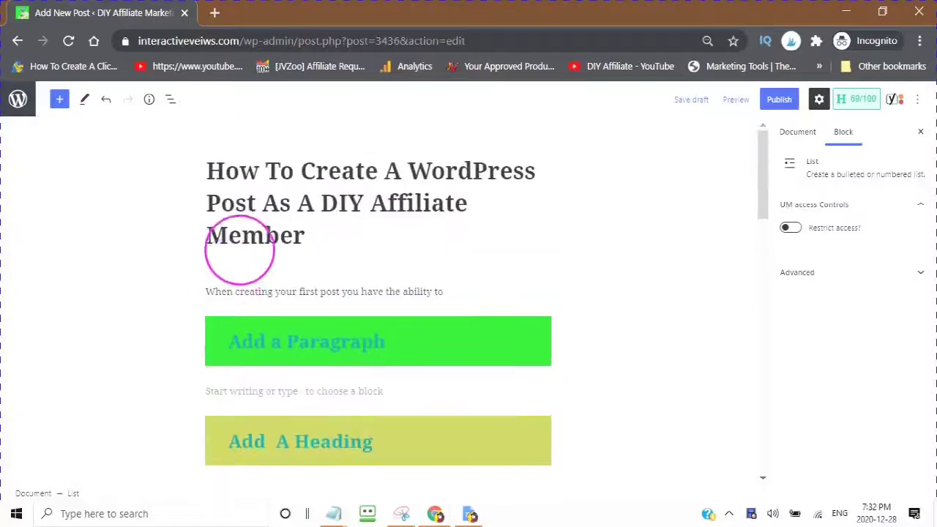
scroll(238, 278, "down", 5)
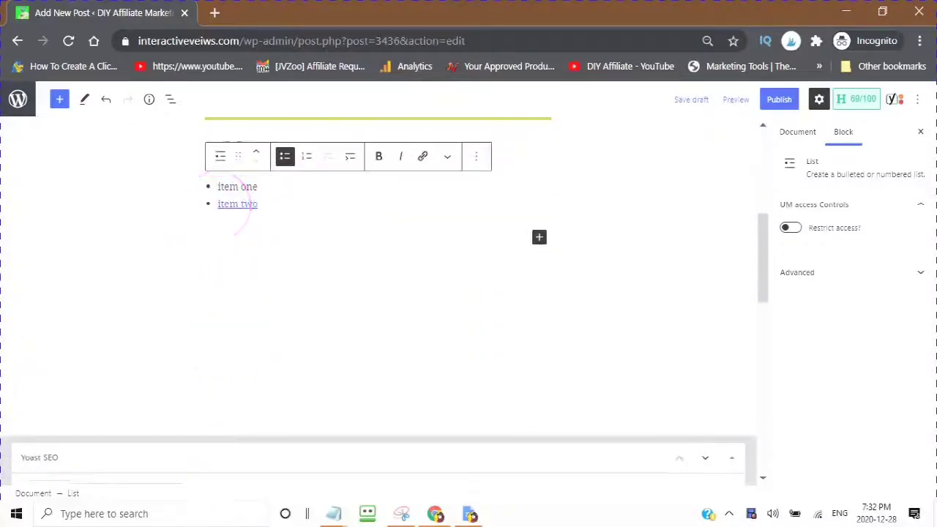
scroll(247, 194, "up", 2)
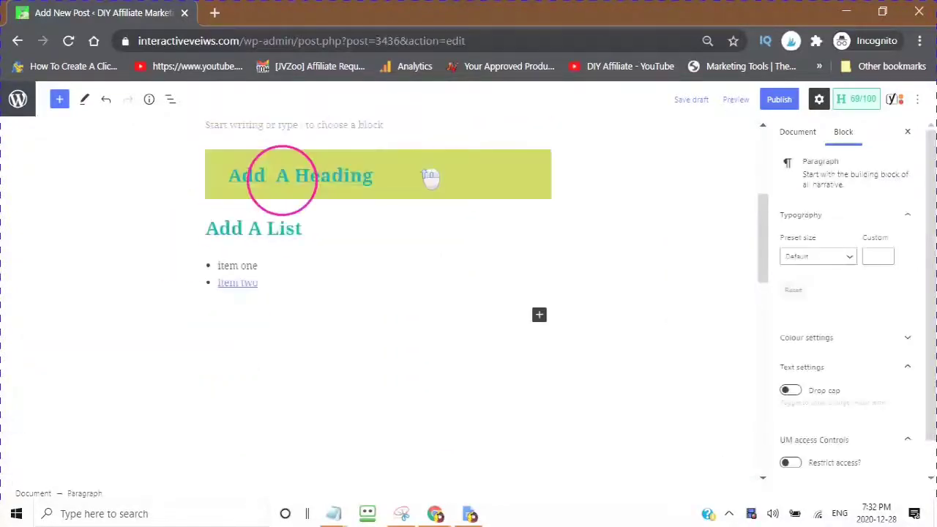
scroll(344, 277, "down", 1)
scroll(334, 293, "up", 3)
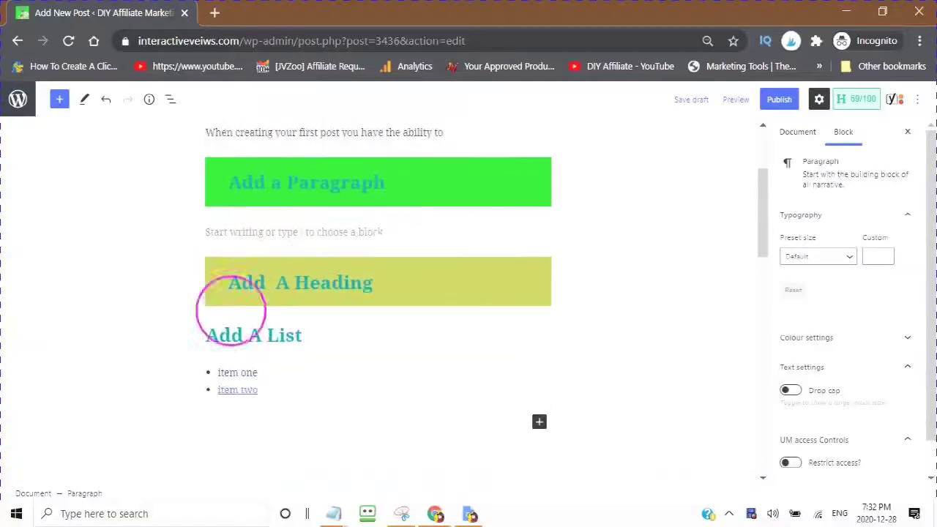
left_click(385, 282)
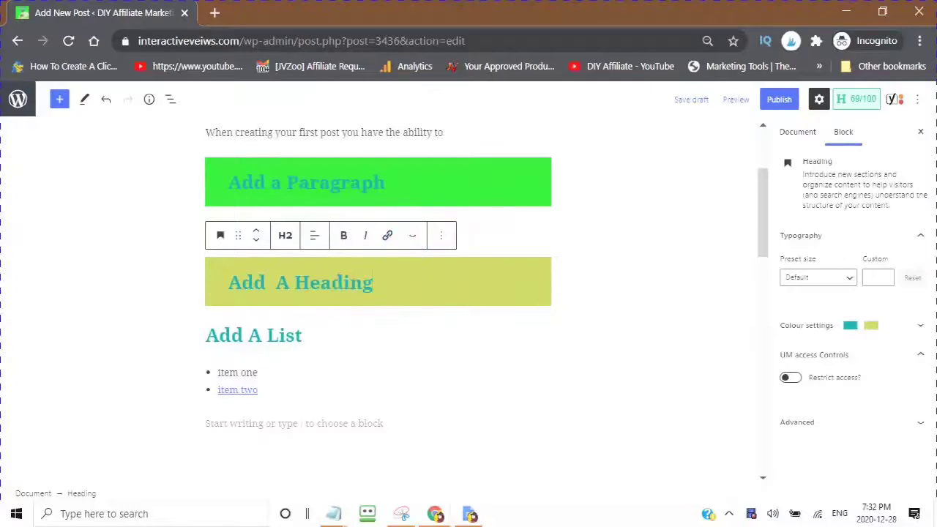
left_click_drag(371, 282, 185, 292)
right_click(311, 279)
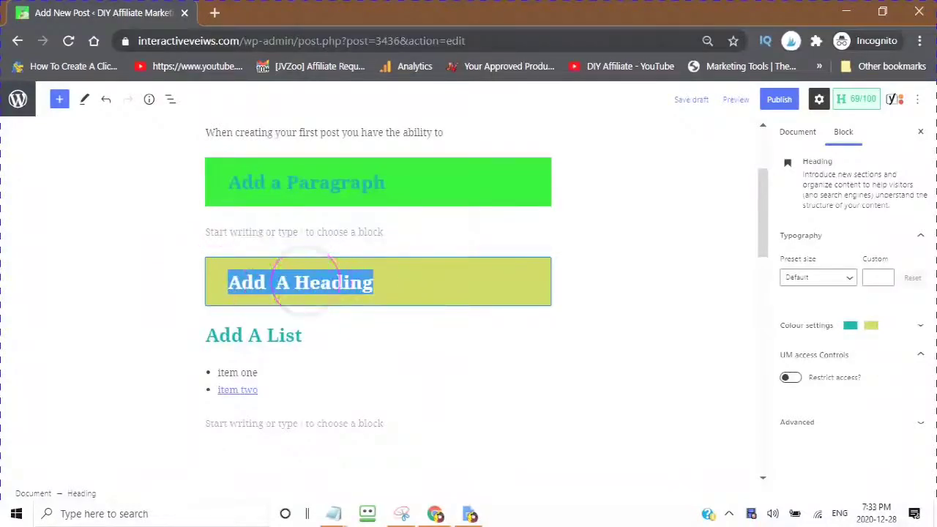
left_click(344, 98)
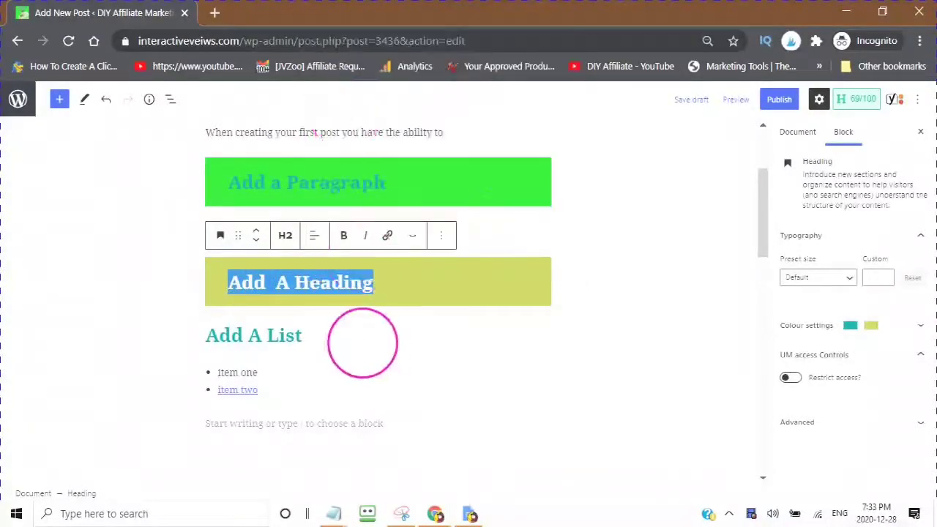
scroll(324, 338, "up", 2)
left_click_drag(303, 334, 390, 314)
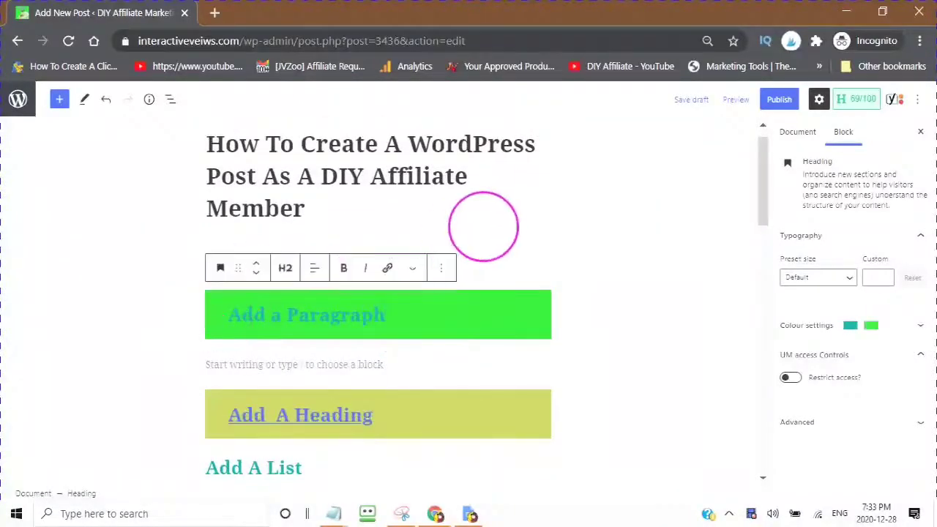
left_click(480, 225)
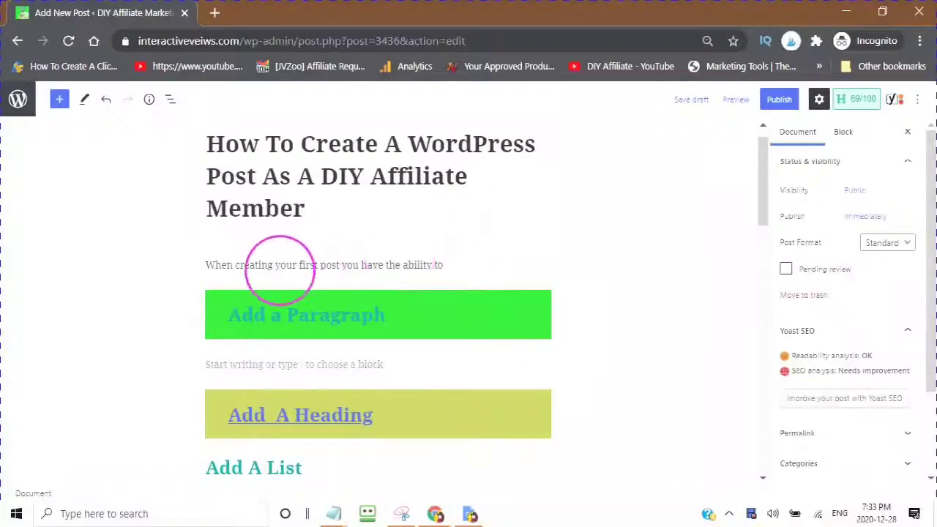
scroll(308, 278, "down", 4)
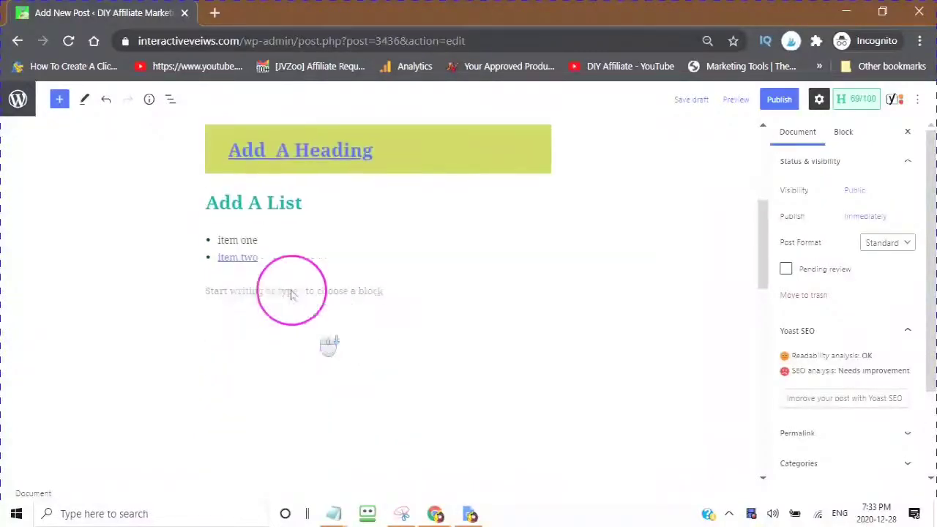
scroll(308, 270, "up", 1)
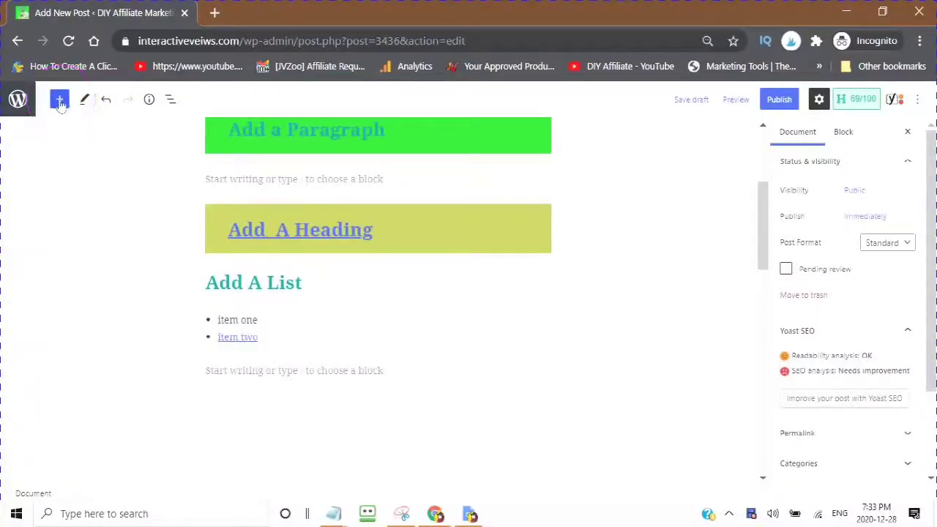
Step: Insert a quote block reading 'Today is athe first day of the rest of your life'
left_click(58, 102)
left_click(60, 104)
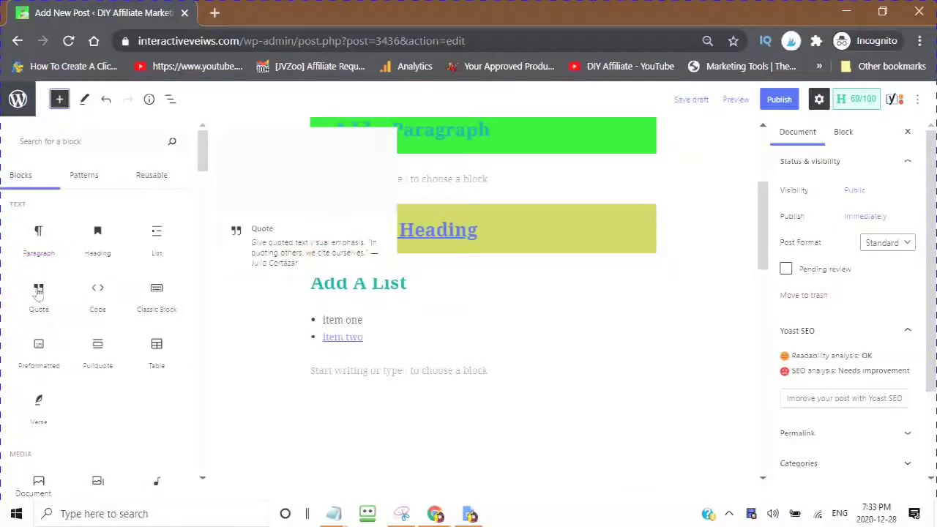
left_click(39, 291)
type("Today is athe first day of the rest of your life")
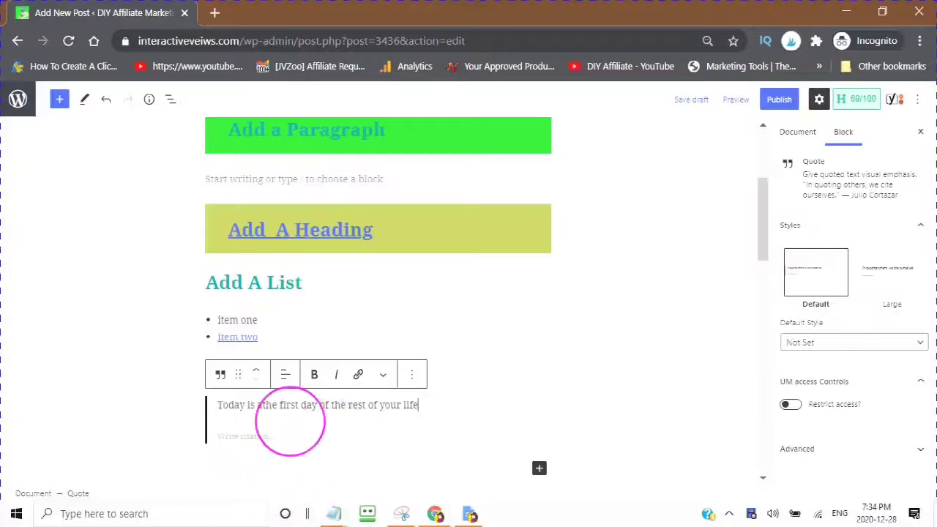
left_click(224, 451)
scroll(261, 302, "down", 2)
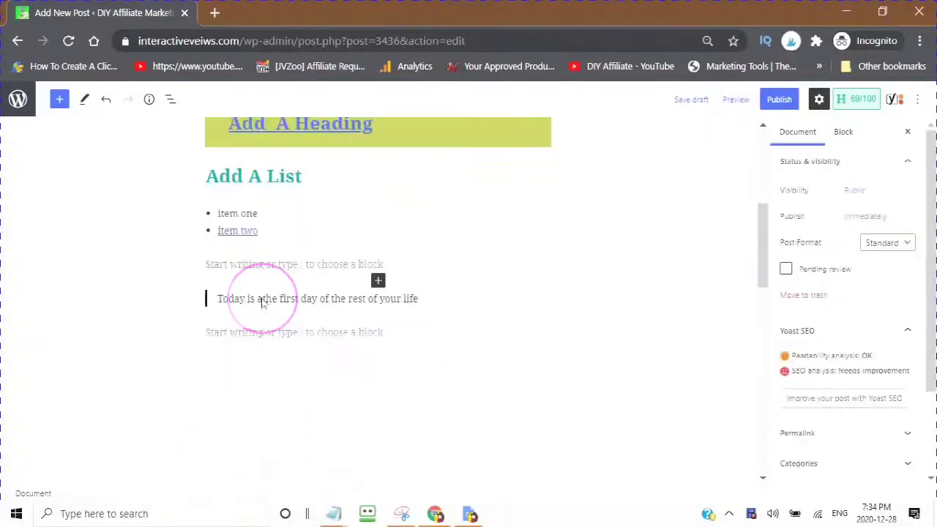
Step: Delete the stray 'a' so the quote reads 'Today is the first day…'
left_click(259, 298)
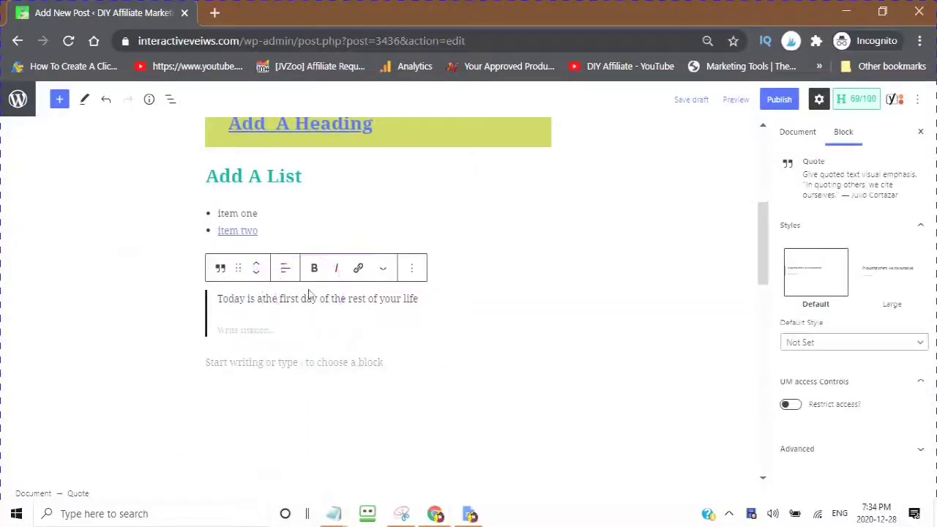
key("BackSpace")
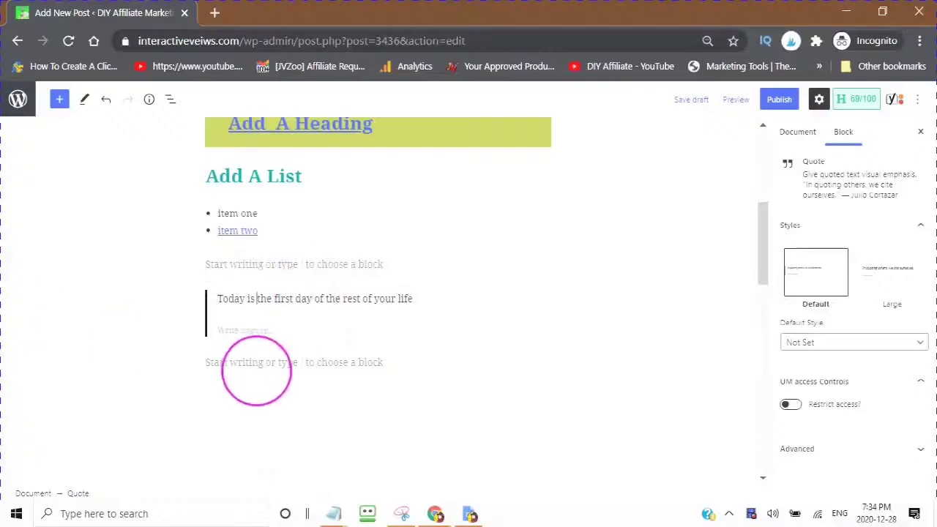
left_click(201, 375)
left_click(13, 268)
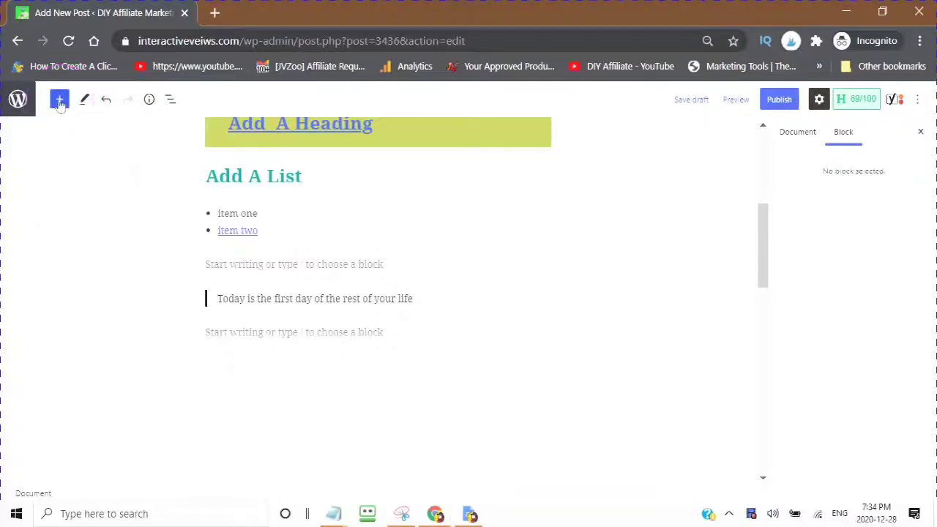
Step: Insert an H2 heading below the quote and type 'Add A Quote'
left_click(59, 99)
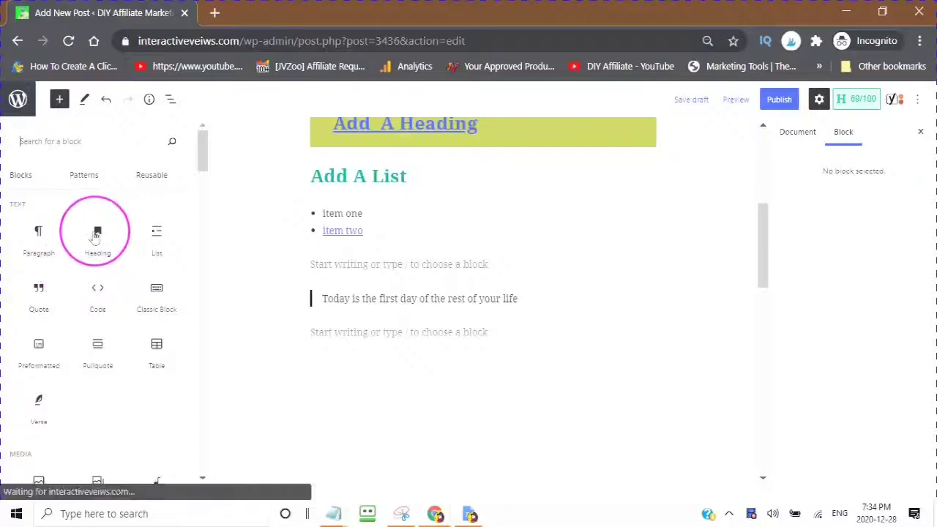
mouse_move(96, 234)
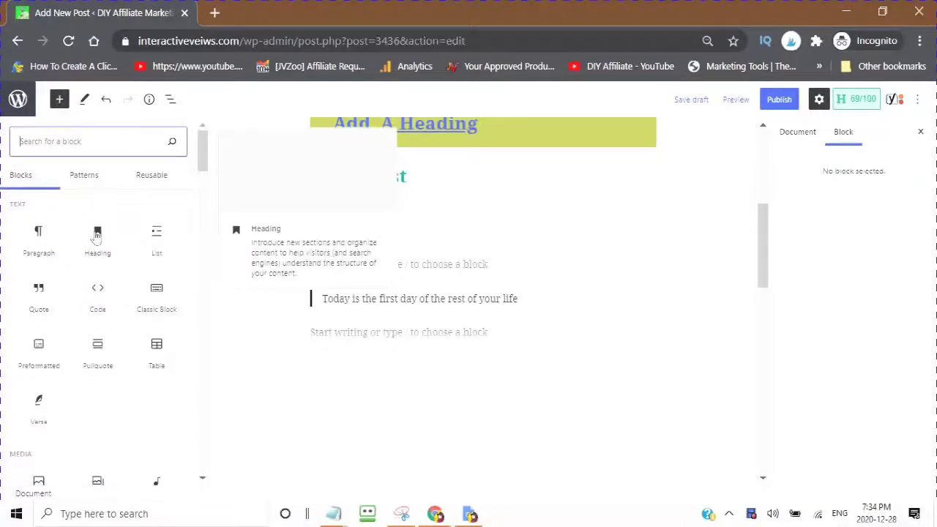
left_click(95, 234)
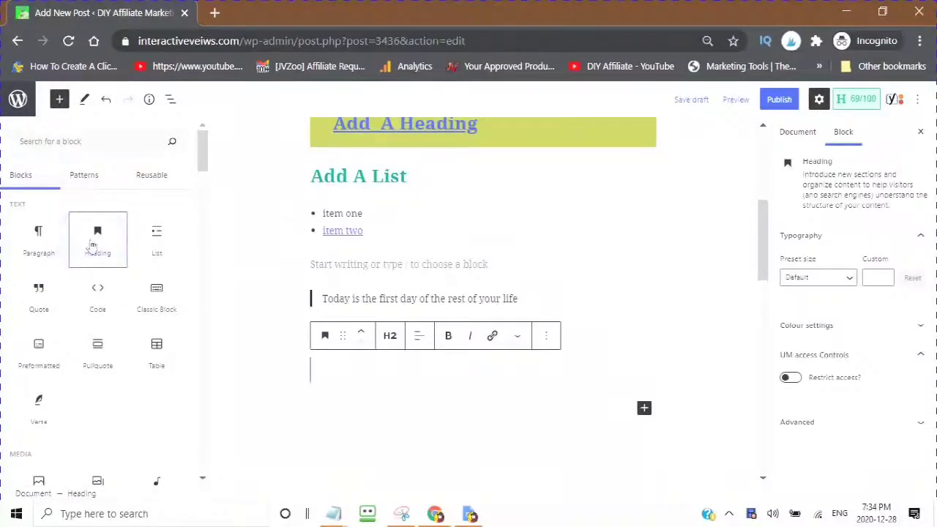
key("Escape")
left_click(215, 432)
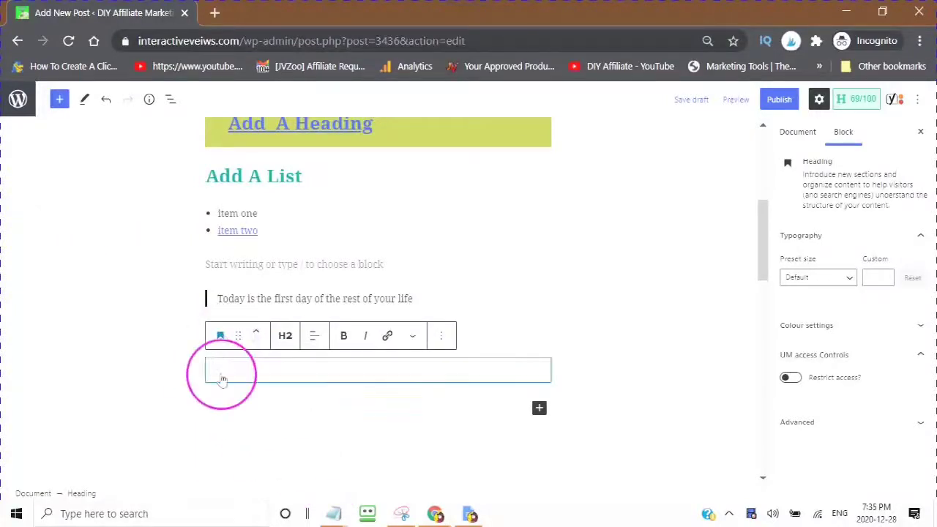
type("Add A Quote")
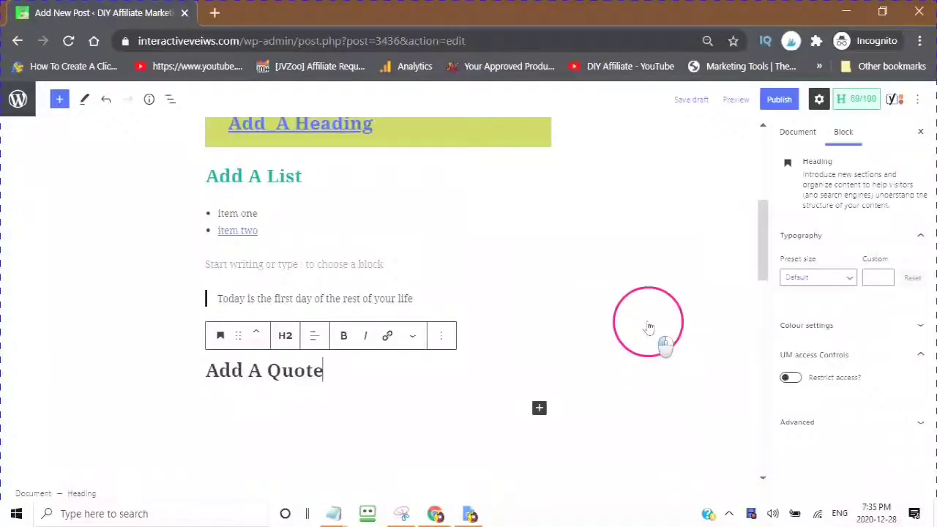
Step: Give the 'Add A Quote' heading the Large (36) preset size and magenta text colour
left_click(816, 277)
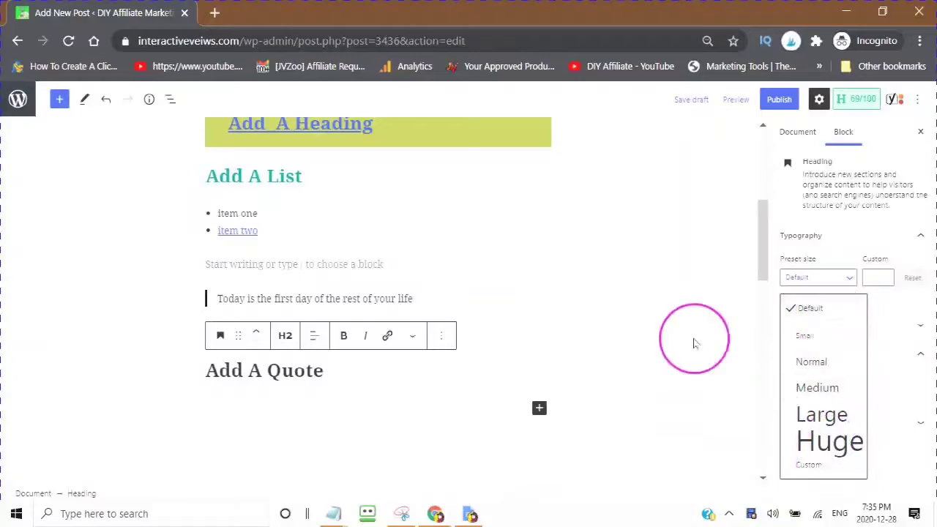
left_click(805, 414)
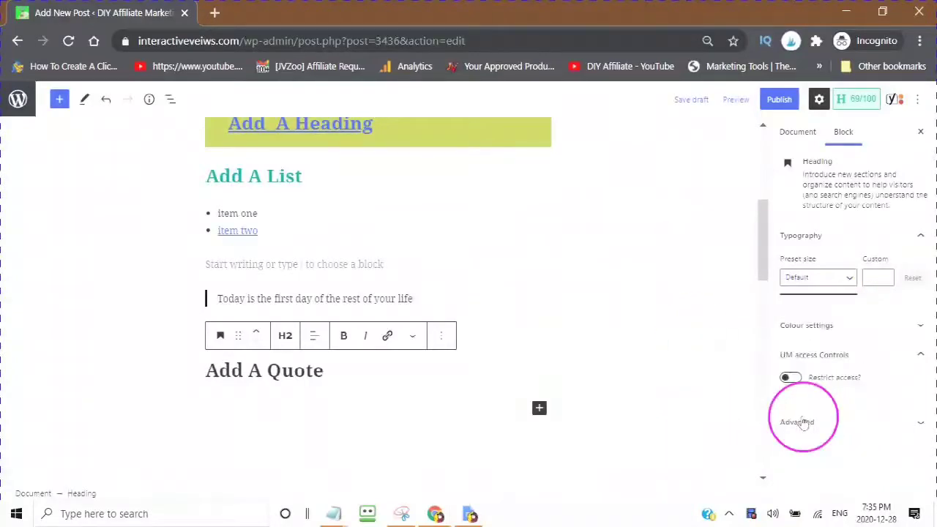
left_click(921, 326)
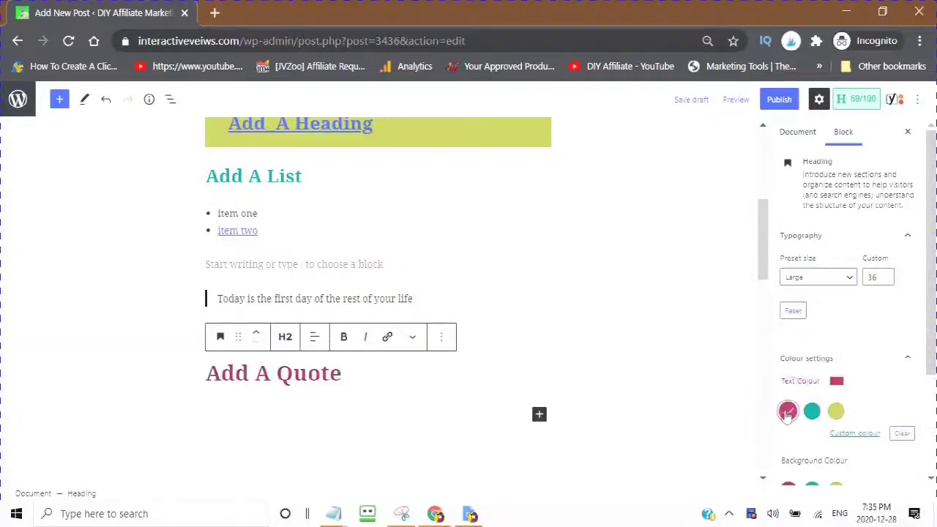
scroll(439, 351, "down", 2)
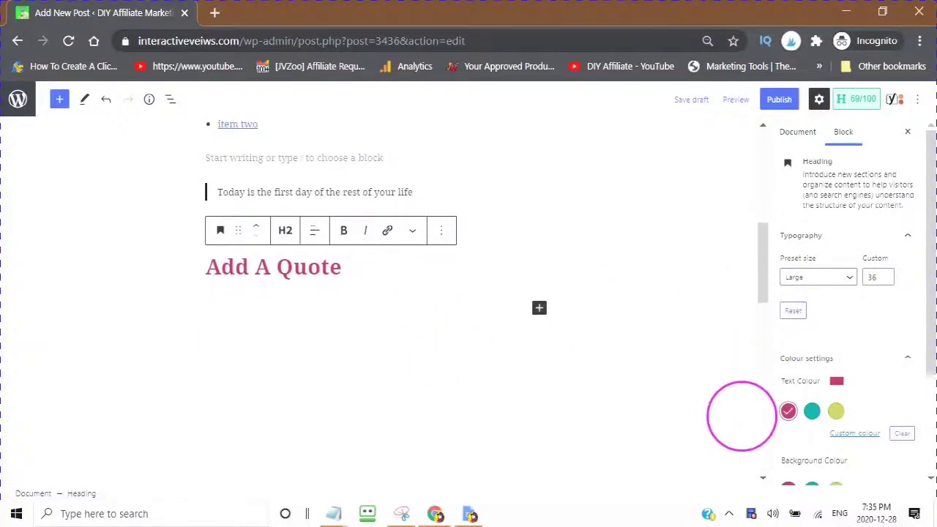
scroll(741, 415, "down", 2)
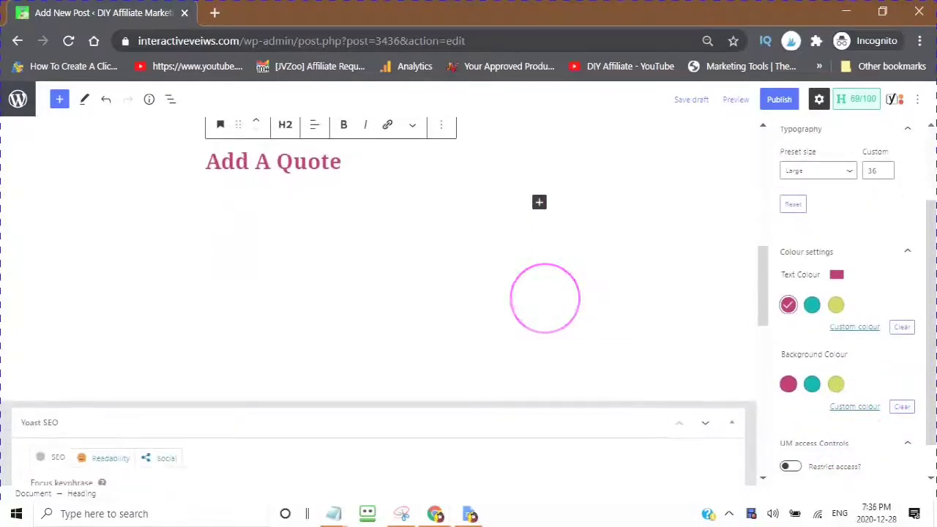
scroll(544, 298, "up", 2)
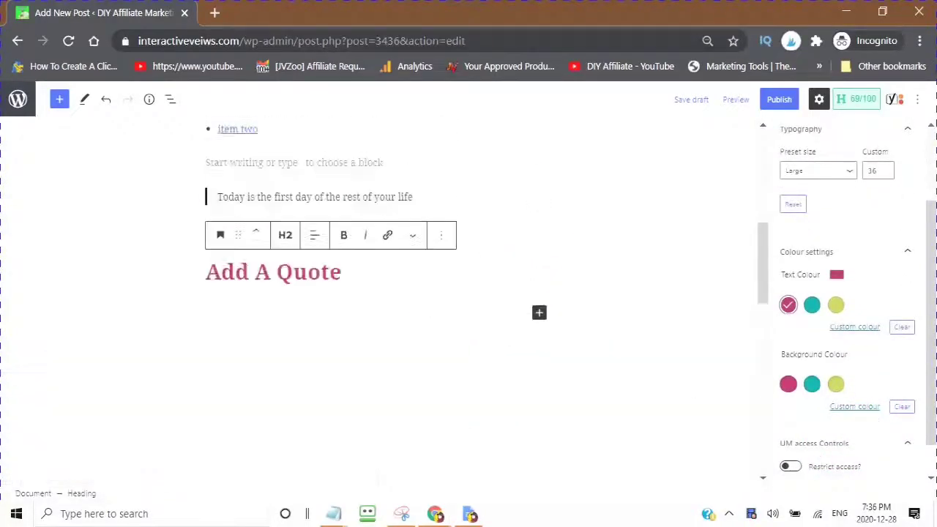
scroll(501, 261, "up", 6)
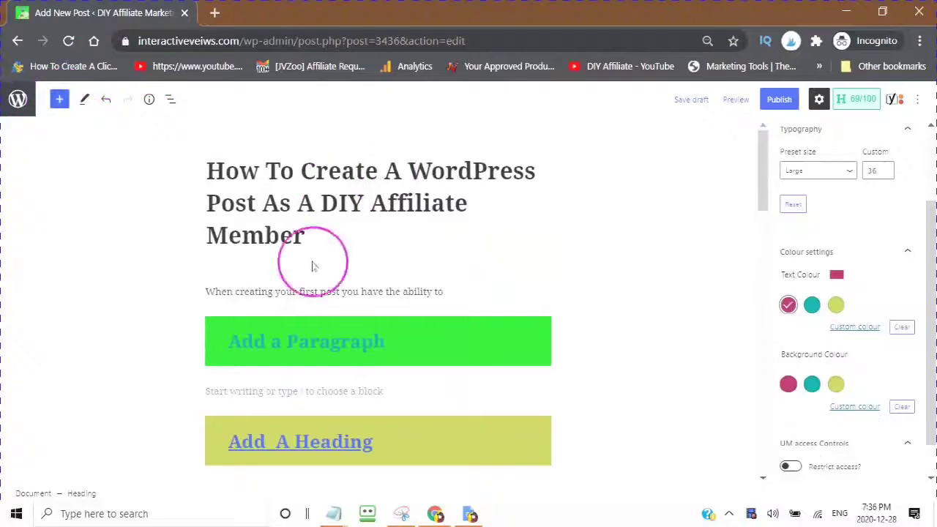
scroll(312, 266, "down", 5)
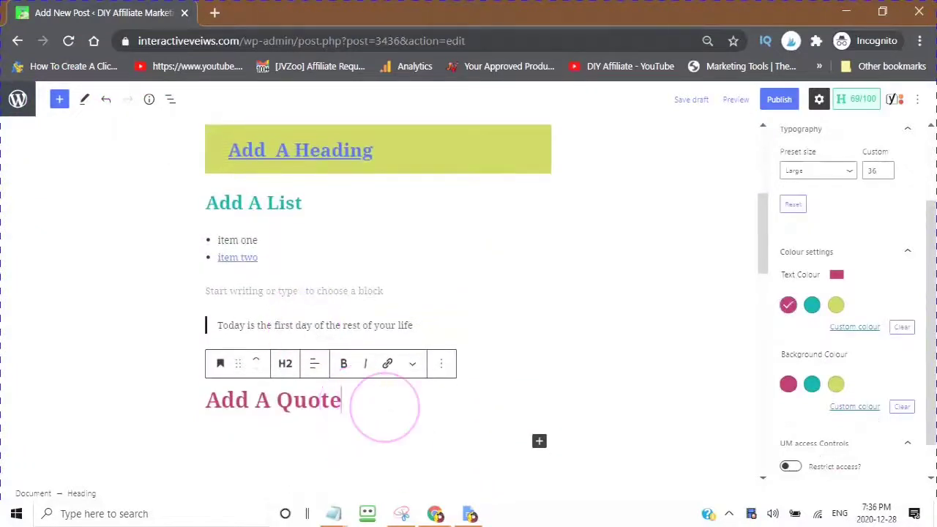
Step: Insert an empty H2 Heading block below the 'Add A Quote' heading
key("Return")
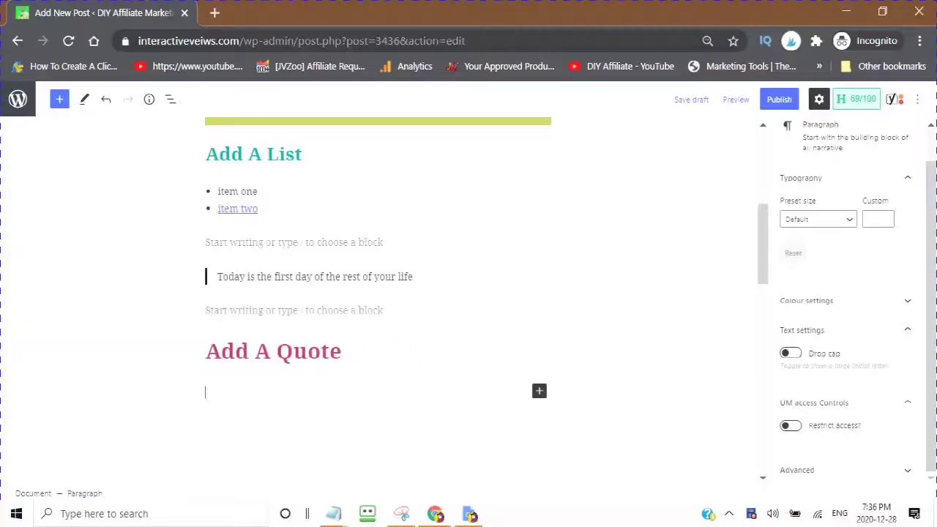
left_click(59, 100)
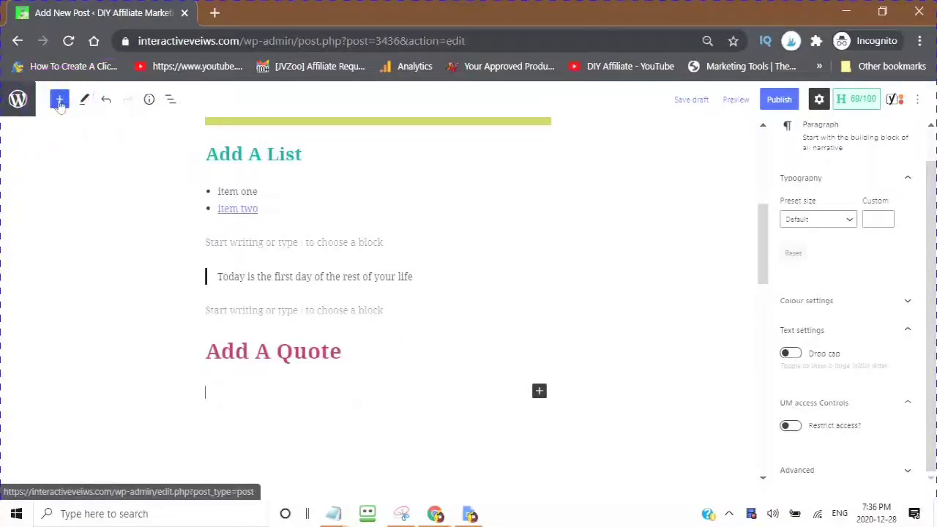
left_click(59, 101)
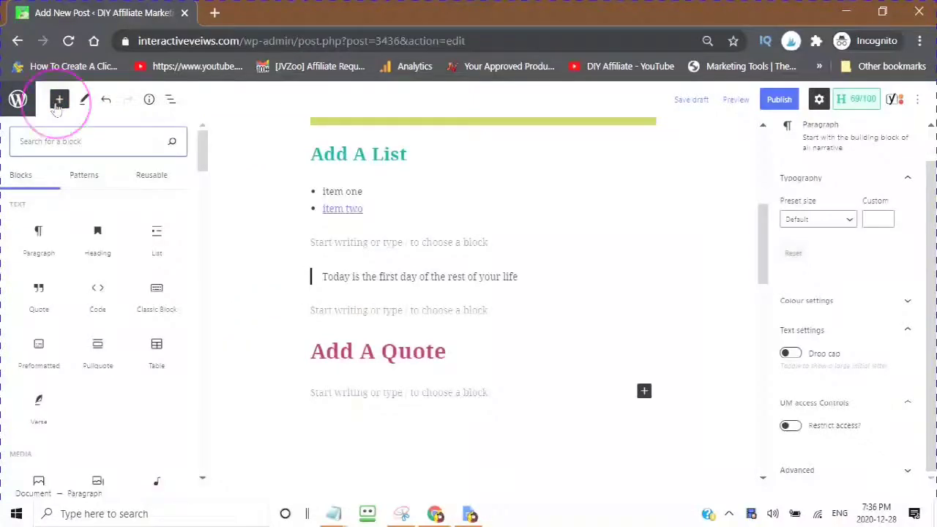
scroll(336, 201, "up", 10)
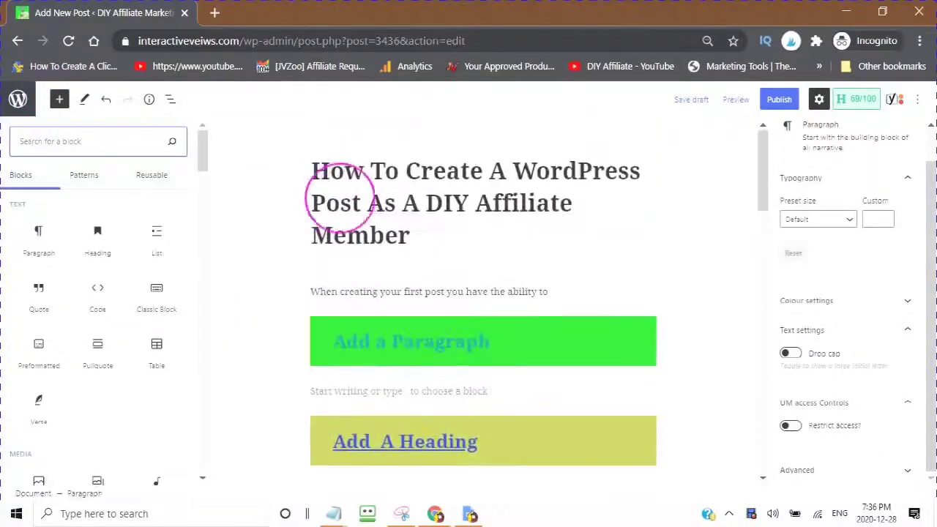
scroll(322, 241, "down", 7)
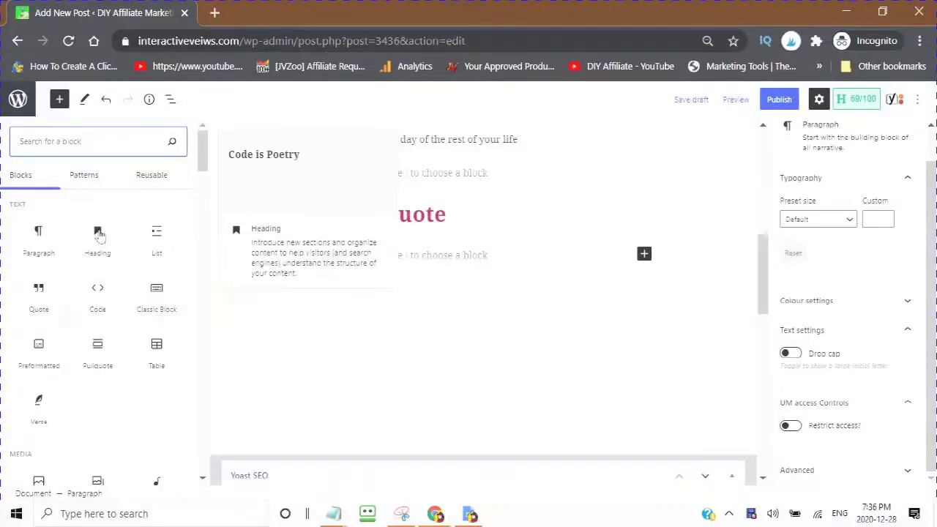
left_click(100, 234)
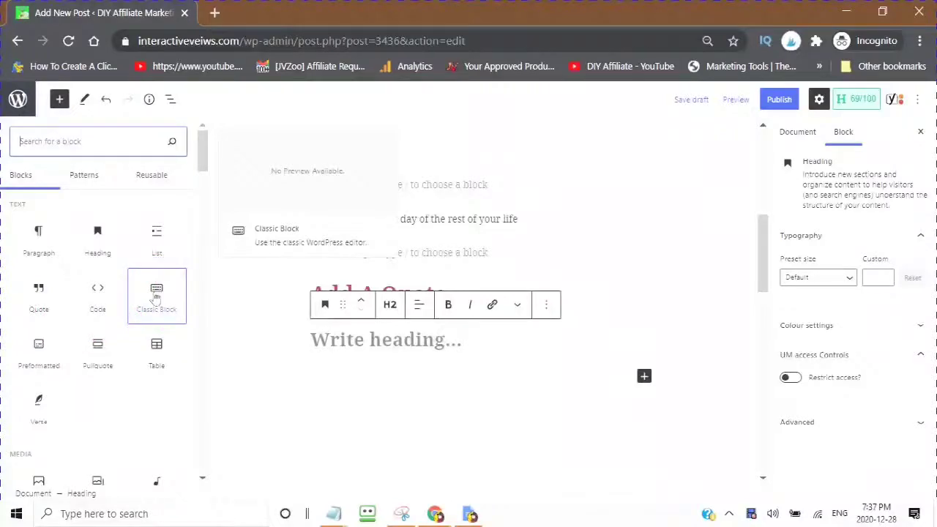
Step: Insert a Classic block and write 'This is the Classic Block' in it
left_click(156, 296)
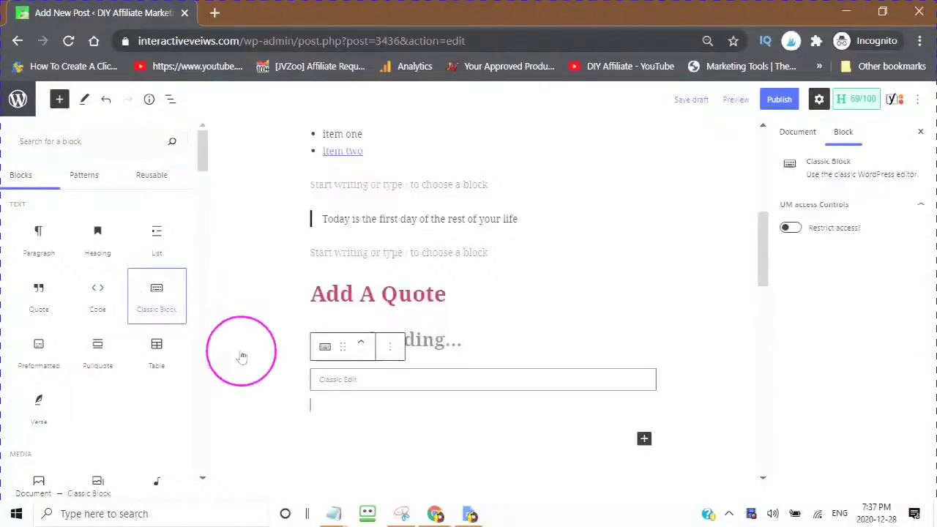
left_click(214, 380)
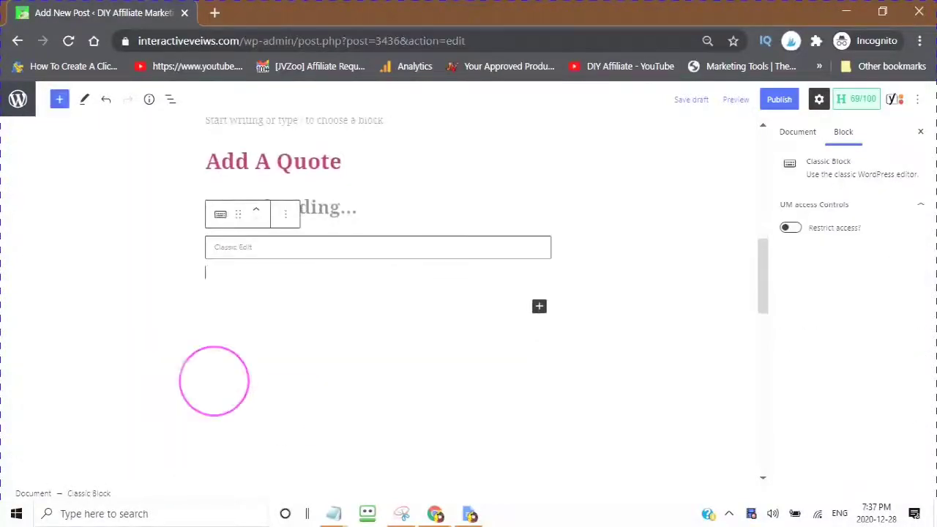
left_click(211, 253)
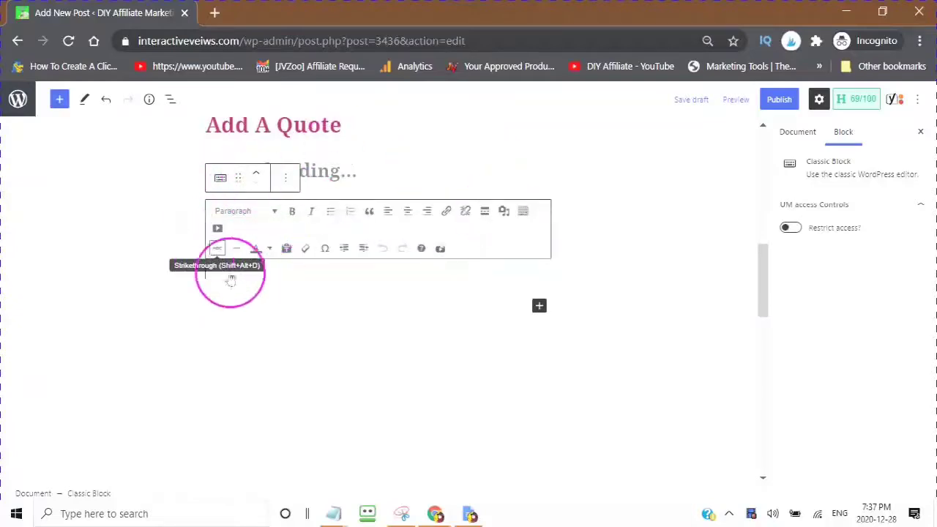
left_click(223, 265)
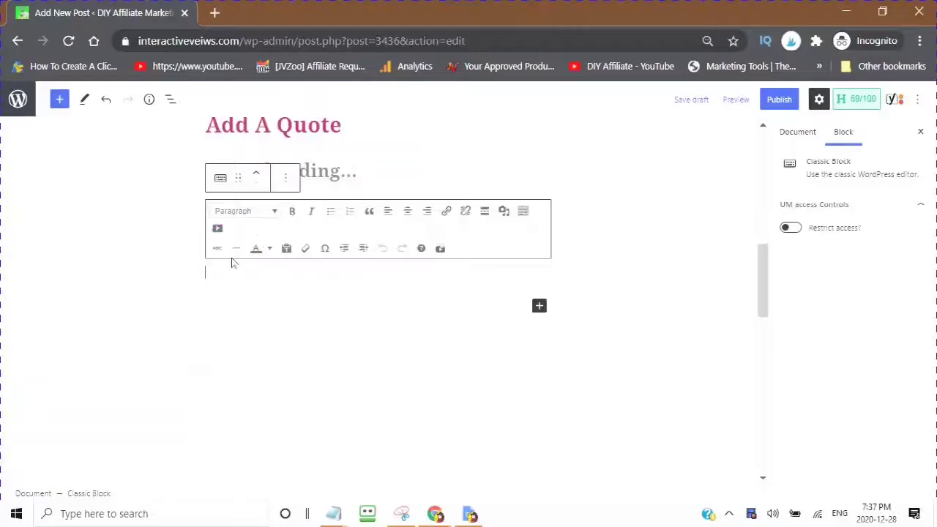
type("This is the Classic Block")
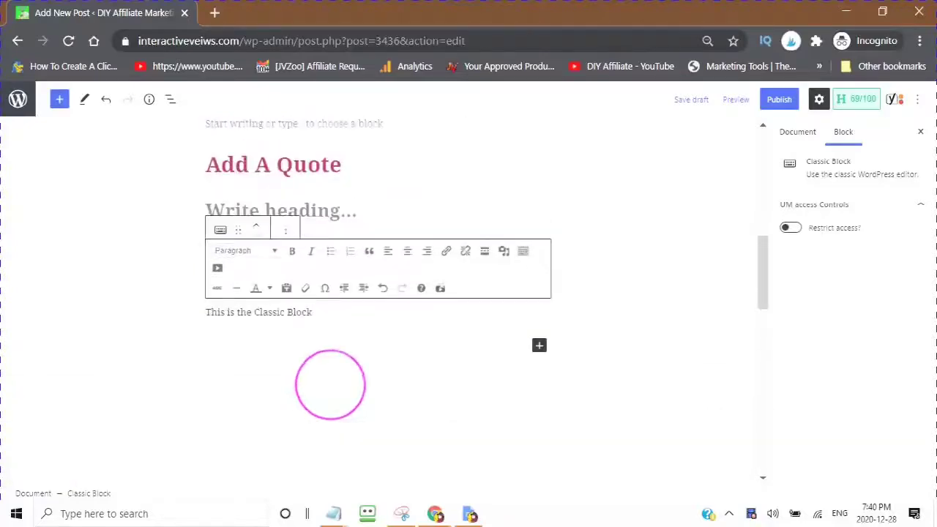
scroll(404, 205, "up", 3)
scroll(439, 257, "down", 2)
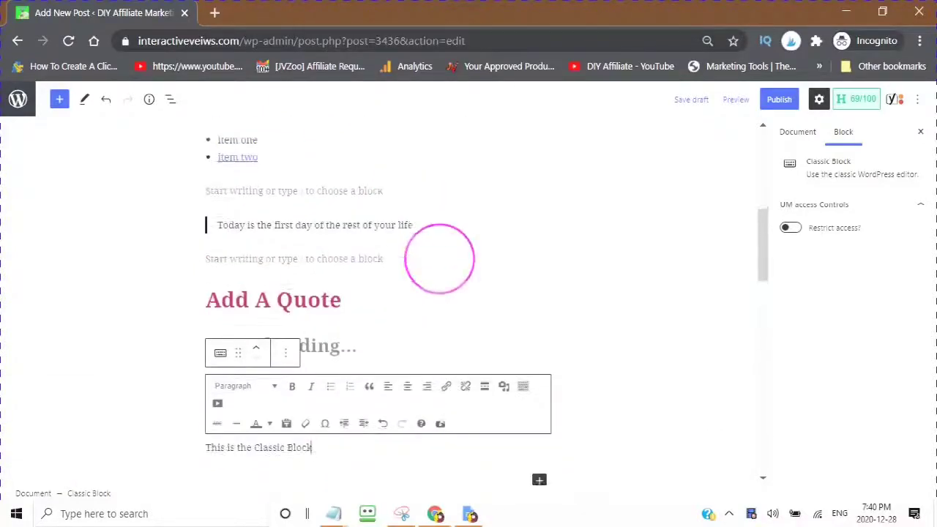
left_click(797, 131)
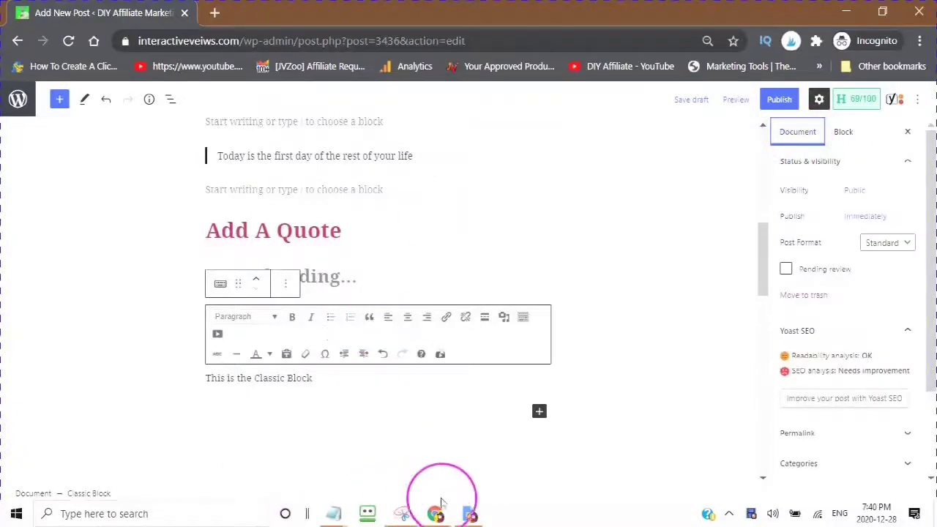
Step: Bring the Chrome window showing Gravatar to the front
mouse_move(435, 513)
left_click(369, 467)
left_click(227, 16)
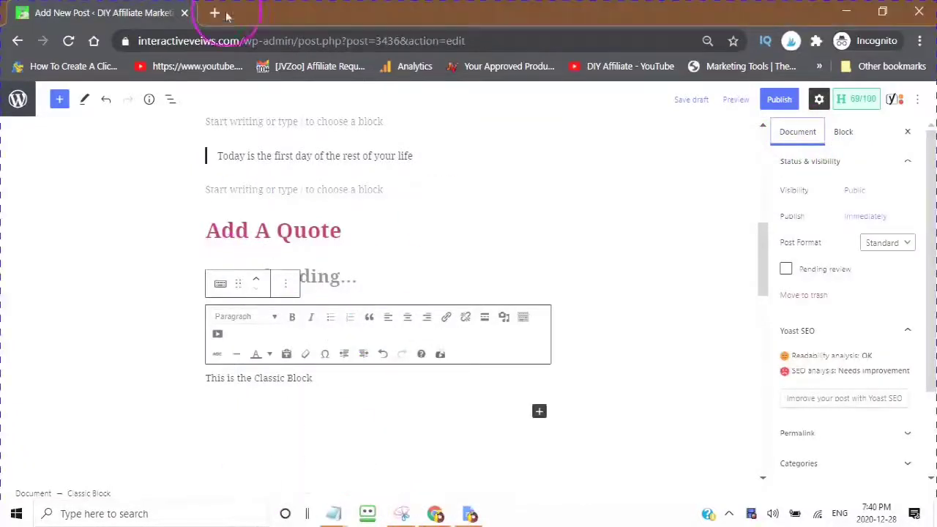
left_click(426, 516)
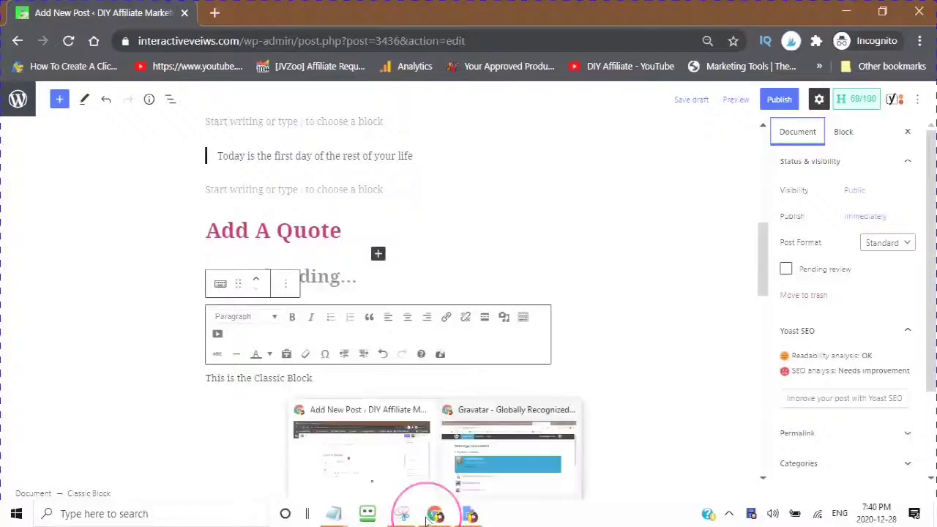
left_click(501, 461)
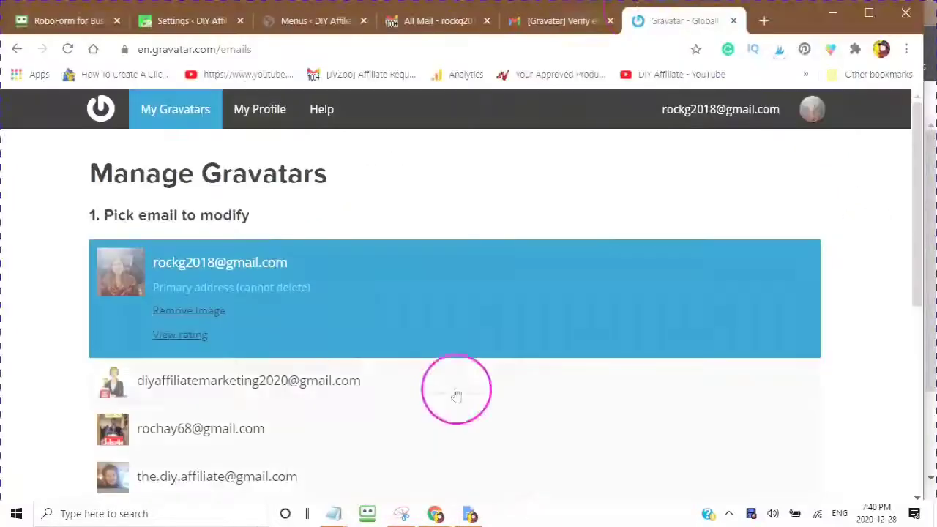
Step: Load canva.com in a new blank tab of that window
left_click(763, 21)
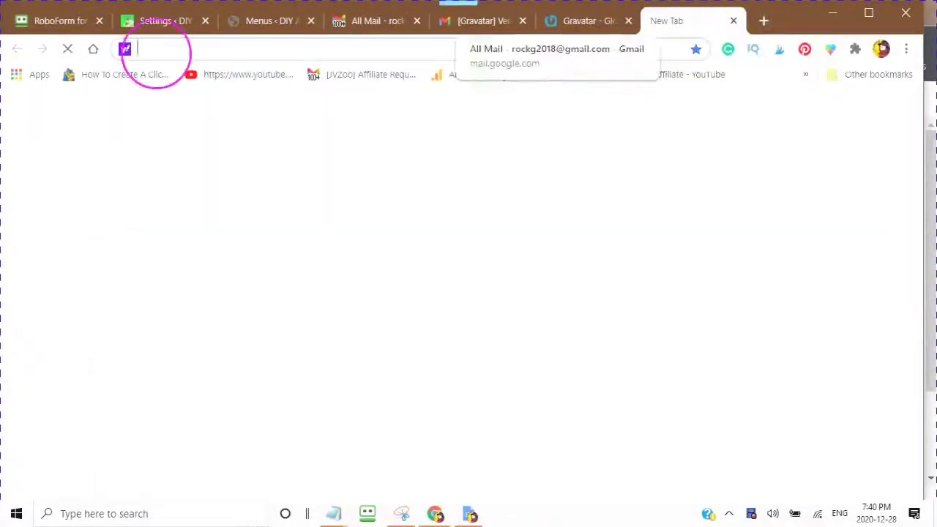
type("canva")
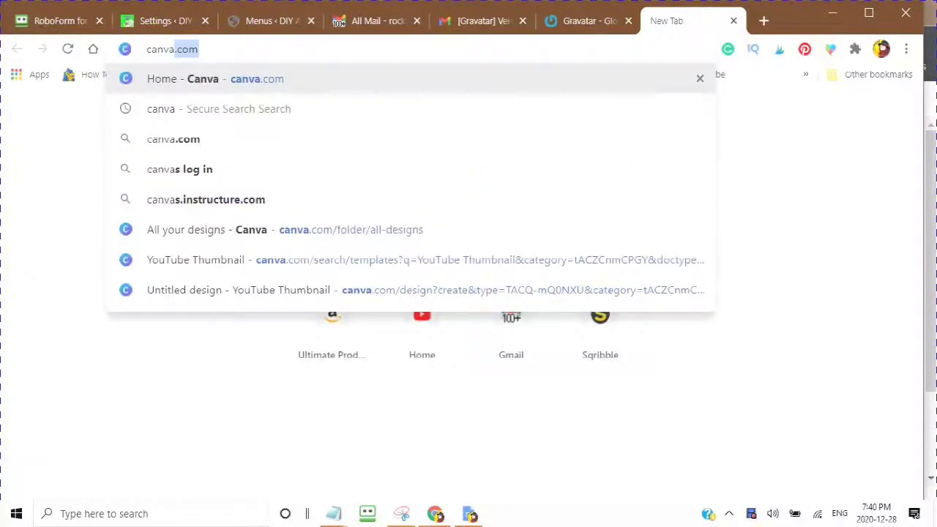
key("Return")
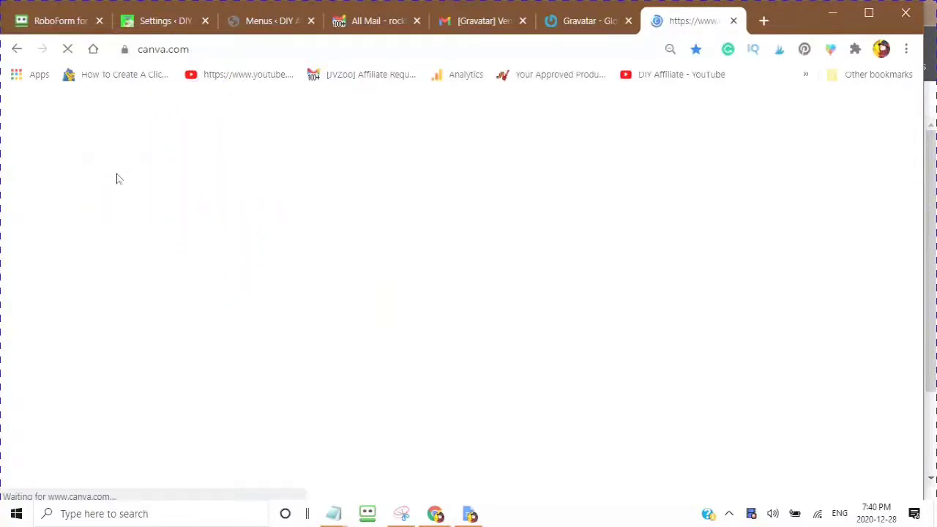
left_click(212, 49)
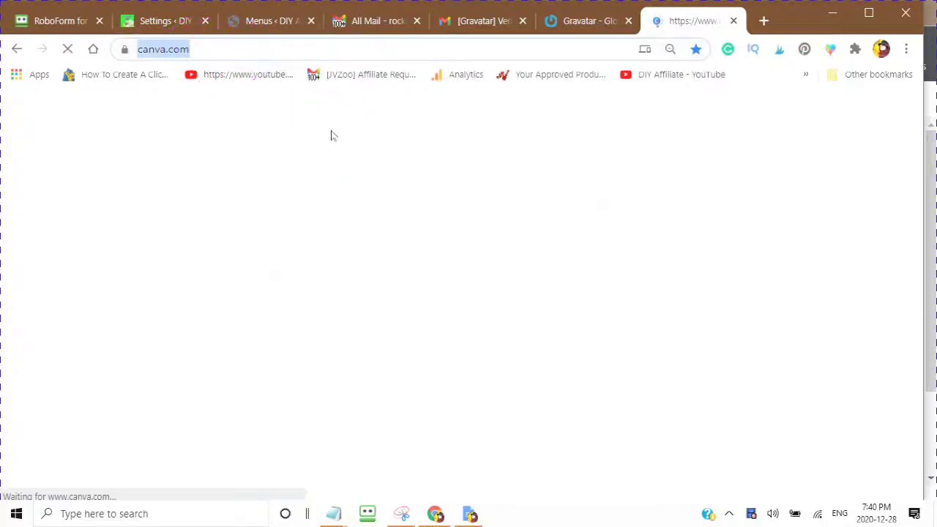
left_click(163, 47)
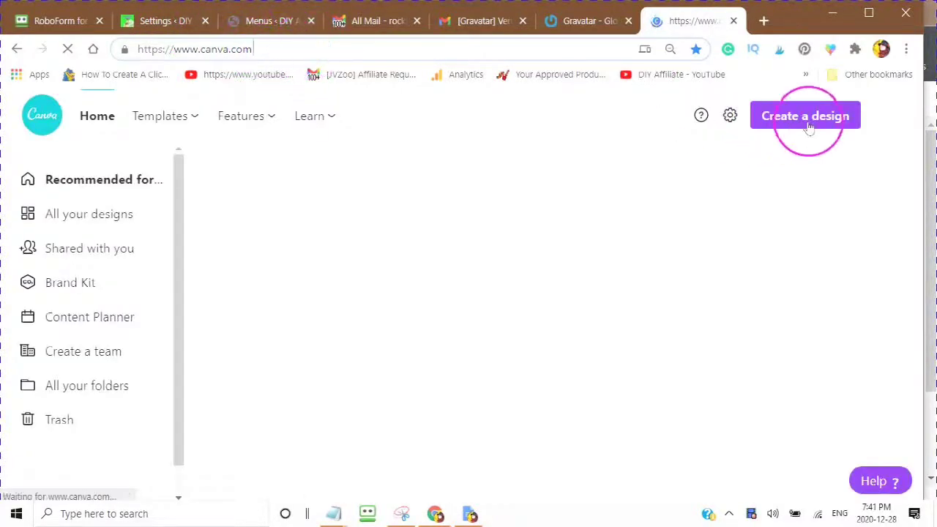
Step: Create a Canva design using the recent 1200 x 628 px custom size
left_click(808, 126)
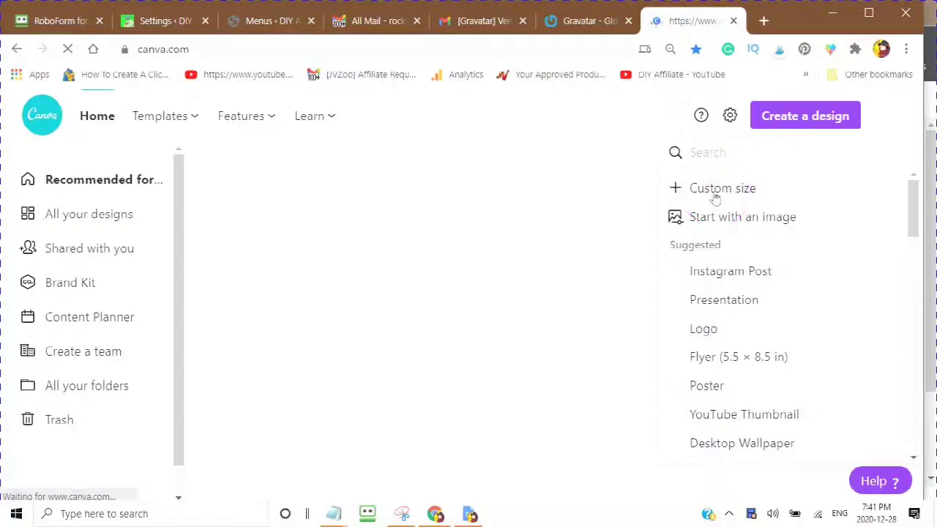
left_click(715, 194)
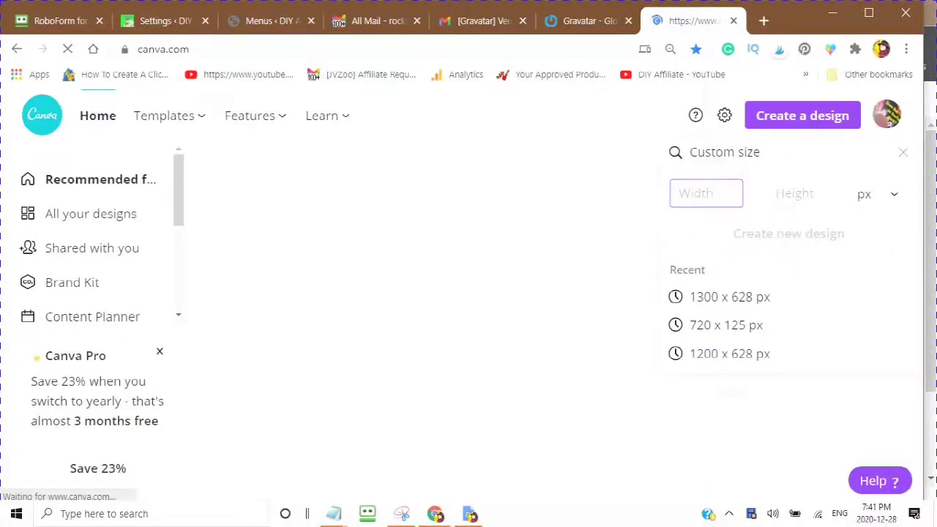
left_click(696, 357)
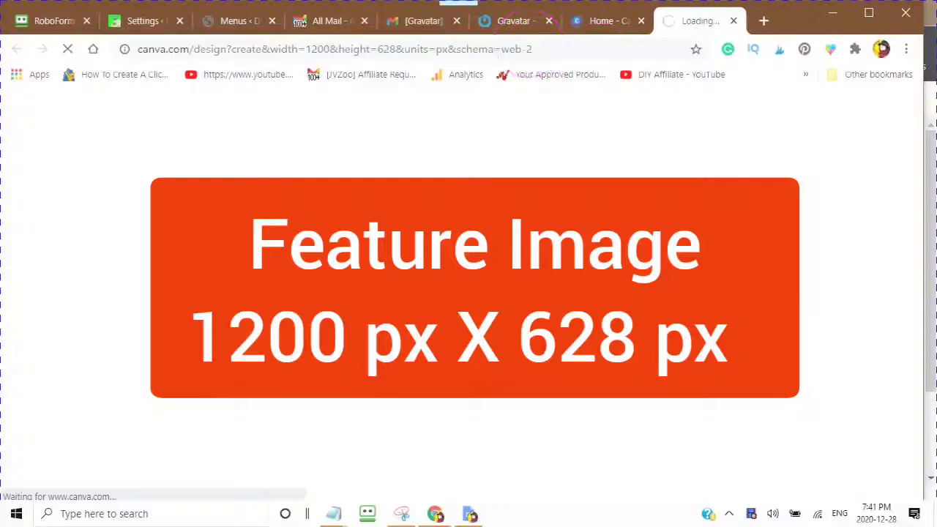
Step: Detach the design tab into its own window and minimize the Canva home window
left_click_drag(699, 14, 315, 146)
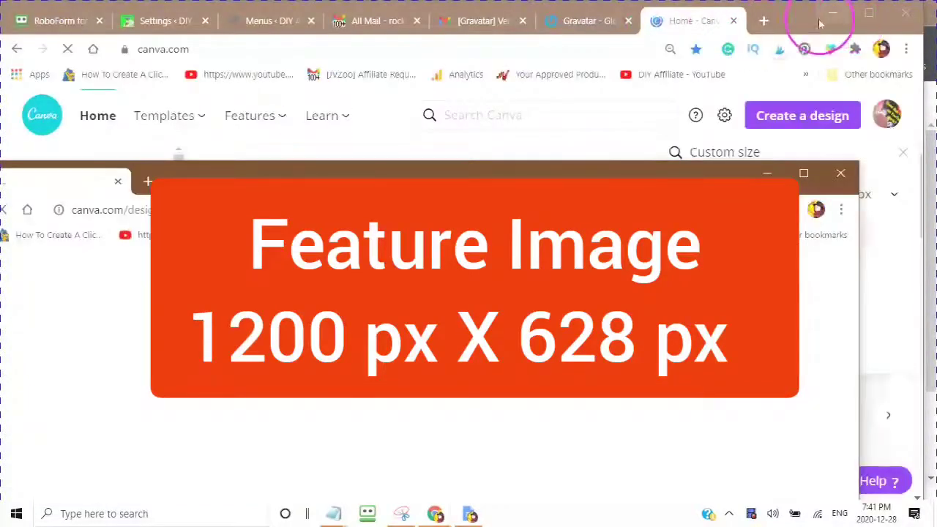
left_click(831, 16)
left_click(588, 149)
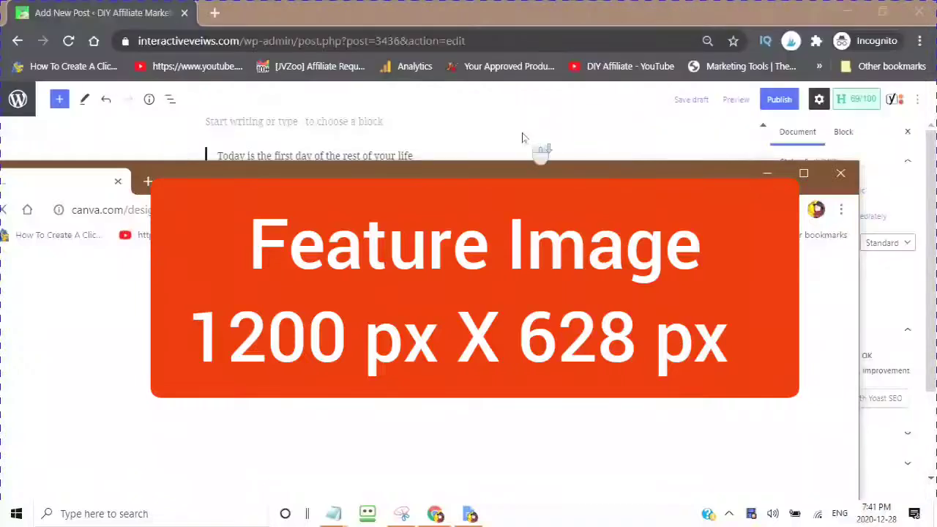
scroll(522, 138, "up", 2)
left_click(479, 158)
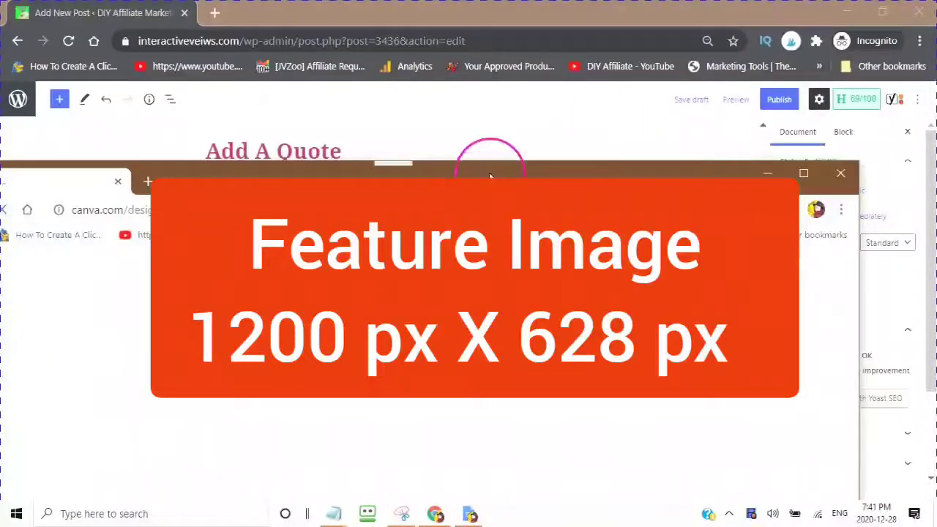
Step: Position the Canva design window against the left edge over the WordPress editor
left_click_drag(490, 175, 602, 37)
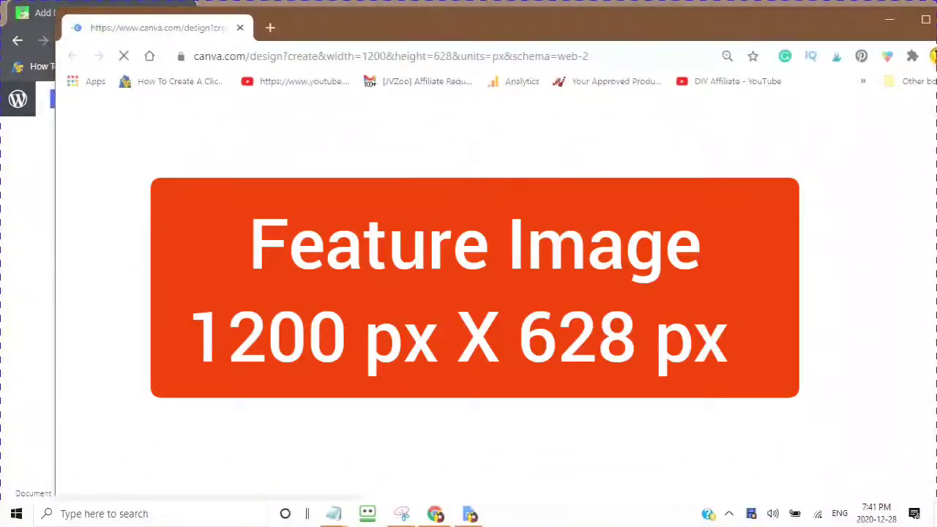
left_click_drag(606, 27, 517, 45)
left_click(524, 114)
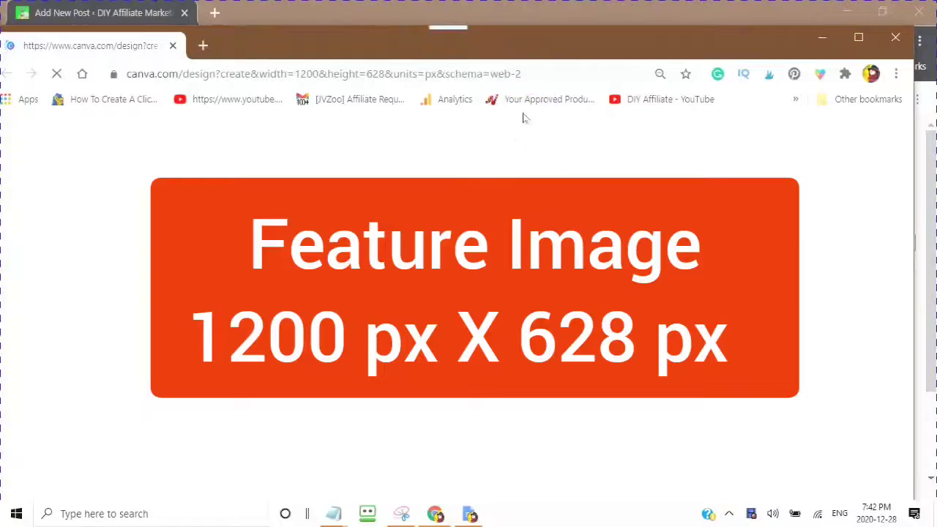
left_click(522, 173)
left_click(515, 135)
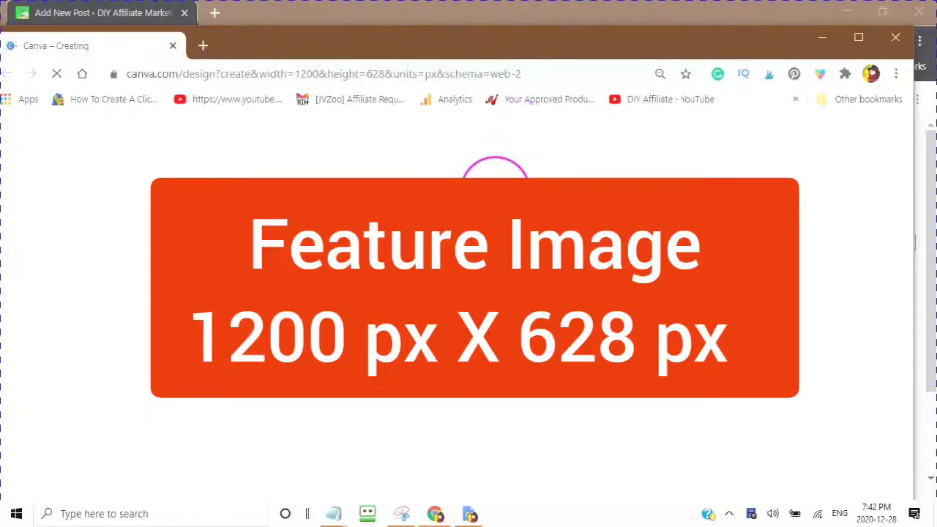
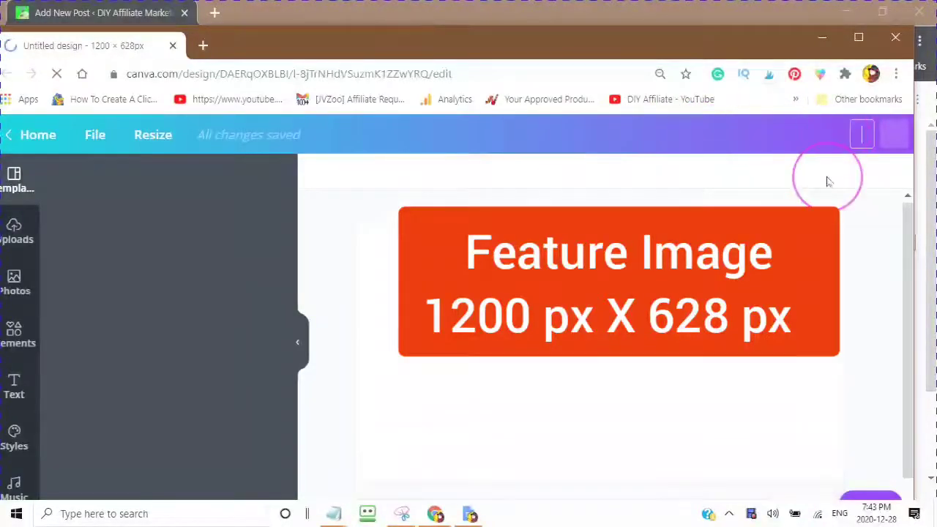
Step: Title the blank 1200 × 628 design 'Featured Image'
type("Featu")
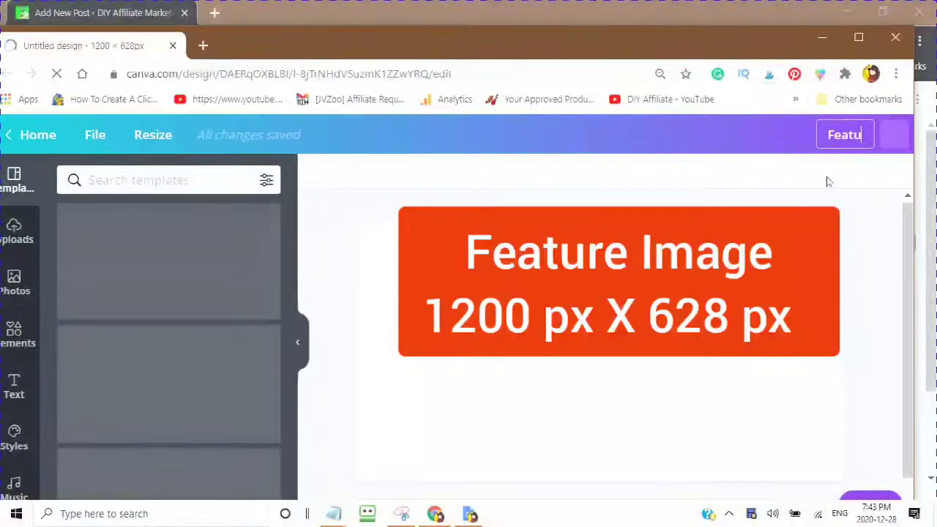
type("red Image")
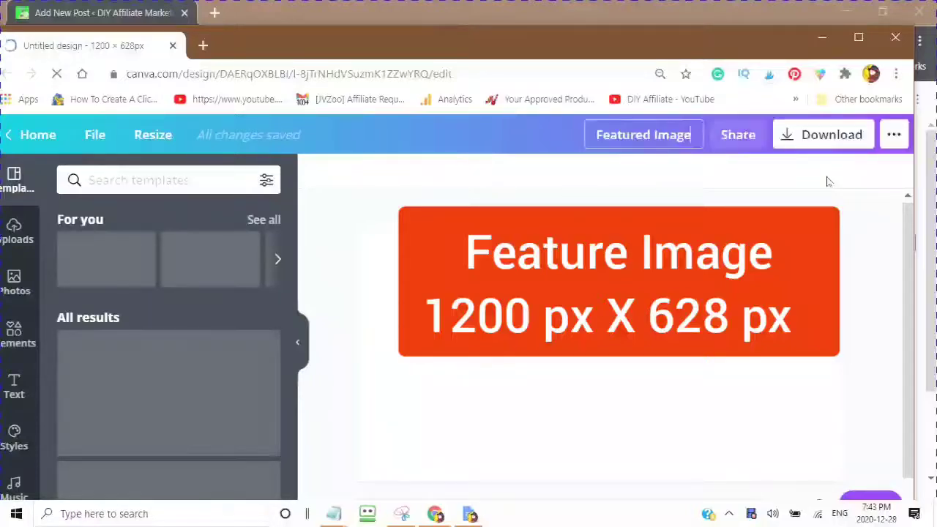
left_click(754, 180)
left_click(20, 191)
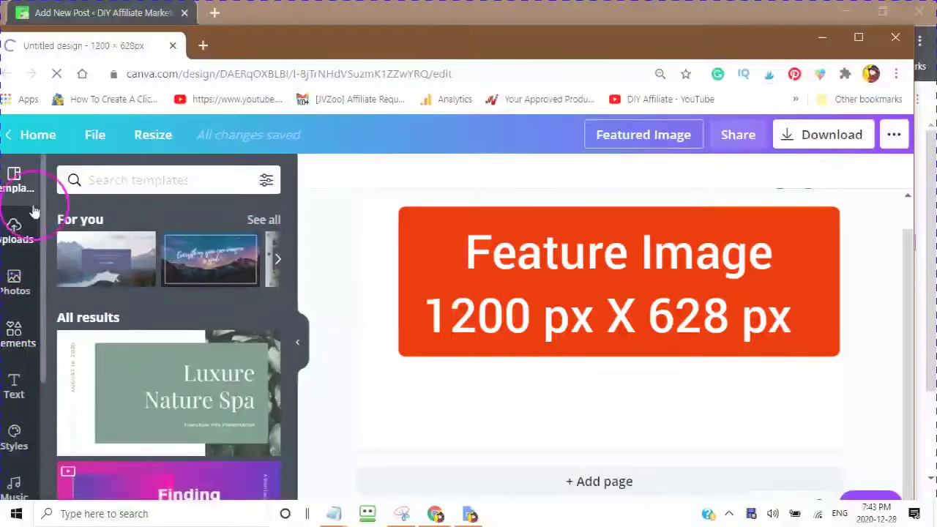
Step: Browse the template suggestions and finish editing the design title
left_click_drag(261, 42, 292, 37)
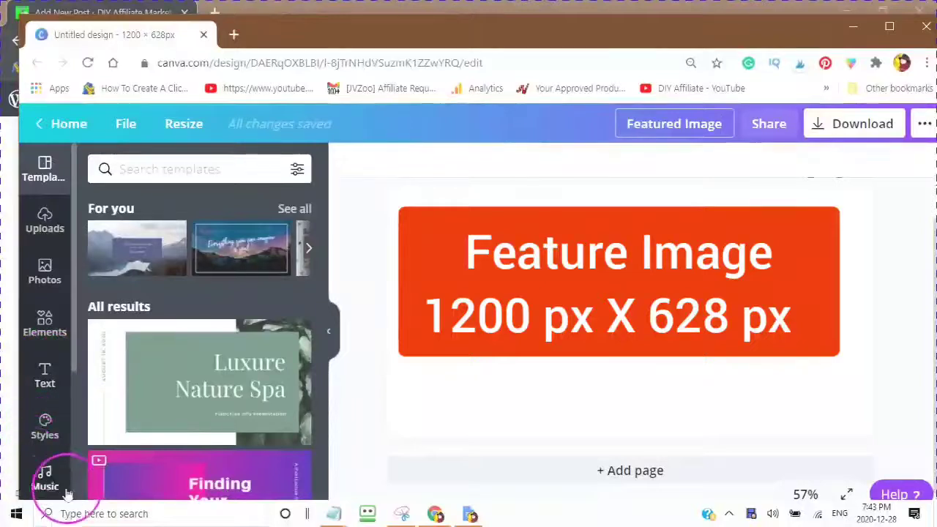
scroll(45, 241, "down", 1)
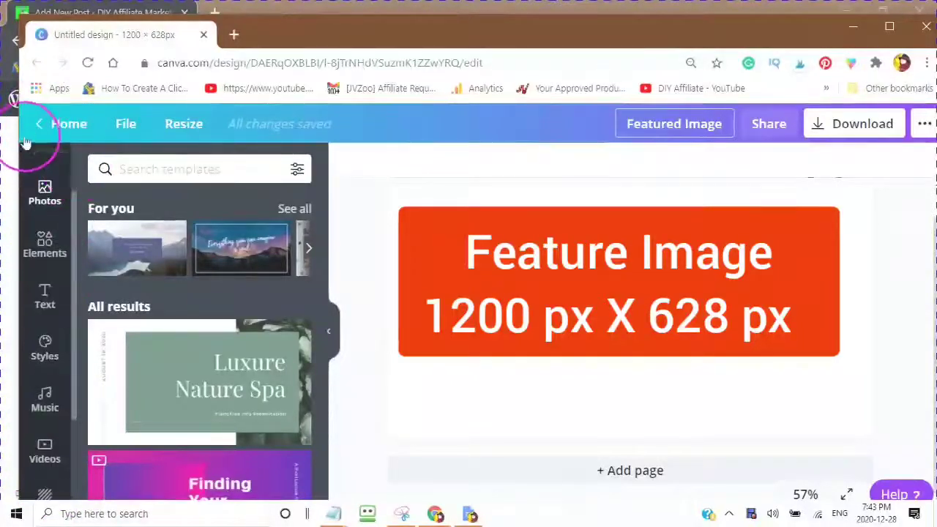
scroll(46, 300, "down", 2)
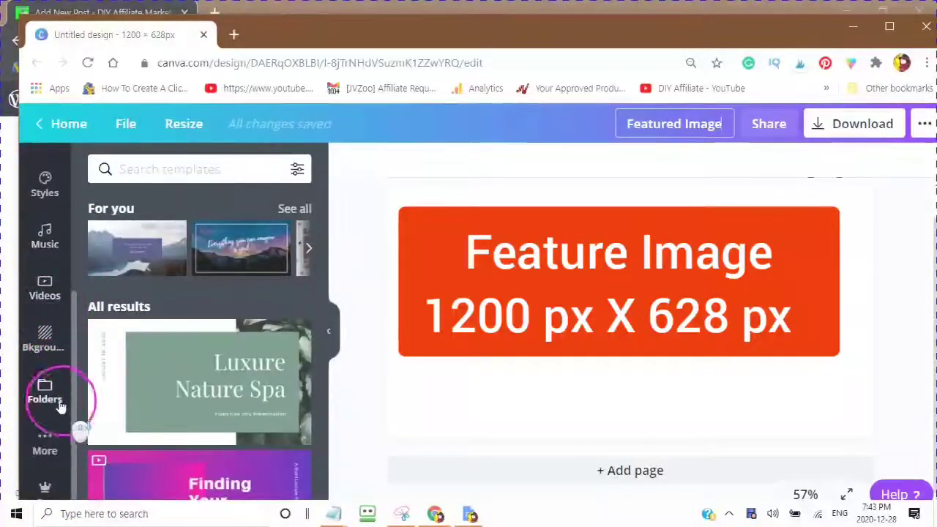
scroll(58, 401, "down", 1)
scroll(81, 424, "up", 2)
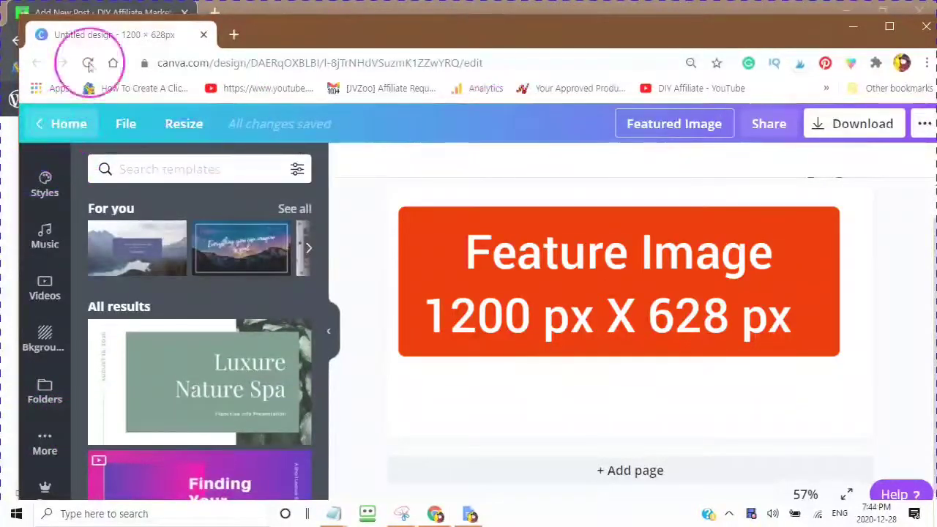
left_click_drag(320, 185, 59, 196)
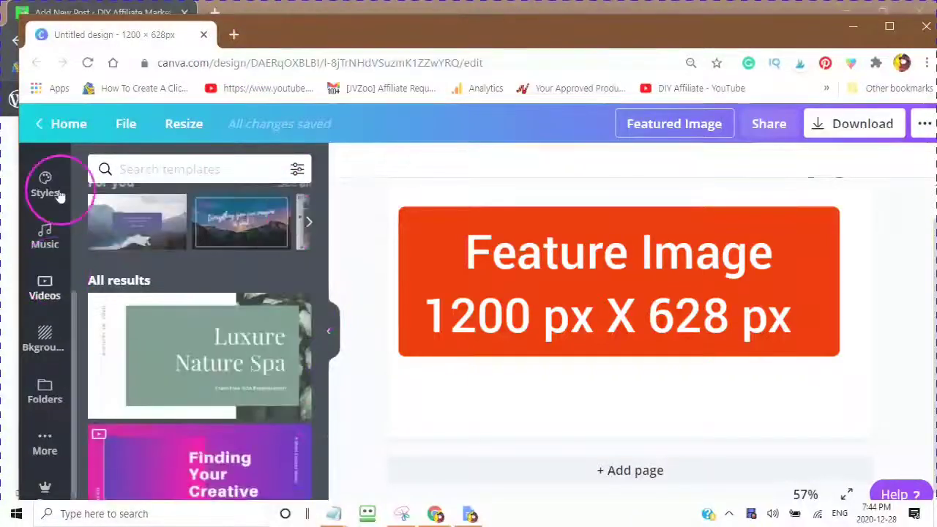
scroll(90, 244, "up", 2)
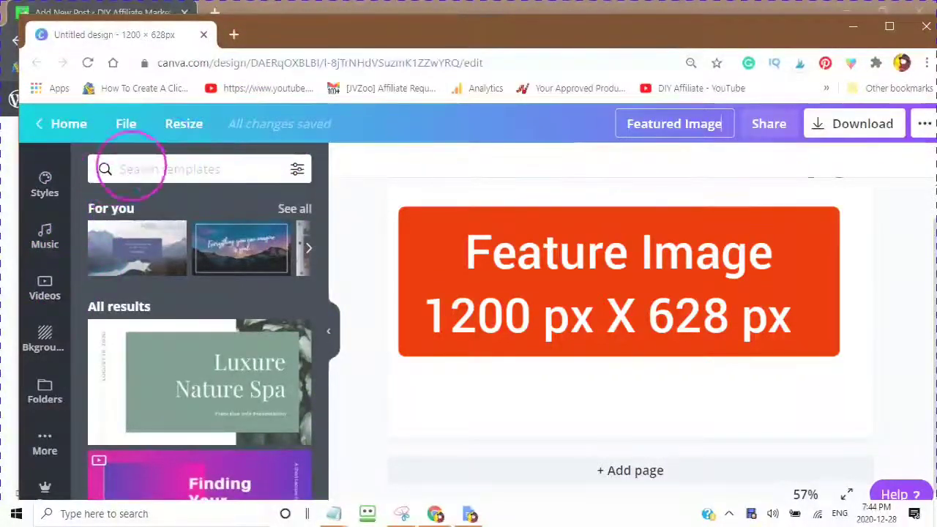
left_click(126, 244)
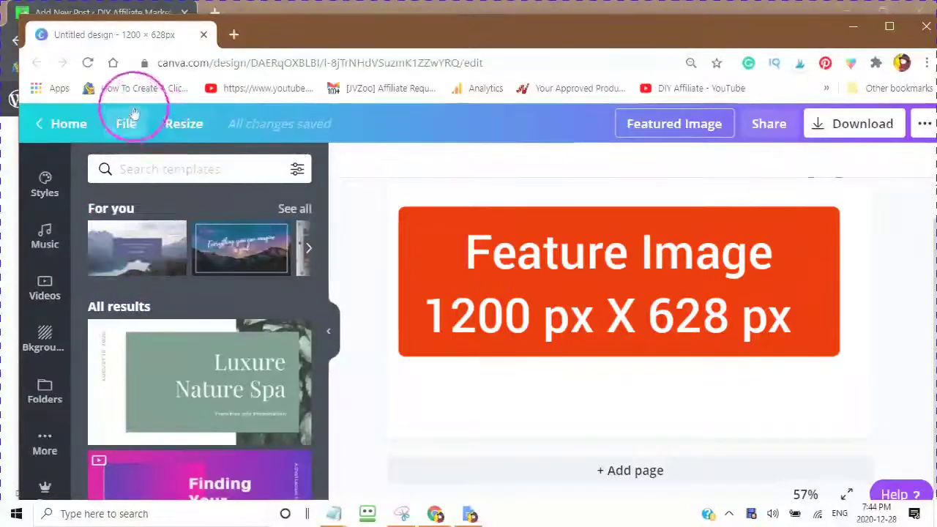
left_click(164, 195)
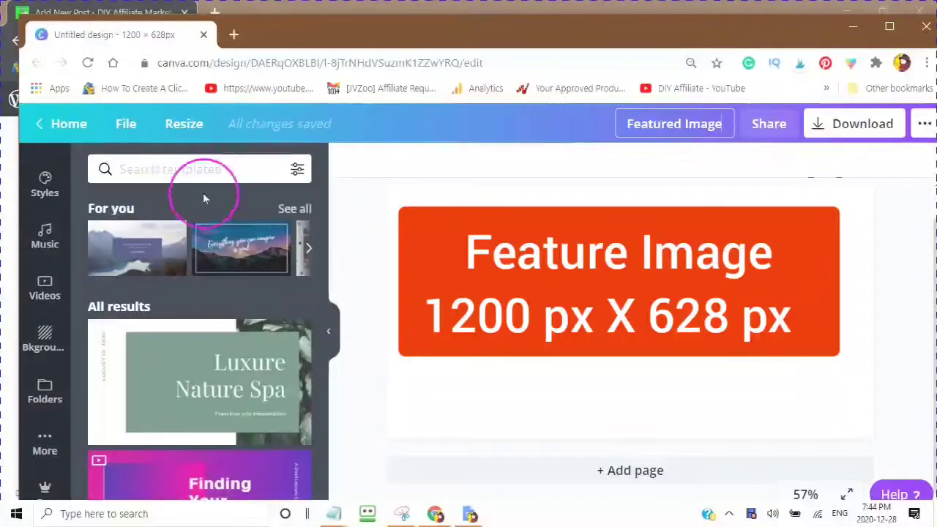
Step: Show the Text panel with its heading, subheading and body text options
scroll(187, 190, "down", 6)
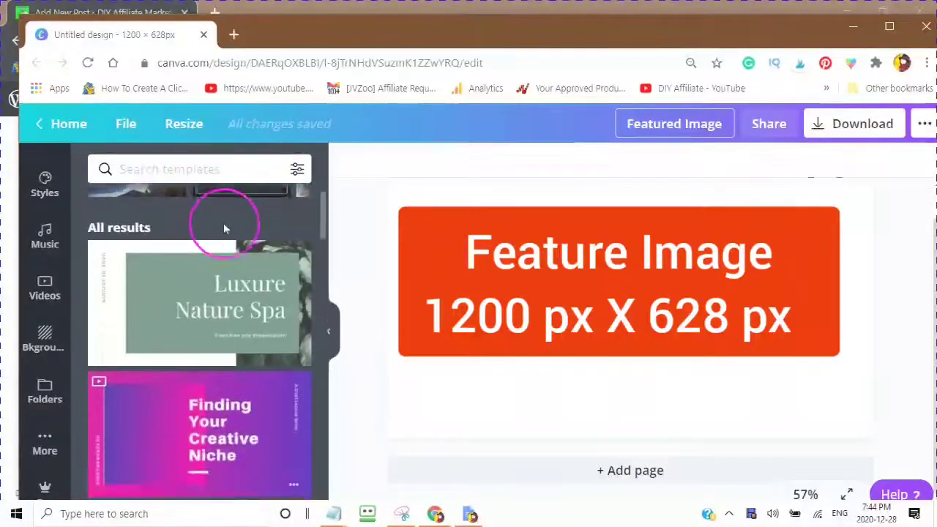
scroll(217, 263, "up", 6)
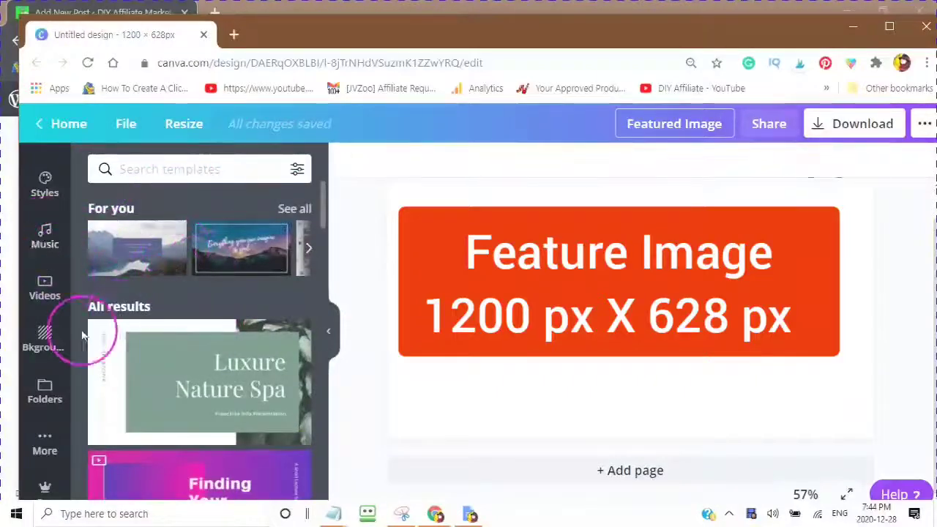
scroll(47, 351, "up", 5)
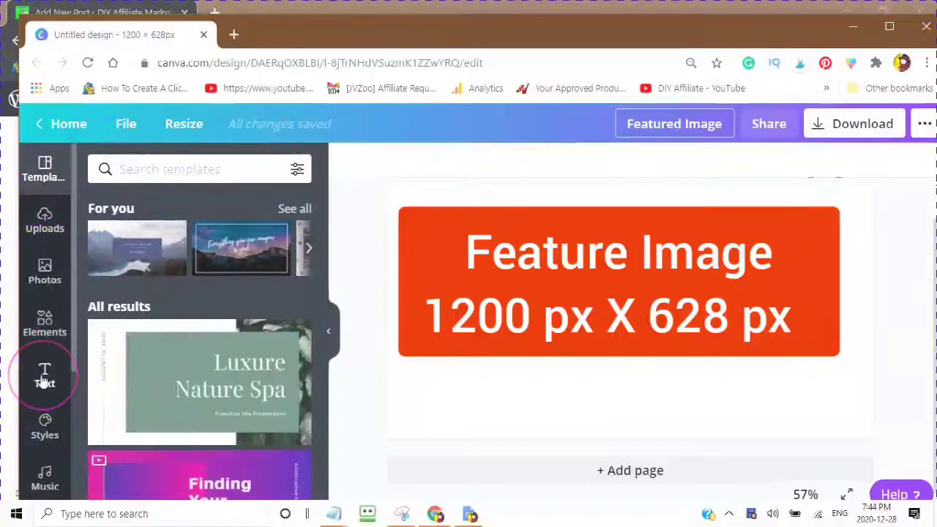
left_click(73, 361)
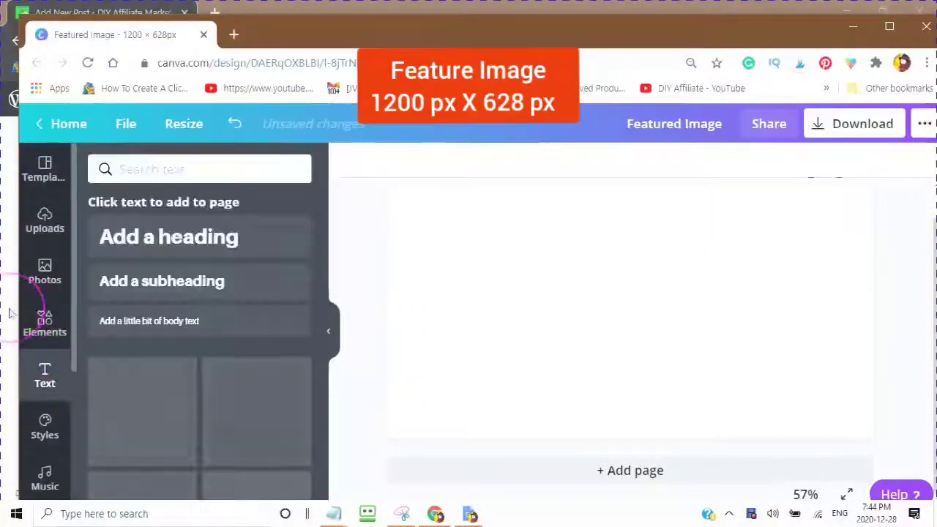
Step: Add an 'Add a heading' box near the top, enlarged to about 77 pt, with its text selected
left_click(154, 249)
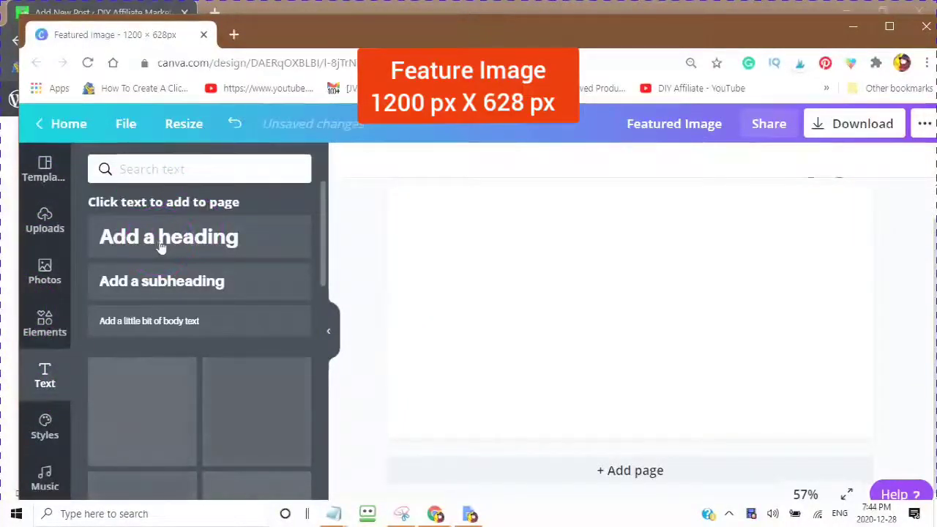
left_click(161, 249)
left_click(649, 344)
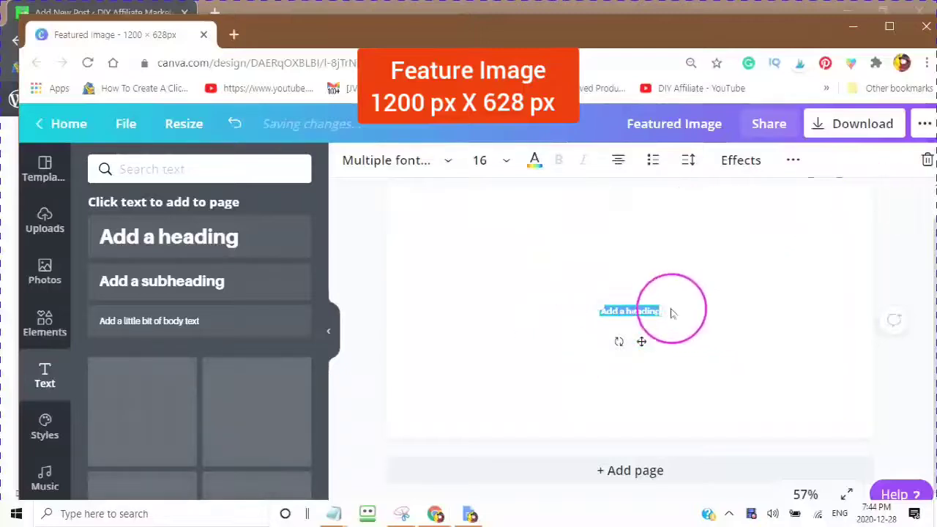
left_click_drag(653, 313, 855, 448)
left_click_drag(706, 358, 603, 273)
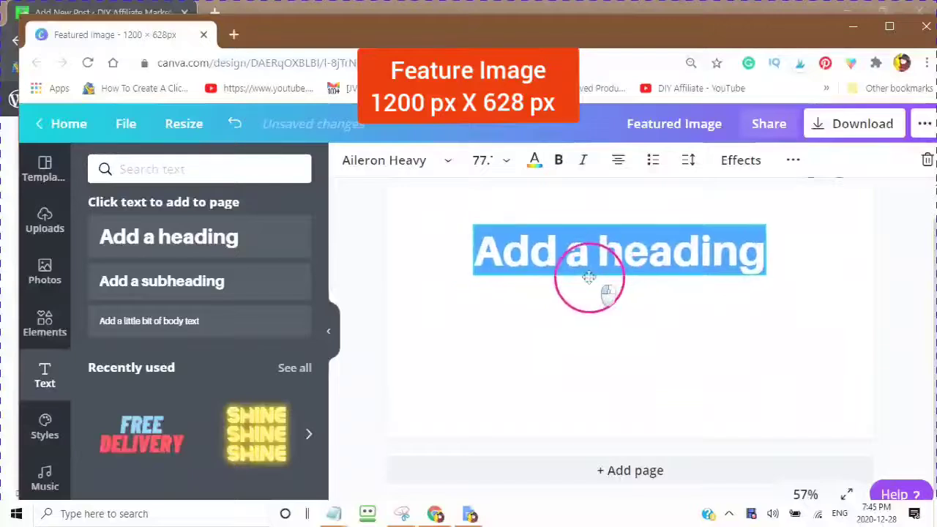
left_click(596, 251)
right_click(596, 272)
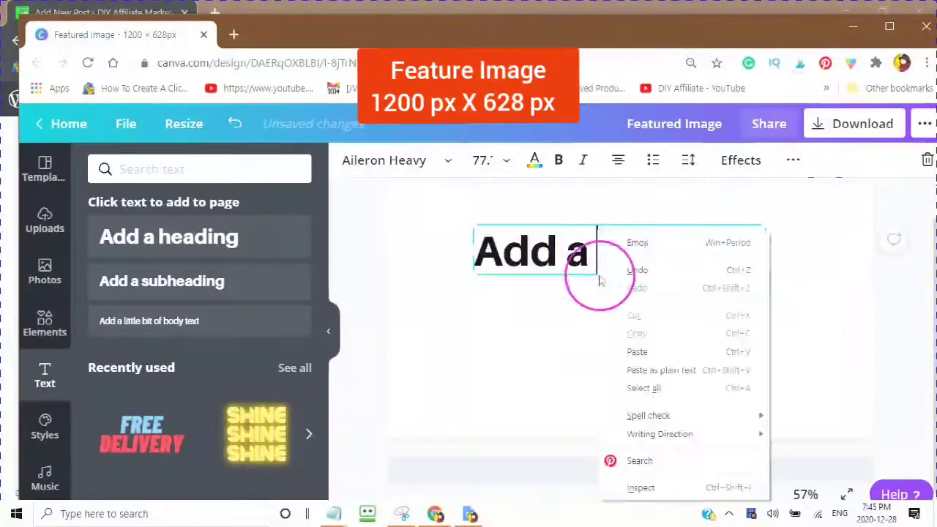
left_click(630, 389)
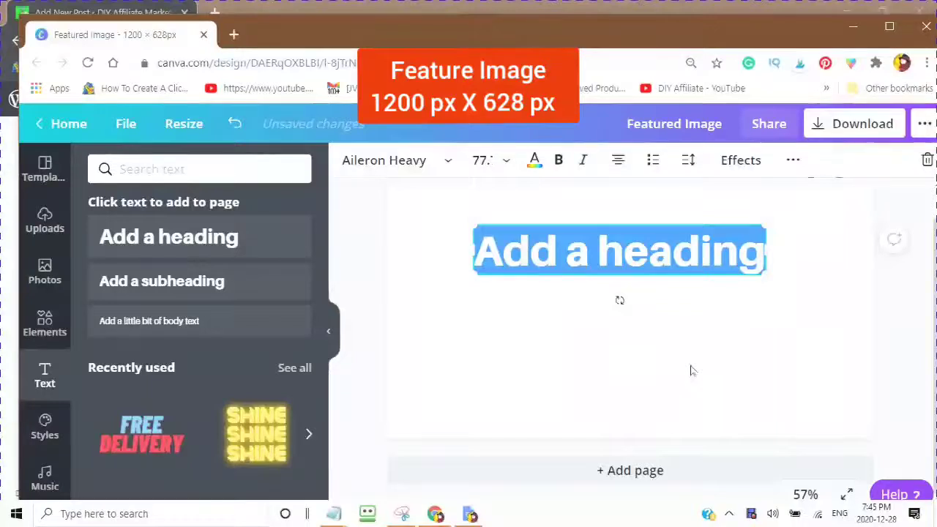
Step: Retype the heading as 'How To Create A Featured Image', shrink to about 51 pt, centre at top
type("How")
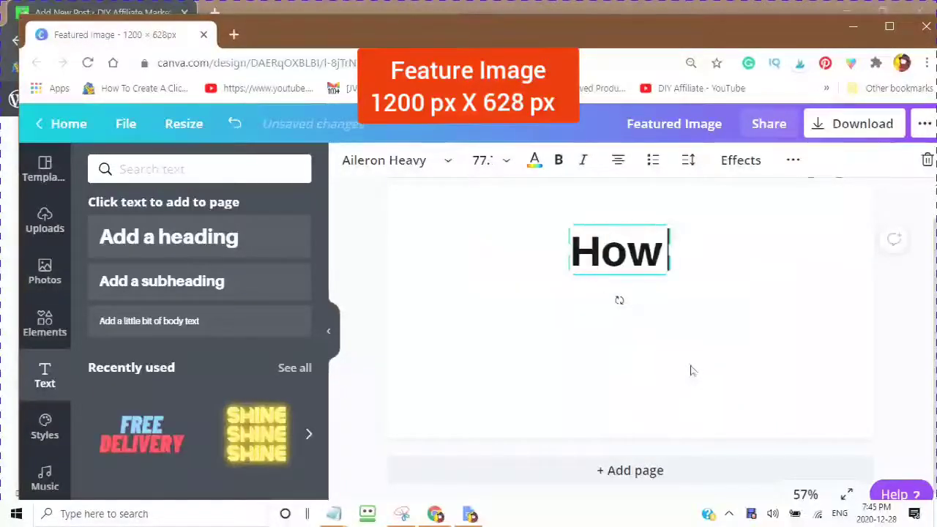
type(" To C")
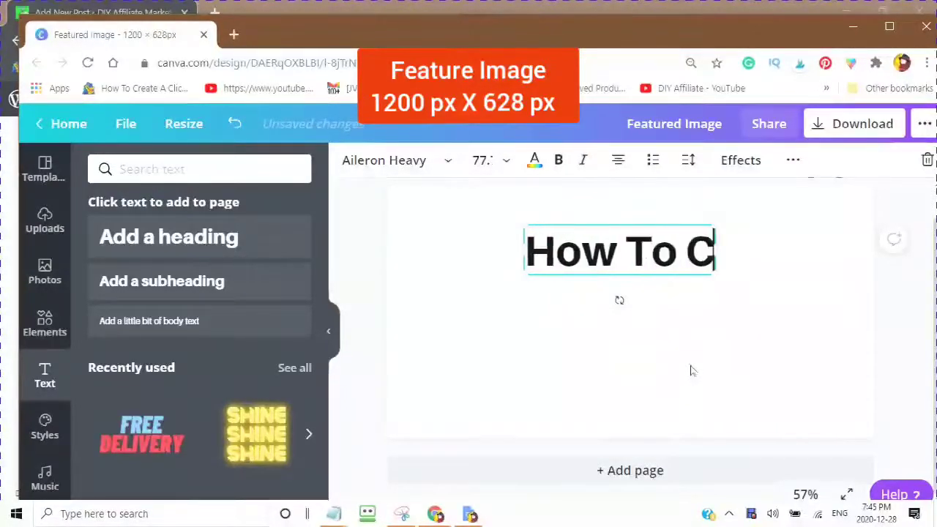
type("reate")
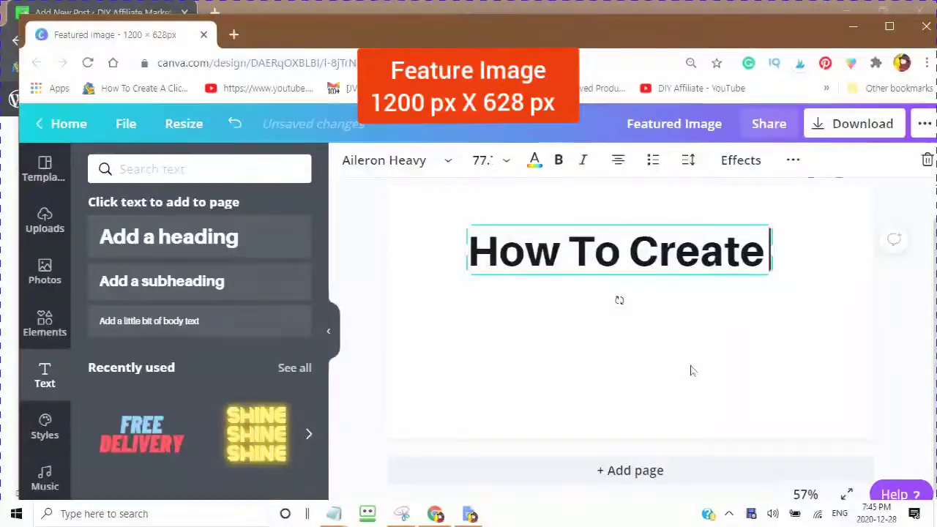
type(" A")
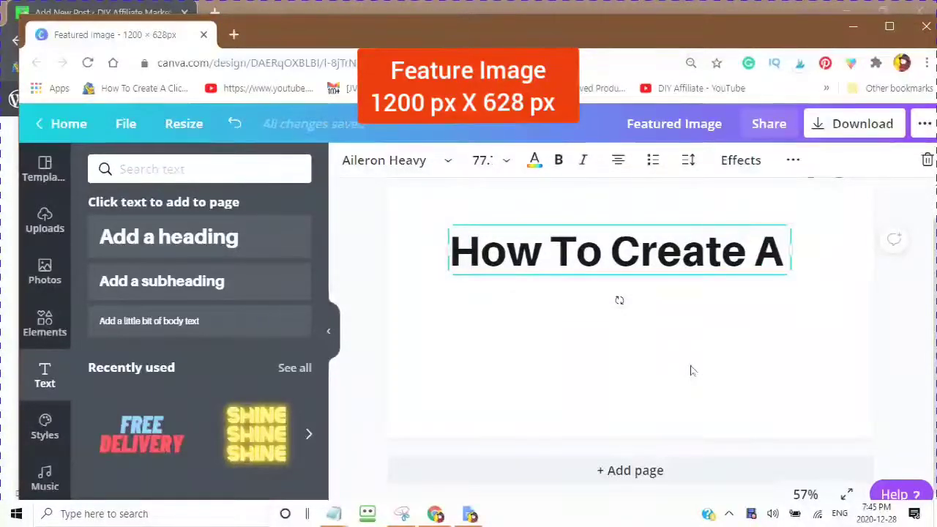
type(" Featured Image")
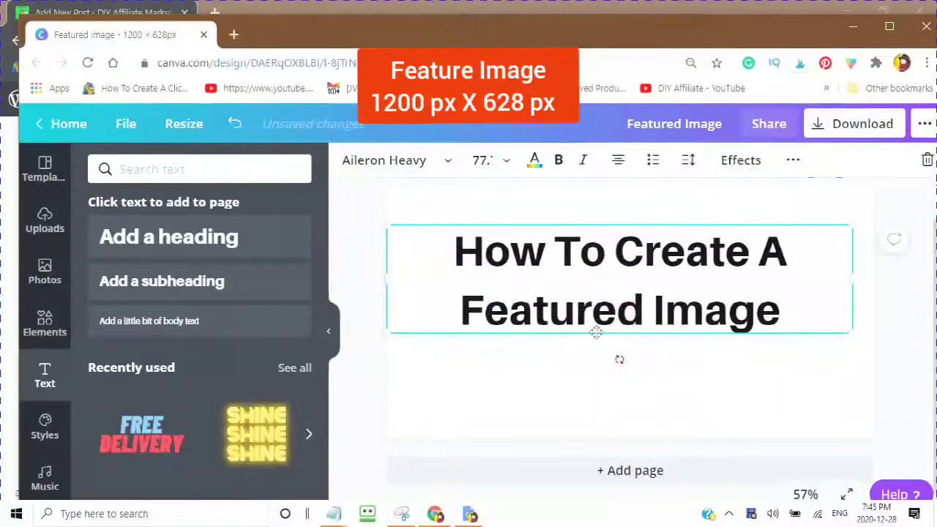
left_click_drag(596, 332, 580, 298)
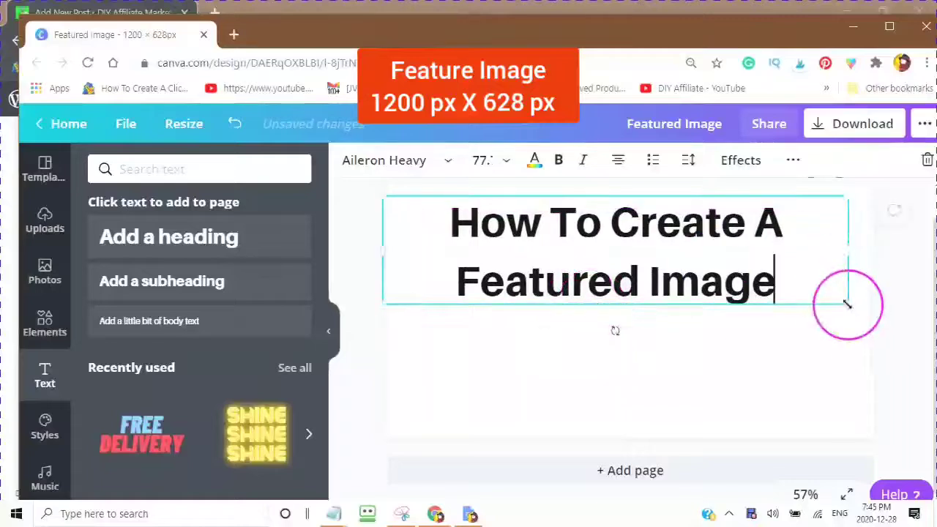
left_click_drag(847, 303, 688, 264)
left_click_drag(501, 271, 585, 262)
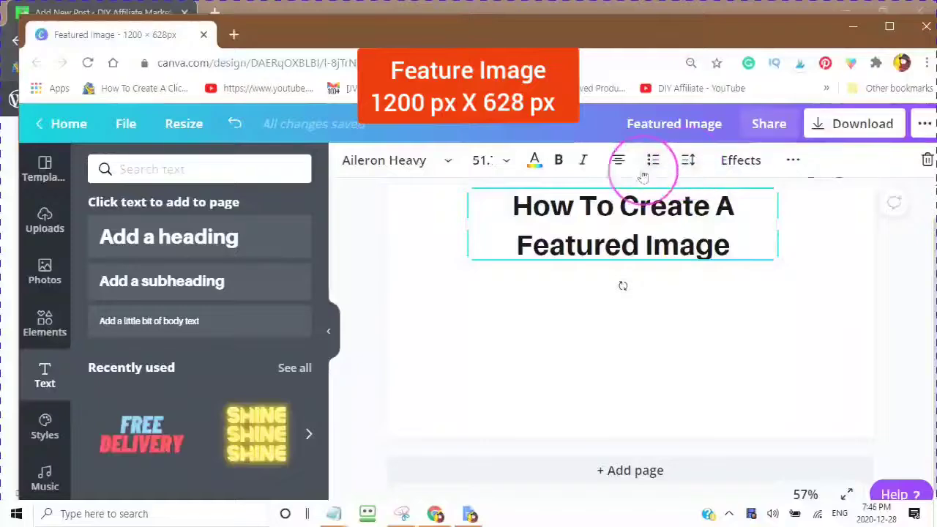
Step: Set the post's Yoast Google preview to the Desktop result
mouse_move(435, 514)
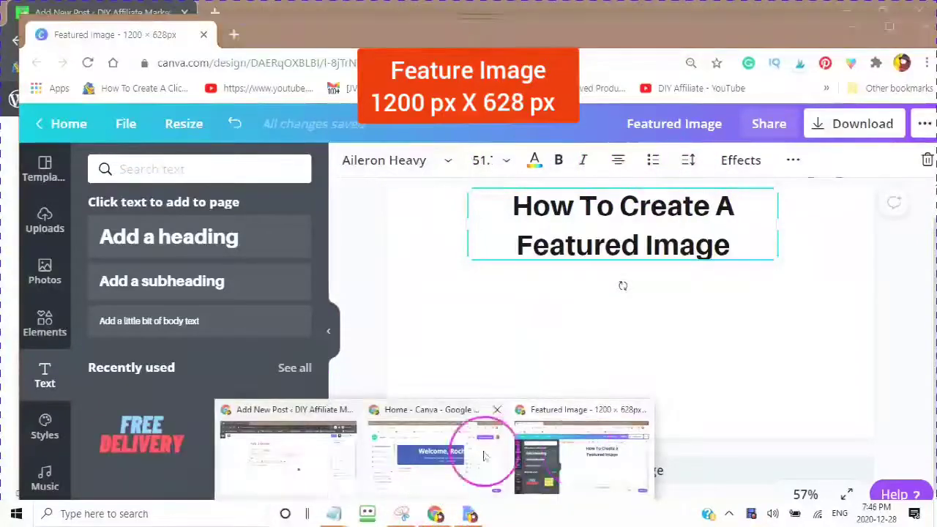
left_click(306, 479)
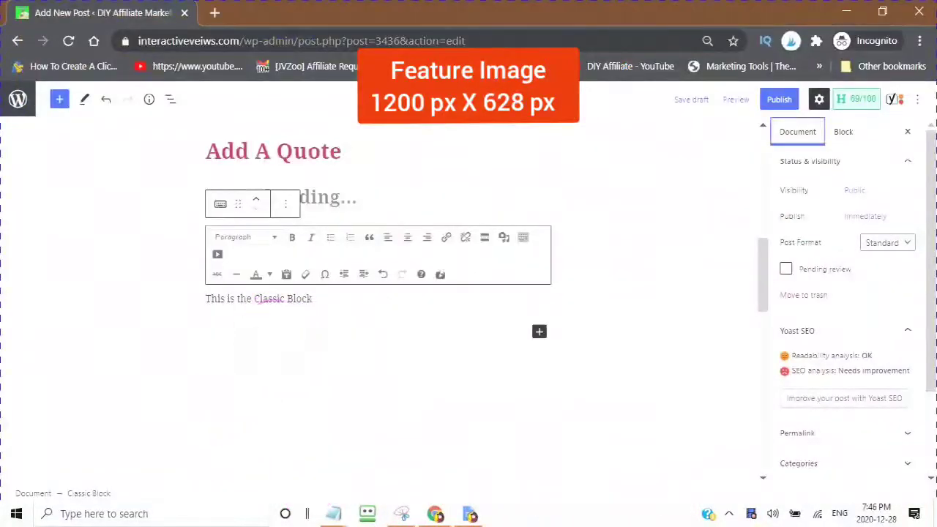
scroll(261, 373, "down", 10)
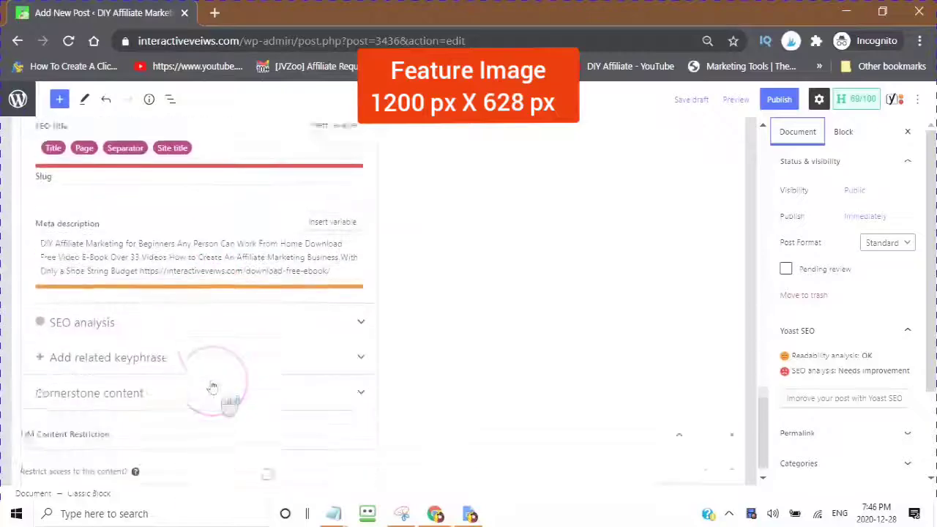
scroll(12, 275, "up", 5)
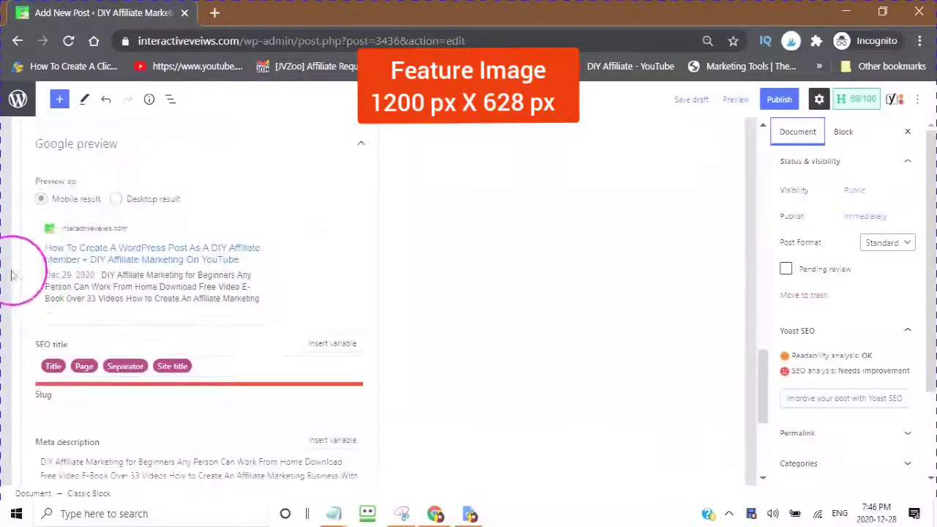
left_click(116, 199)
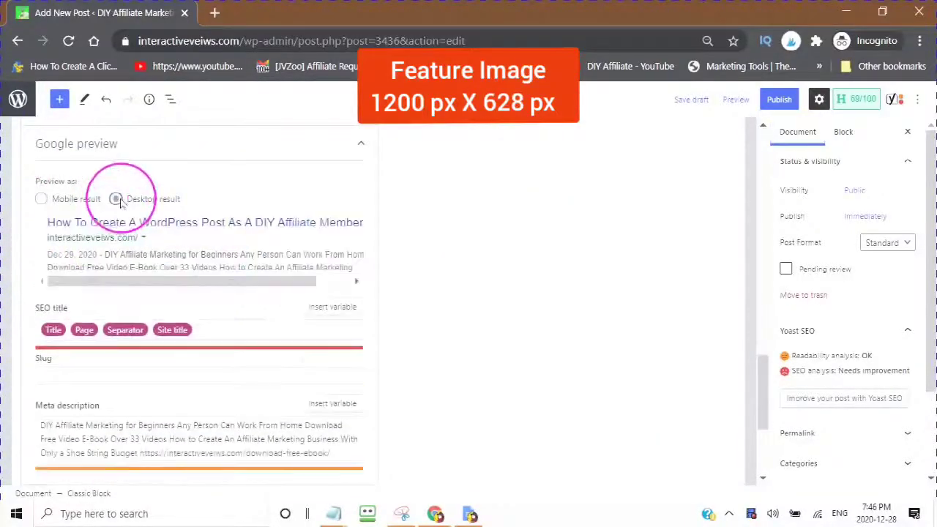
scroll(124, 256, "down", 1)
scroll(48, 227, "up", 1)
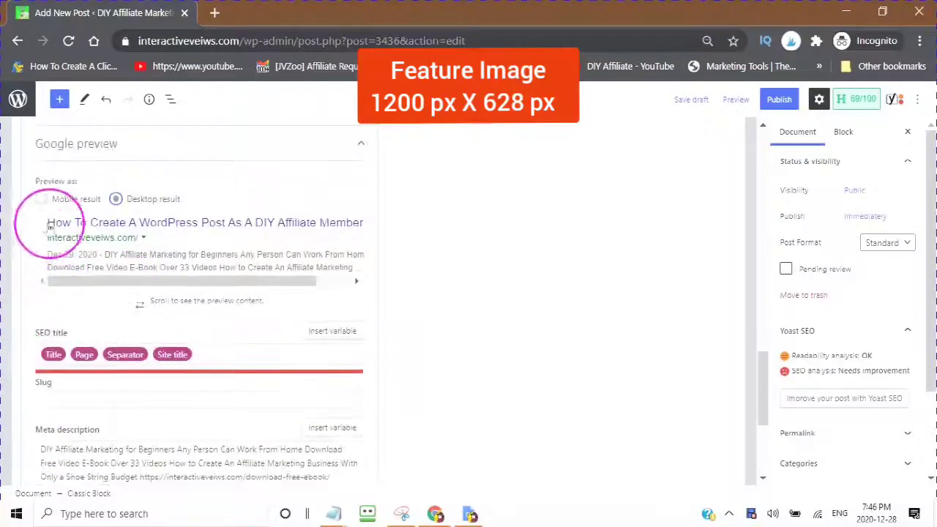
scroll(179, 223, "up", 9)
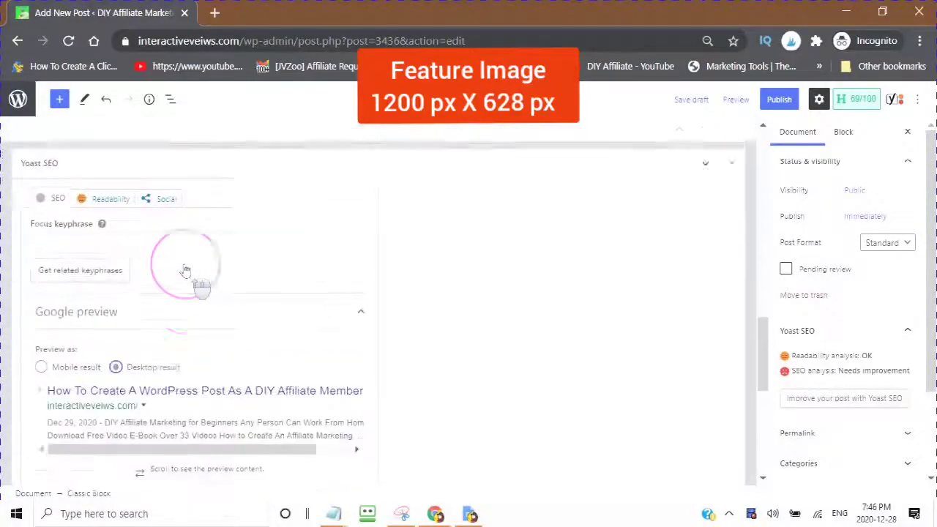
scroll(173, 252, "up", 3)
left_click(436, 514)
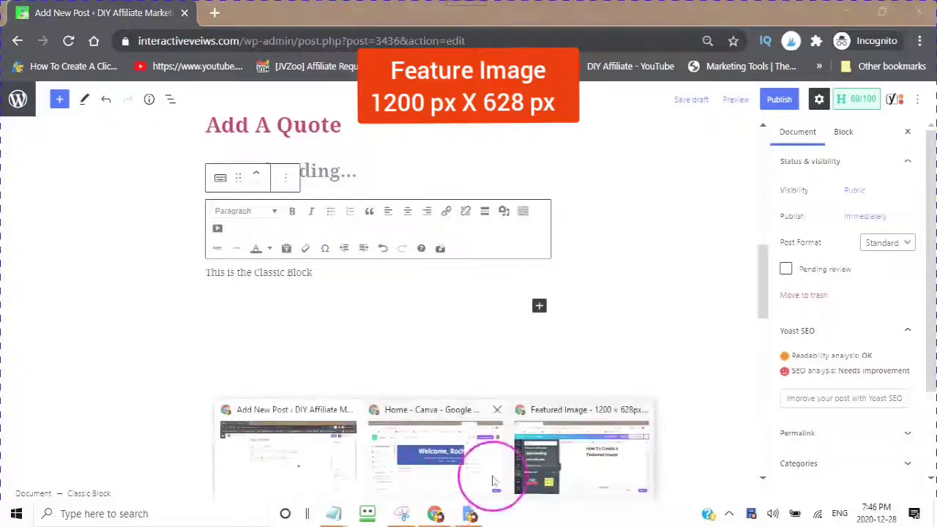
Step: Tighten the heading's line height to about 0.83 and narrow it to two centred lines
left_click(596, 464)
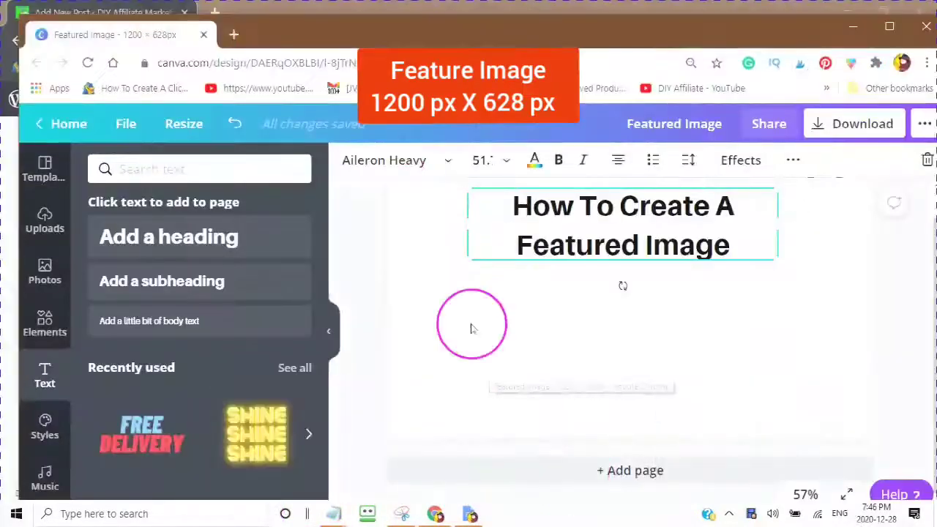
left_click(689, 174)
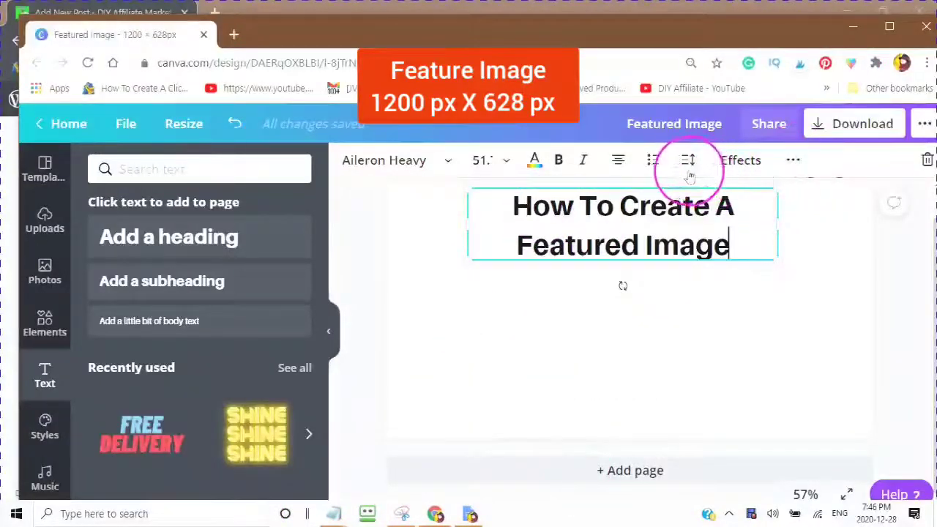
mouse_move(810, 239)
left_mouse_down()
mouse_move(790, 242)
mouse_move(800, 233)
left_mouse_up()
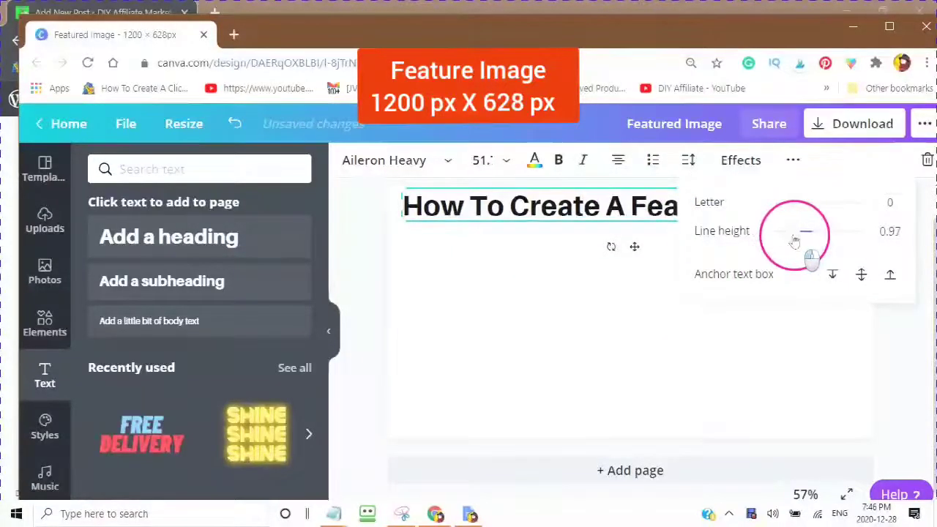
left_click(583, 284)
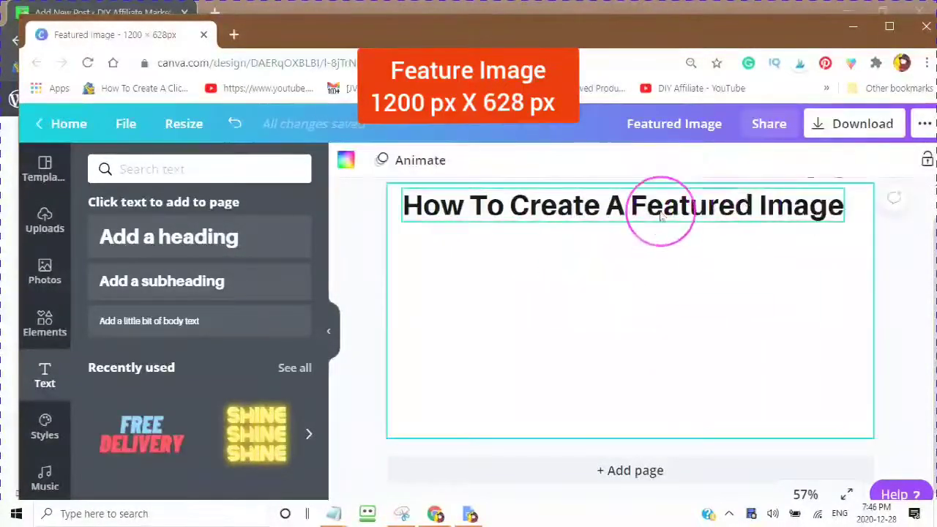
left_click(855, 212)
left_click_drag(843, 216, 735, 217)
left_click_drag(567, 234, 631, 233)
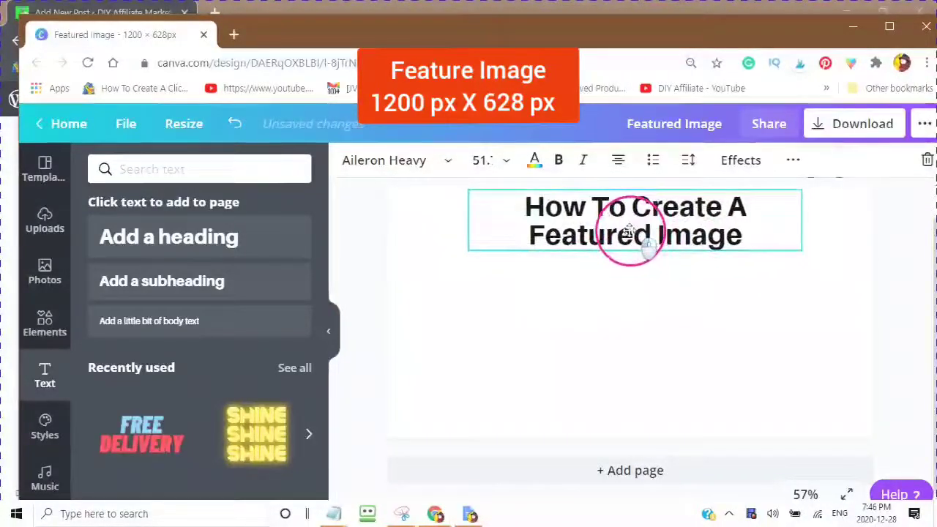
left_click(690, 161)
left_click_drag(791, 236, 787, 231)
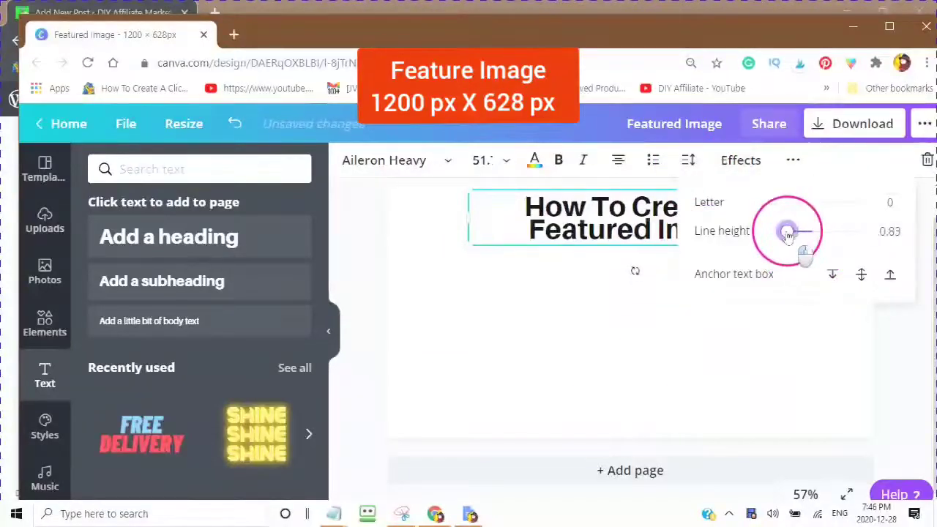
left_click(604, 335)
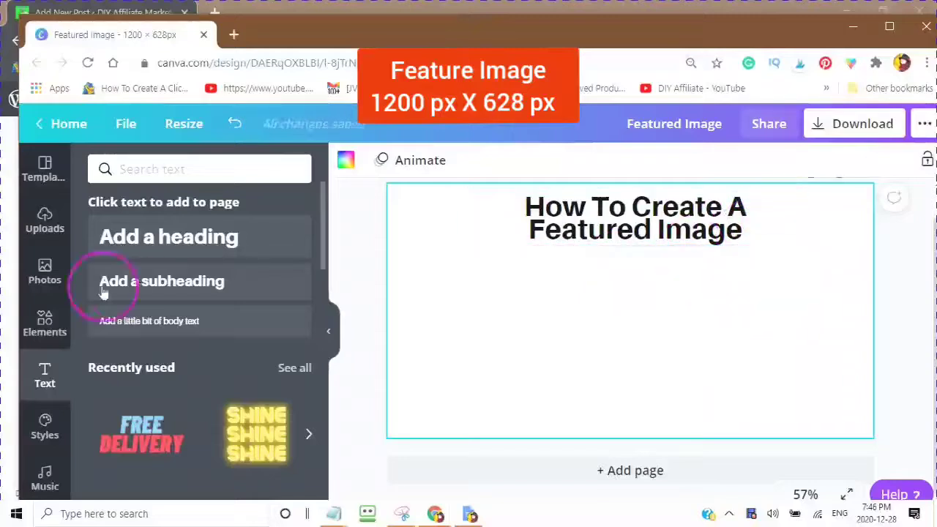
Step: Bring up the full Frames collection in the Elements library
left_click(44, 325)
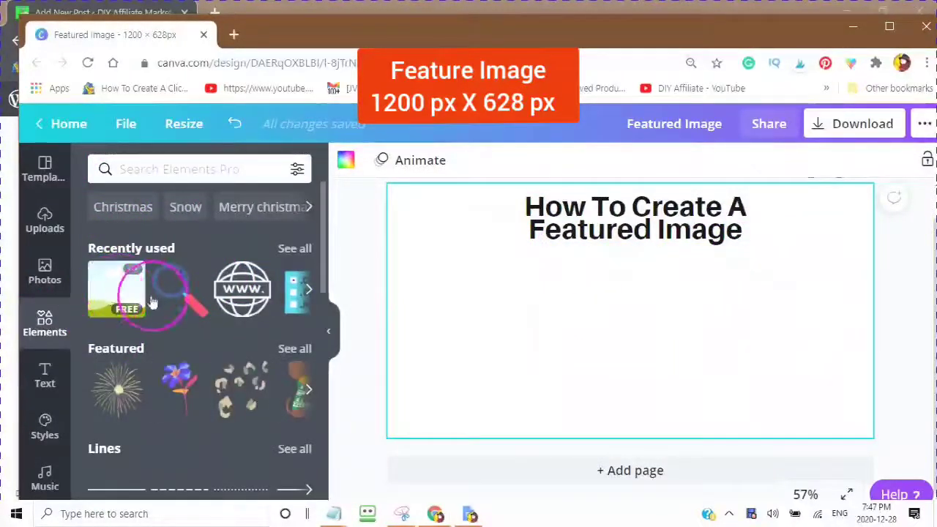
left_click(168, 249)
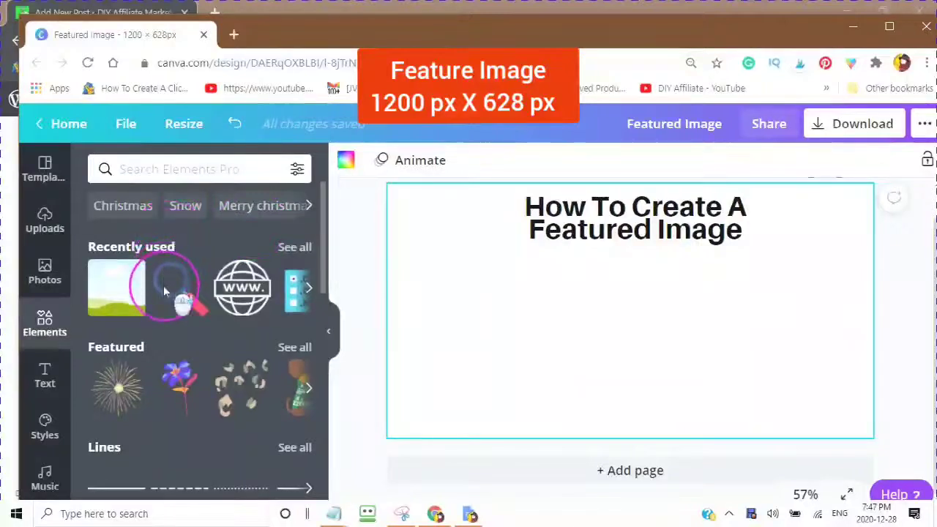
left_click(73, 292)
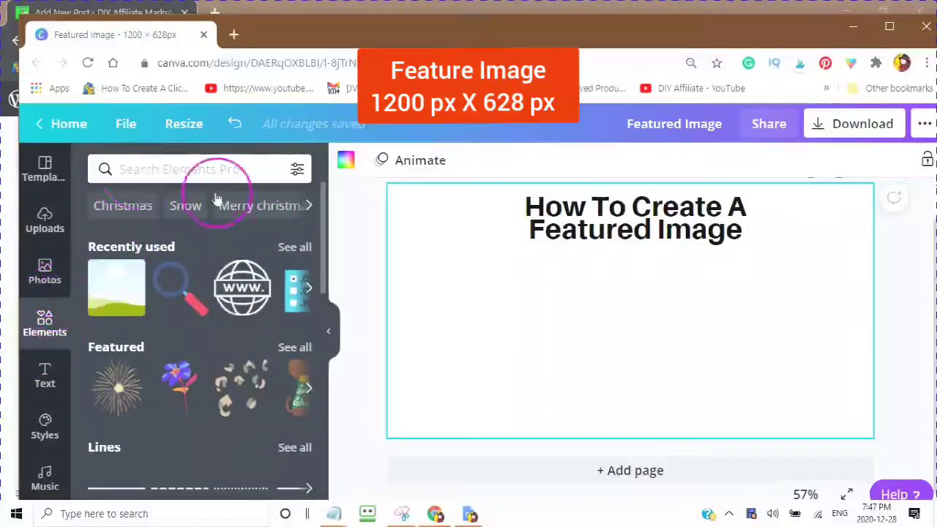
scroll(216, 199, "down", 5)
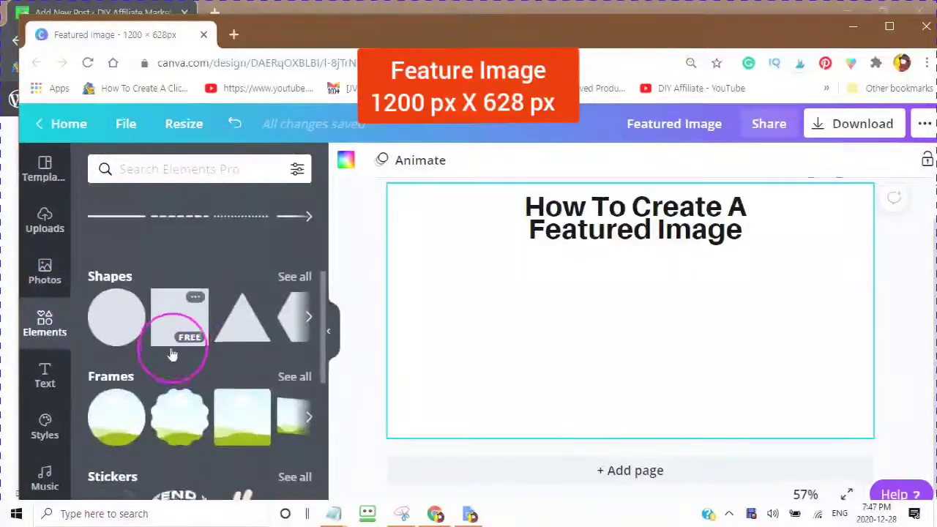
scroll(172, 355, "down", 2)
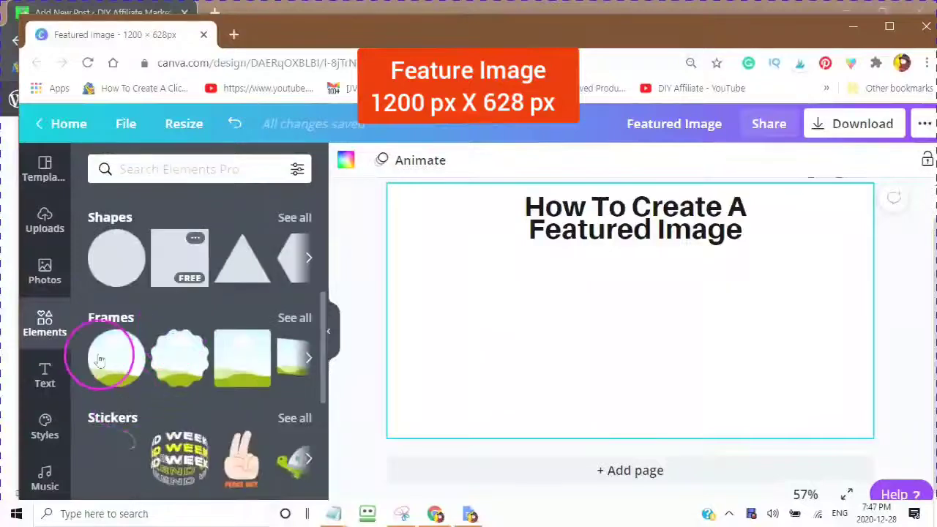
left_click(295, 311)
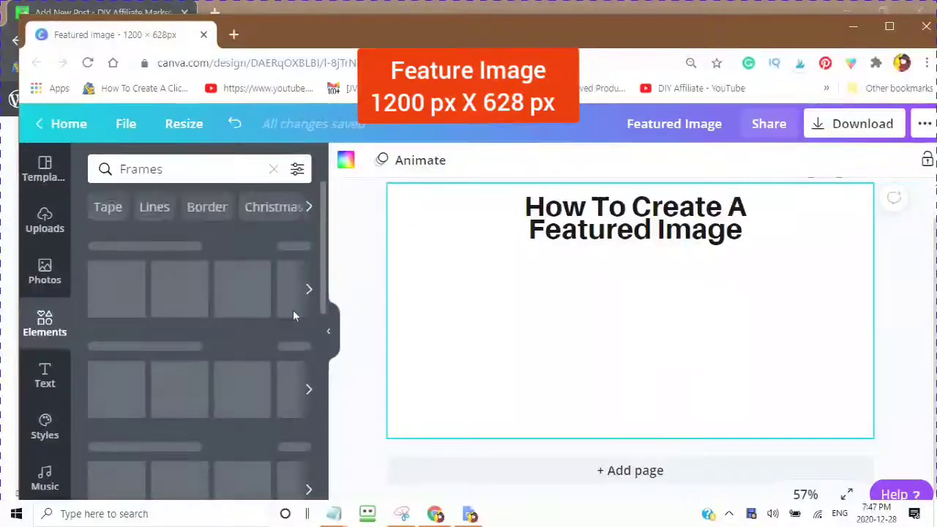
Step: Add the desktop-monitor frame to the Featured Image page
left_click(292, 315)
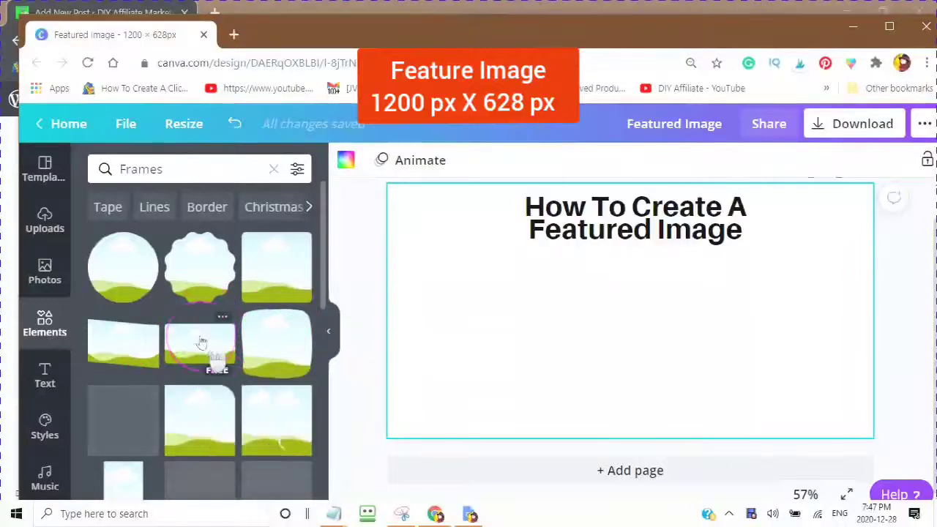
scroll(202, 337, "down", 5)
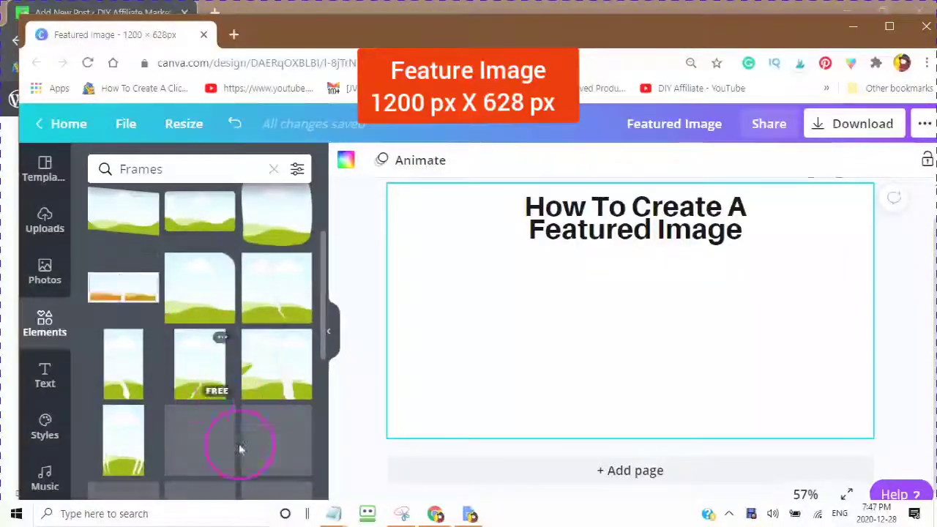
left_click(42, 251)
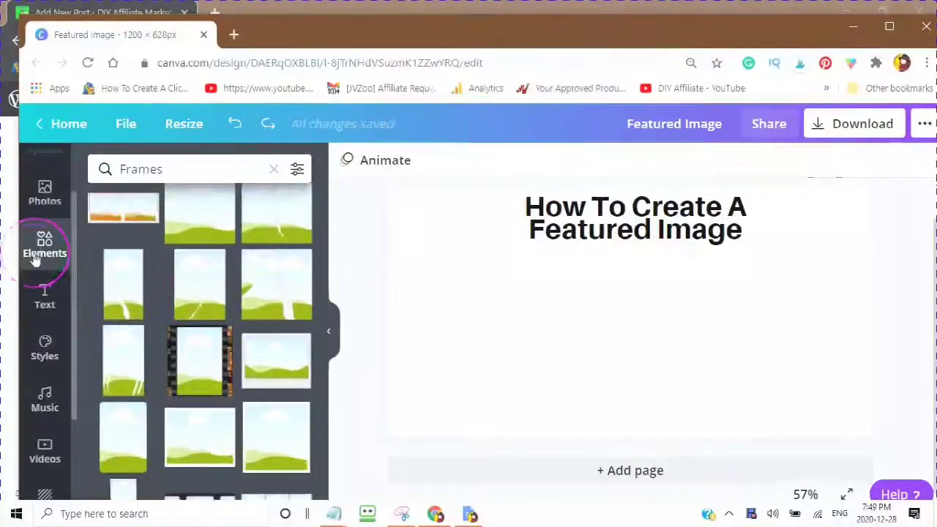
left_click(118, 390)
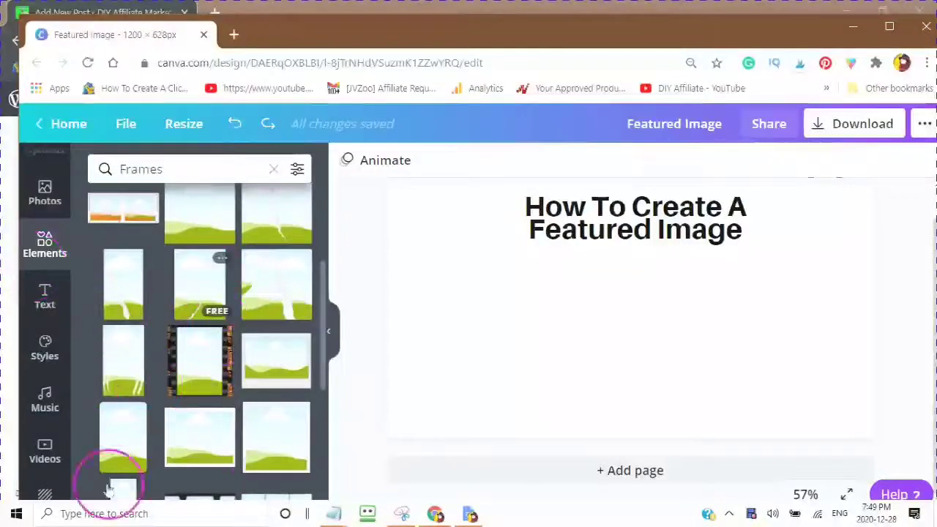
left_click(198, 341)
scroll(176, 386, "down", 5)
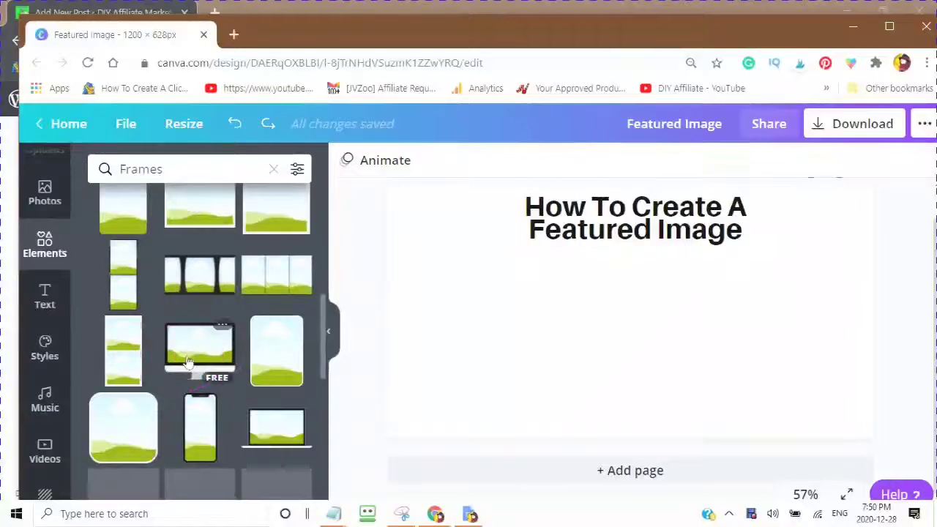
left_click(212, 353)
Step: Place the monitor frame below the heading and make its bottom bezel blue
left_click_drag(617, 273, 368, 267)
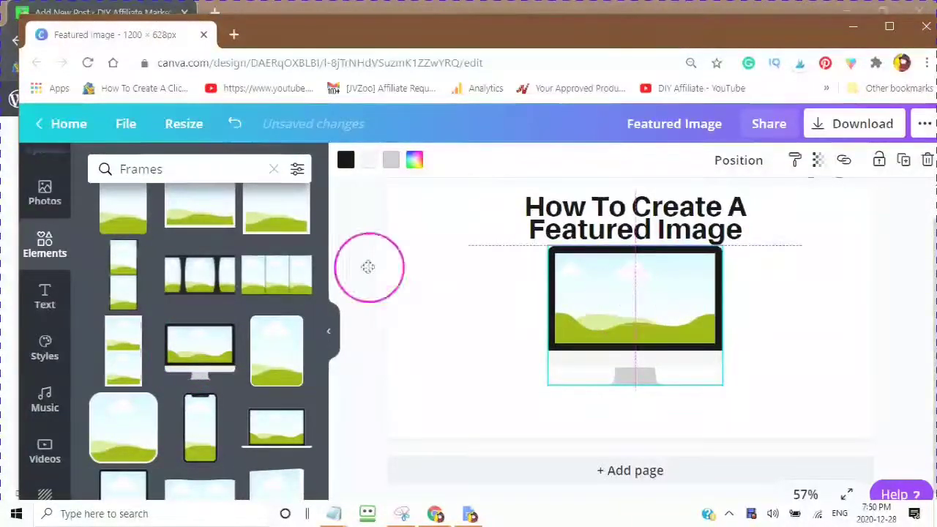
left_click(369, 161)
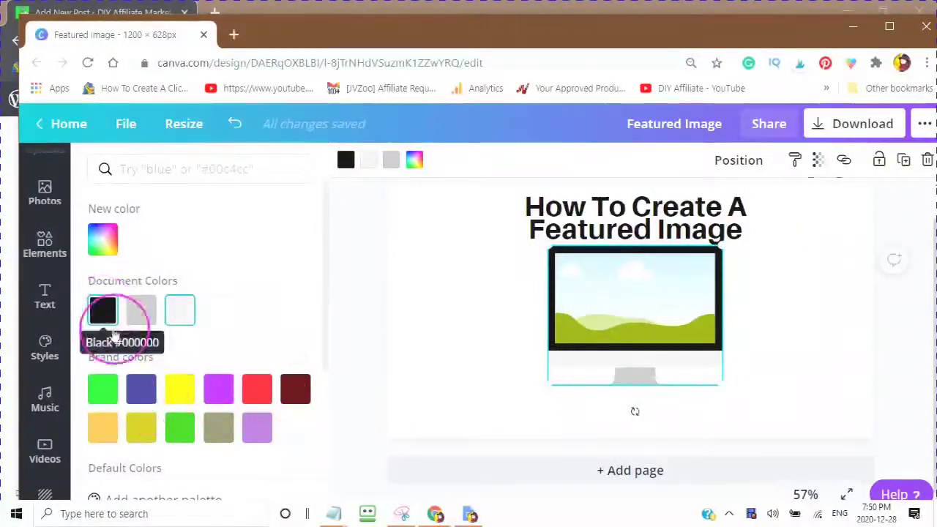
scroll(204, 385, "down", 1)
scroll(300, 387, "down", 2)
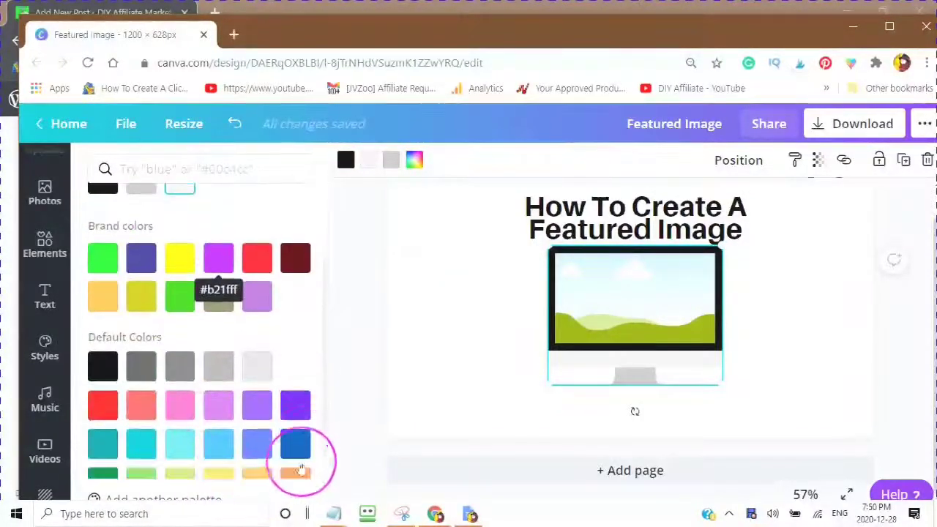
left_click(295, 444)
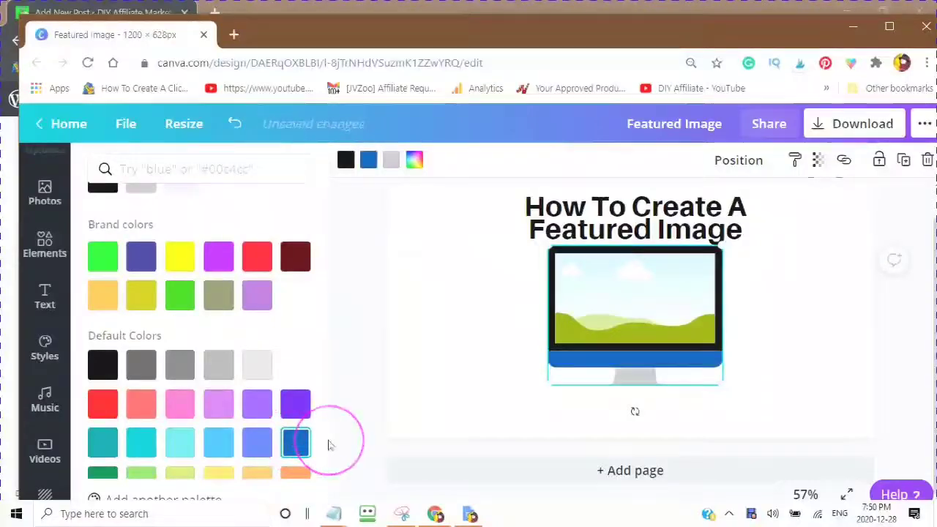
Step: Recolour the heading text to the same blue
left_click(562, 209)
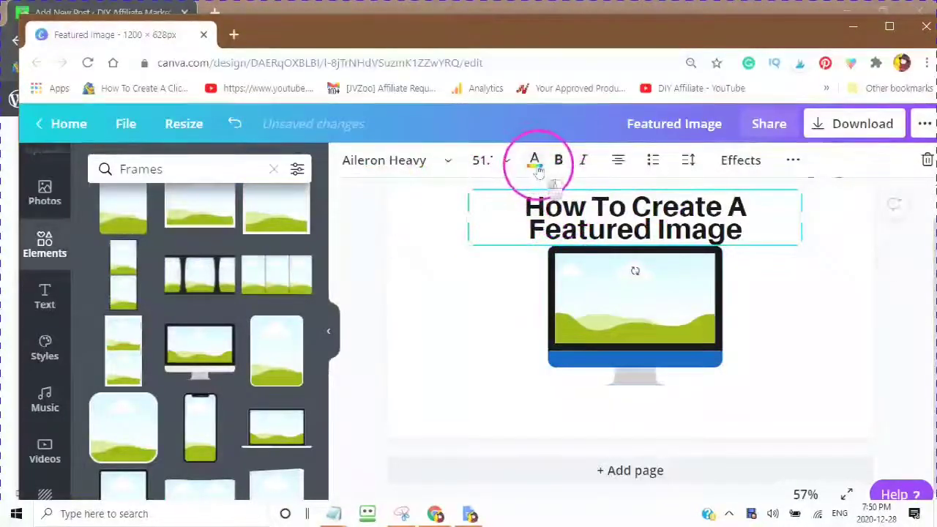
left_click(534, 161)
left_click(494, 213)
left_click(139, 310)
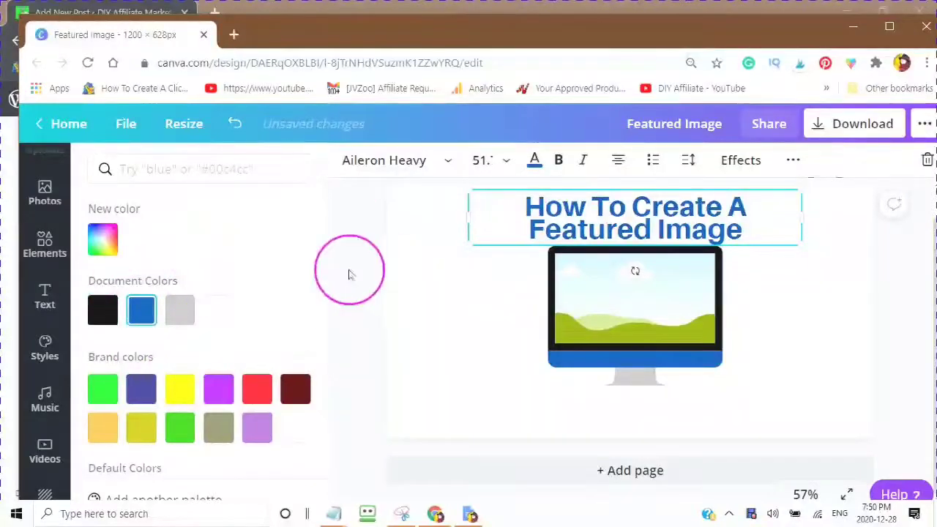
Step: Change the monitor frame's stand from grey to black
left_click(633, 386)
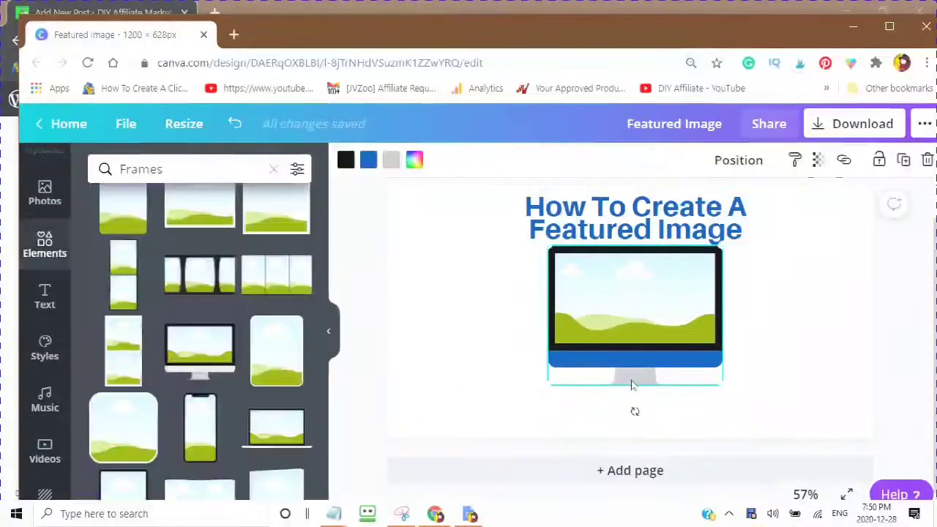
left_click(390, 161)
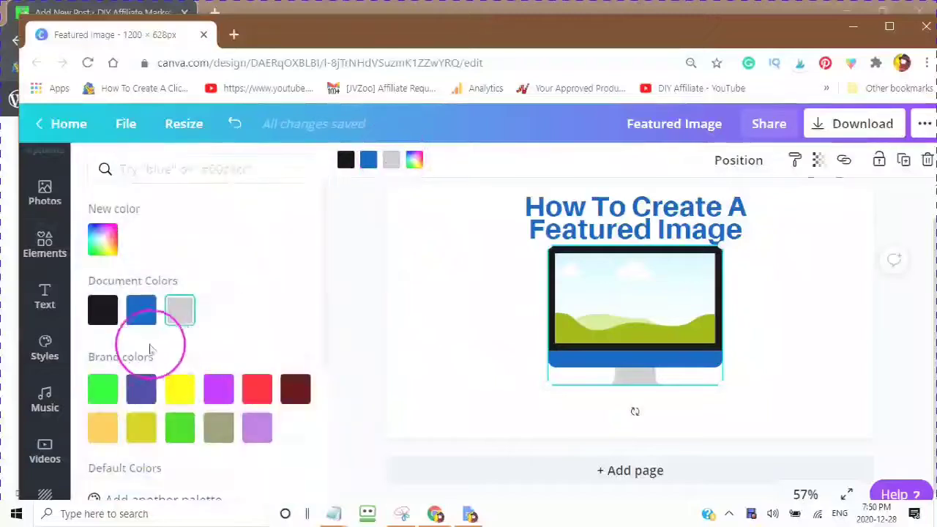
left_click(103, 313)
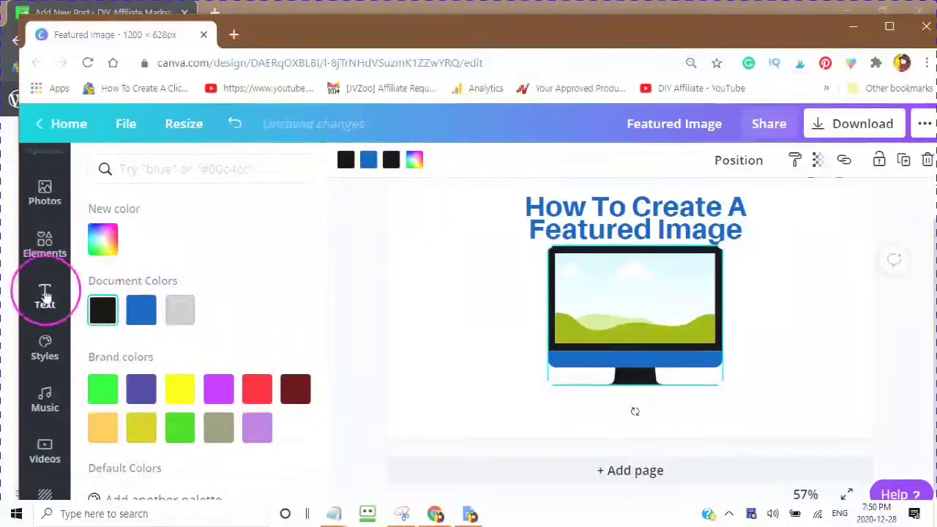
scroll(40, 219, "up", 2)
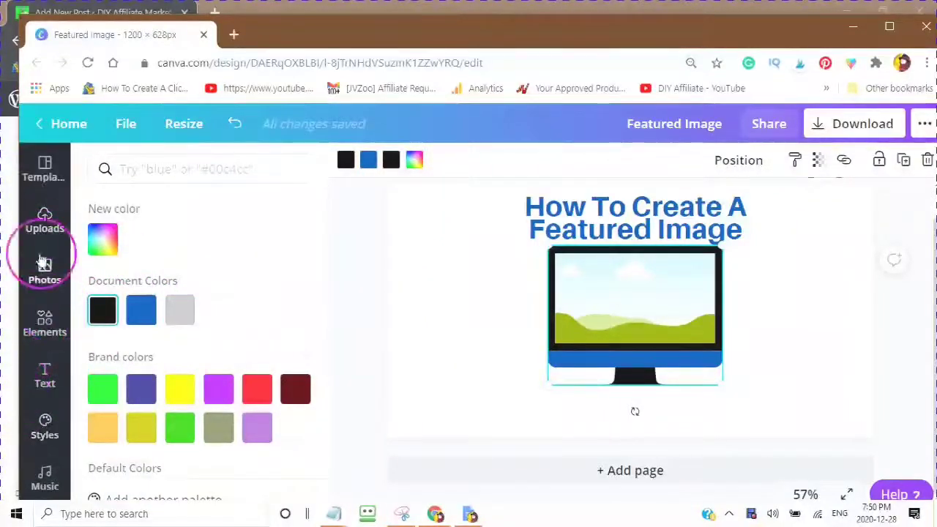
left_click(45, 220)
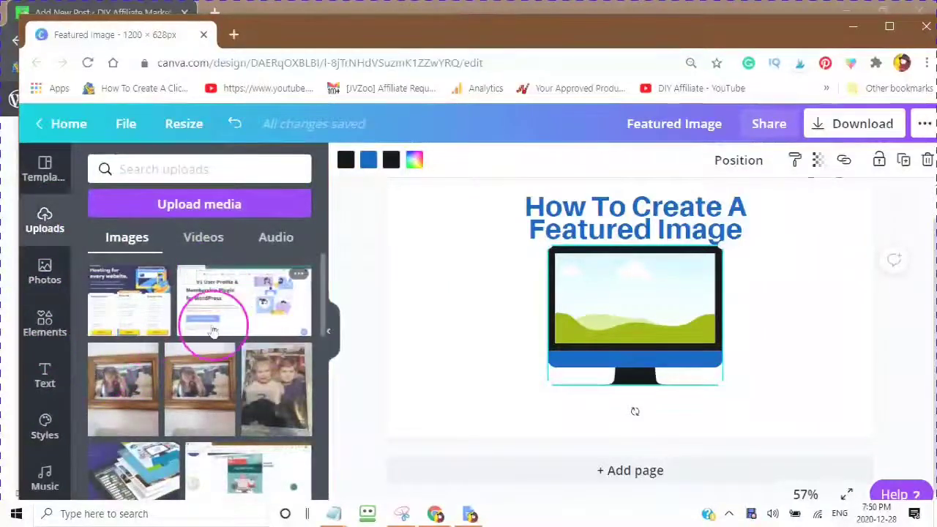
Step: Drop the uploaded membership plugin screenshot into the monitor frame's screen
left_click_drag(234, 311, 586, 335)
left_click(773, 359)
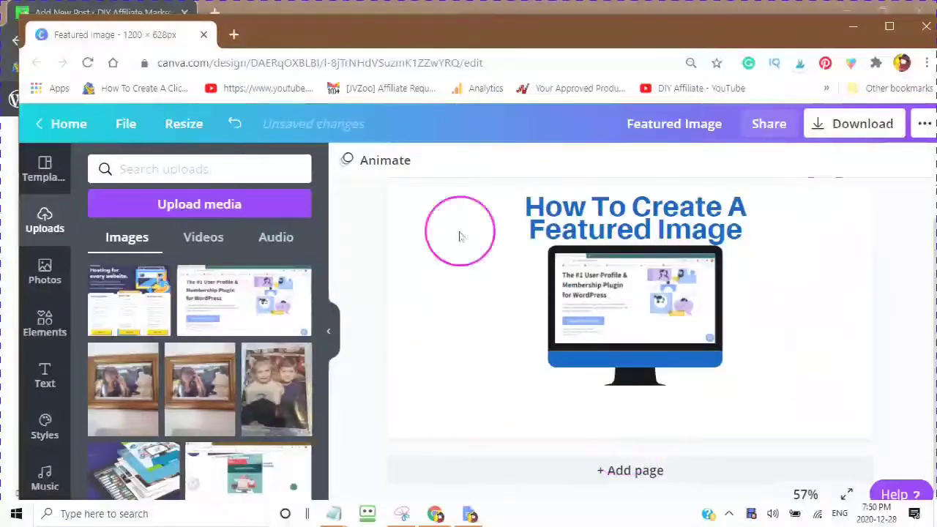
left_click(622, 245)
left_click(604, 216)
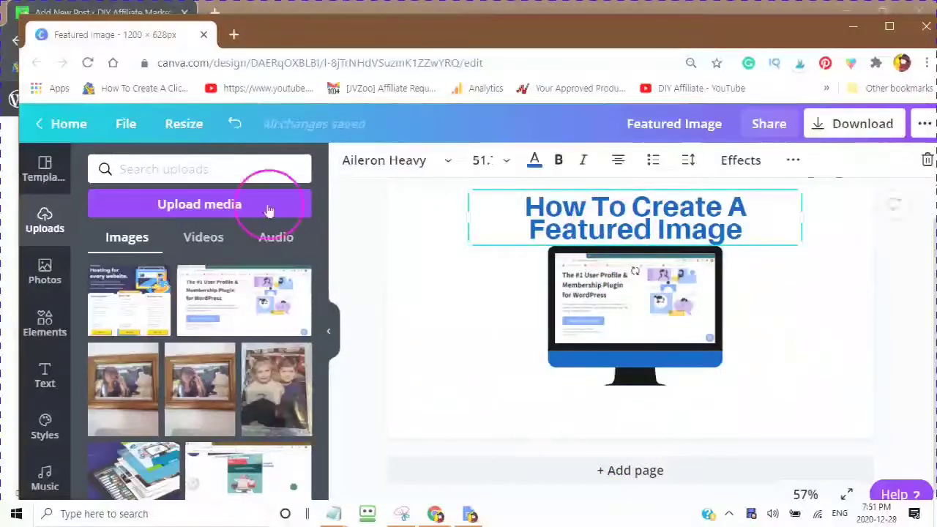
left_click(794, 162)
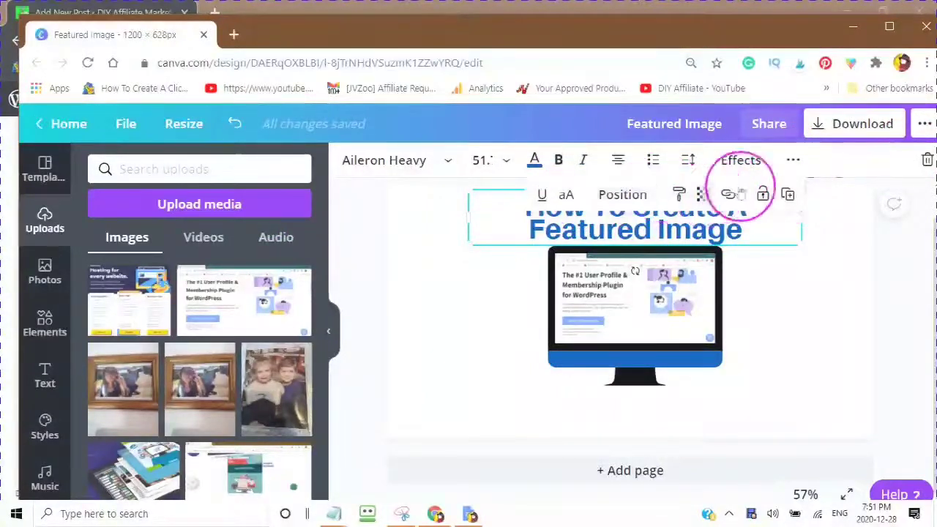
Step: Duplicate the title and move the copy below the monitor
left_click(788, 196)
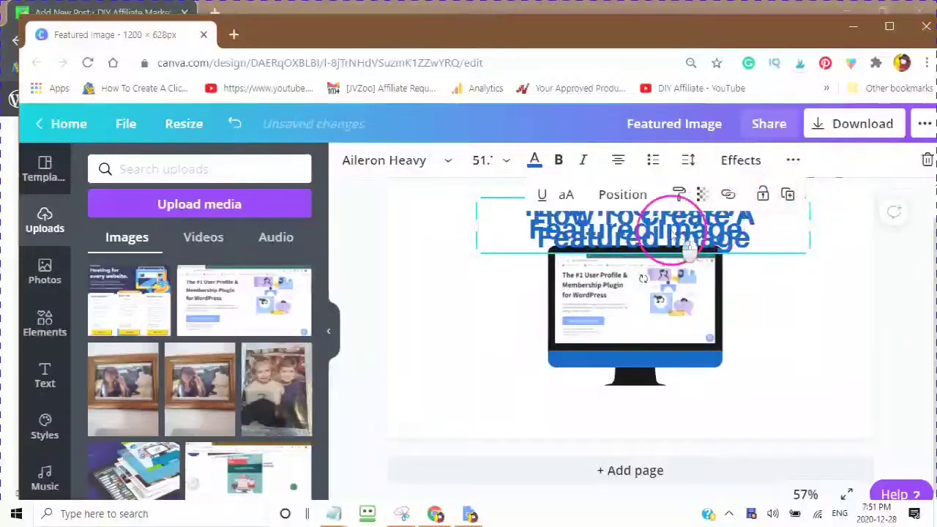
left_click_drag(653, 368, 657, 420)
left_click(628, 203)
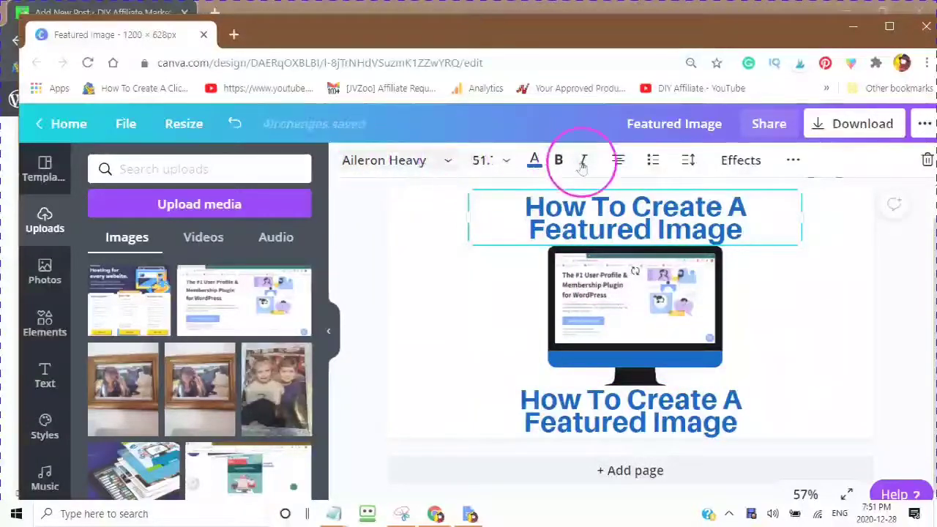
left_click(628, 422)
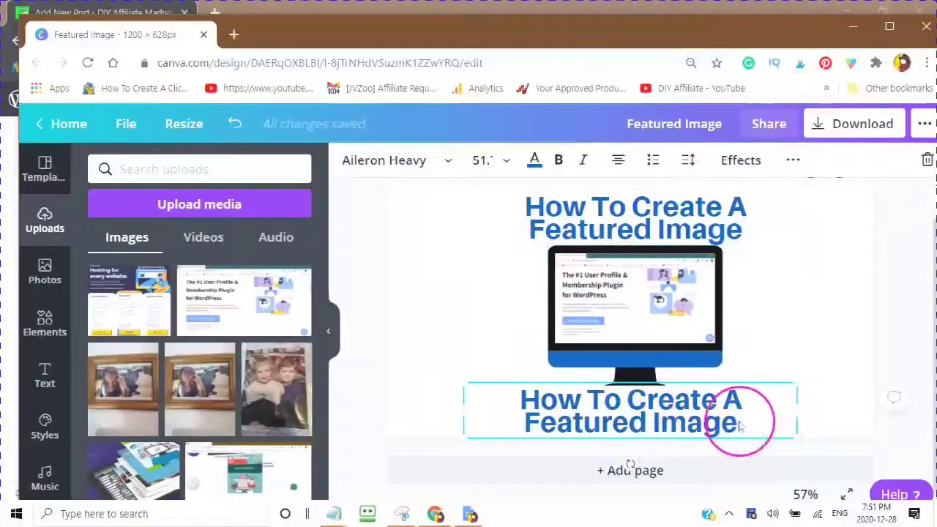
left_click_drag(737, 422, 501, 401)
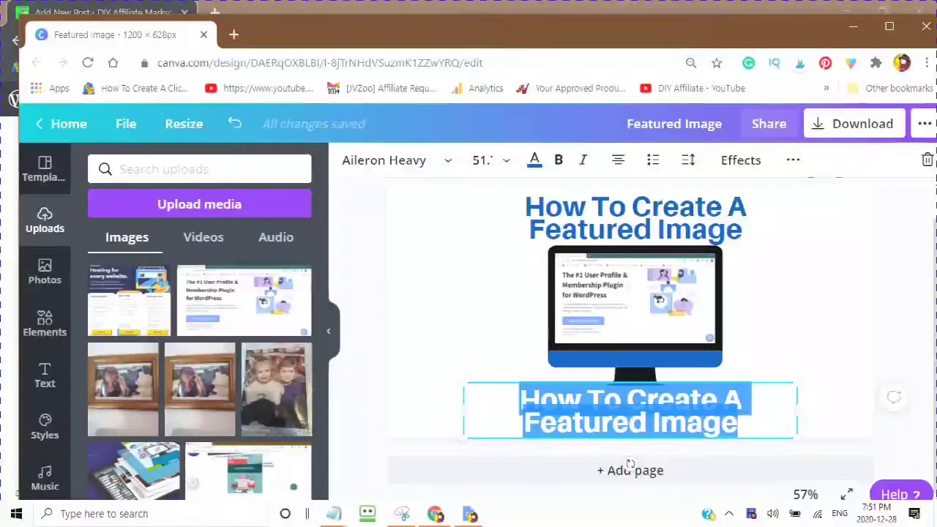
Step: Make the copy read 'Image Dimensions' / '1200 px X 628' at font size 42
type("Image")
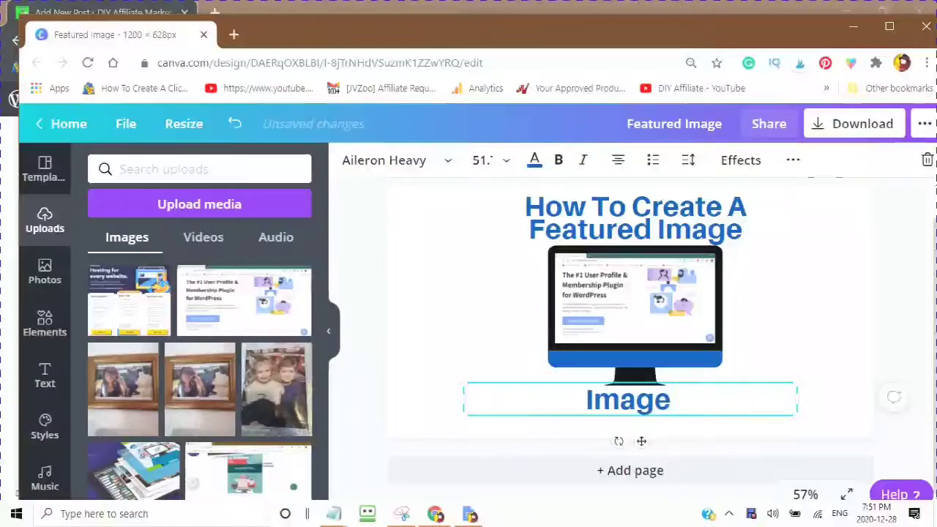
type(" Di")
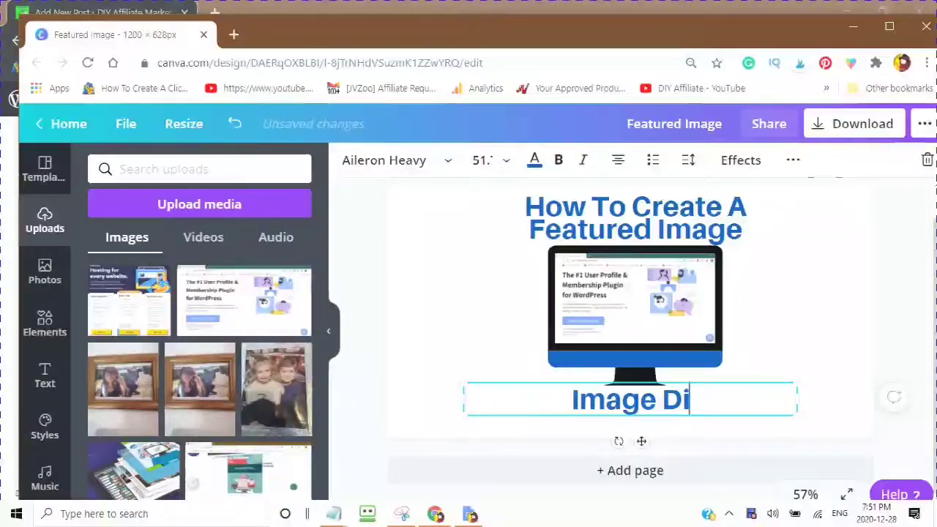
type("mensions")
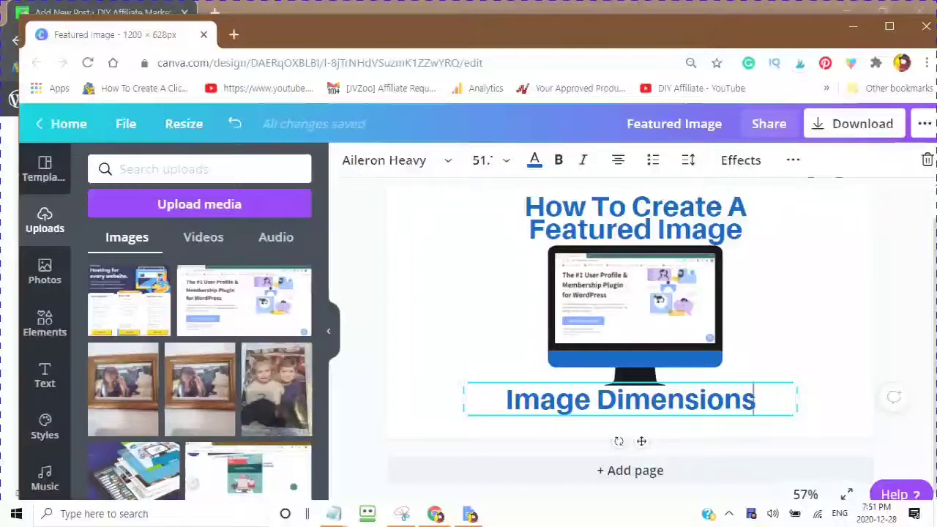
key("Return")
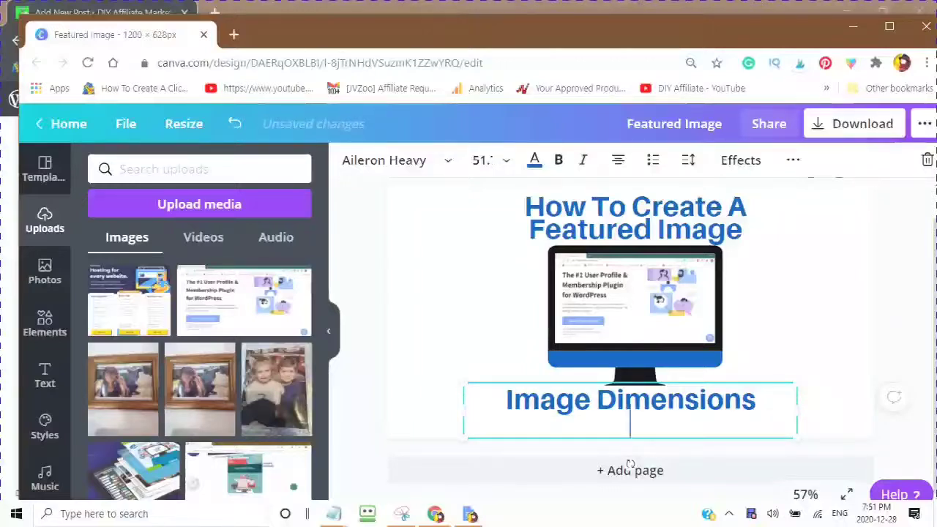
type("1200 px ")
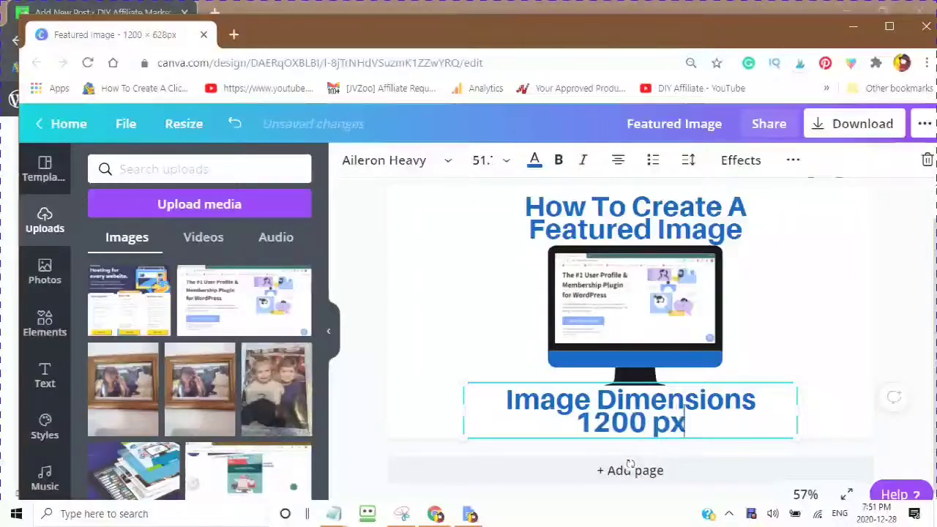
type("X")
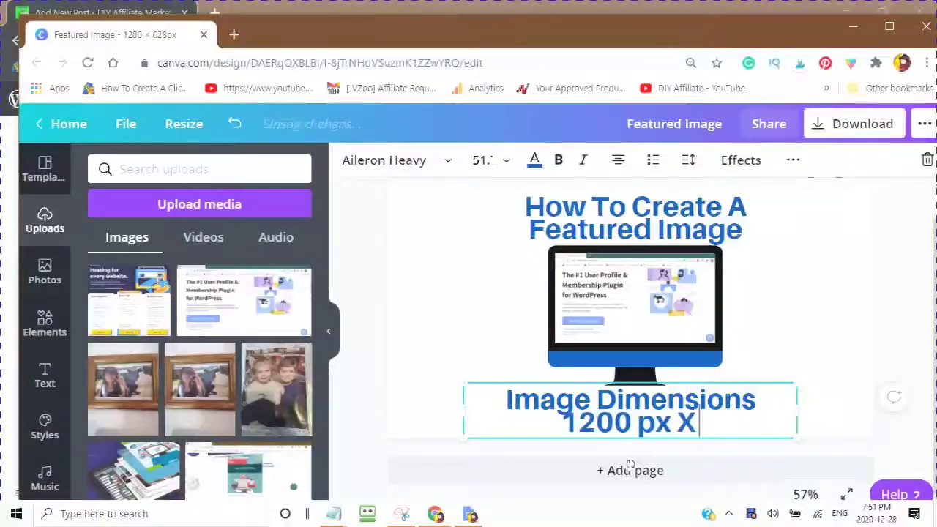
type(" 628")
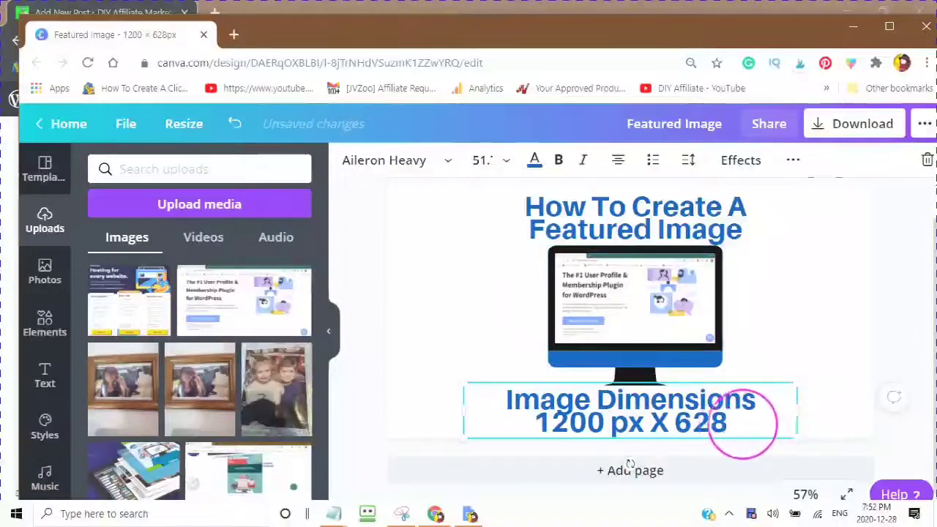
left_click_drag(728, 423, 472, 391)
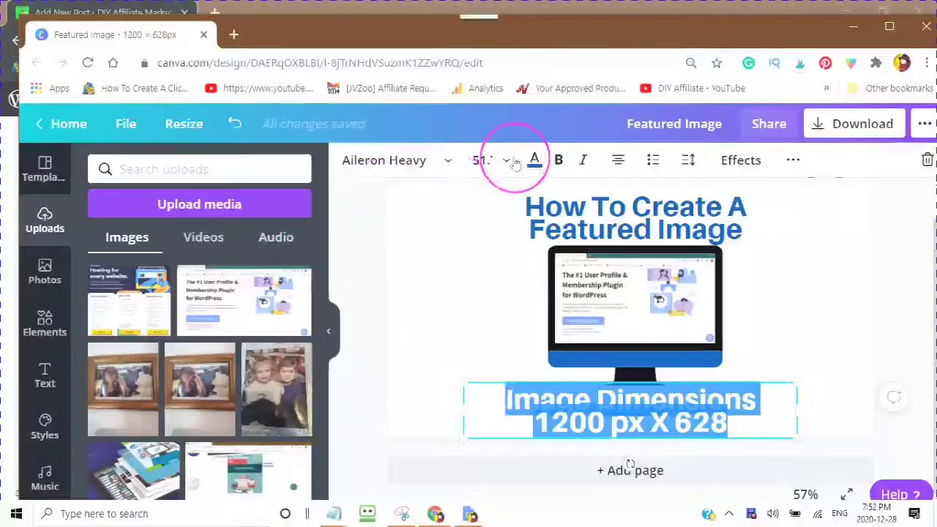
left_click(486, 159)
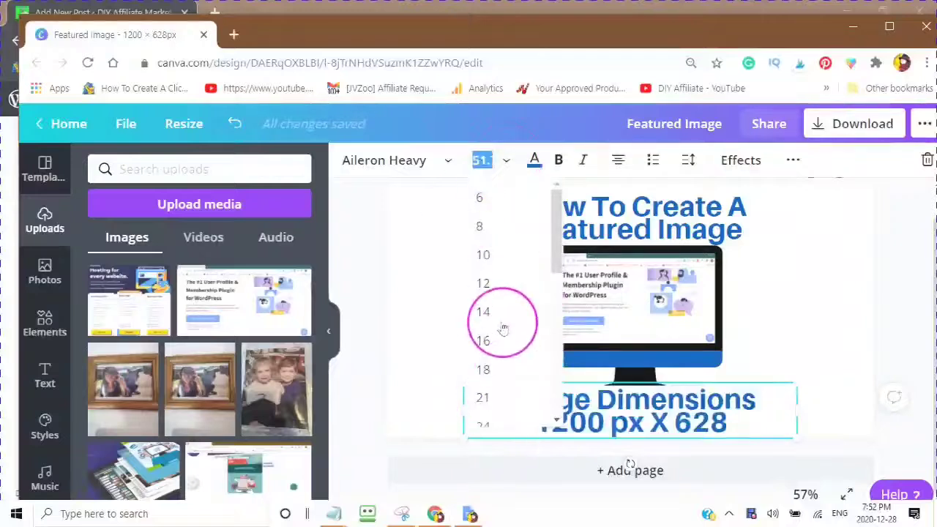
scroll(502, 317, "down", 3)
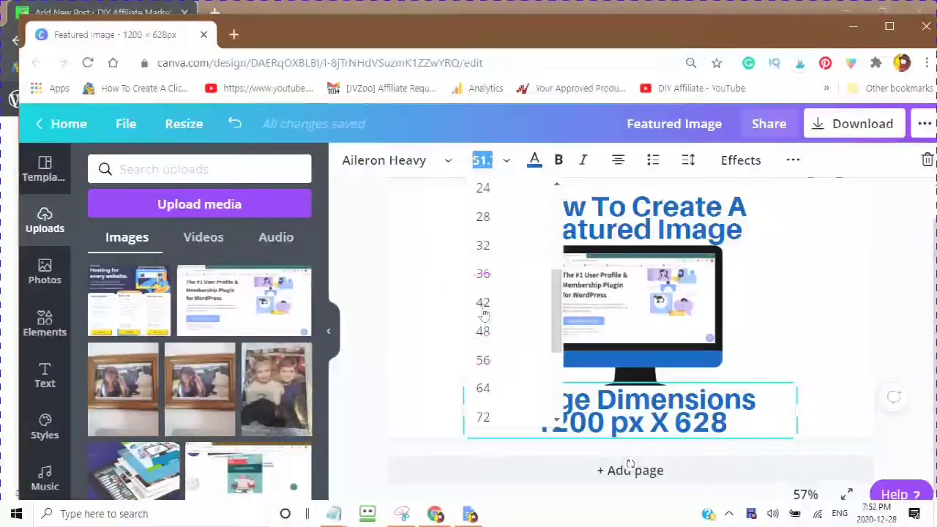
left_click(483, 310)
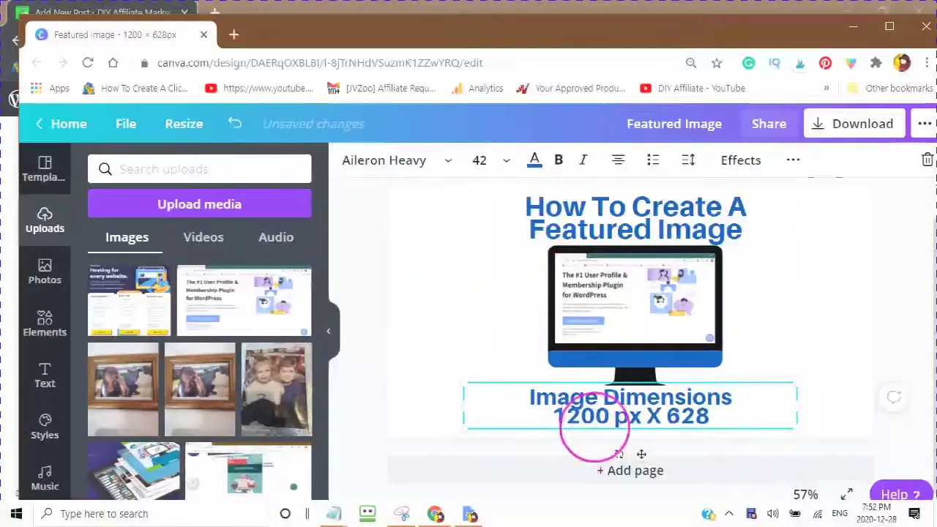
left_click_drag(596, 416, 664, 416)
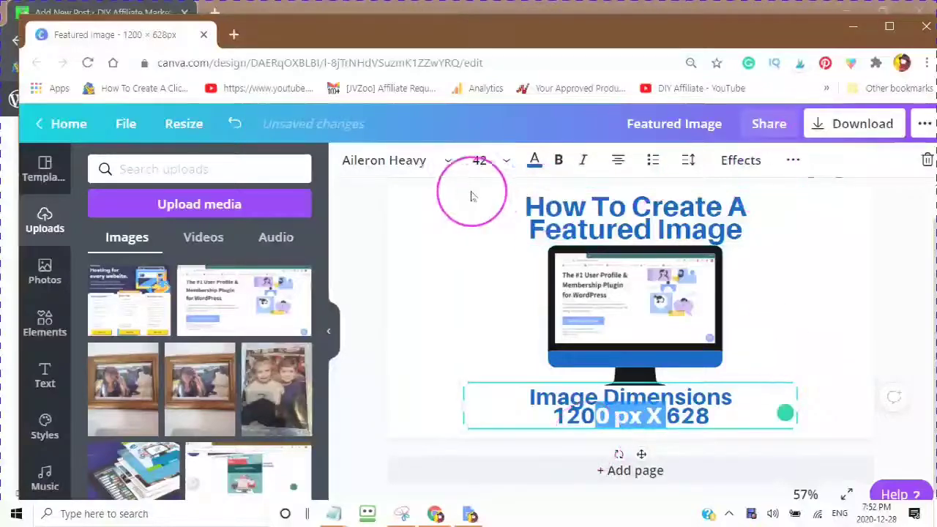
Step: Select the Image Dimensions text box under the monitor and enlarge it slightly
left_click(688, 199)
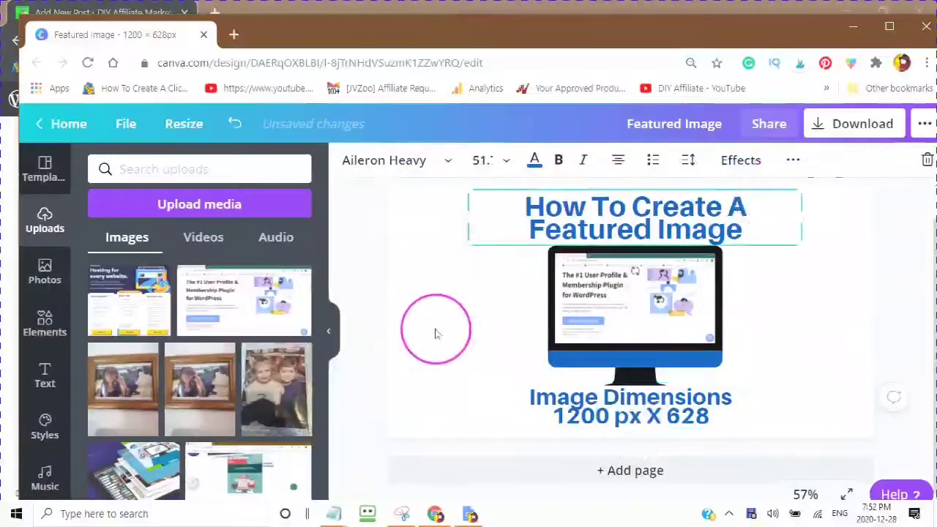
left_click(452, 301)
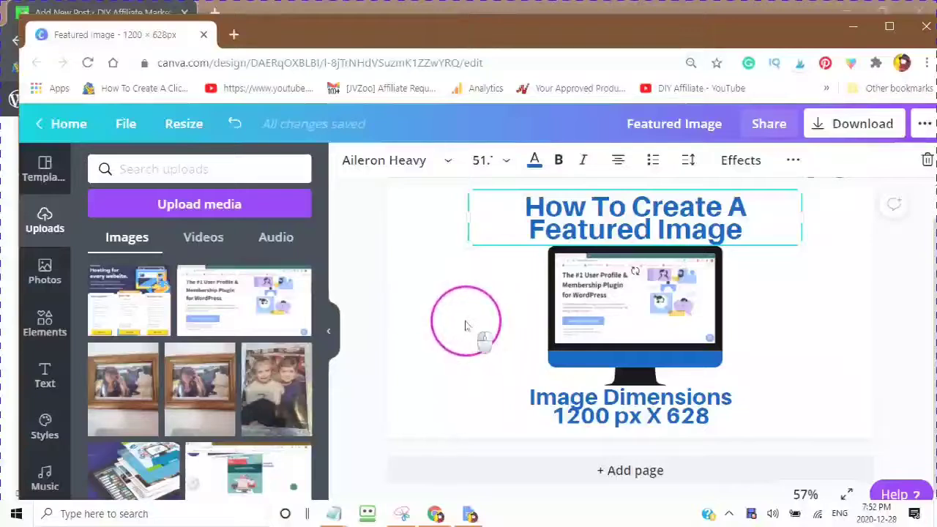
left_click(465, 423)
left_click_drag(454, 432, 445, 431)
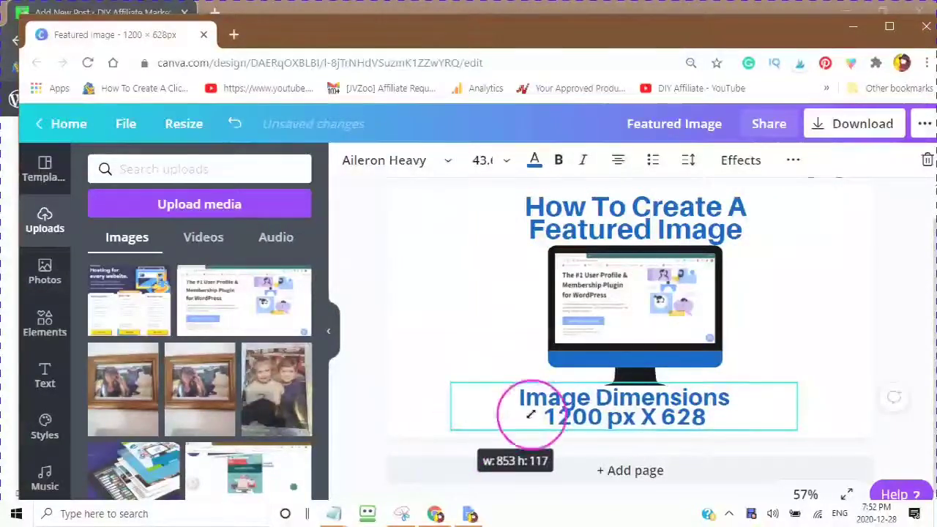
left_click(662, 423)
Step: Recolour the words 'Image Dimensions' red, leaving '1200 px X 628' blue
left_click(597, 419)
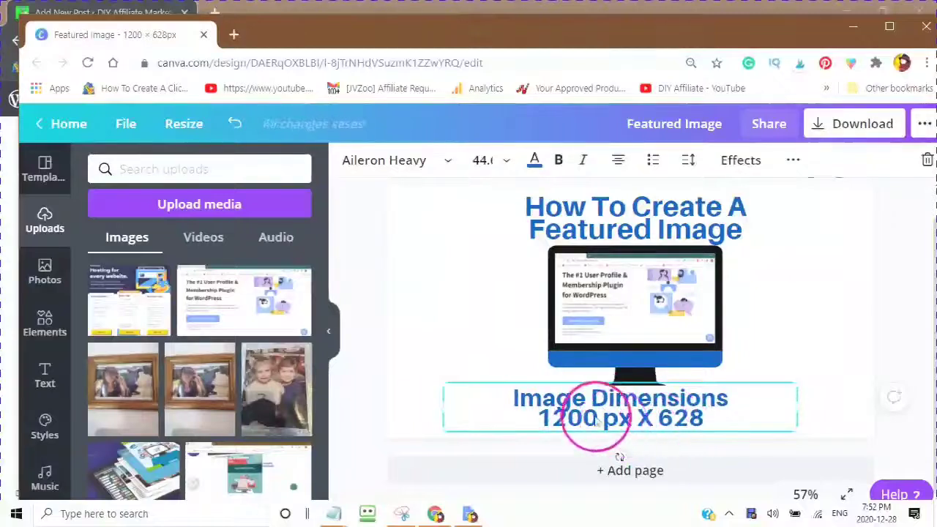
left_click_drag(560, 393, 736, 388)
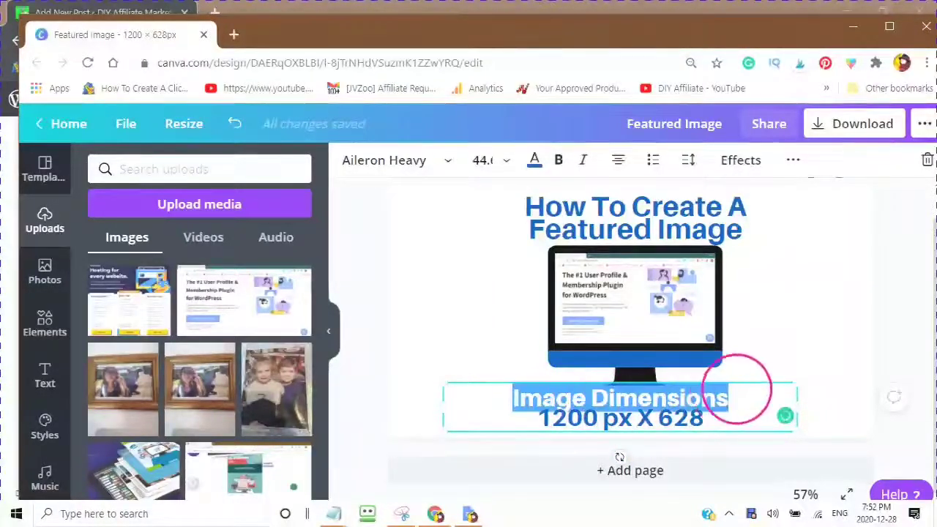
left_click(535, 160)
left_click(256, 388)
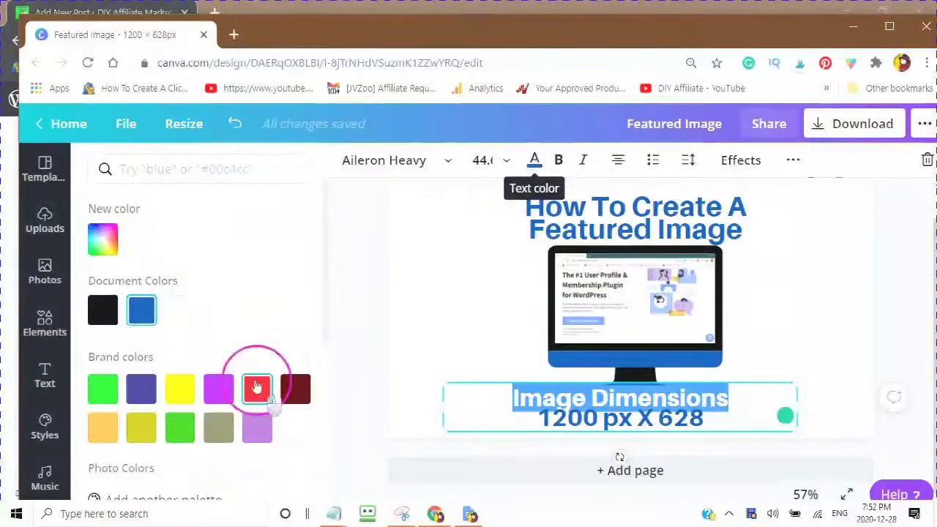
left_click(450, 314)
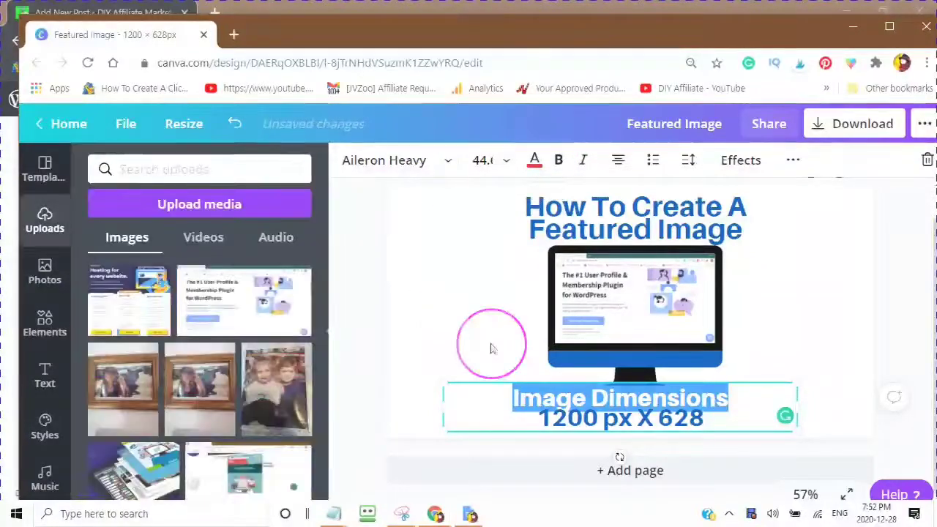
left_click(499, 344)
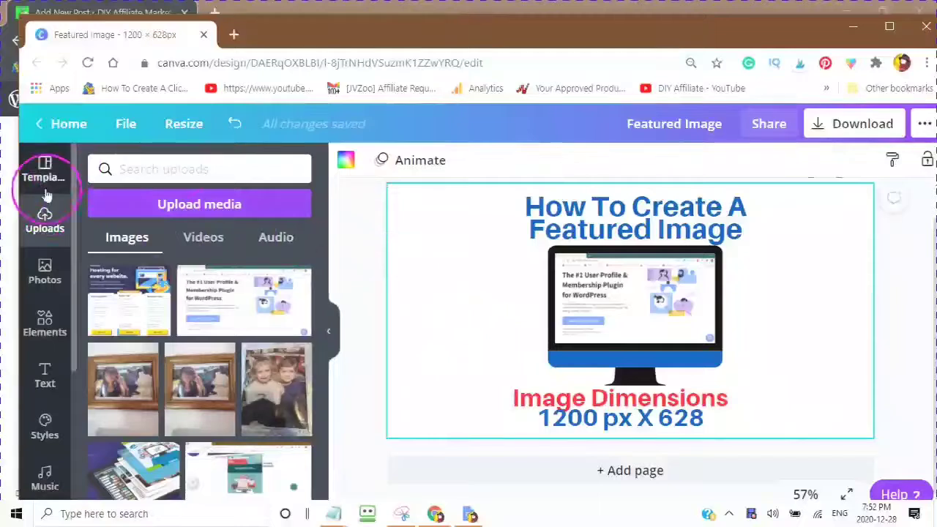
Step: Scroll through the left sidebar's options
scroll(50, 429, "down", 2)
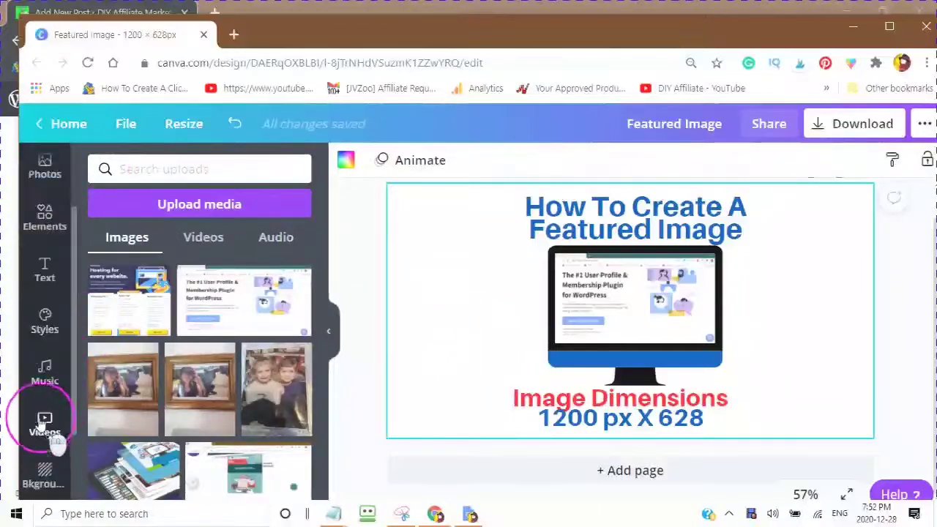
scroll(57, 439, "up", 2)
scroll(35, 329, "down", 2)
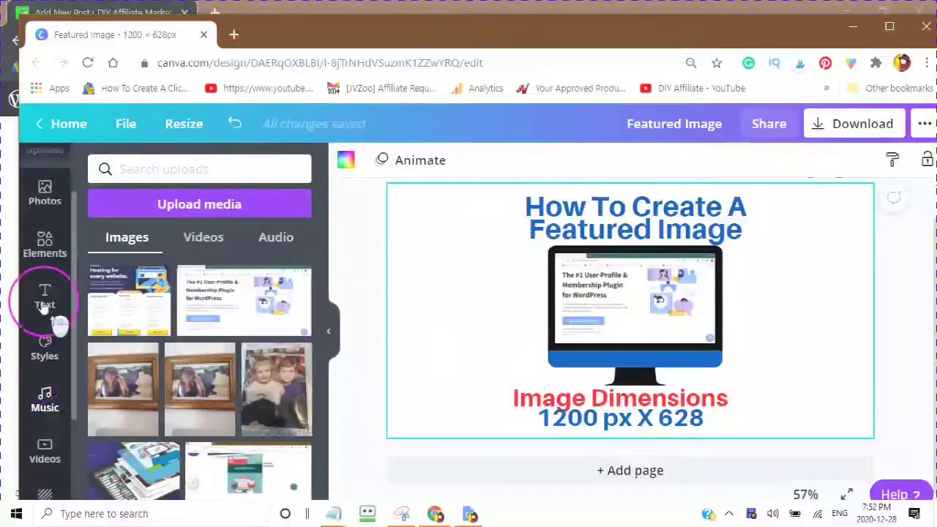
scroll(51, 311, "up", 2)
scroll(41, 352, "down", 4)
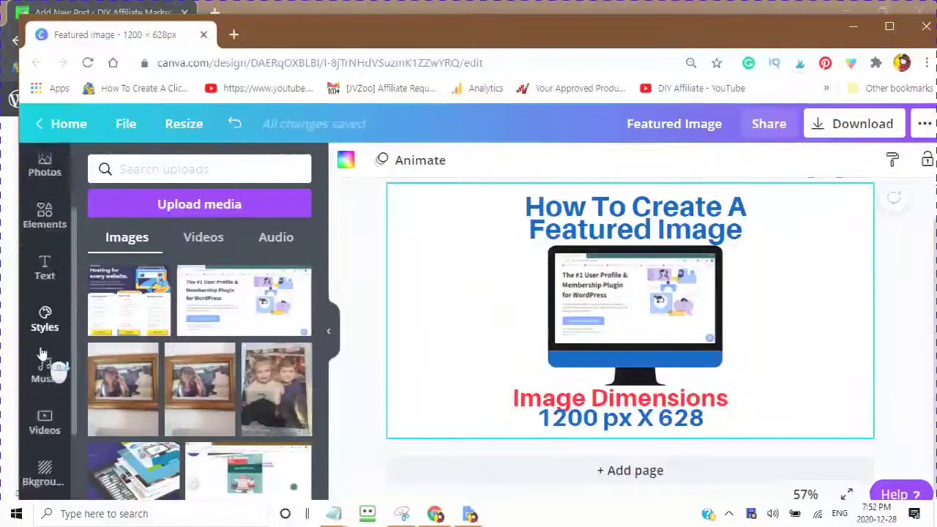
Step: Bring up the custom colour choices for the page background
left_click(42, 341)
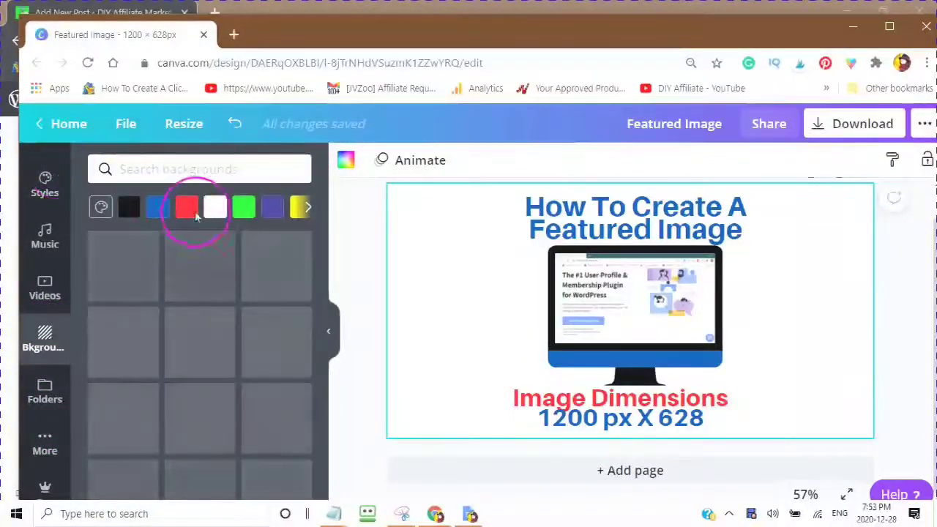
left_click(243, 207)
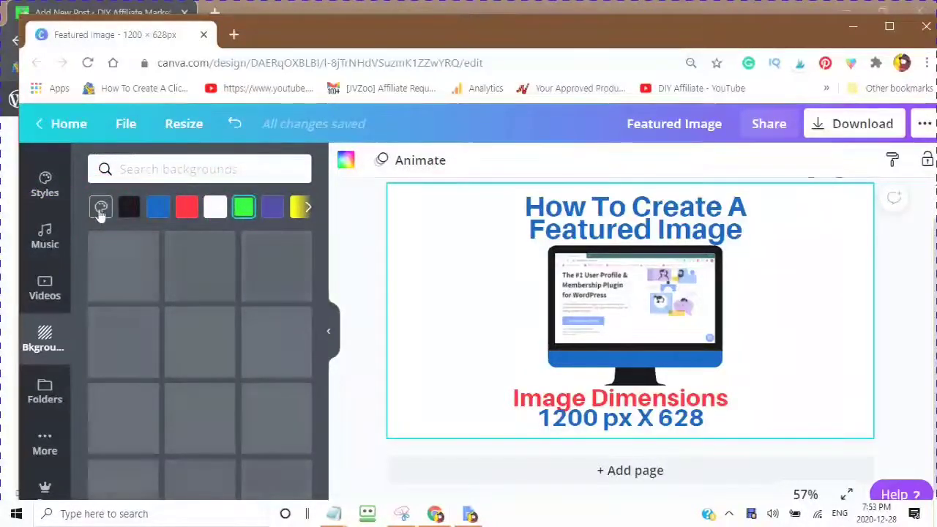
left_click(99, 206)
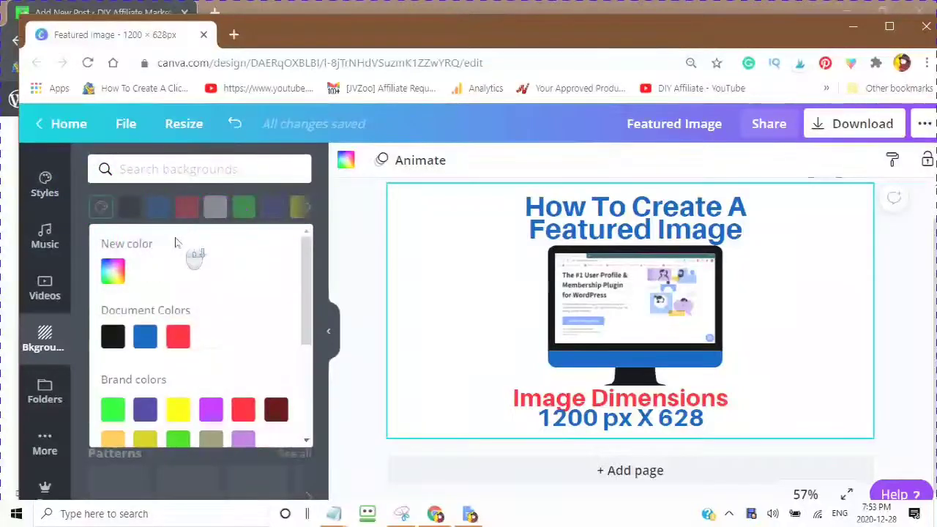
scroll(175, 243, "down", 3)
scroll(149, 258, "up", 3)
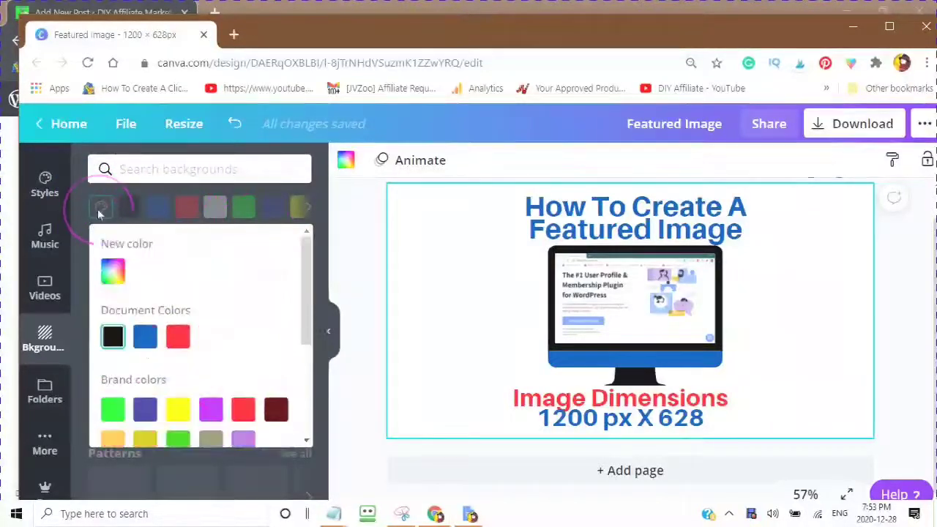
scroll(234, 319, "down", 2)
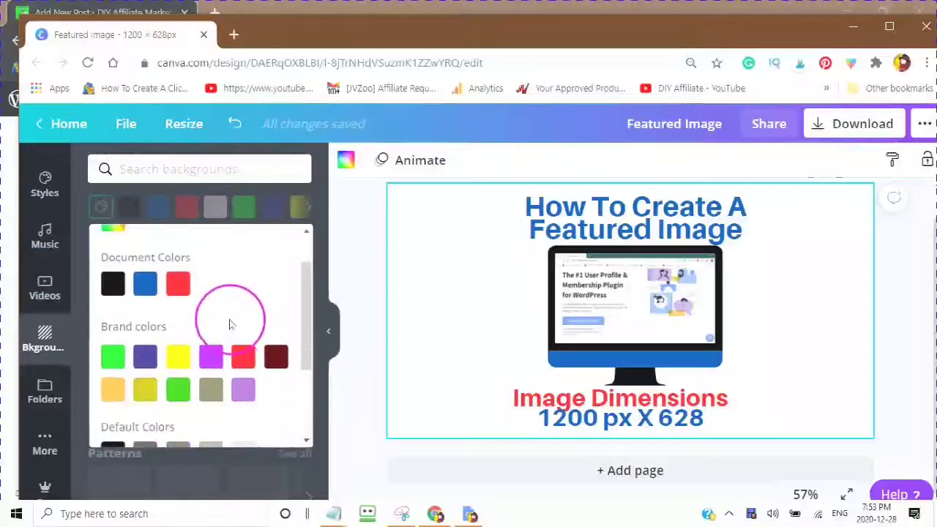
scroll(219, 309, "up", 3)
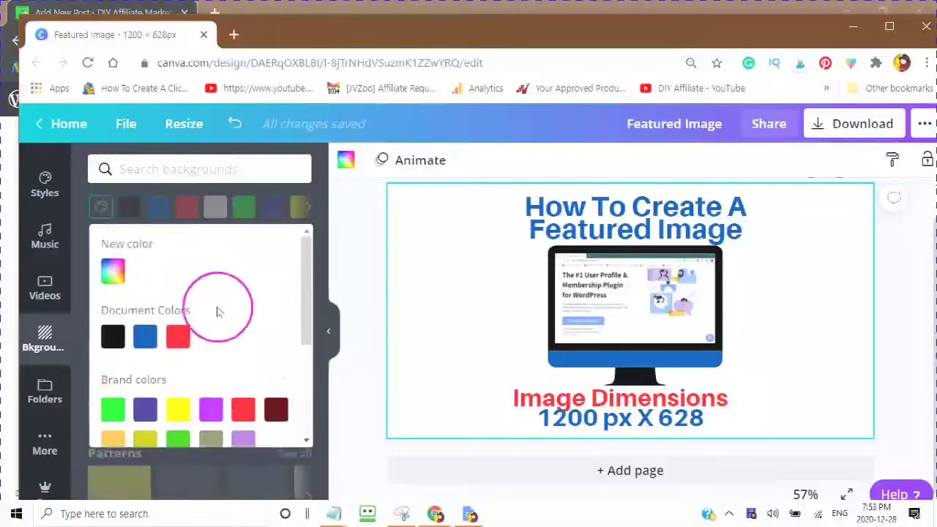
Step: Adjust a new background colour through #A9CF12 and #D5EA81 to pale yellow #EADA81
left_click(111, 273)
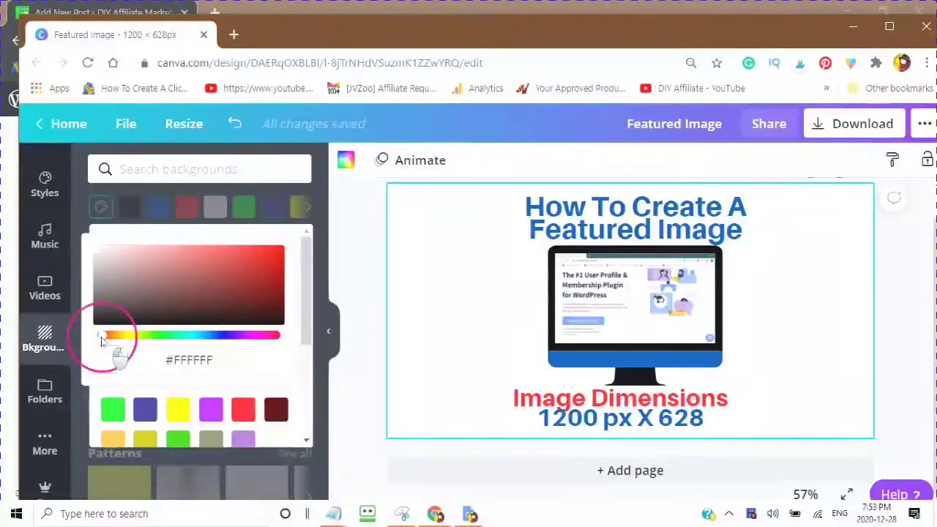
left_click_drag(101, 337, 134, 341)
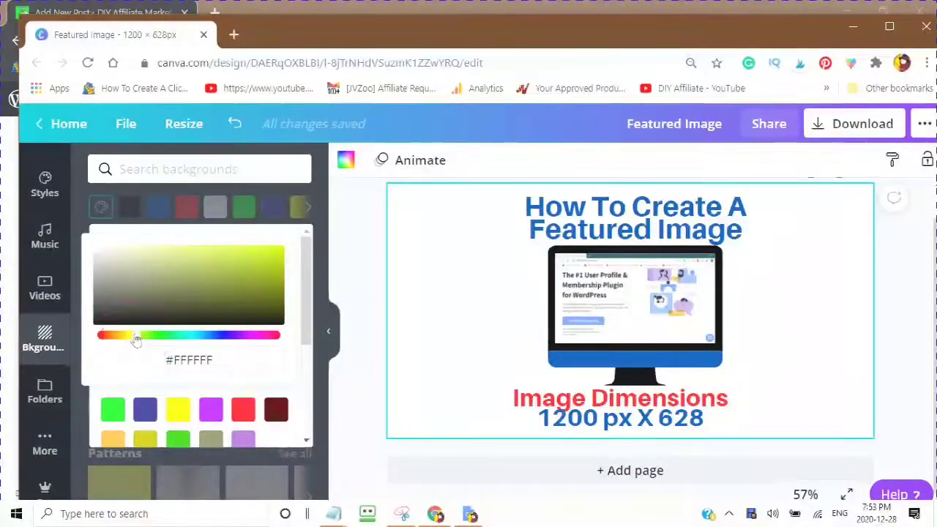
left_click(119, 353)
left_click(274, 274)
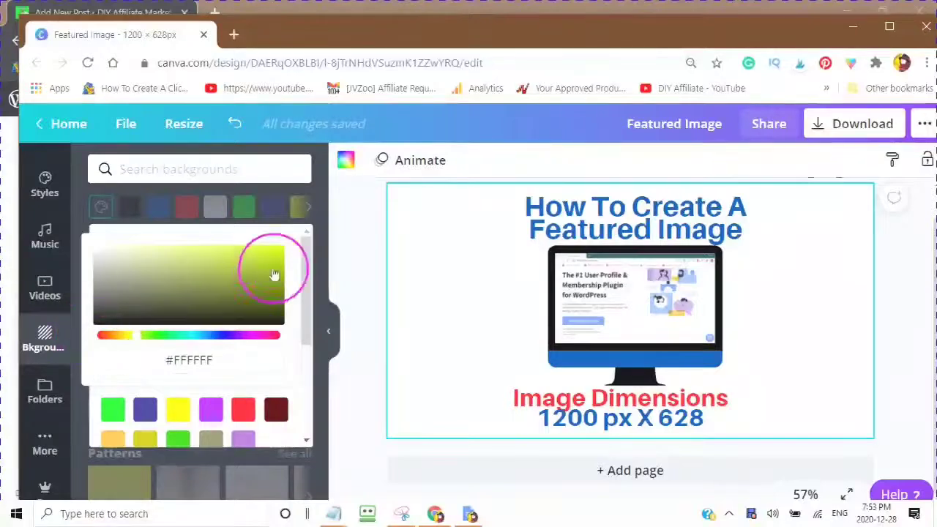
left_click(267, 263)
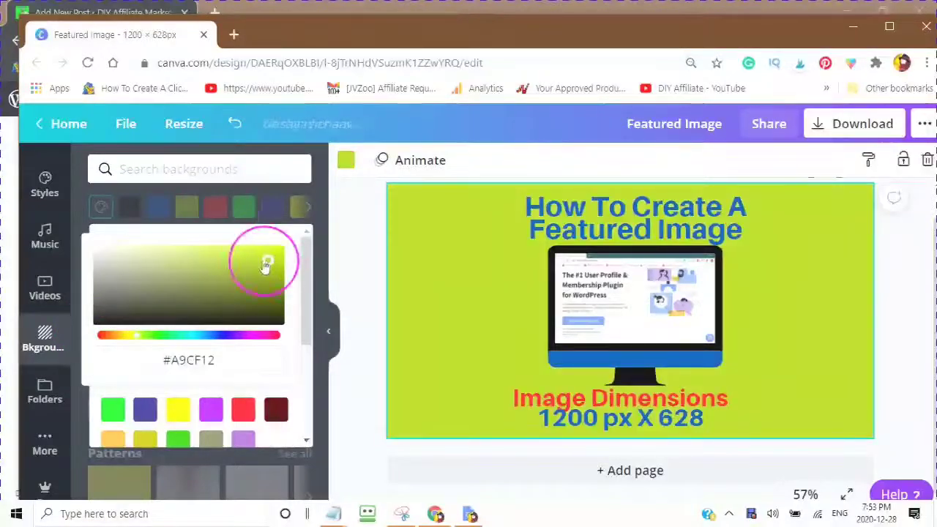
left_click(181, 259)
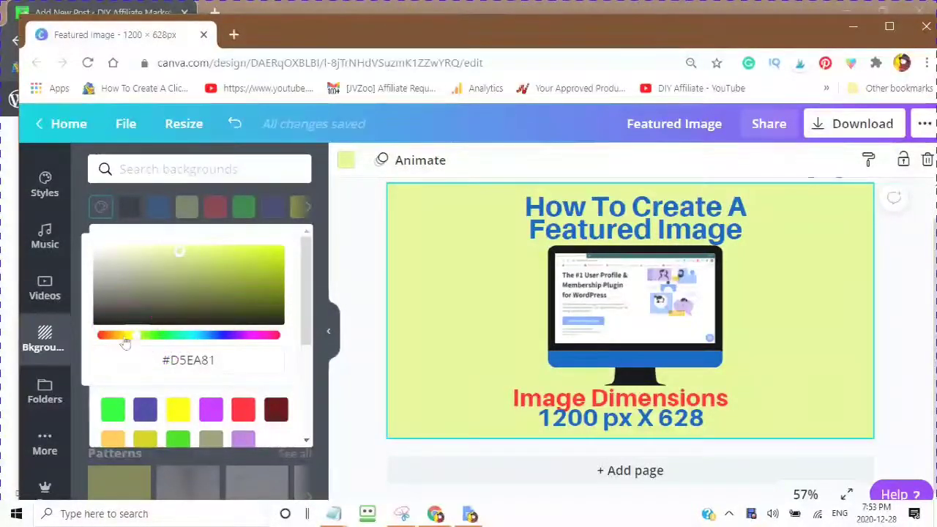
left_click_drag(134, 343, 126, 338)
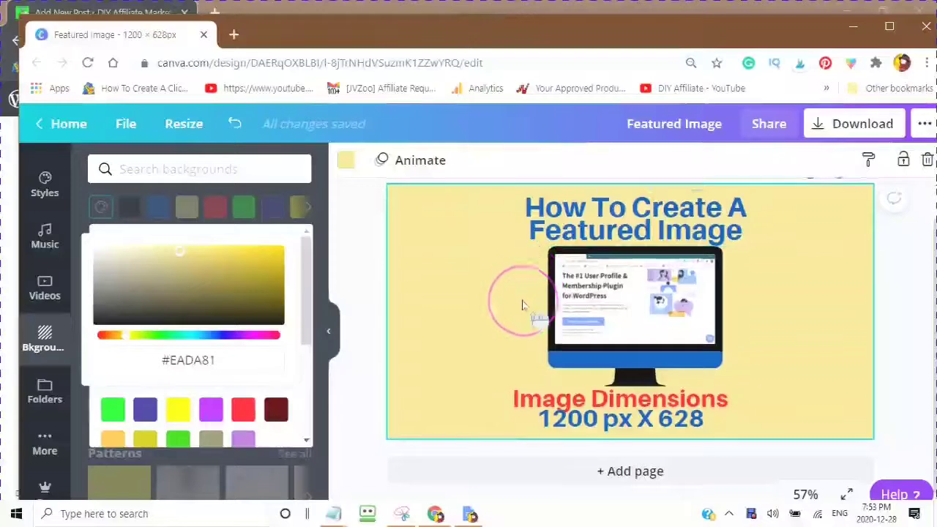
scroll(523, 291, "up", 1)
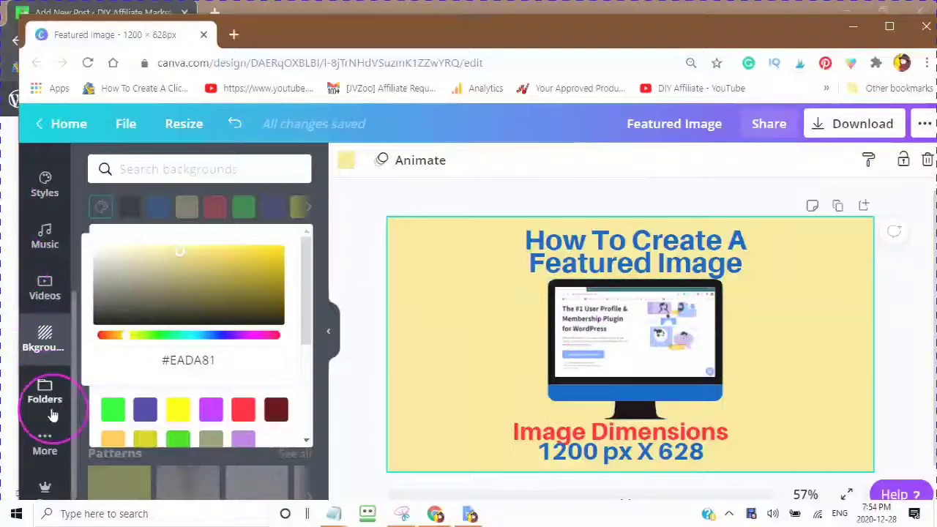
scroll(36, 293, "up", 2)
scroll(36, 292, "up", 1)
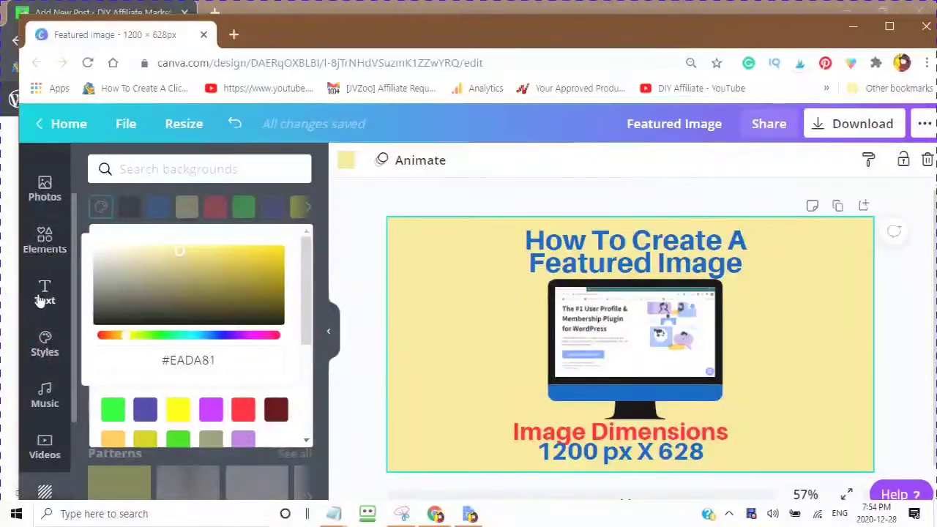
Step: Add a subheading text box and move it left of the monitor
left_click(42, 296)
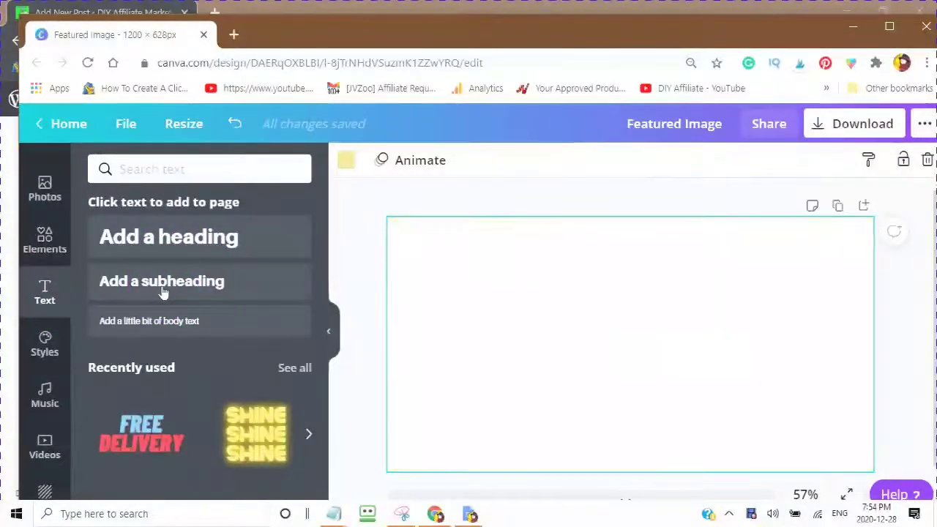
left_click(162, 292)
left_click_drag(732, 429, 646, 375)
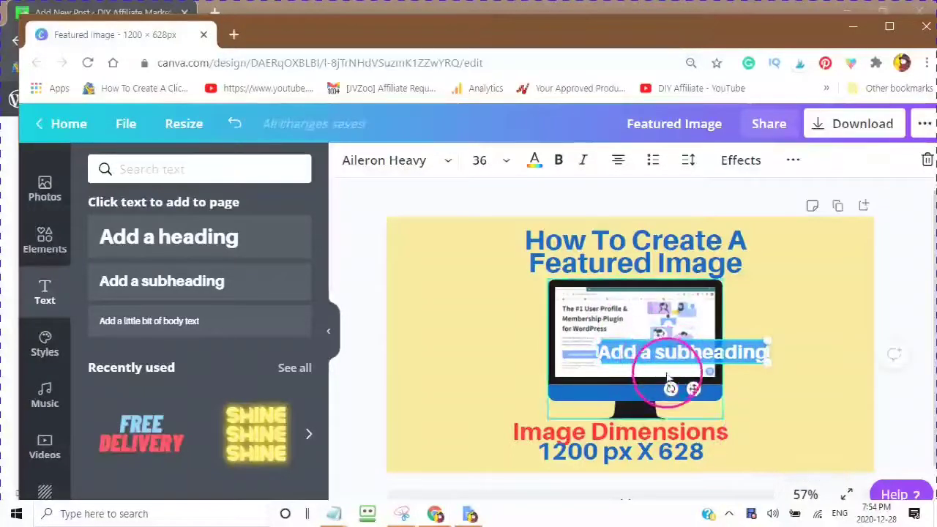
left_click(664, 383)
left_click(648, 358)
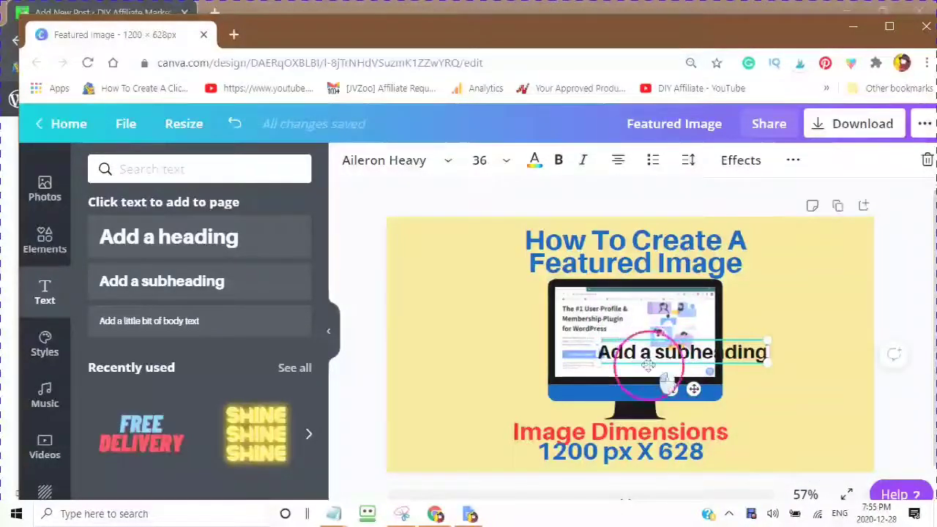
left_click_drag(647, 366, 444, 341)
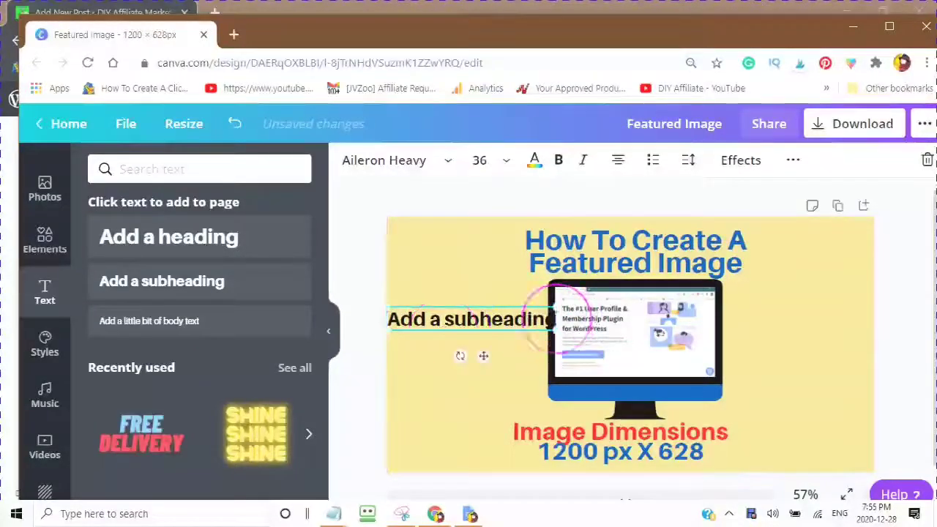
Step: Narrow the box, retype it as 'Add Offer Here' at about 32 pt, and nudge it closer
left_click(554, 319)
left_click_drag(553, 319, 500, 339)
type("Add Offer Here")
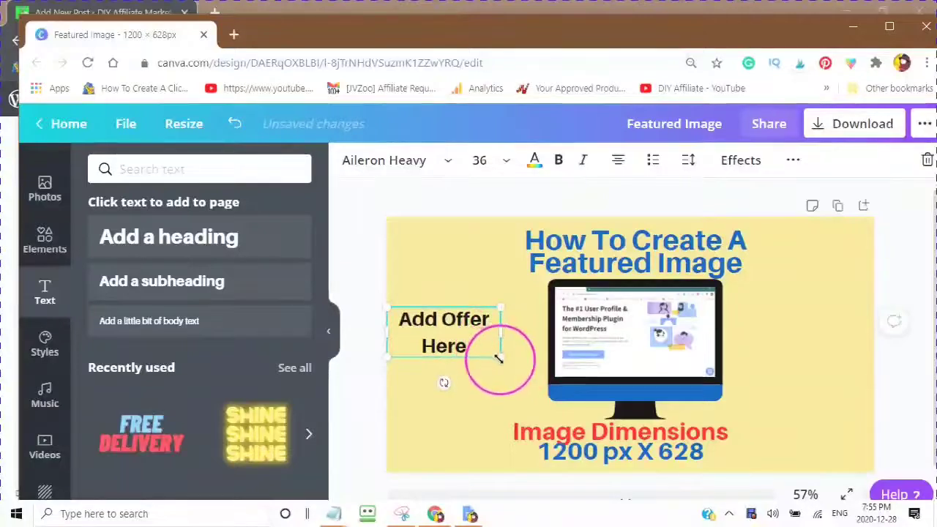
left_click_drag(497, 358, 524, 371)
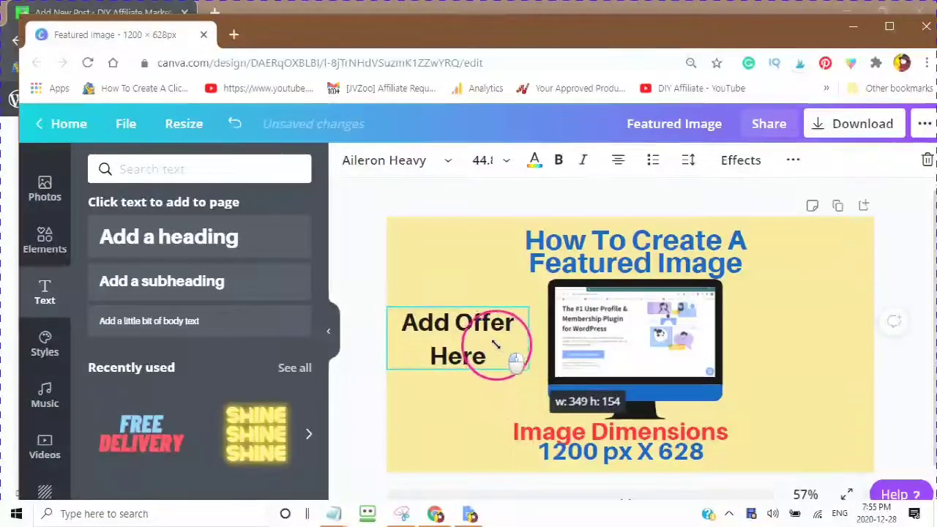
left_click_drag(495, 344, 490, 343)
left_click(434, 322)
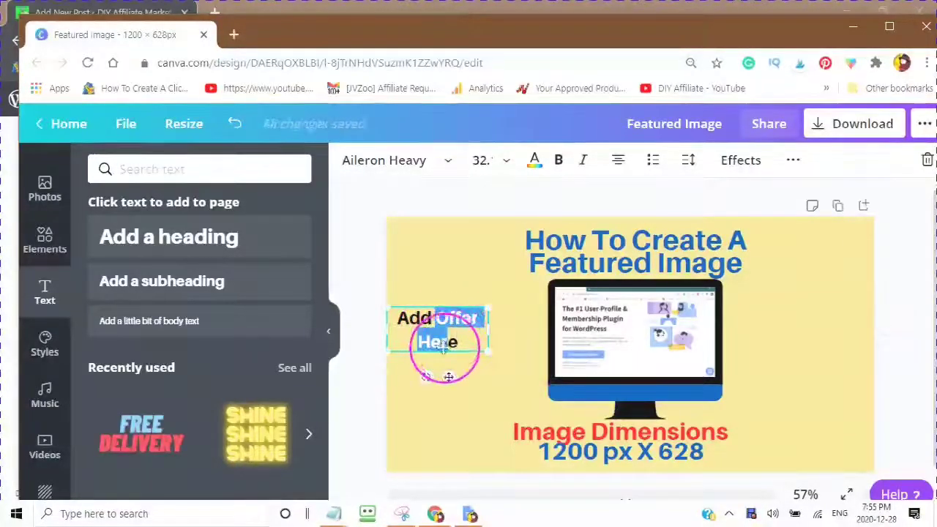
left_click_drag(468, 356, 506, 344)
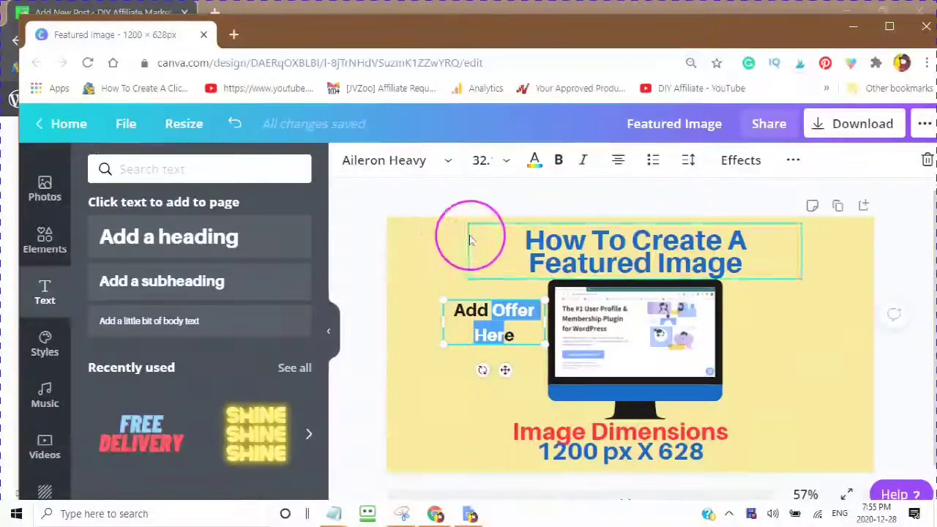
Step: Make the Add Offer Here text red and tighten its line height
left_click(883, 410)
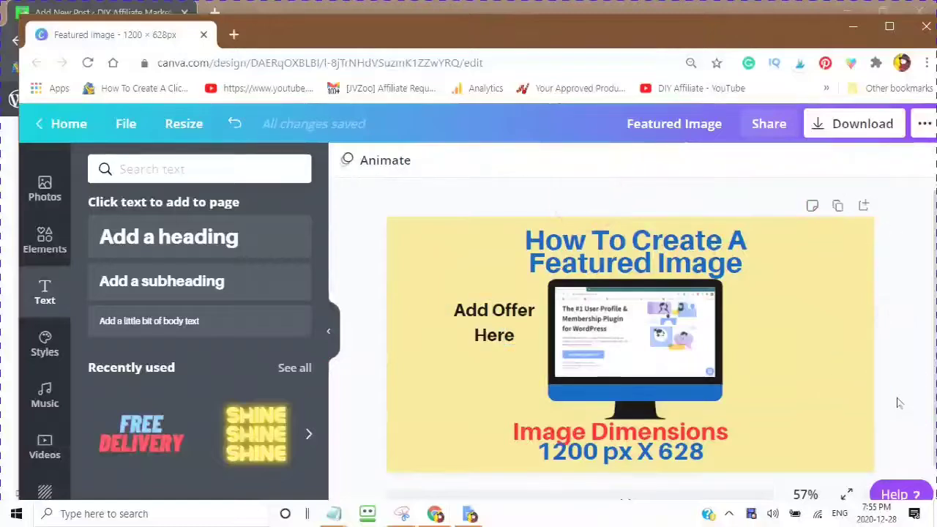
left_click(463, 320)
left_click(732, 176)
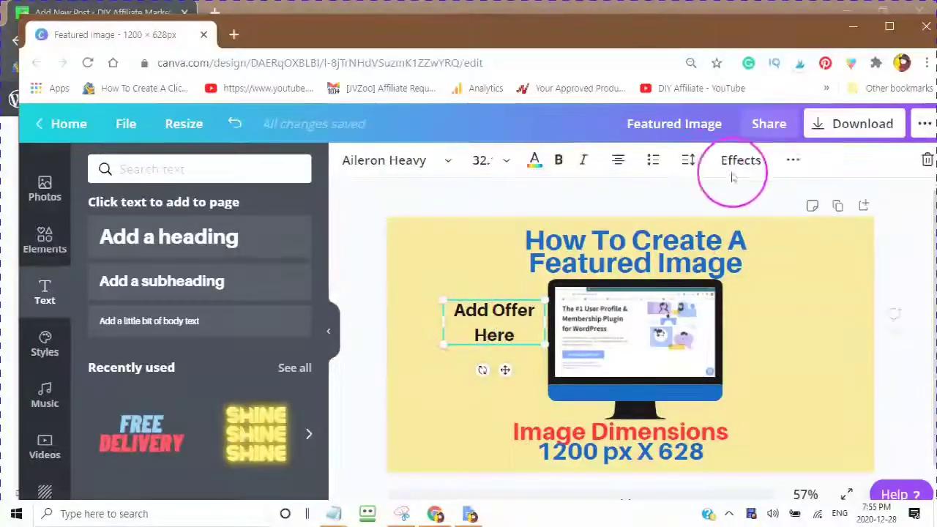
left_click(534, 161)
left_click(218, 309)
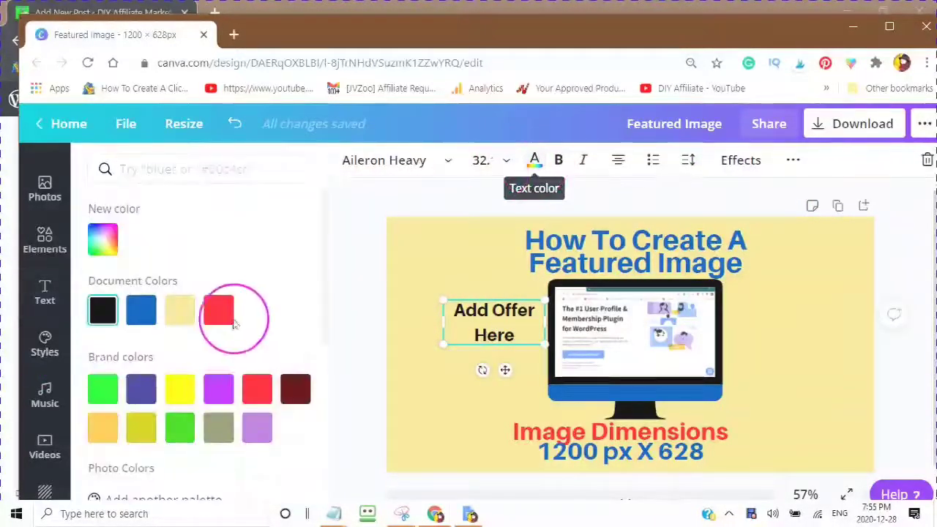
left_click(747, 166)
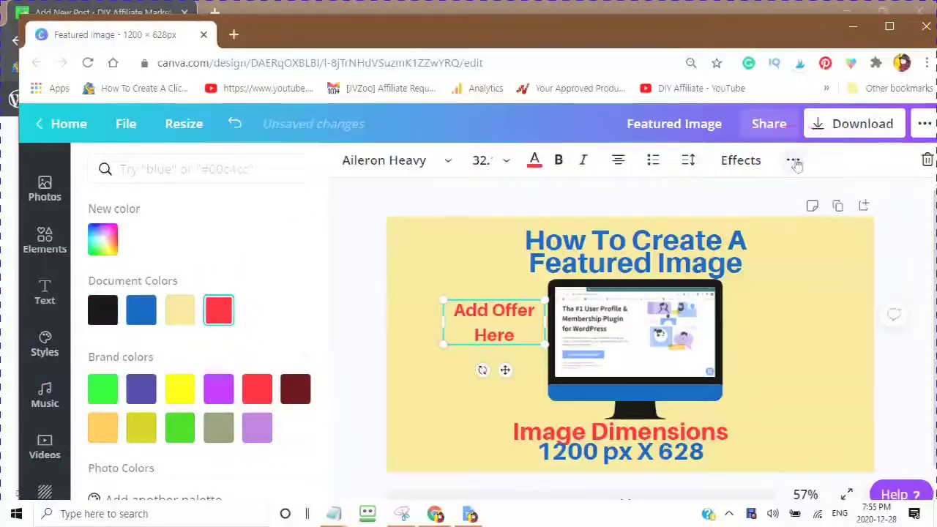
left_click(794, 163)
left_click(688, 161)
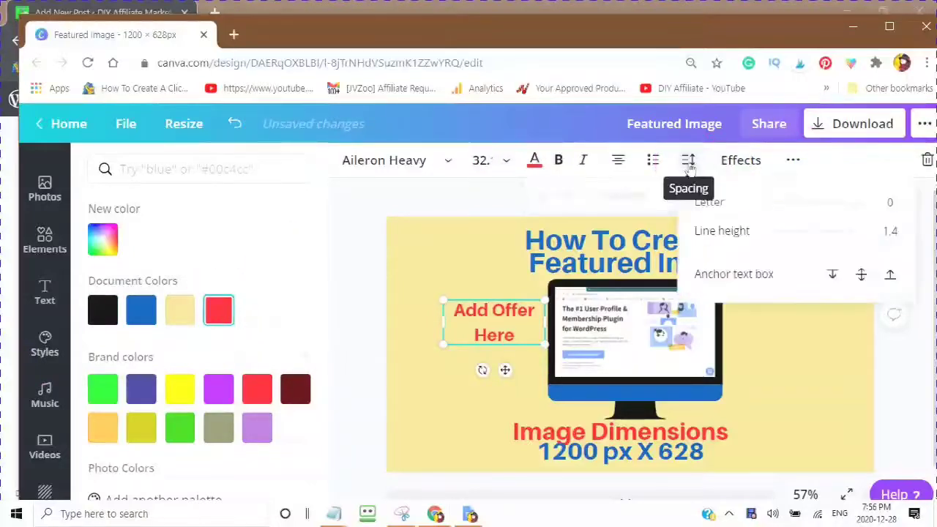
mouse_move(794, 238)
left_mouse_down()
mouse_move(781, 241)
mouse_move(796, 241)
left_mouse_up()
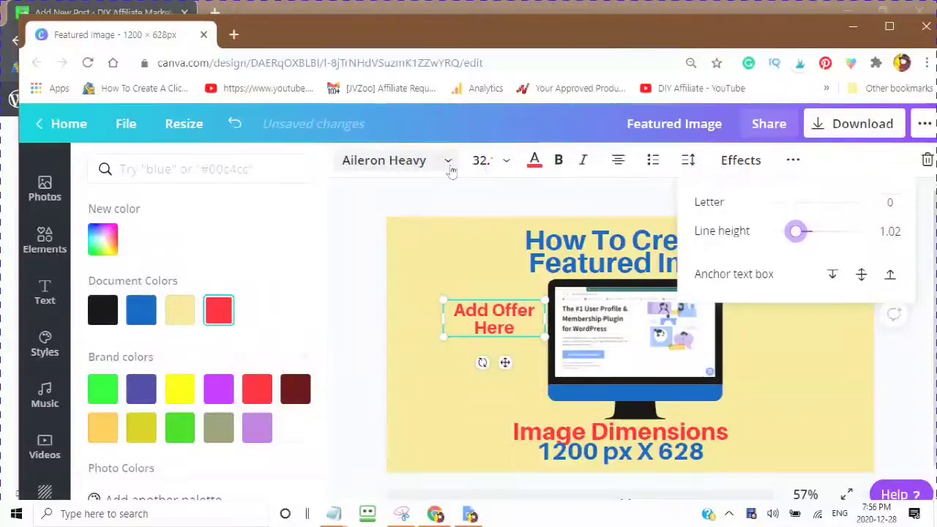
Step: Set the offer text in Intro Rust and move it up beside the headline
left_click(448, 162)
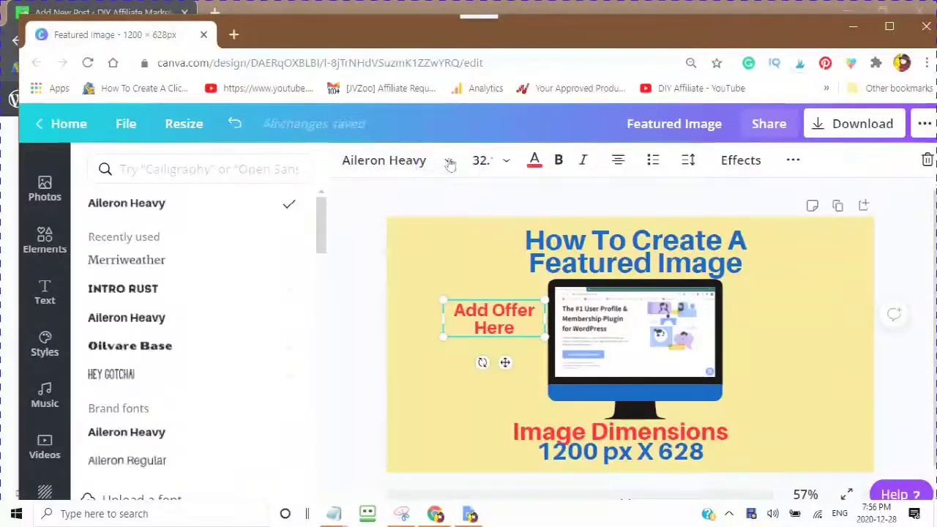
left_click(117, 302)
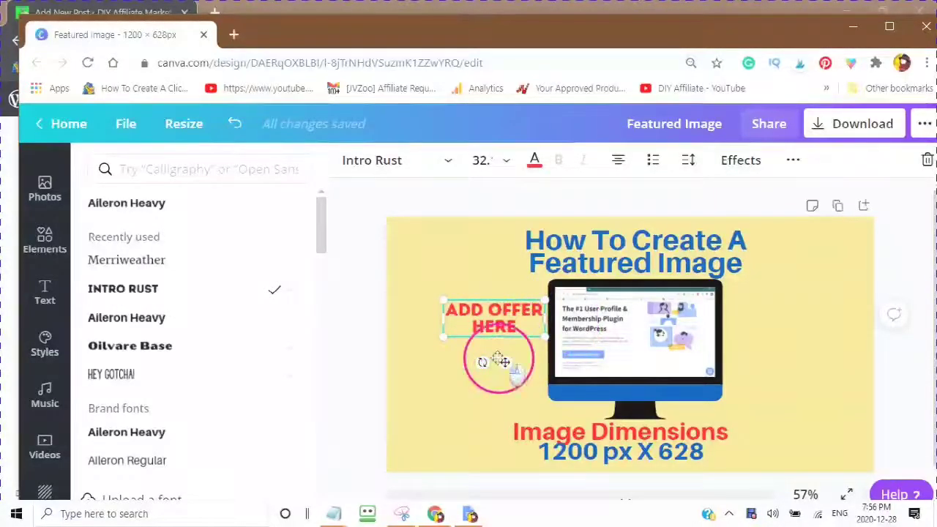
left_click_drag(497, 360, 487, 341)
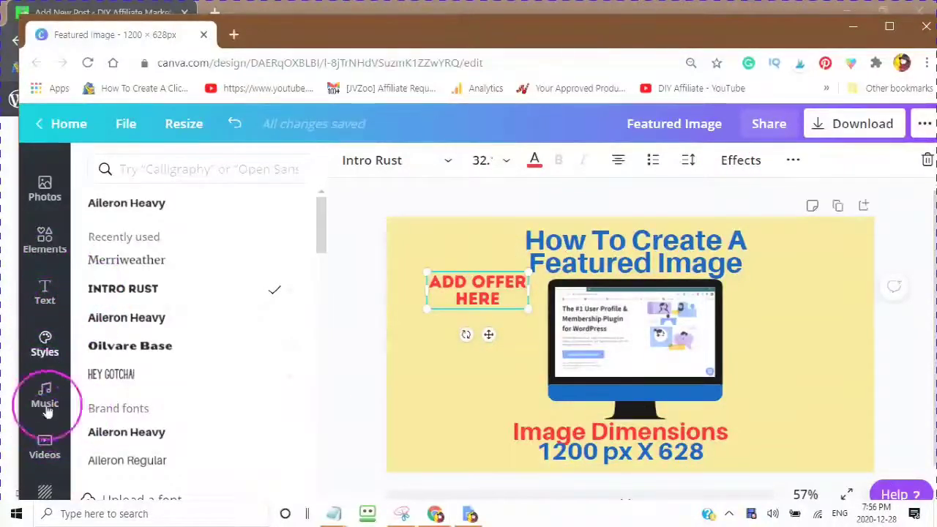
left_click(45, 242)
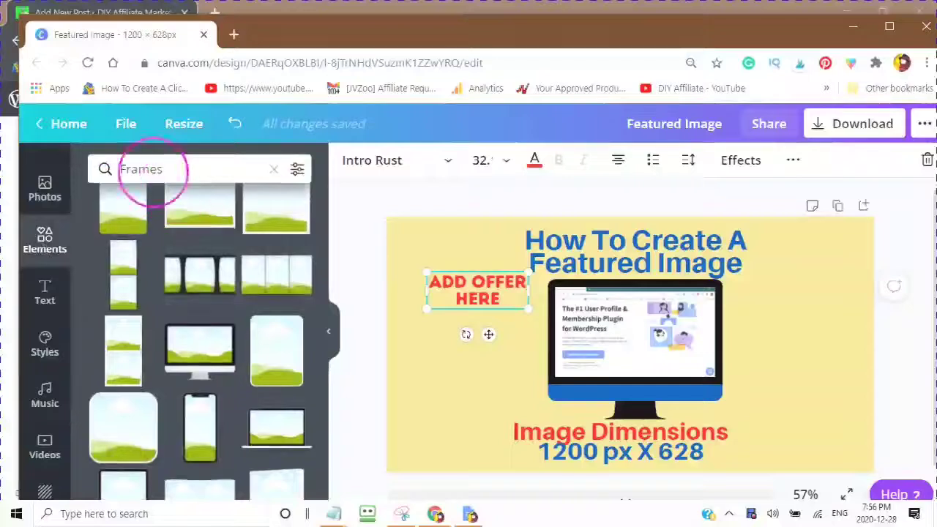
Step: Replace the Frames search with 'arrow' and scroll through the results
left_click(273, 169)
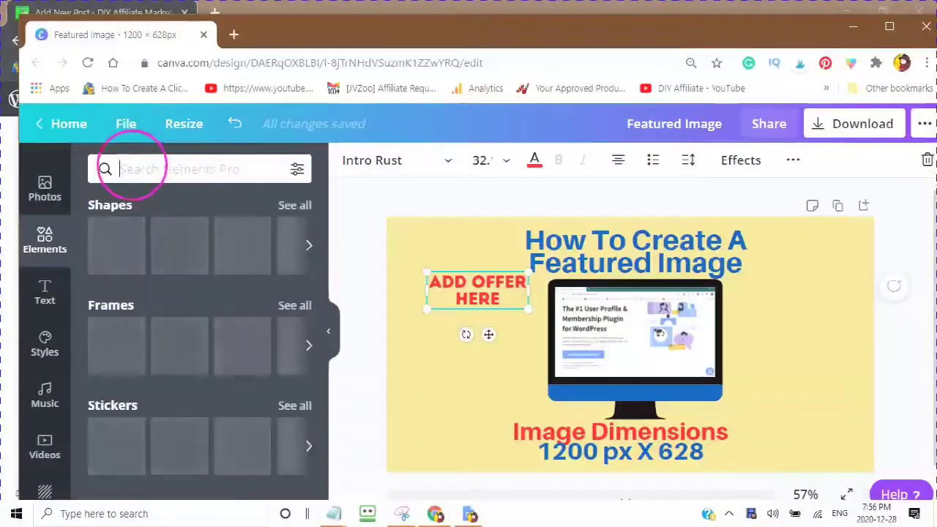
type("arrow")
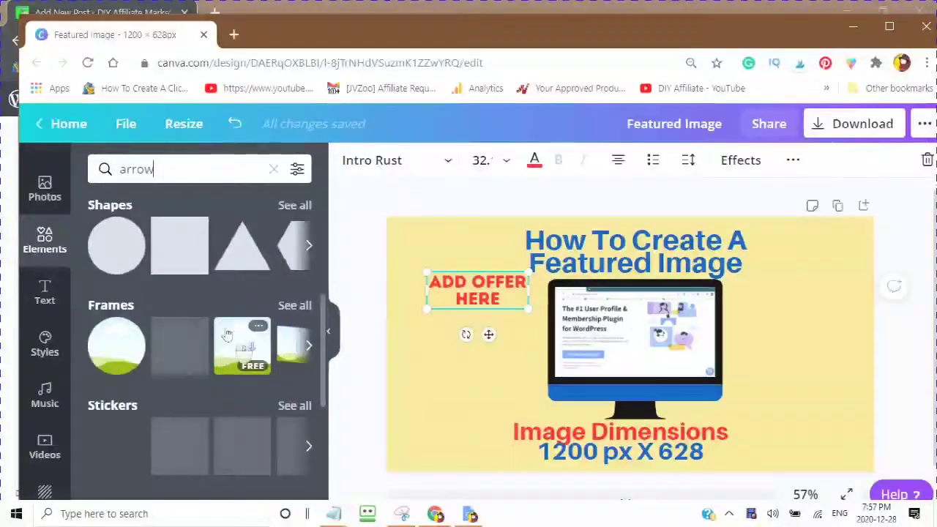
scroll(229, 336, "down", 1)
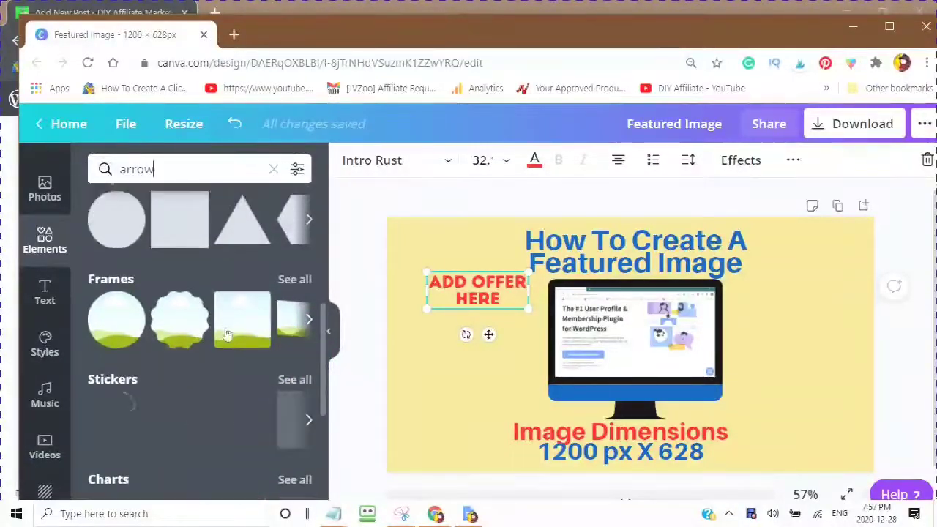
scroll(229, 336, "down", 1)
scroll(227, 313, "down", 1)
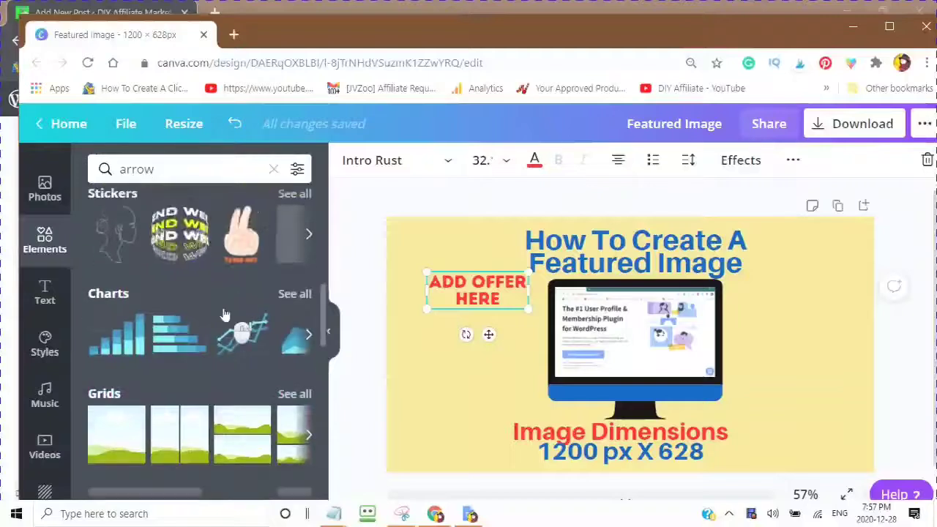
scroll(224, 313, "down", 1)
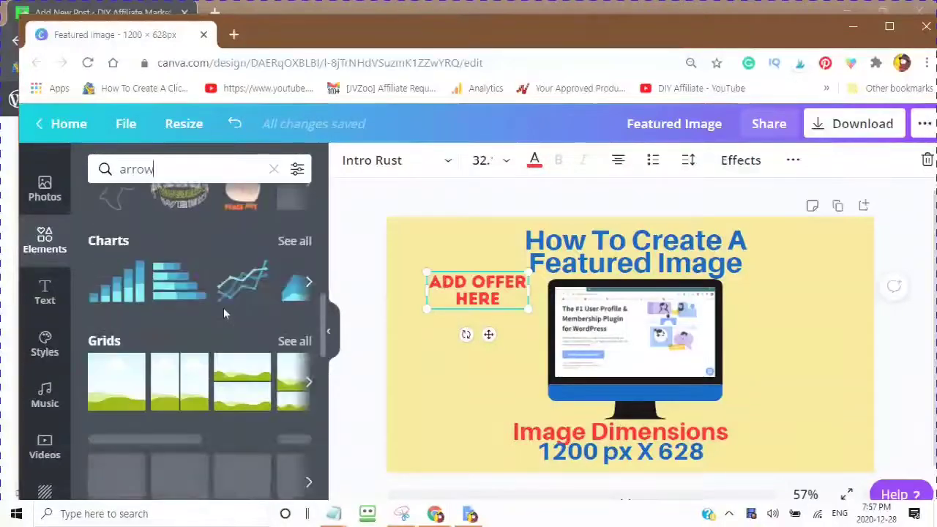
Step: Browse several arrow collections, then select the search term for editing
left_click(227, 320)
scroll(226, 305, "down", 1)
left_click(150, 167)
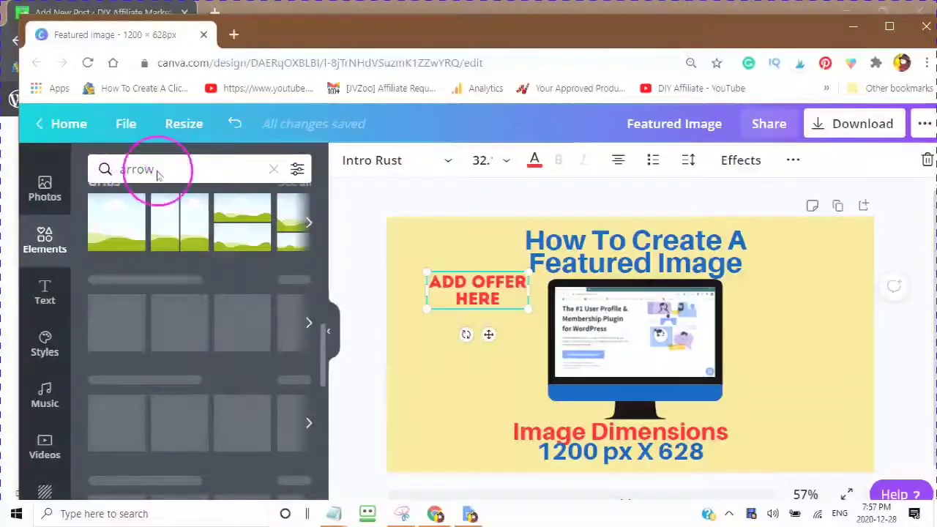
left_click(205, 342)
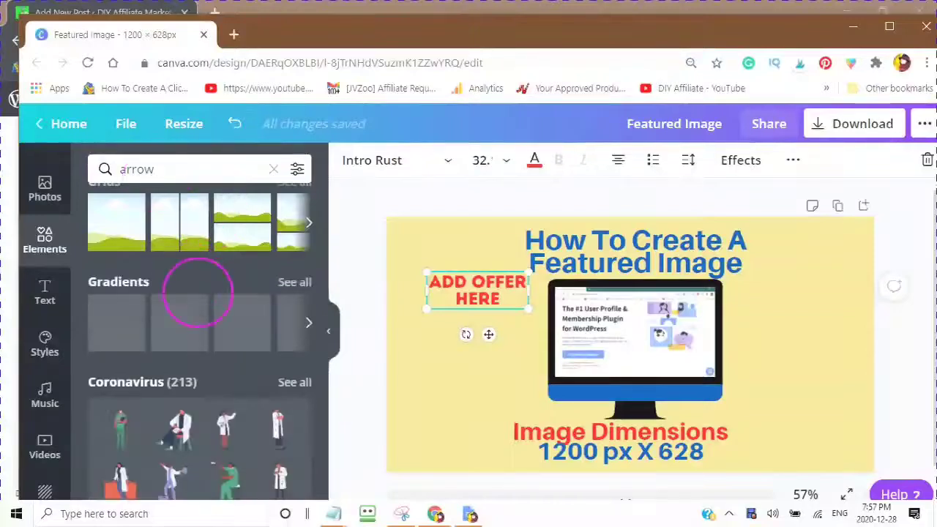
scroll(209, 356, "down", 2)
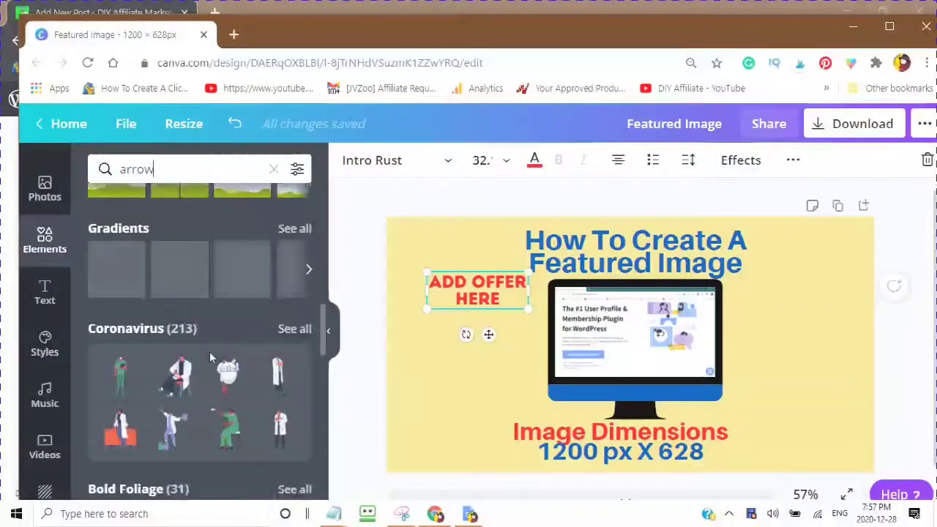
left_click(92, 295)
scroll(223, 322, "down", 3)
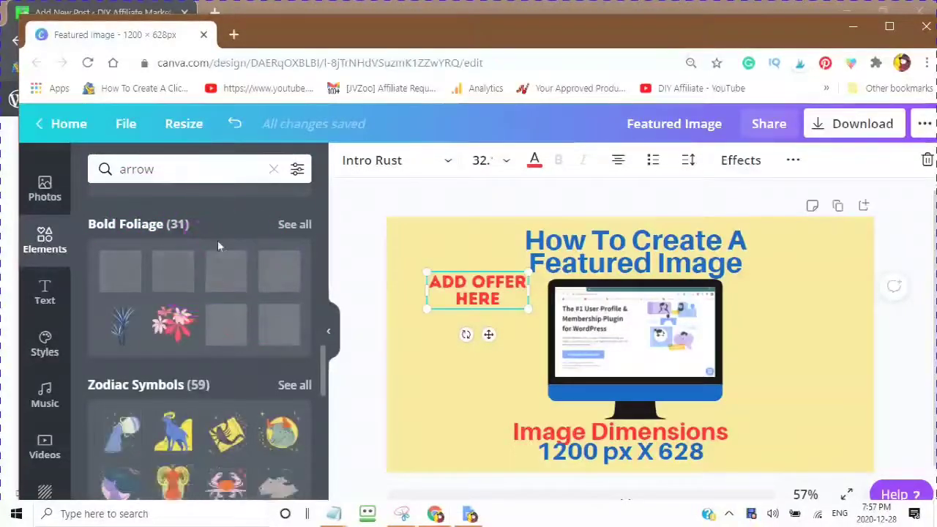
scroll(230, 294, "down", 1)
scroll(230, 295, "down", 4)
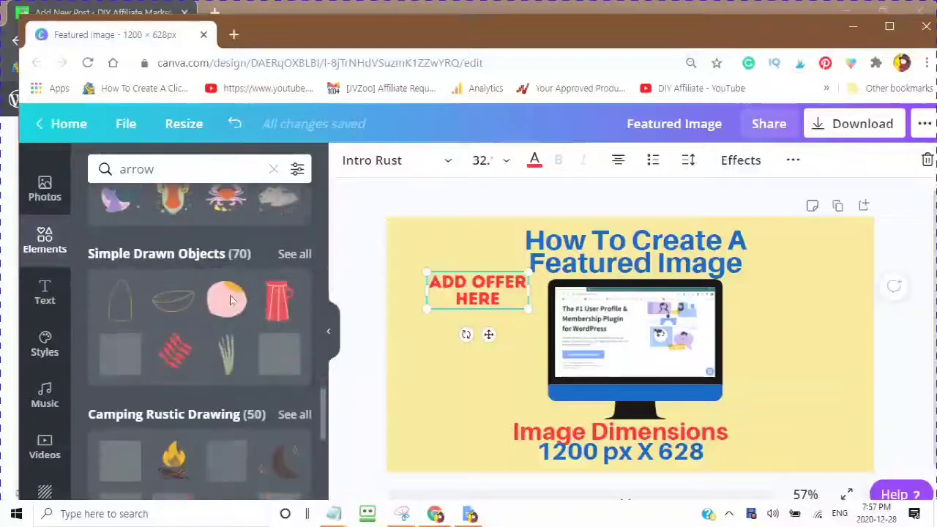
scroll(168, 183, "up", 4)
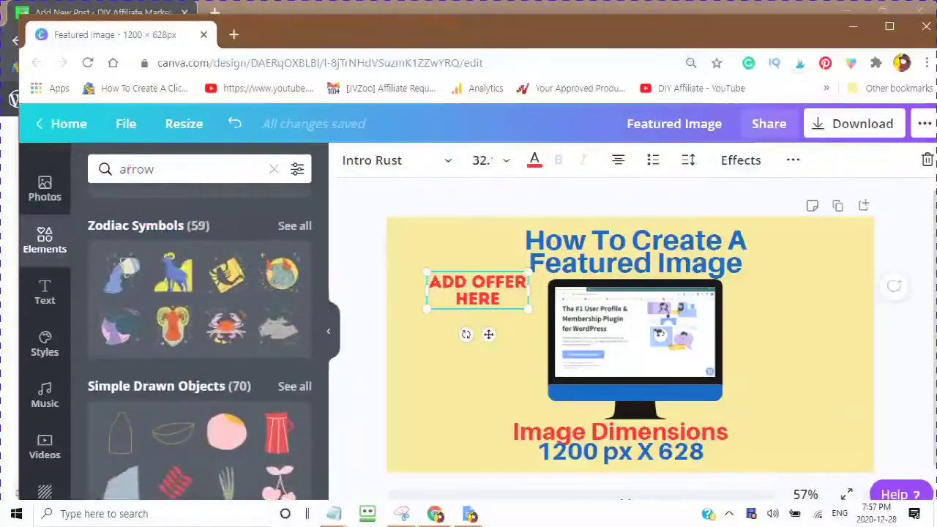
left_click(161, 169)
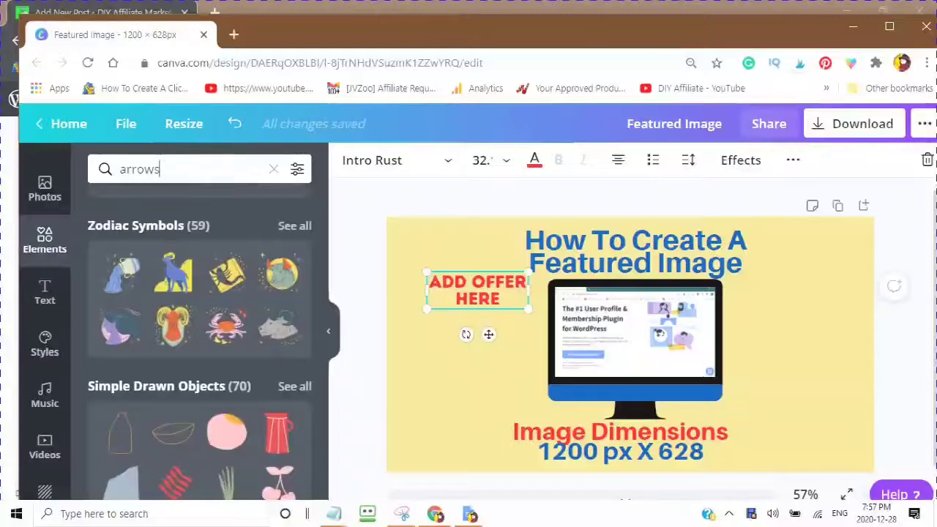
Step: Search 'arrows', trial the curved white arrow, delete it, and select the monitor screenshot
key("Return")
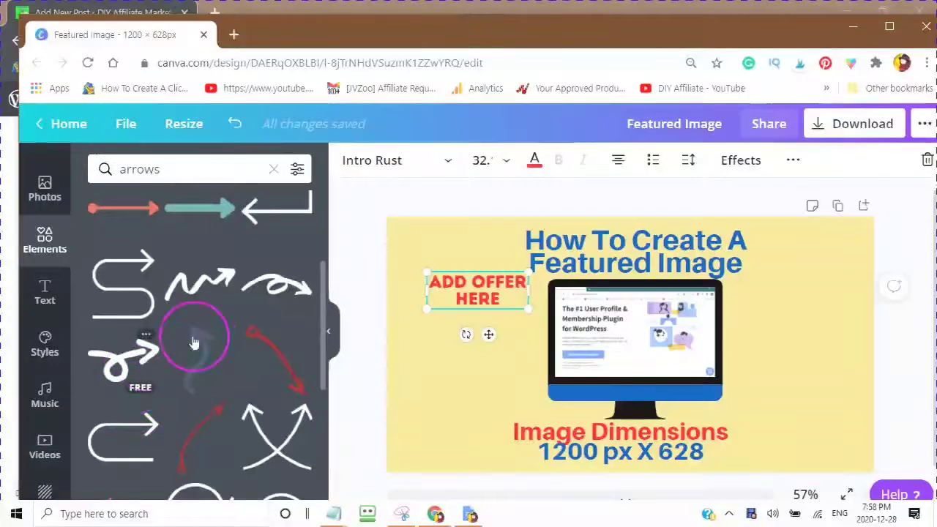
scroll(209, 338, "down", 3)
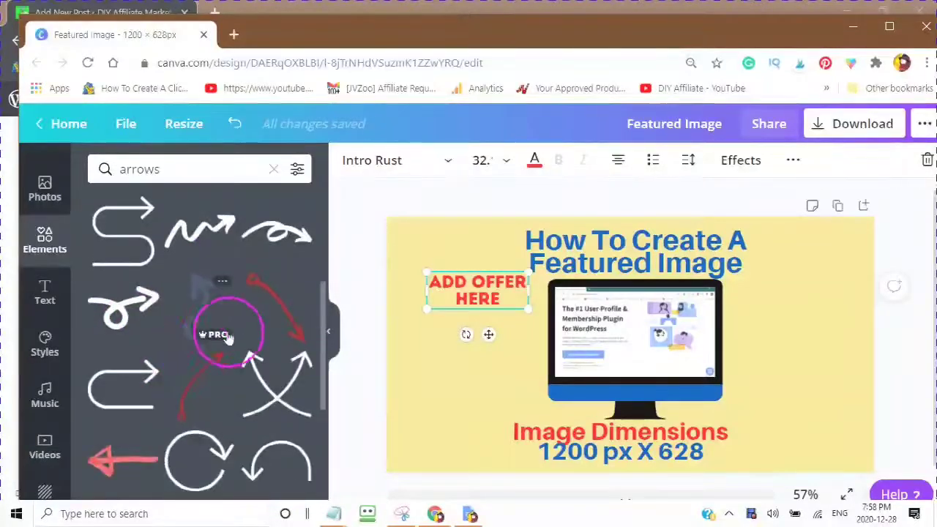
scroll(207, 293, "down", 4)
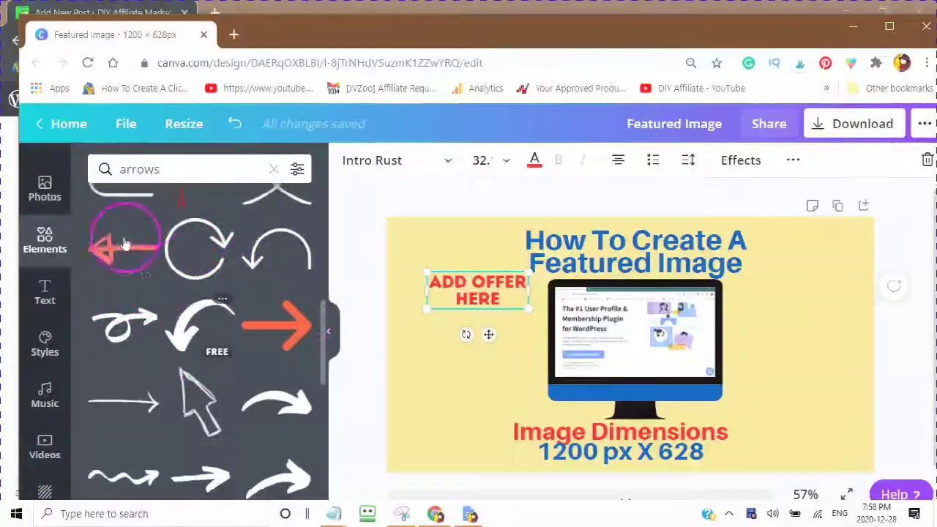
scroll(197, 263, "down", 1)
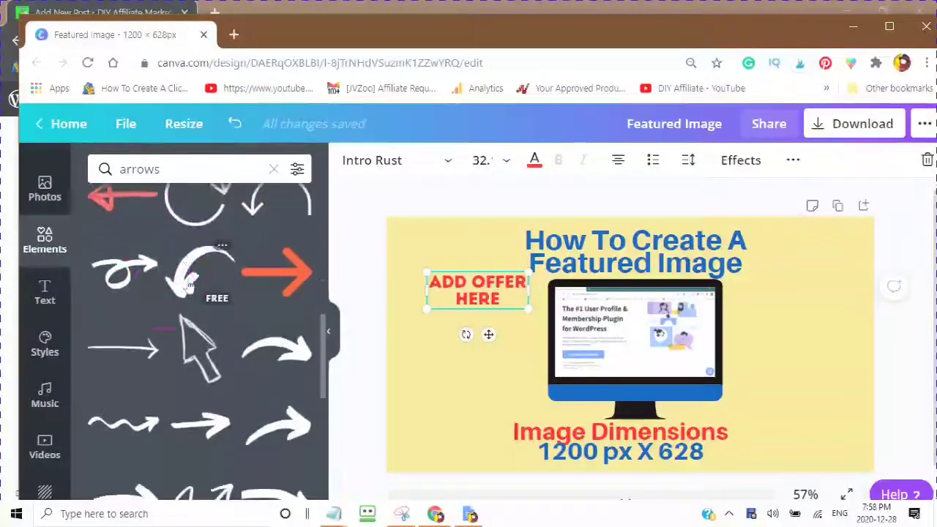
left_click(274, 305)
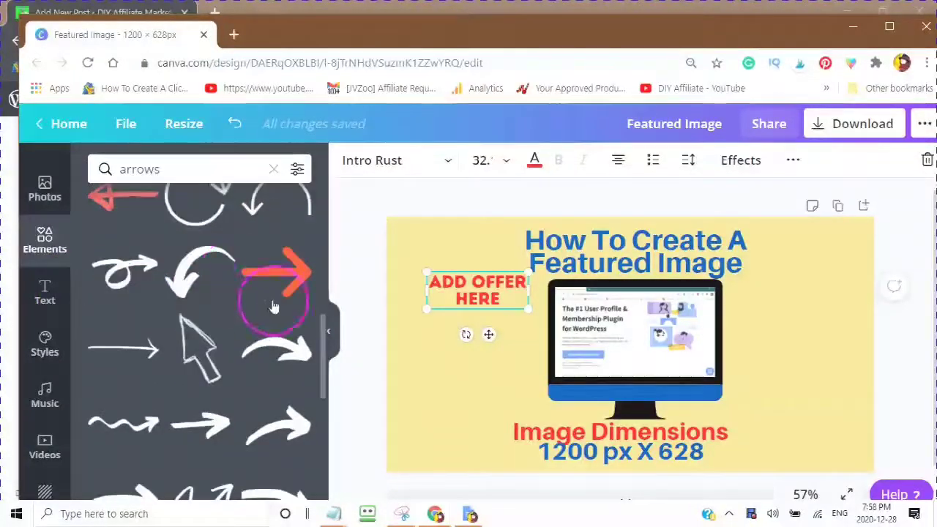
left_click(269, 351)
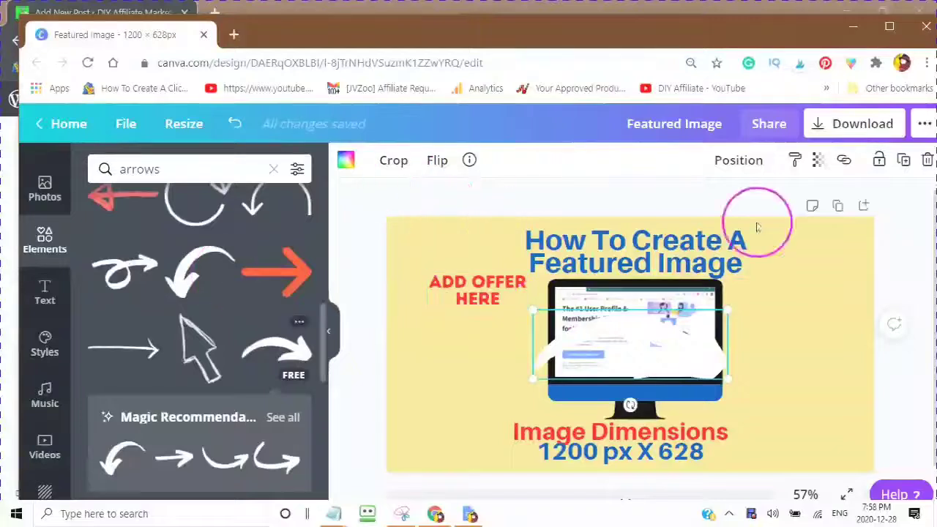
left_click(926, 161)
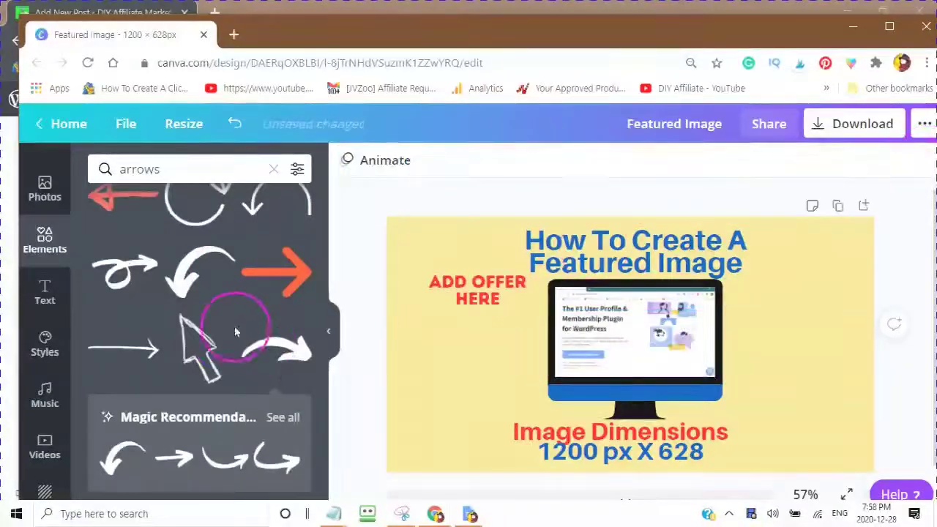
left_click(626, 354)
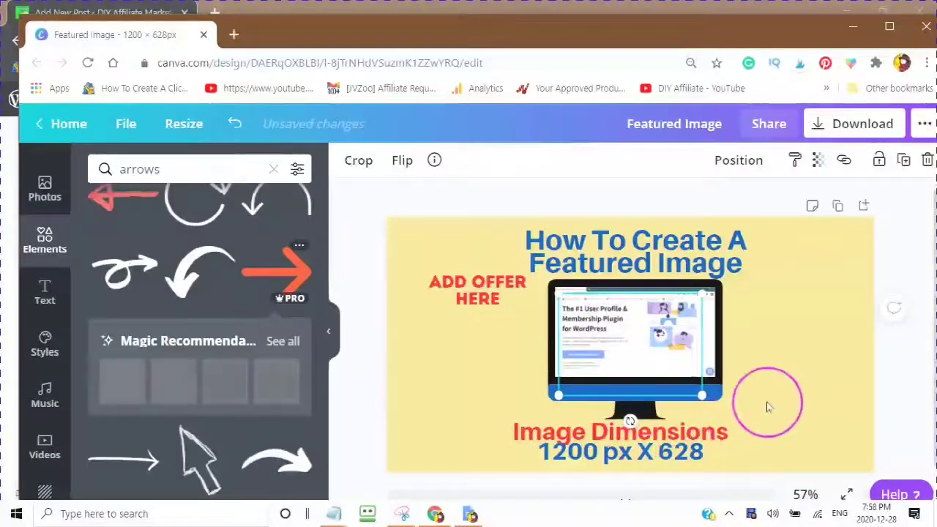
Step: Paste the orange arrow, shrink it, and place it under the Add Offer Here text
key("ctrl+v")
mouse_move(653, 397)
left_mouse_down()
mouse_move(625, 358)
mouse_move(631, 421)
left_mouse_up()
left_click_drag(708, 338, 669, 340)
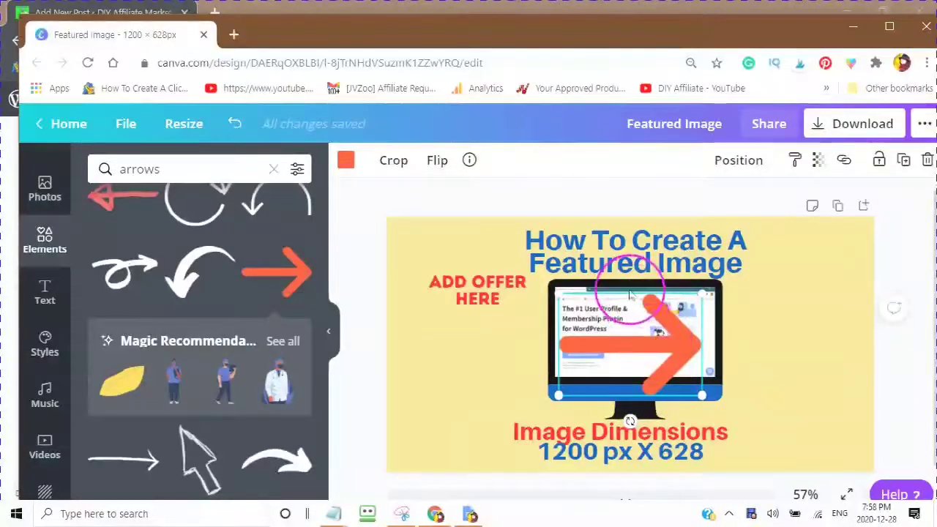
left_click_drag(696, 387, 488, 346)
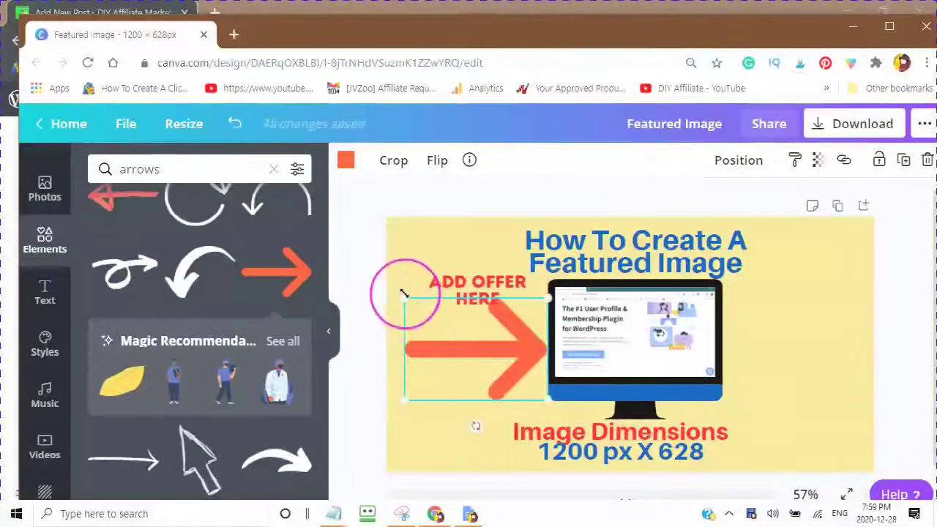
left_click_drag(403, 296, 453, 323)
left_click_drag(512, 374, 477, 340)
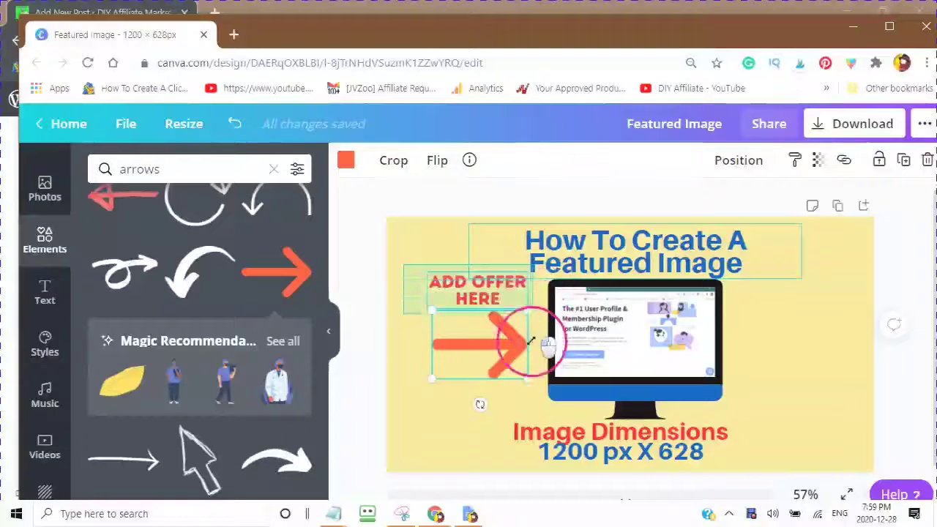
Step: Move the title to the right edge, then select the offer text and arrow together
left_click_drag(547, 344, 403, 425)
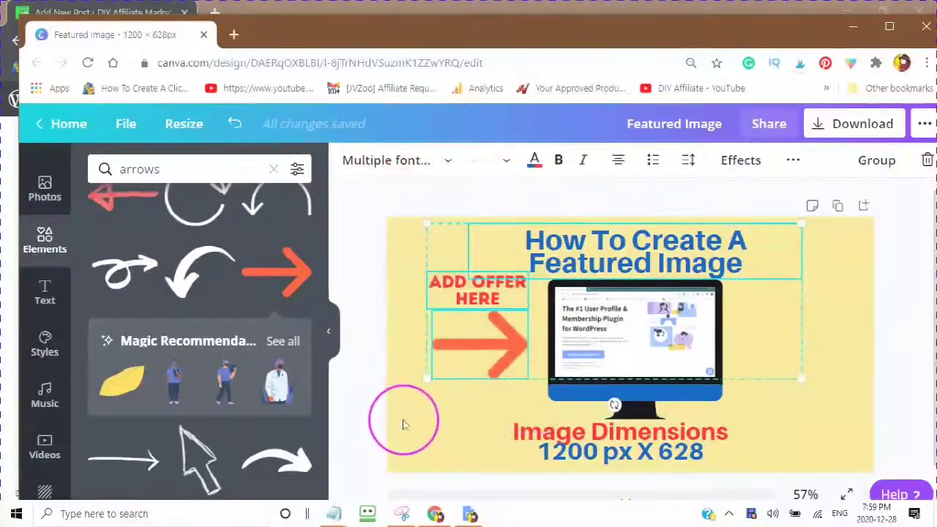
left_click(403, 422)
left_click_drag(414, 274, 461, 384)
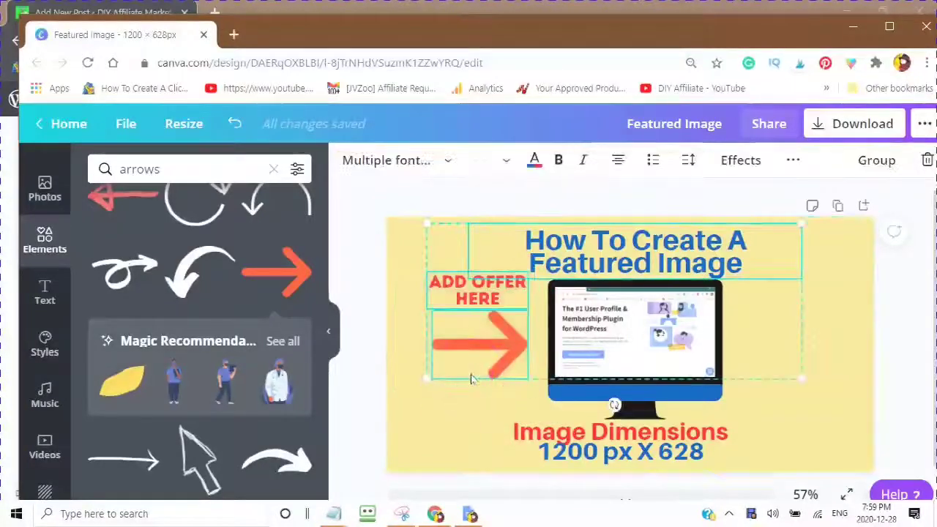
left_click(443, 428)
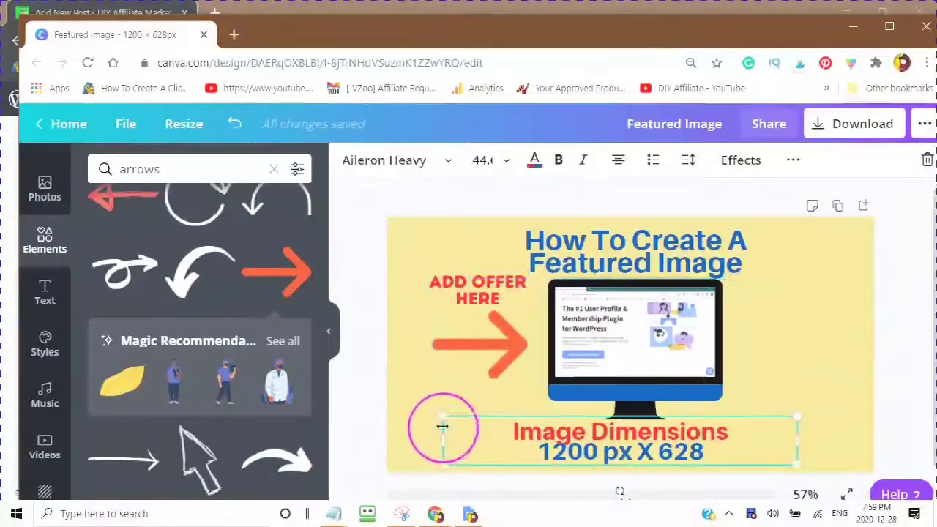
left_click(597, 258)
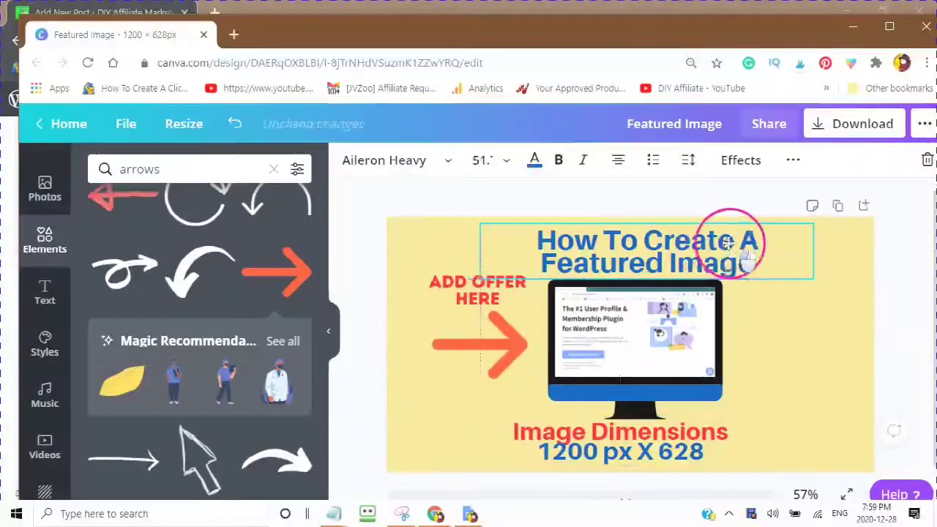
left_click_drag(726, 241, 876, 232)
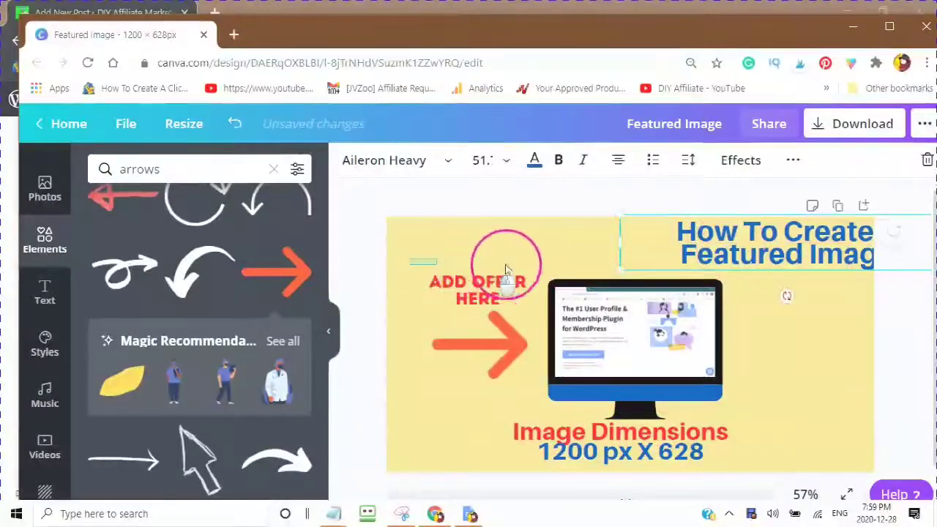
left_click(535, 359)
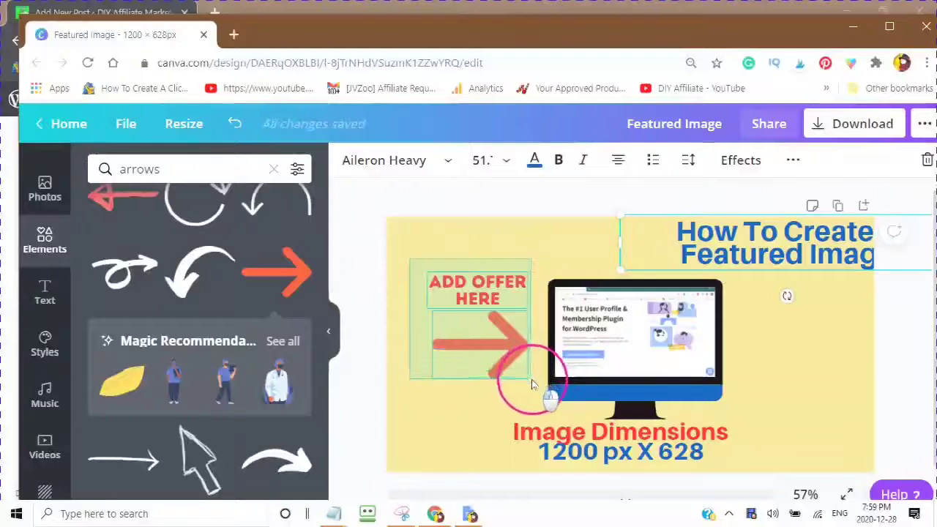
left_click(472, 456, "shift")
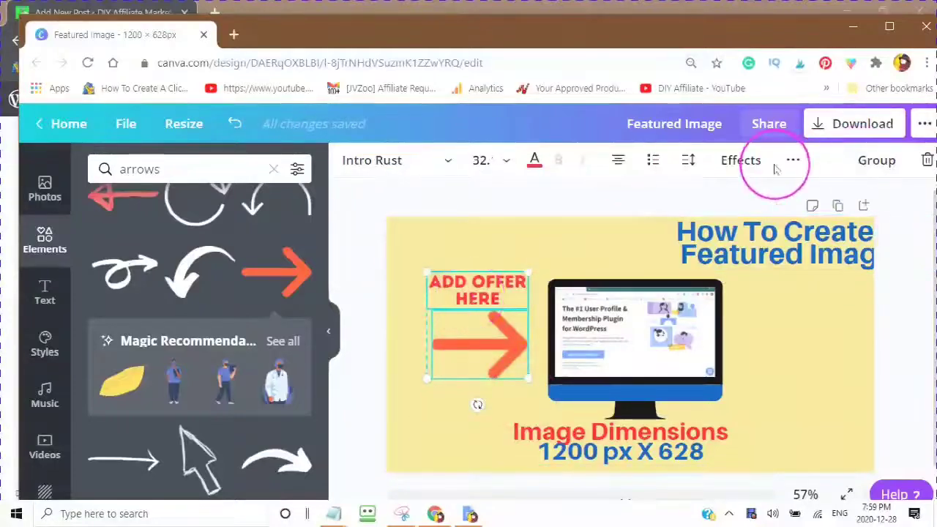
Step: Duplicate the offer text and arrow, place the copy right of the monitor, and recentre the title
left_click(796, 161)
left_click(786, 194)
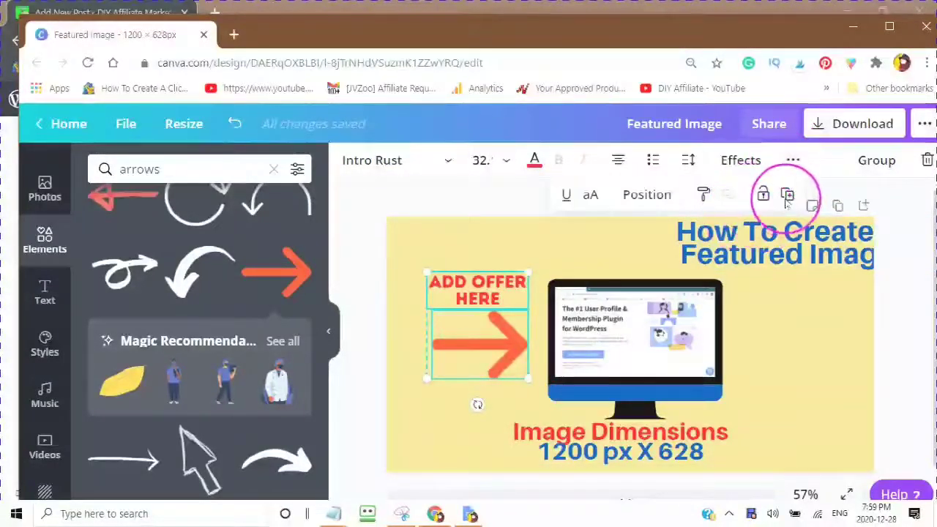
left_click_drag(474, 341, 778, 324)
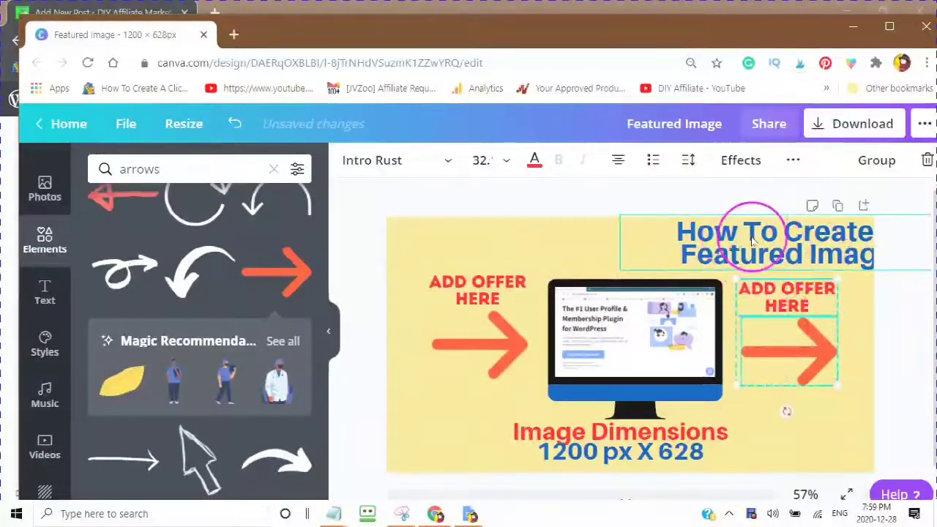
left_click_drag(696, 234, 600, 252)
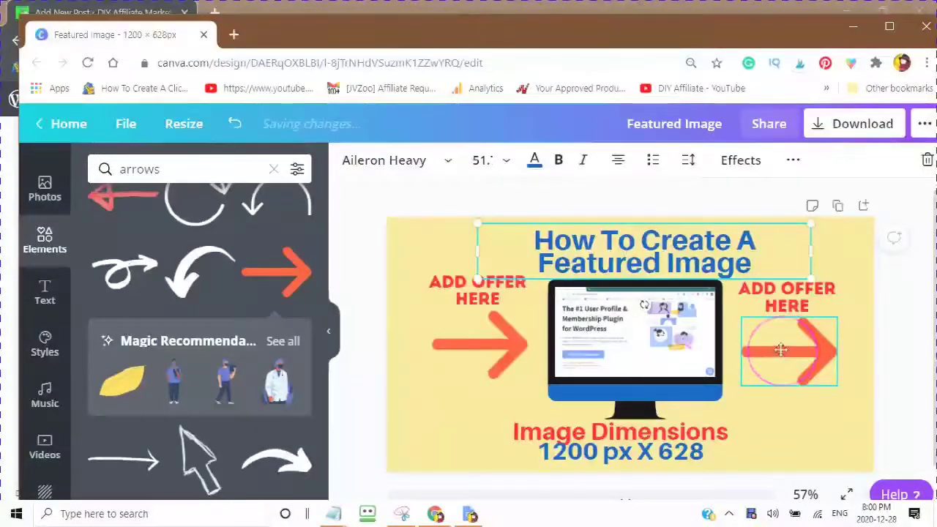
Step: Flip the right-hand arrow horizontally so it points left at the monitor
double_click(780, 350)
left_click(375, 163)
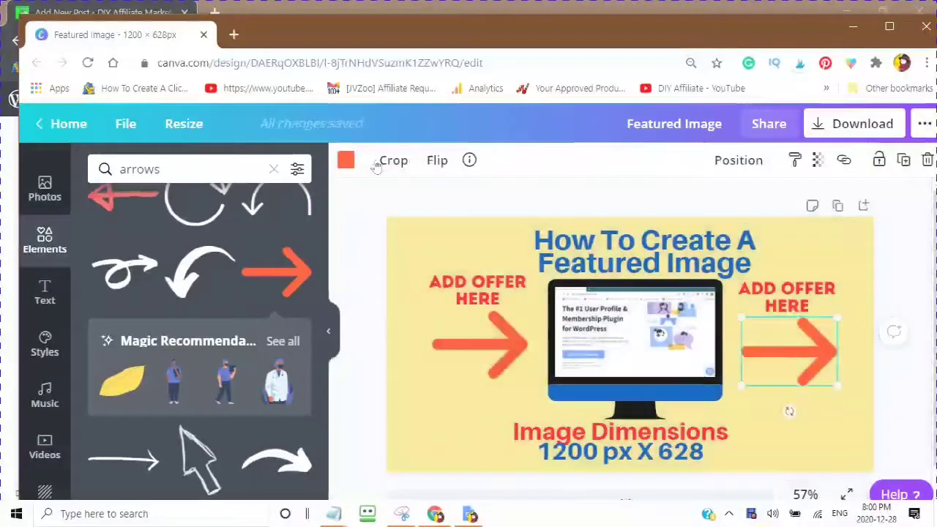
left_click(439, 162)
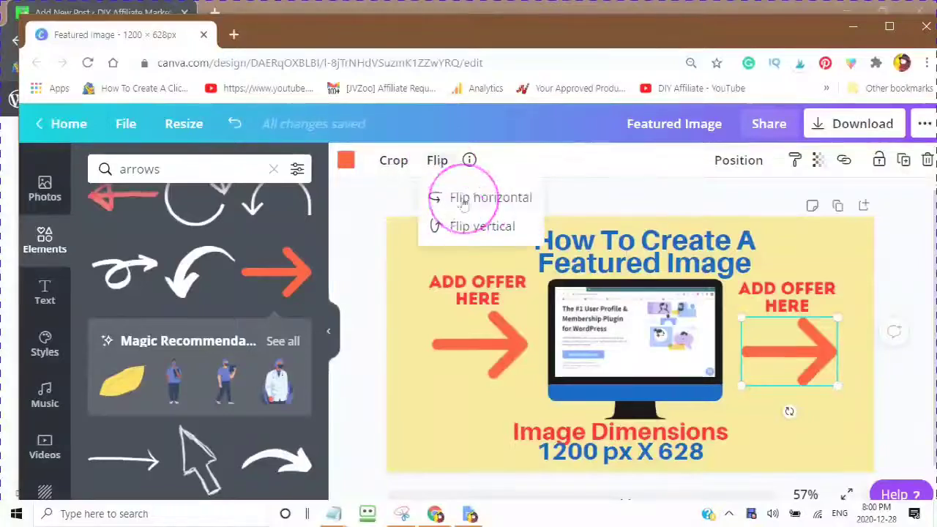
left_click(462, 203)
left_click(746, 370)
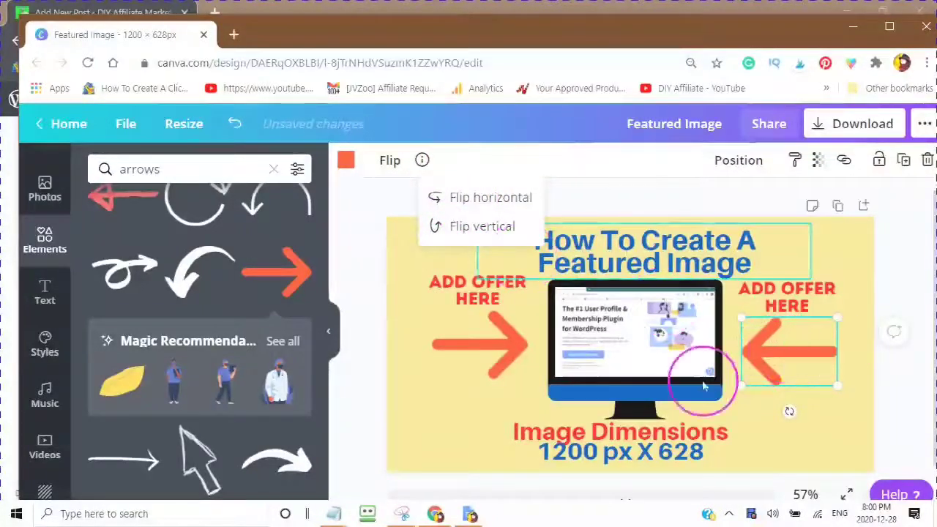
Step: Nudge both Add Offer Here labels and arrows into alignment beside the monitor
left_click(496, 349)
left_click_drag(501, 351, 511, 355)
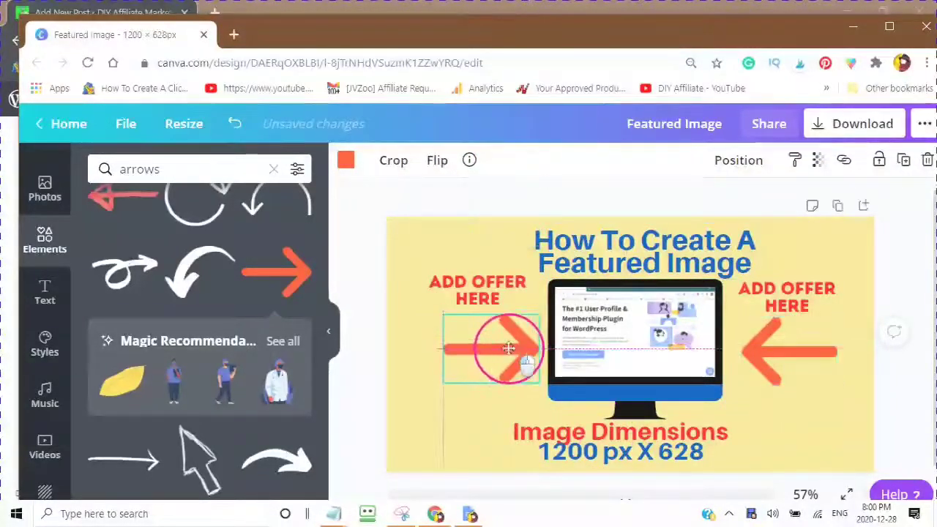
left_click_drag(470, 306, 492, 291)
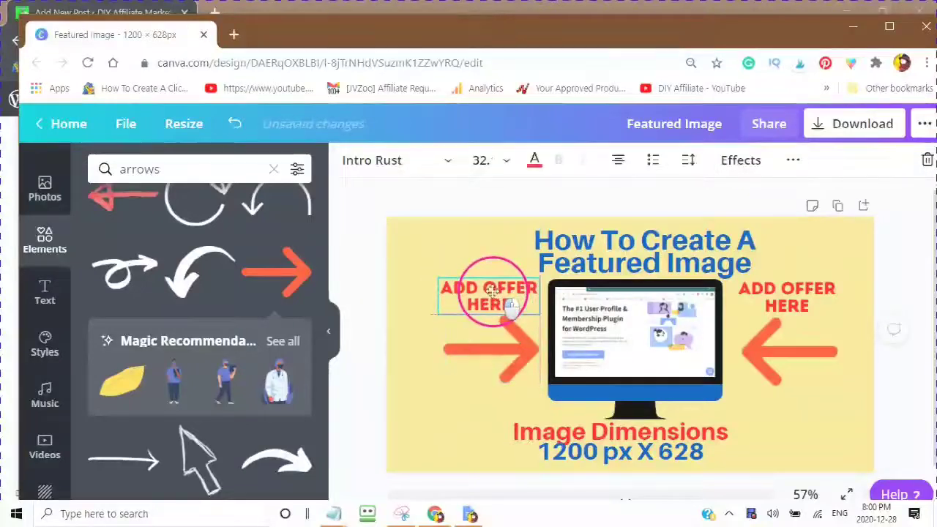
left_click(790, 293)
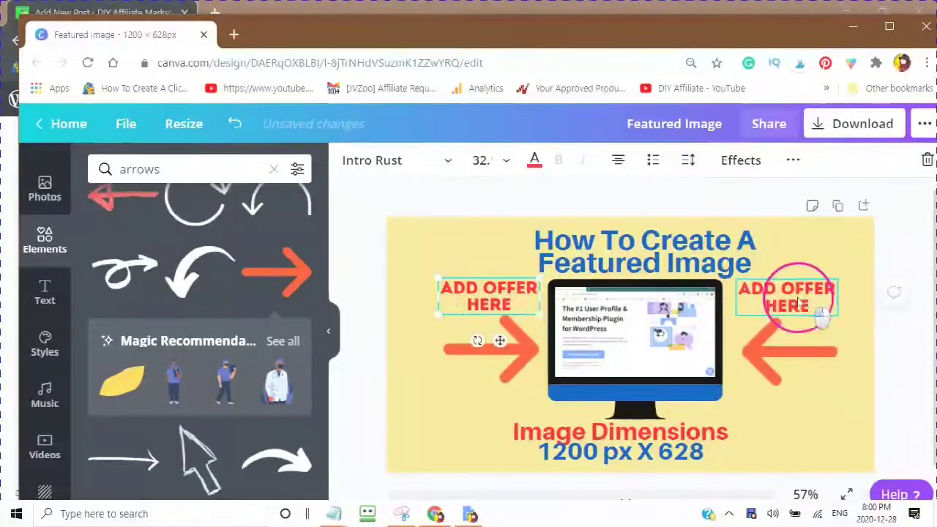
mouse_move(791, 292)
left_mouse_down()
mouse_move(794, 306)
mouse_move(806, 300)
mouse_move(801, 306)
left_mouse_up()
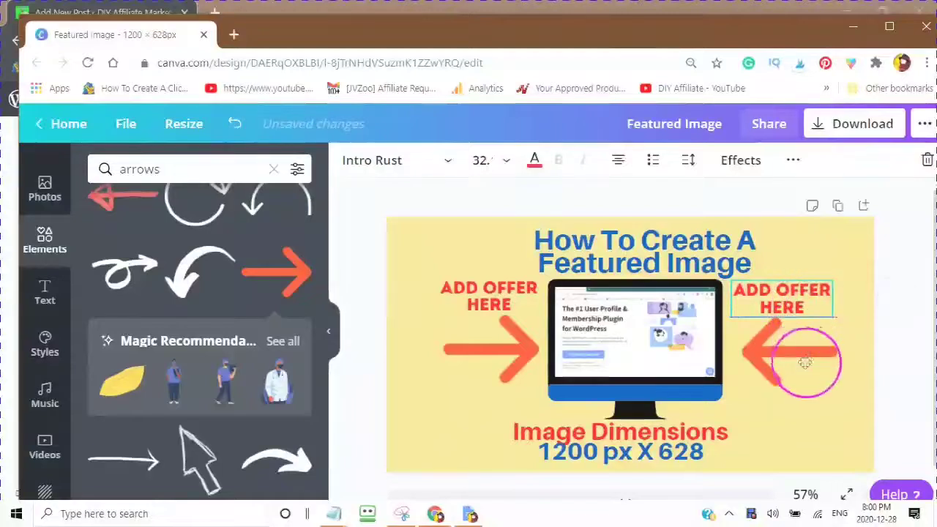
mouse_move(797, 351)
left_mouse_down()
mouse_move(783, 357)
mouse_move(803, 353)
left_mouse_up()
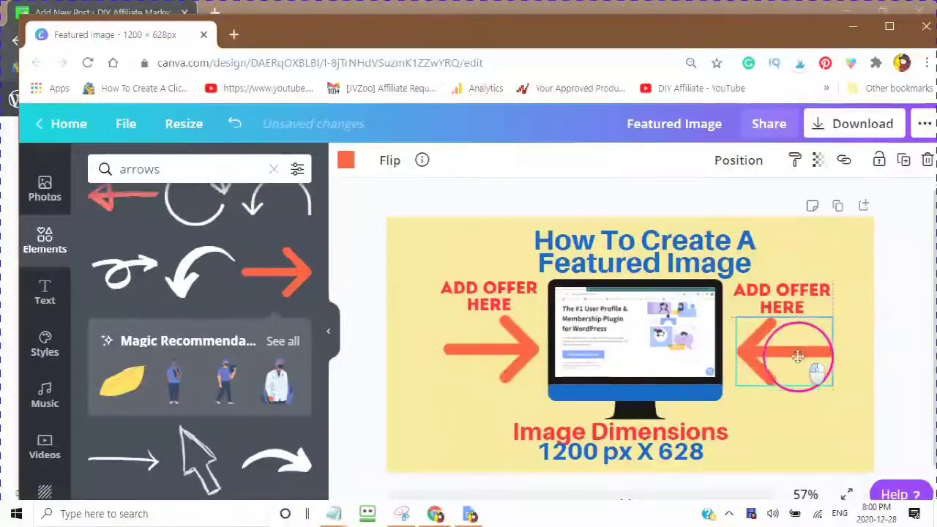
left_click(745, 248)
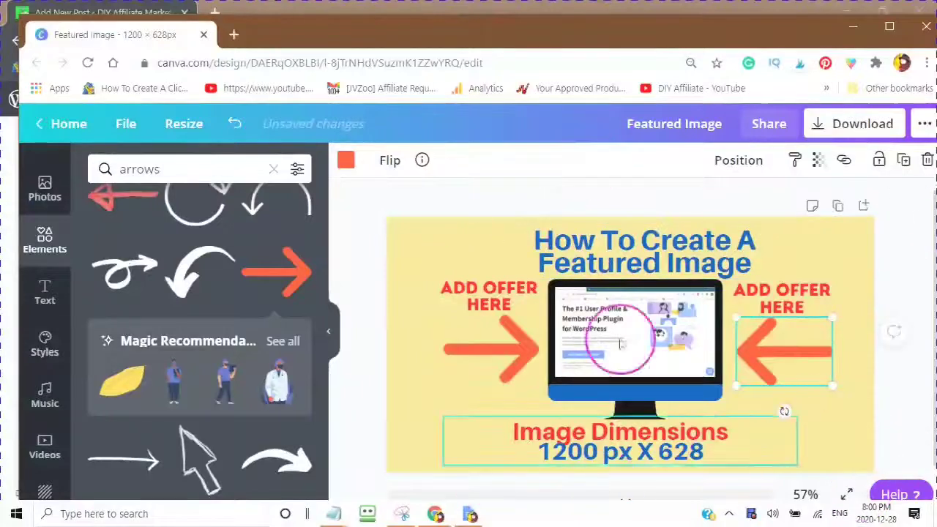
Step: Download the design as a JPG and save it as 'Featured Image' on the Desktop
left_click(821, 132)
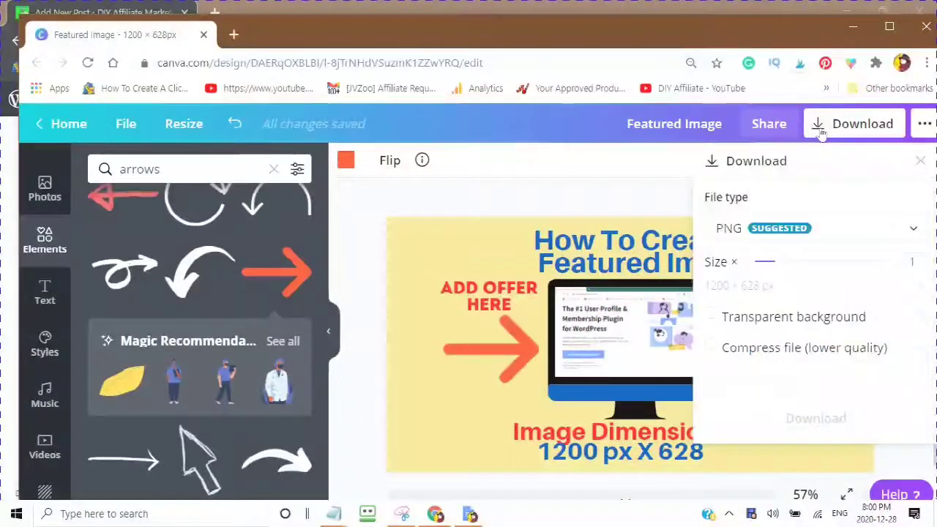
left_click(913, 233)
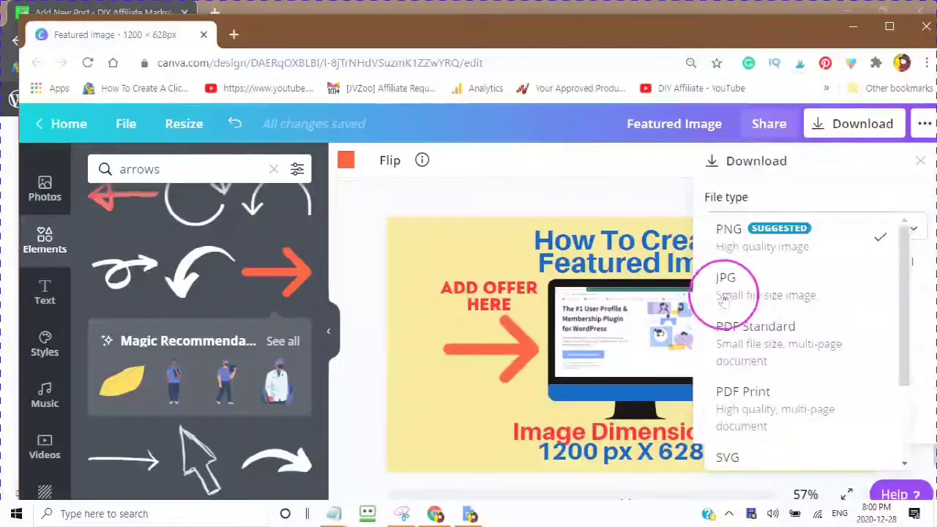
left_click(726, 228)
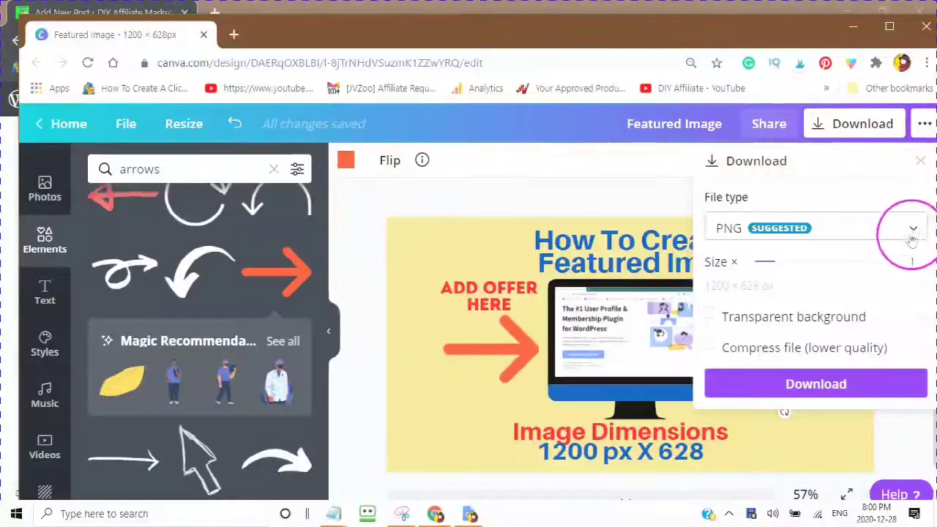
left_click(911, 231)
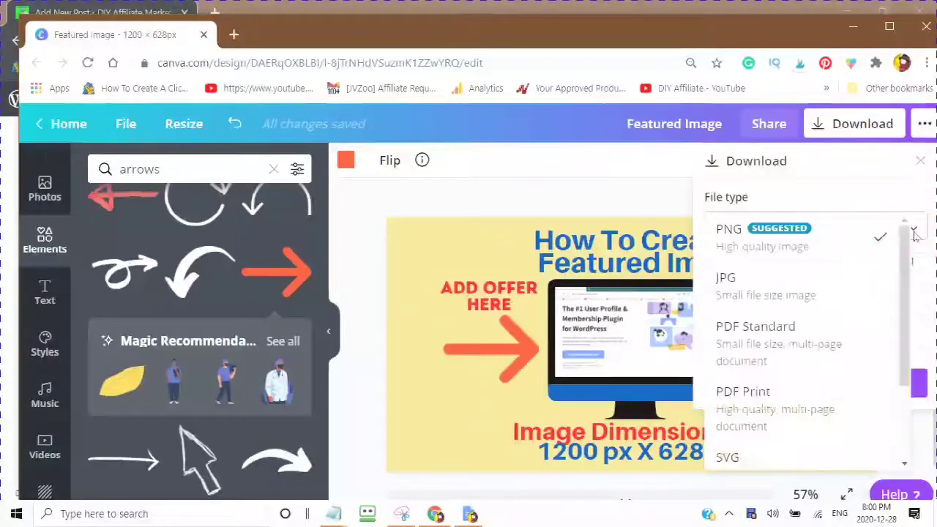
left_click(732, 289)
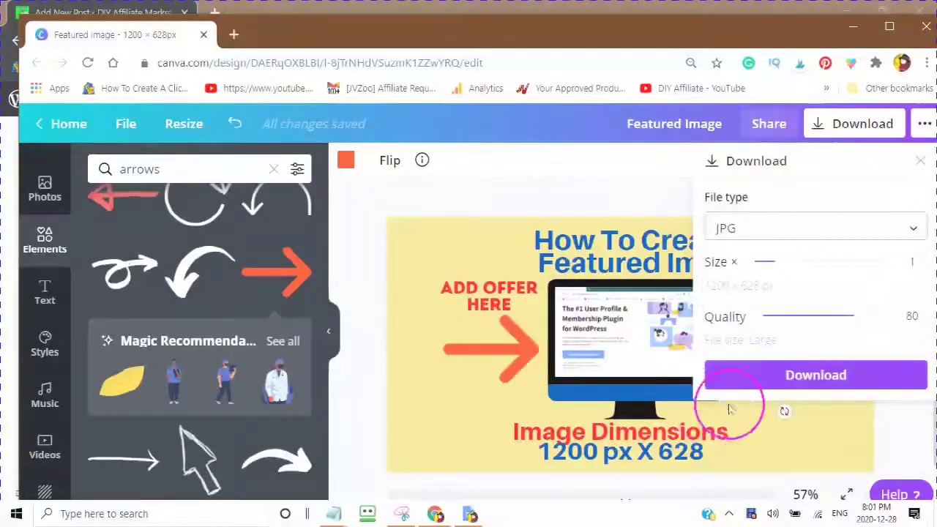
left_click(810, 377)
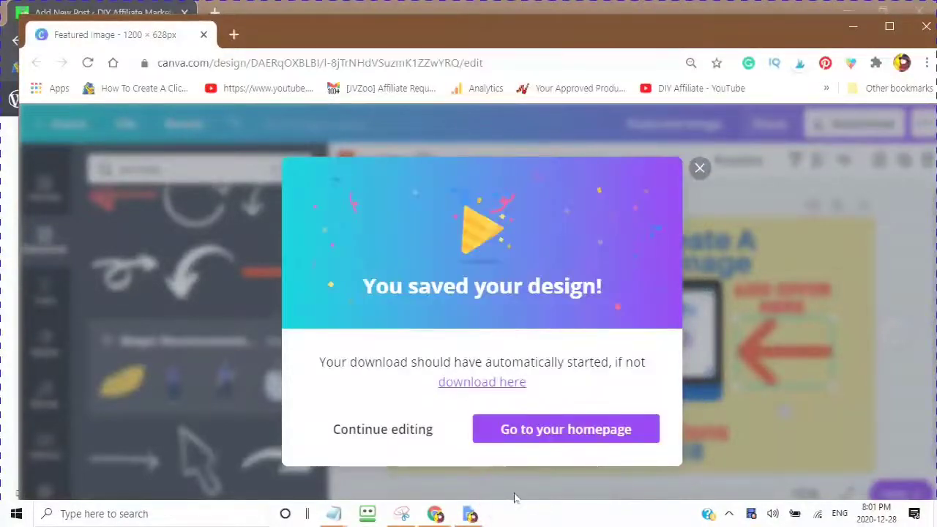
left_click(512, 219)
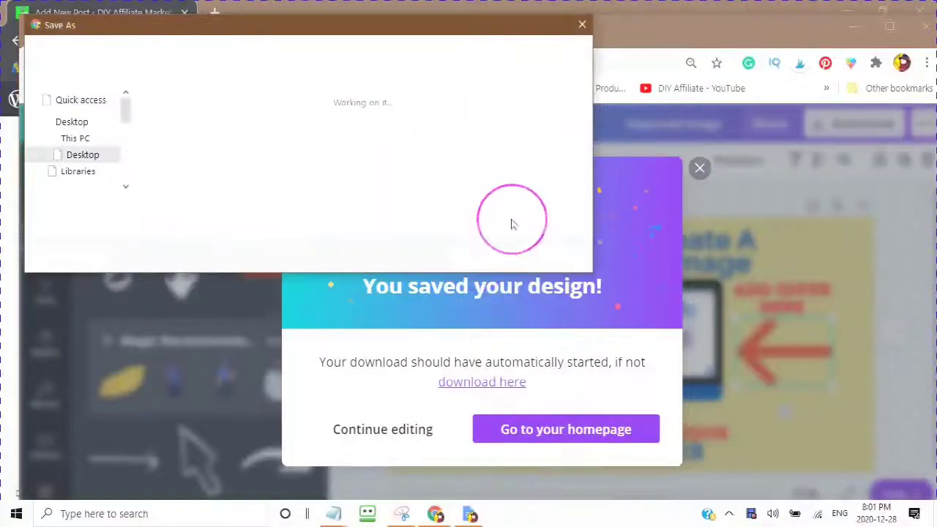
left_click(94, 171)
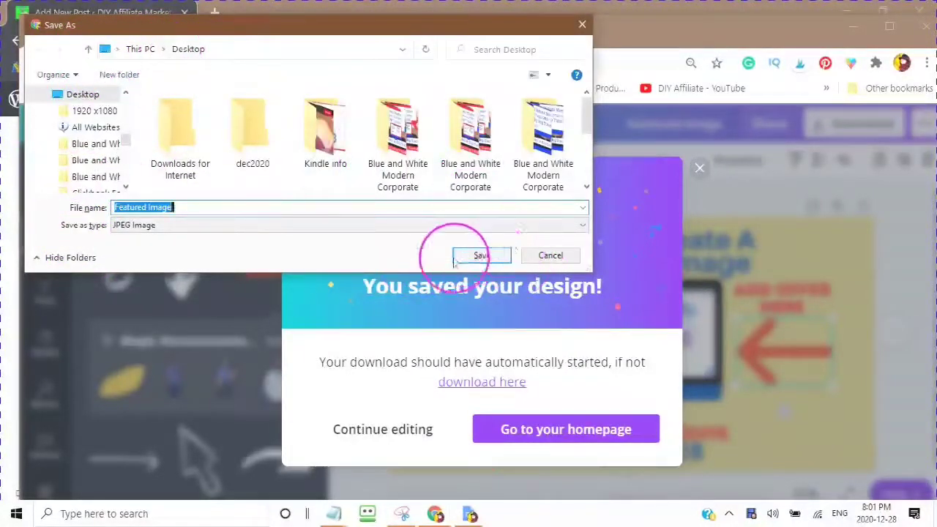
left_click(489, 256)
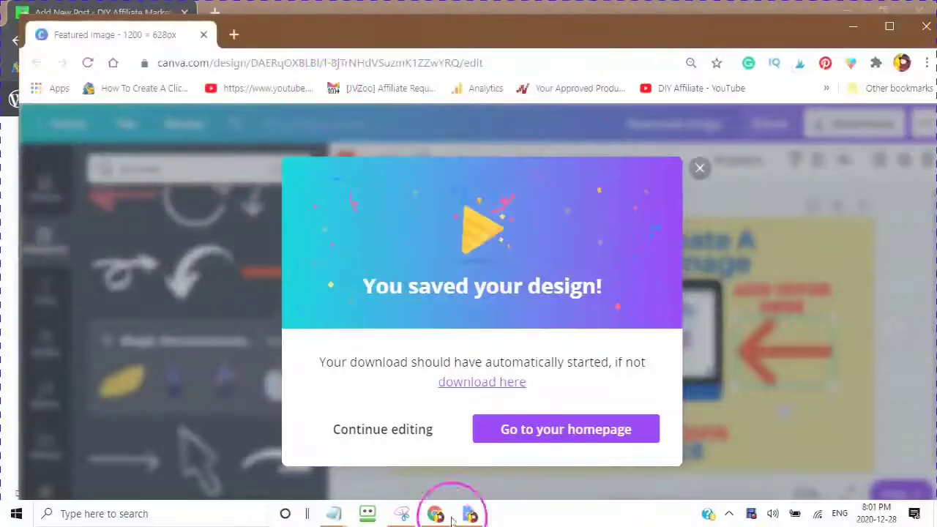
Step: In the WordPress post's Classic block, open the Add Media library
mouse_move(437, 515)
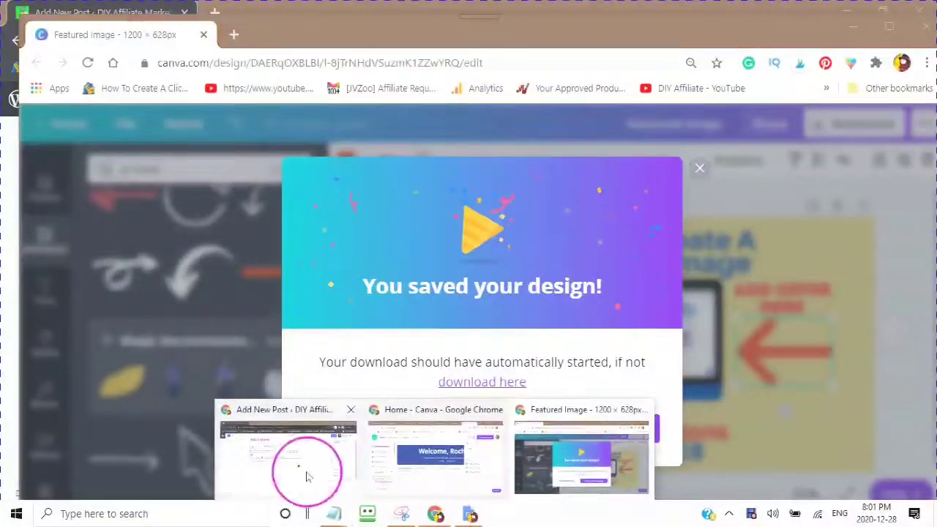
left_click(308, 470)
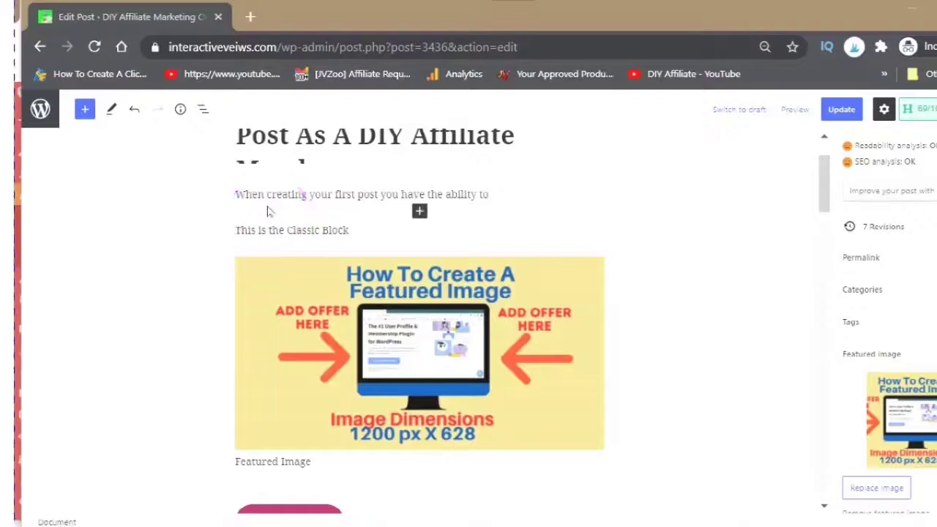
left_click(340, 223)
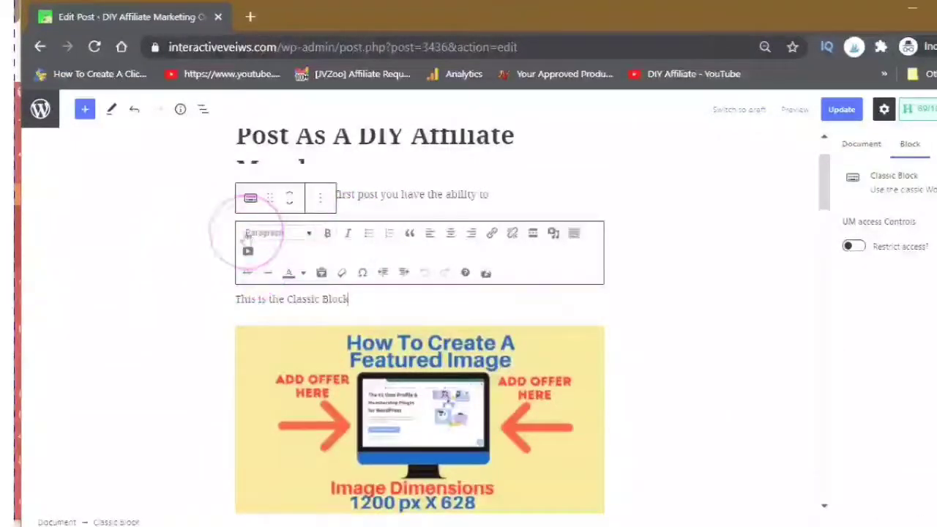
left_click(554, 239)
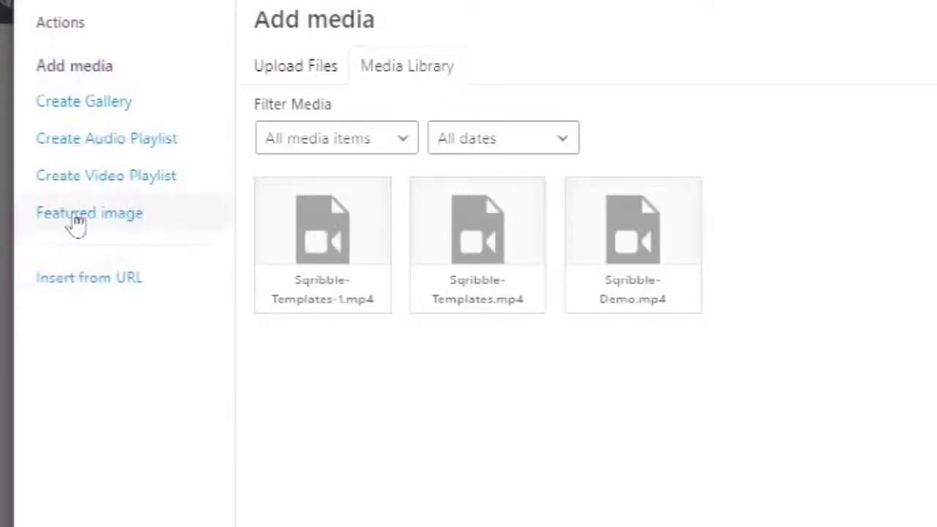
Step: Pick the second 'How To Create A Featured Image' graphic in the Media Library for the featured image
left_click(77, 214)
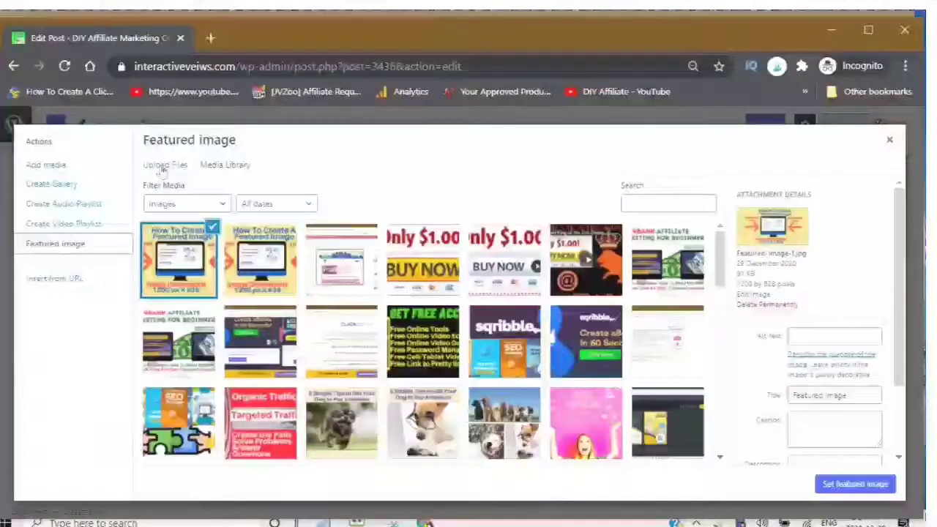
left_click(165, 167)
left_click(509, 392)
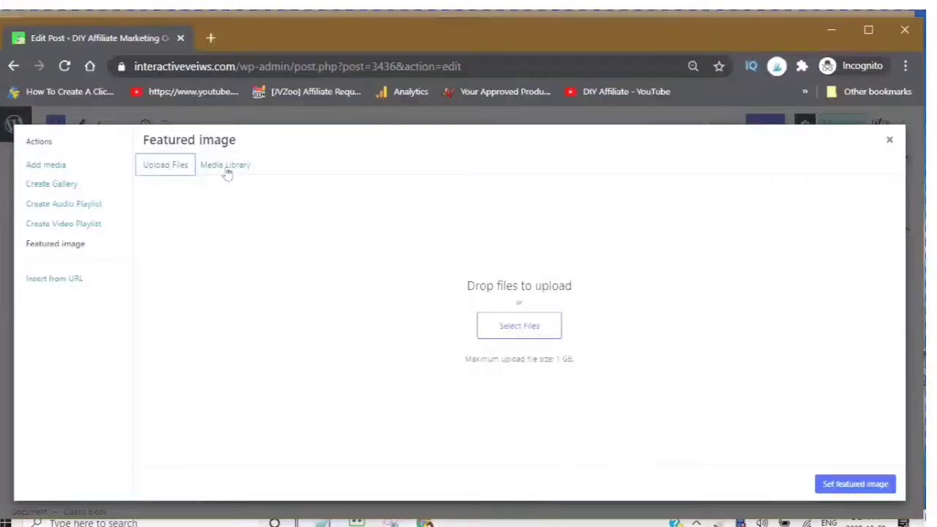
left_click(226, 166)
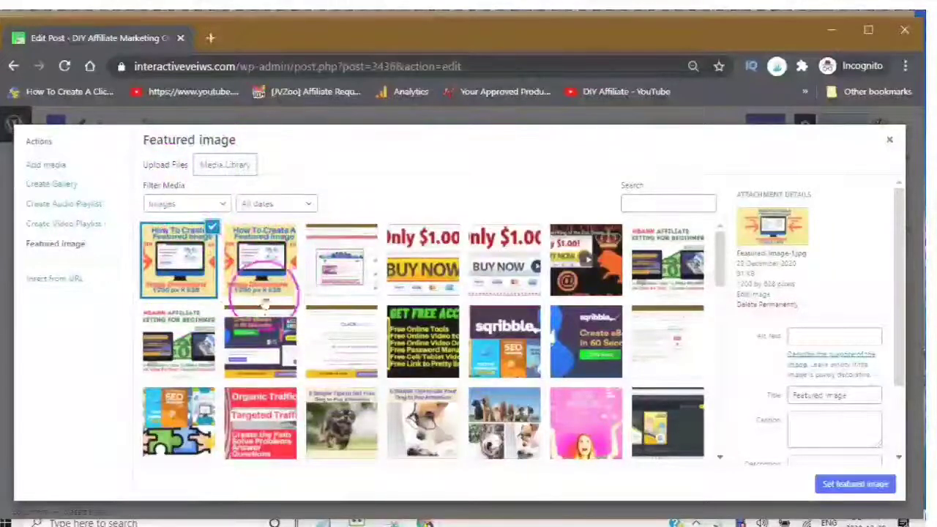
scroll(255, 272, "down", 2)
scroll(259, 273, "up", 2)
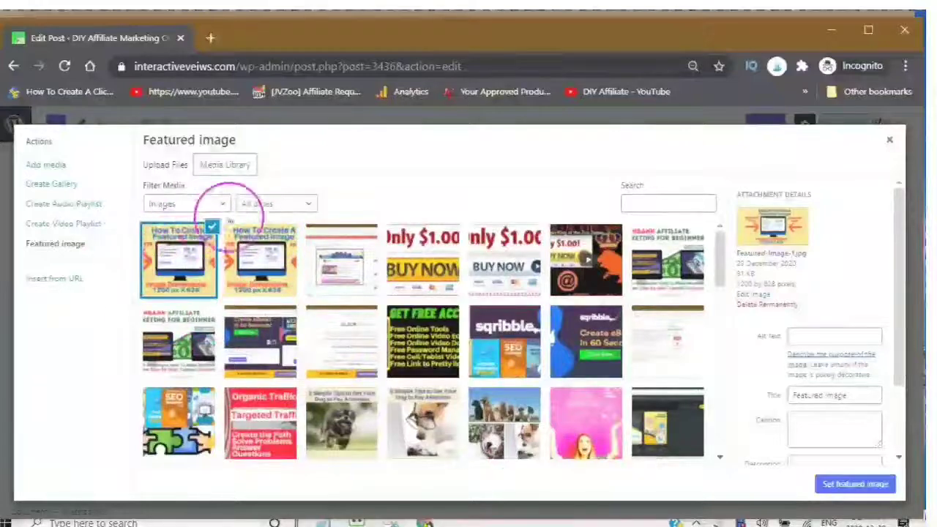
scroll(265, 272, "down", 2)
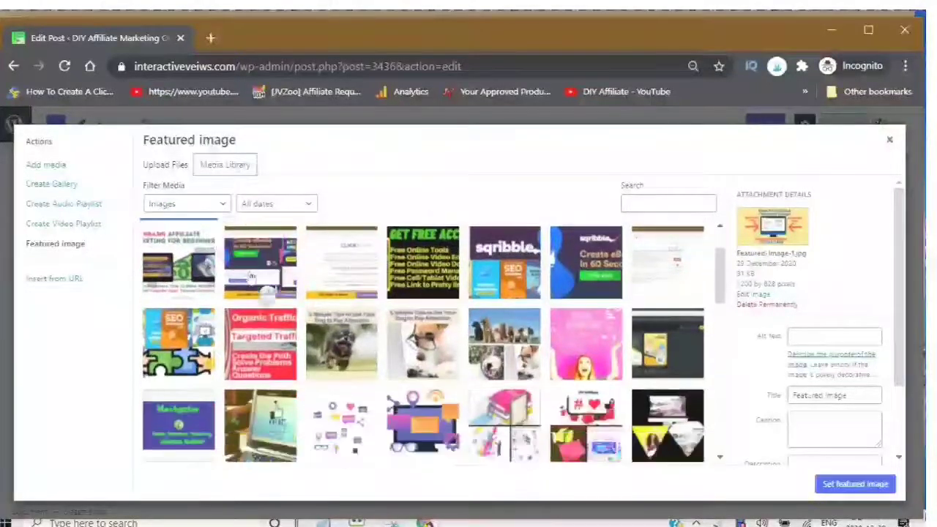
scroll(265, 272, "up", 2)
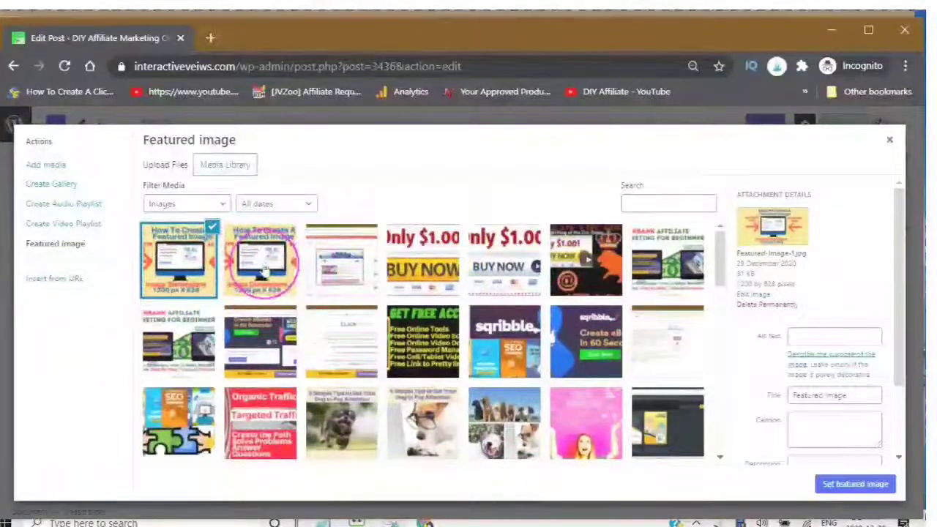
left_click(261, 273)
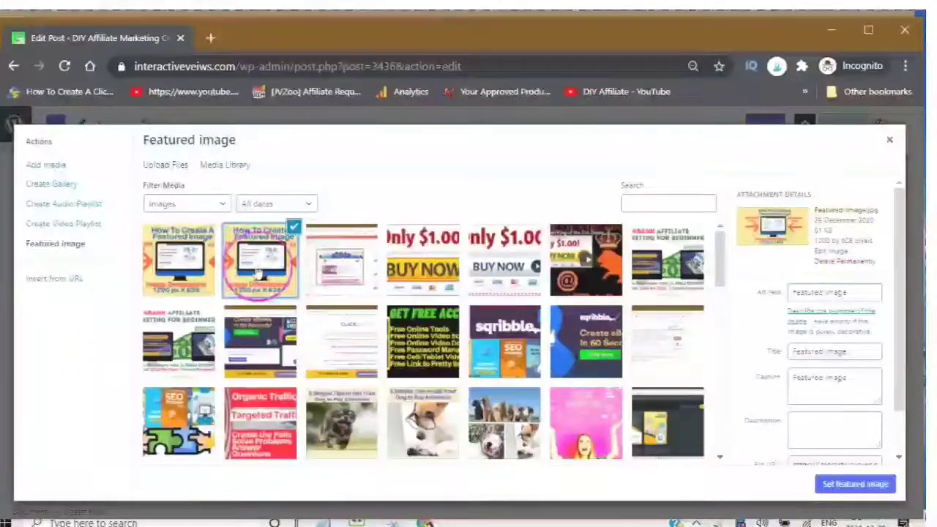
scroll(761, 321, "down", 1)
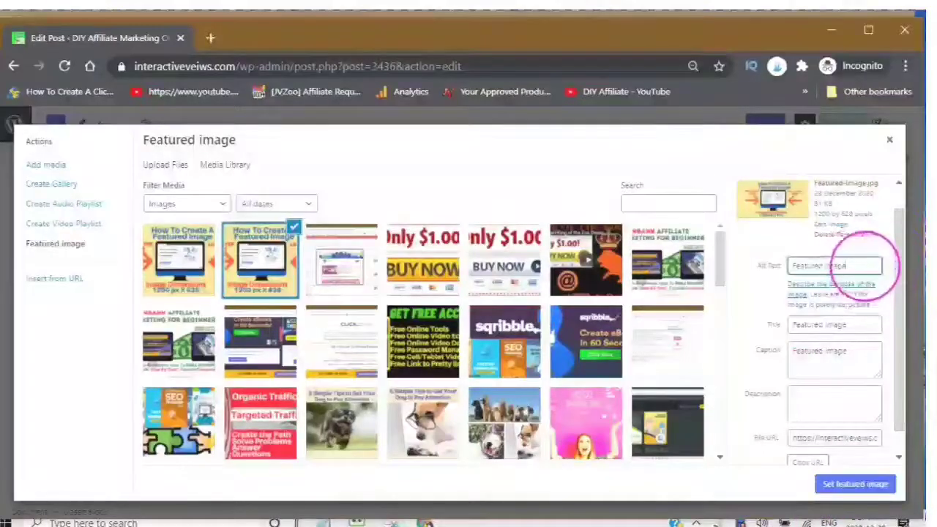
Step: Replace the image's alt text with a description of the picture mentioning the Member Plugin
double_click(803, 265)
left_click_drag(864, 261, 788, 271)
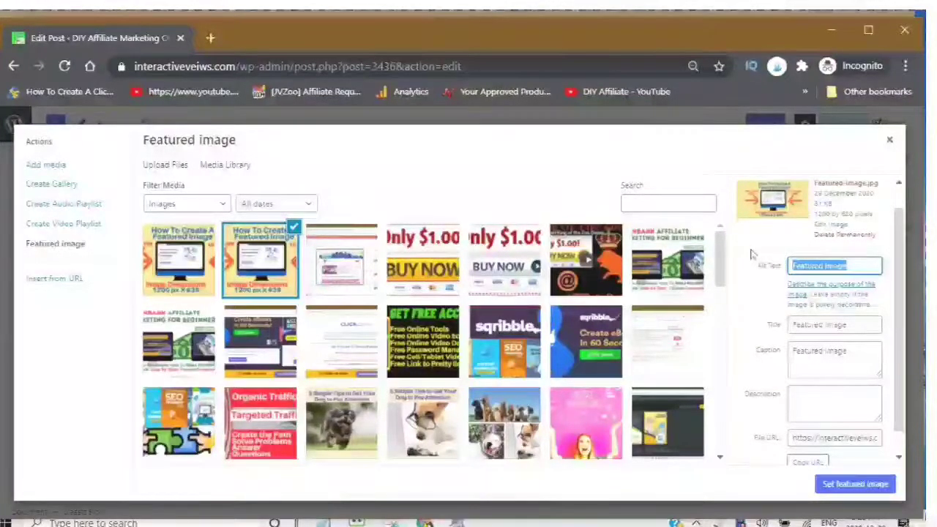
type("is")
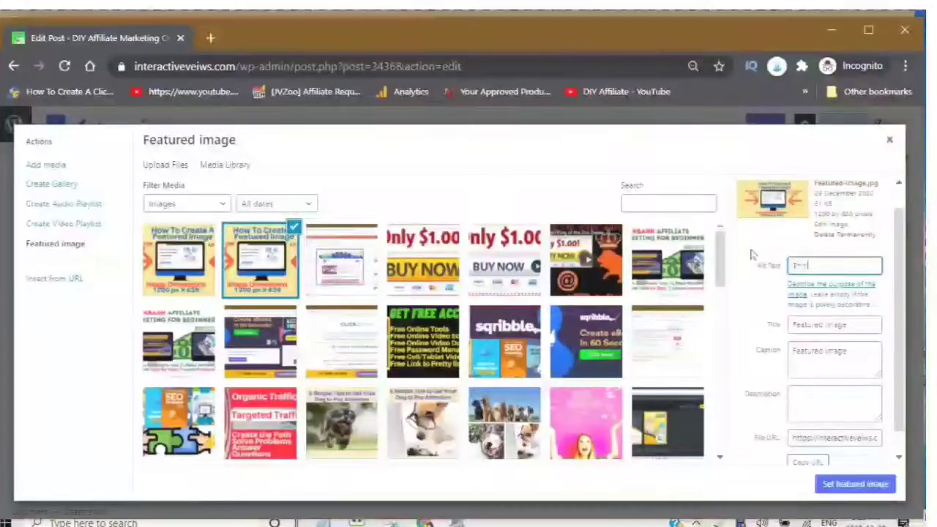
type(" image ca")
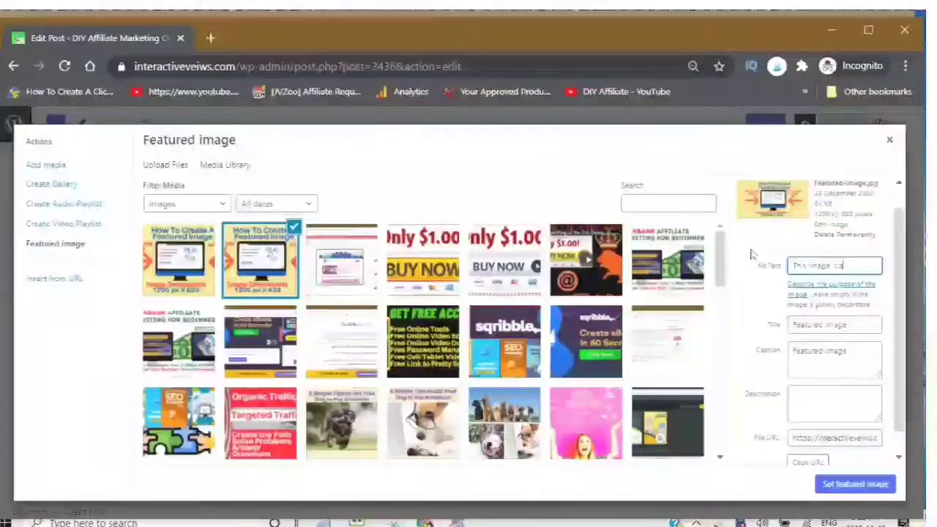
type(" d")
key("BackSpace")
key("BackSpace")
key("BackSpace")
key("BackSpace")
key("BackSpace")
type("picture")
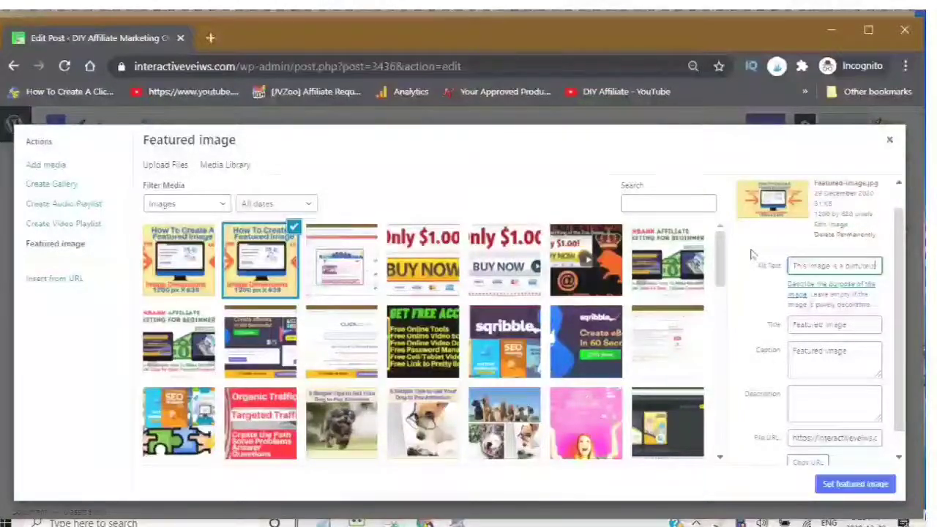
type(" of")
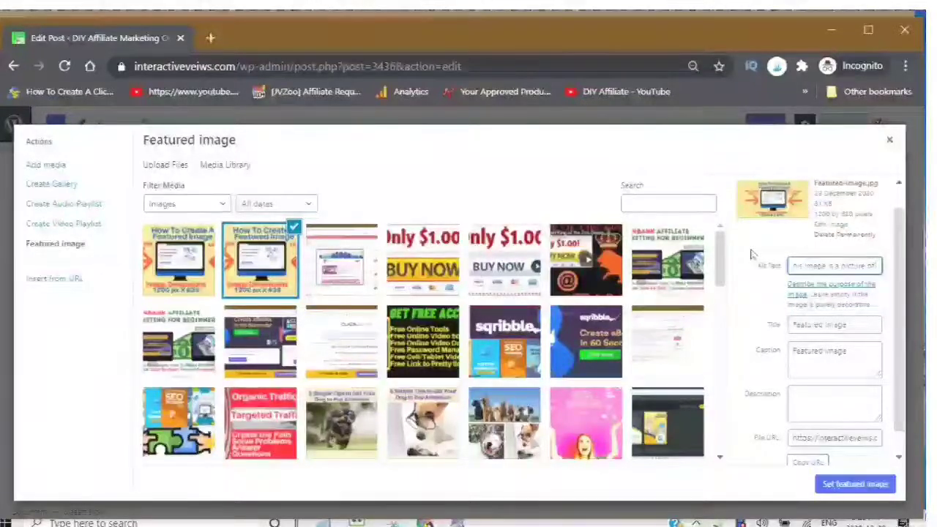
type(" aesk")
type(" s")
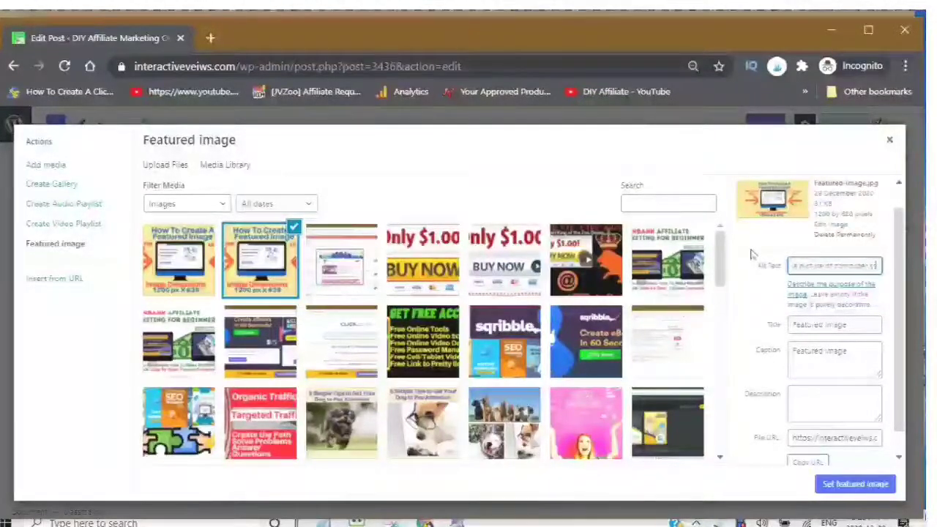
type("en with")
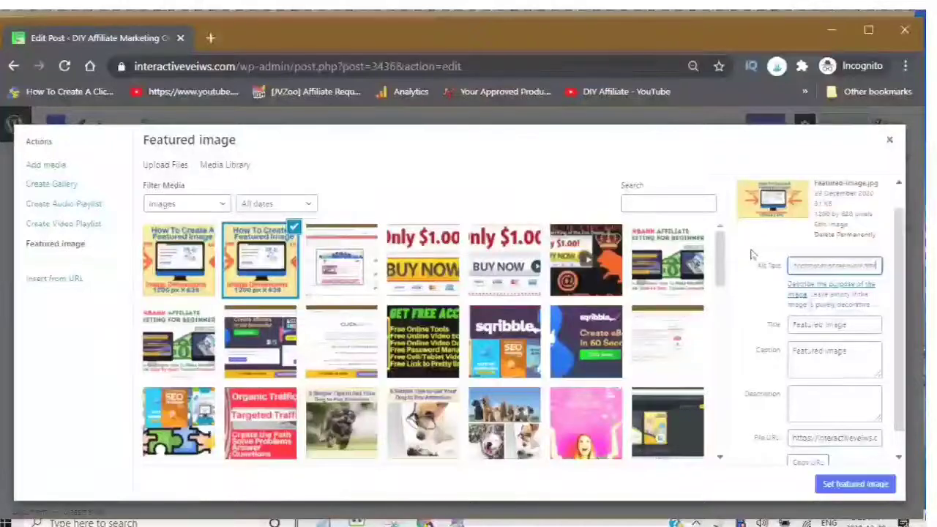
type(" im")
type("e")
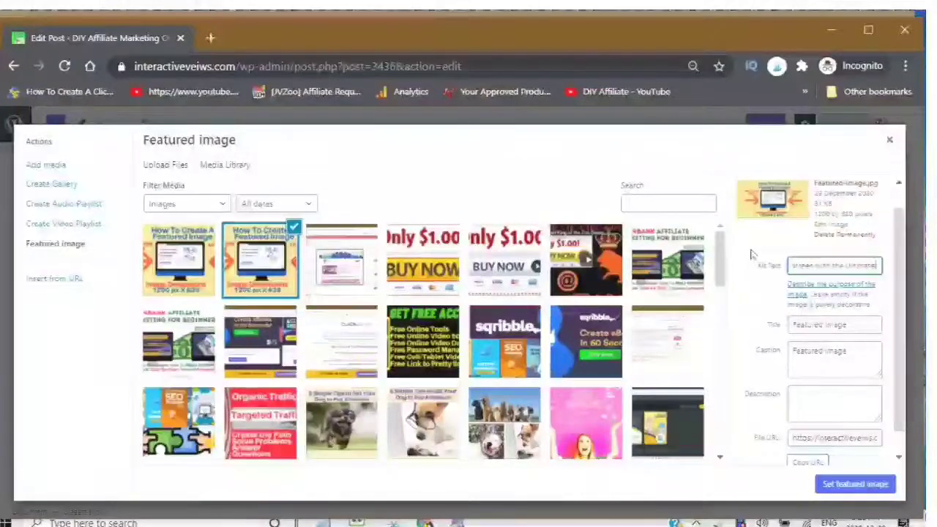
type(" Member")
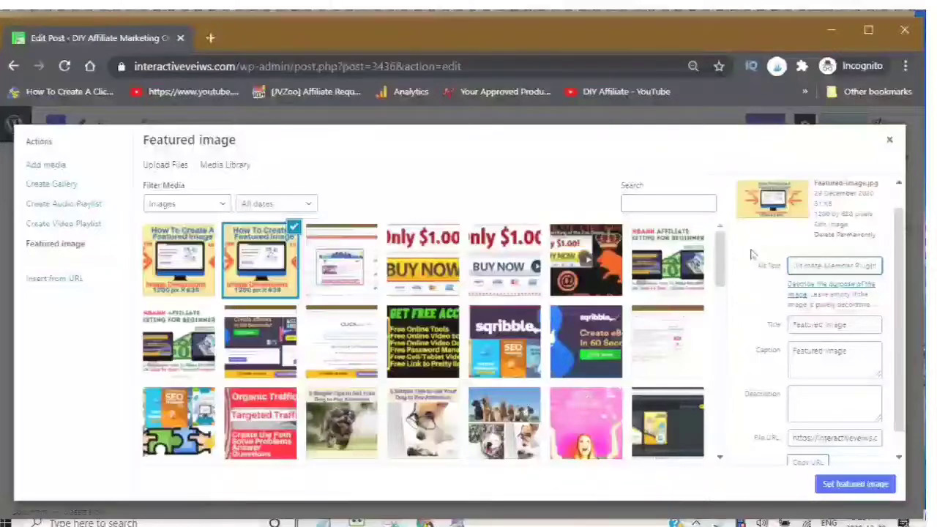
type(" Plugin")
key("Home")
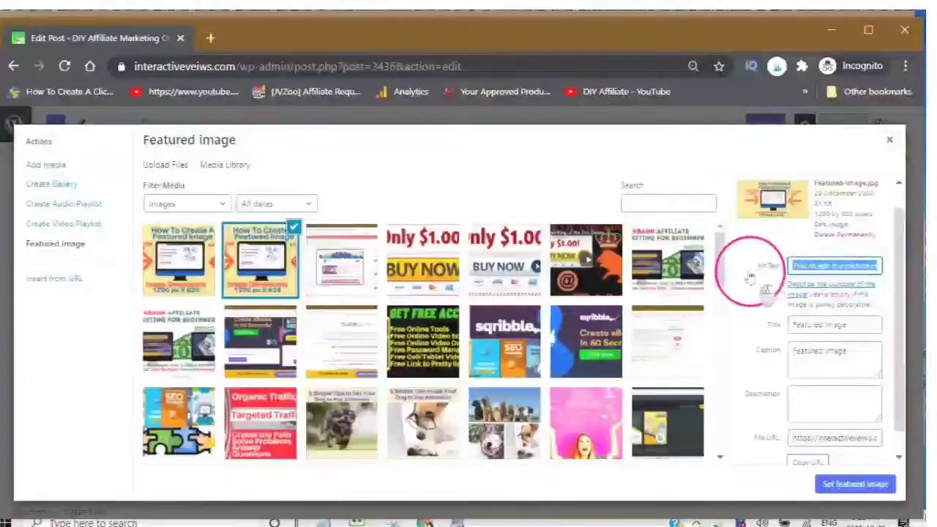
key("ctrl+z")
Step: Change the image title to 'How To Create a Featured Image' and copy it
left_click(852, 326)
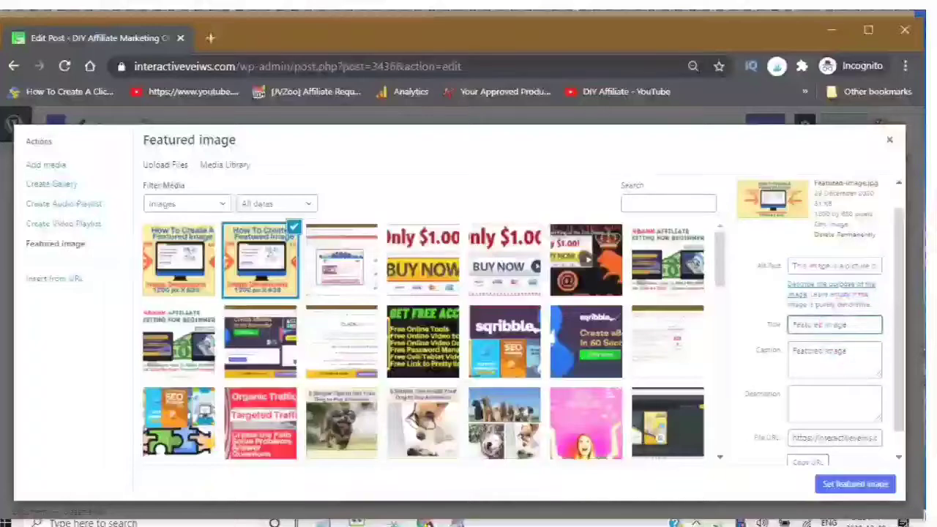
left_click_drag(825, 326, 772, 327)
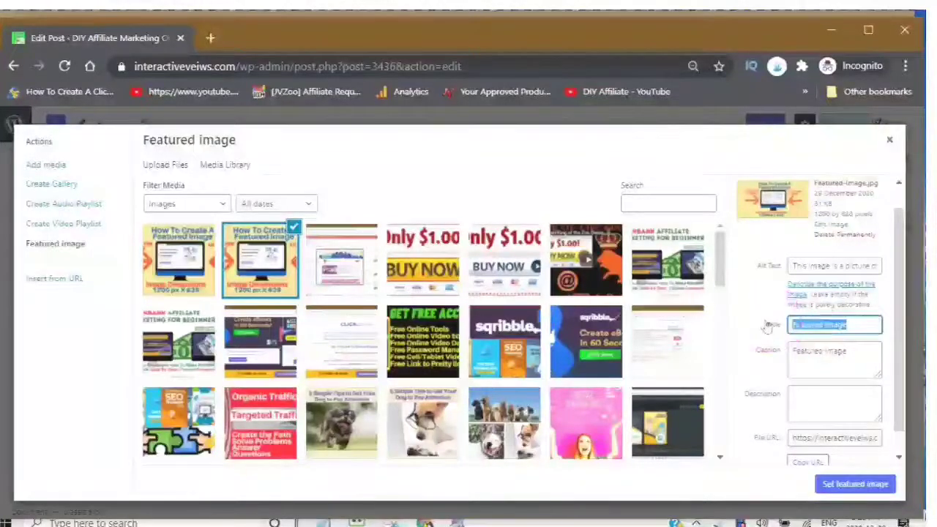
type("How To")
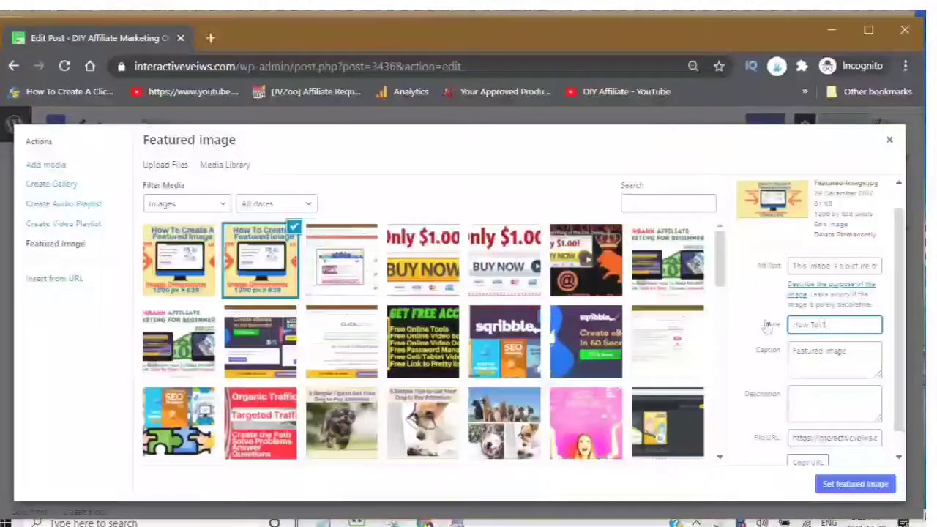
type(" Create")
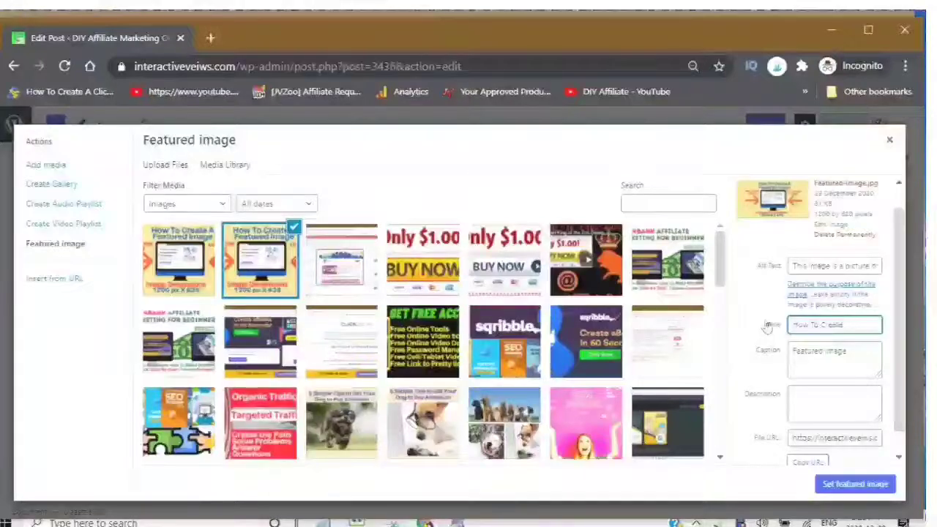
type(" a Featured Imag")
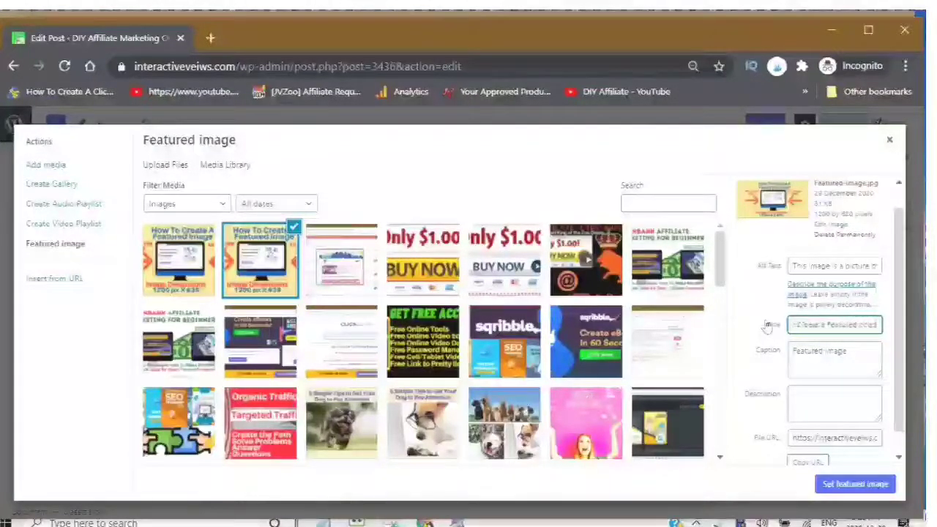
left_click(786, 350)
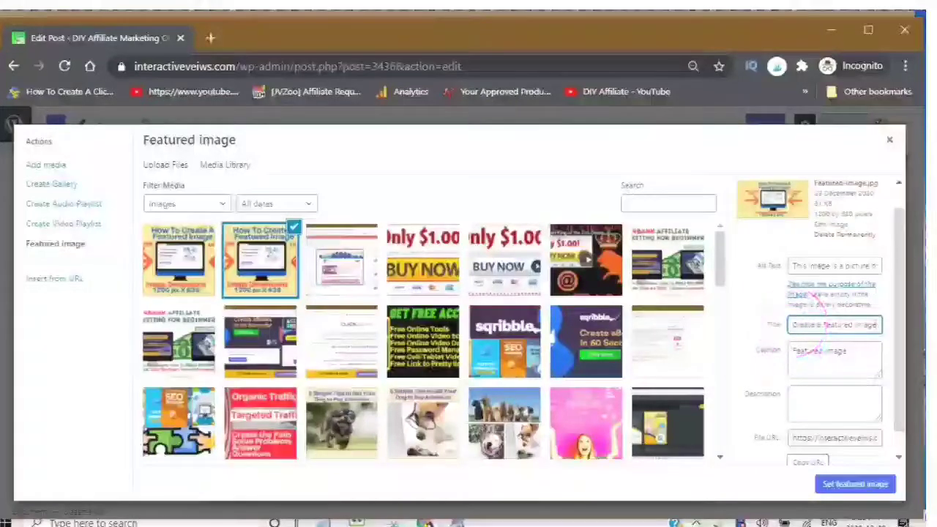
left_click(792, 323)
right_click(830, 324)
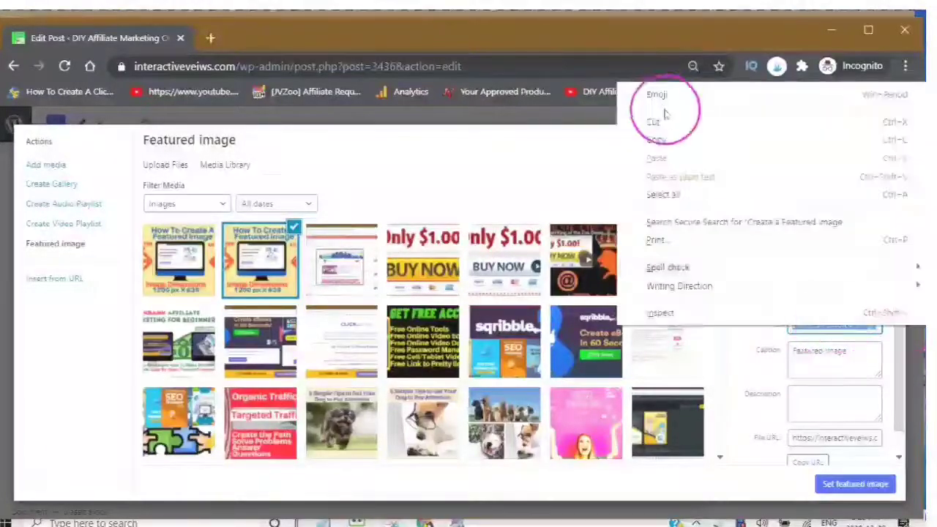
left_click(649, 137)
Step: Paste 'Create a Featured Image' over the old 'Featured Image' caption
left_click(816, 349)
triple_click(816, 350)
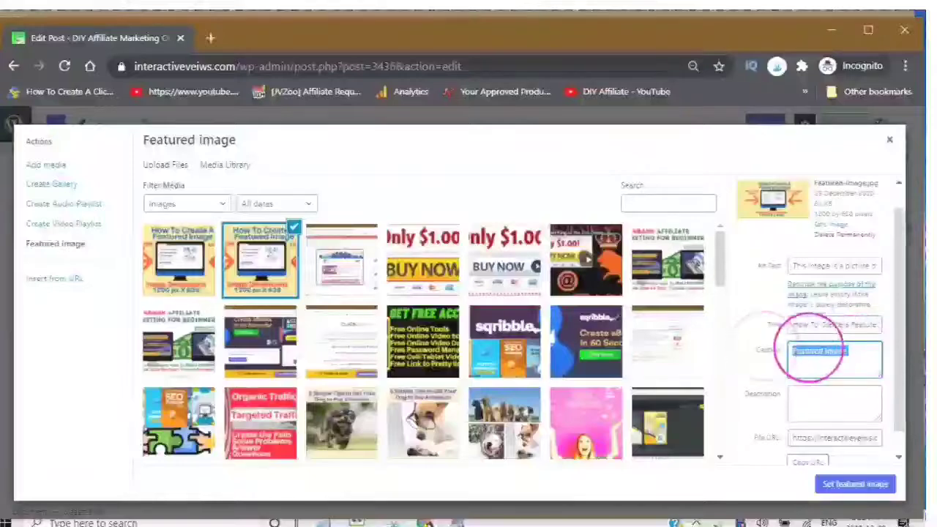
right_click(803, 346)
left_click(692, 187)
Step: Write a description about creating a featured image for DIY Affiliate Members, then set it as featured image
left_click(837, 396)
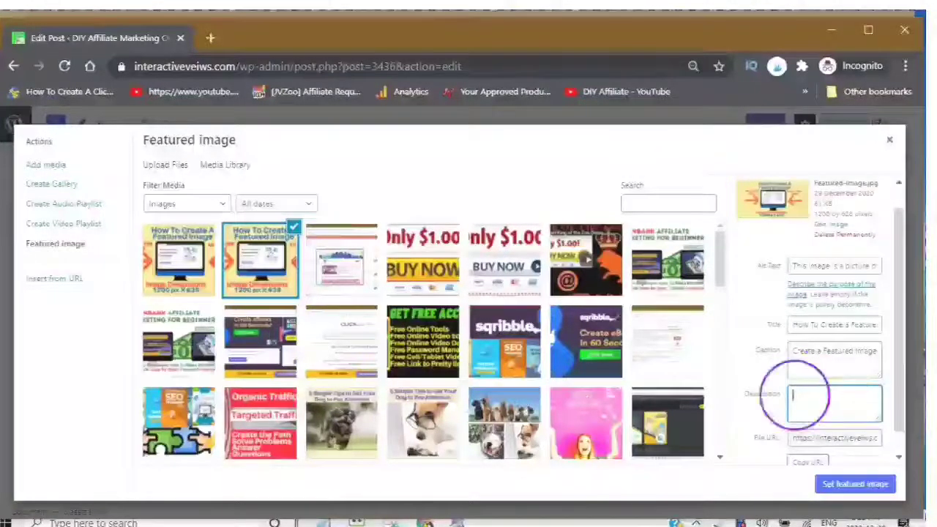
right_click(795, 395)
left_click(778, 267)
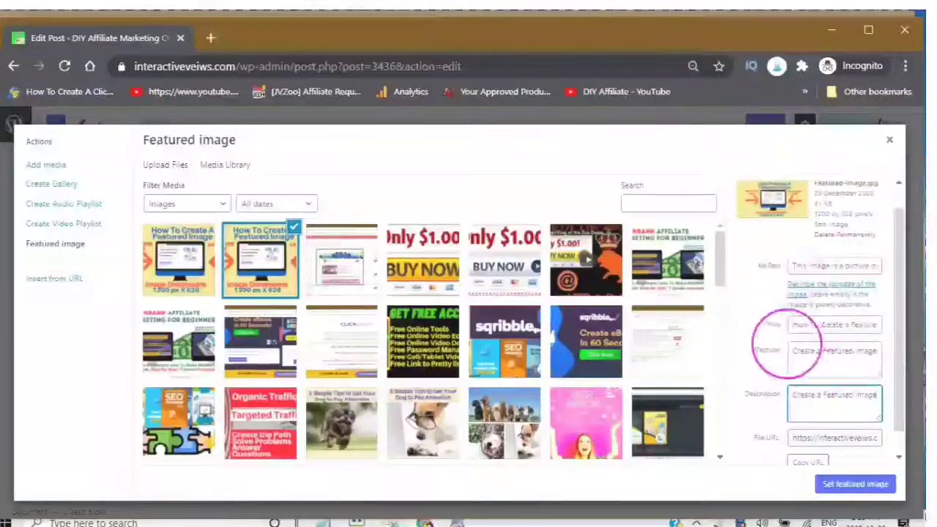
scroll(805, 326, "down", 1)
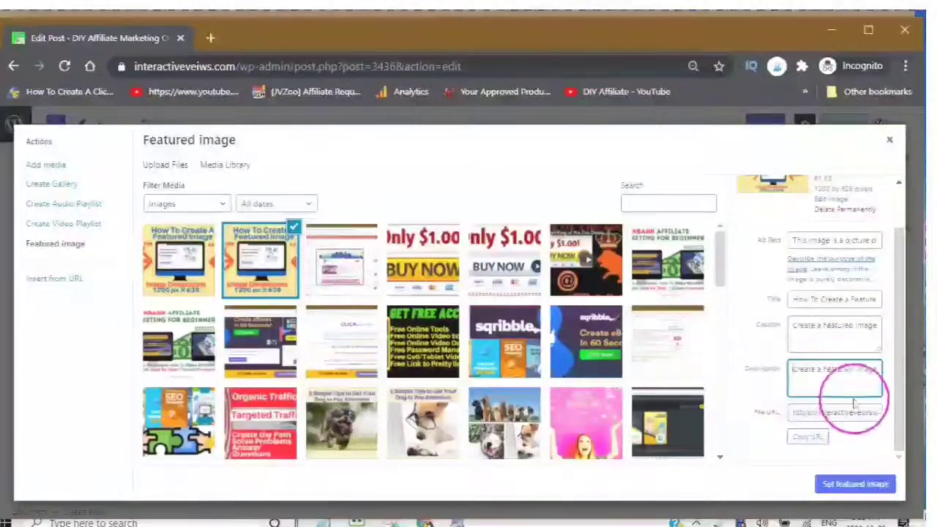
type("How ")
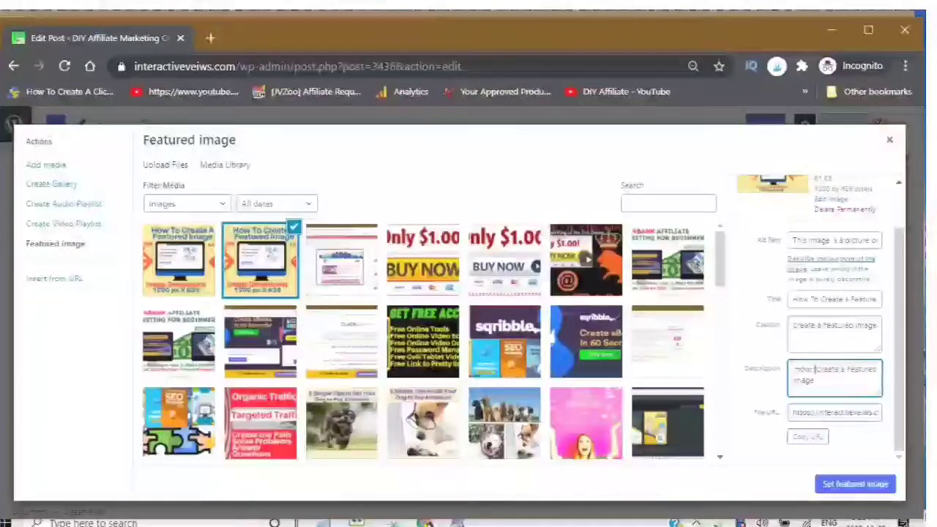
type("to ")
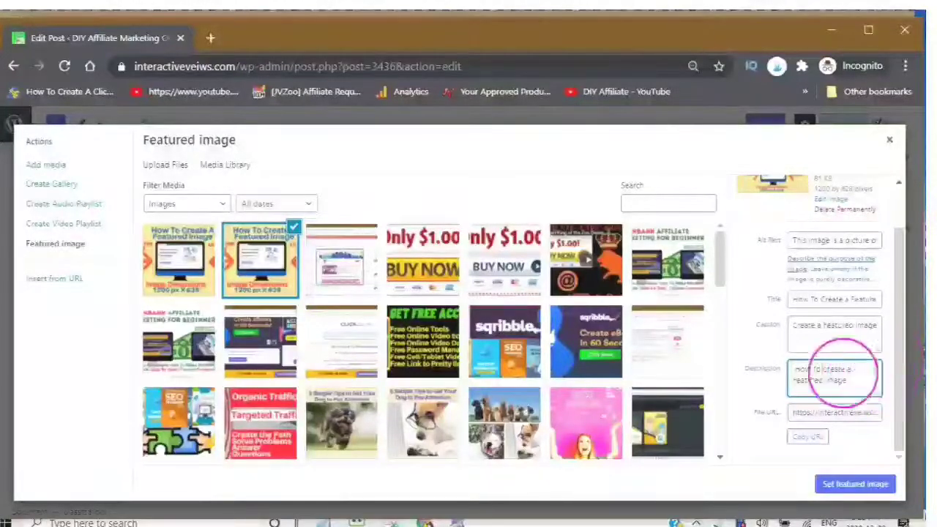
type(" and")
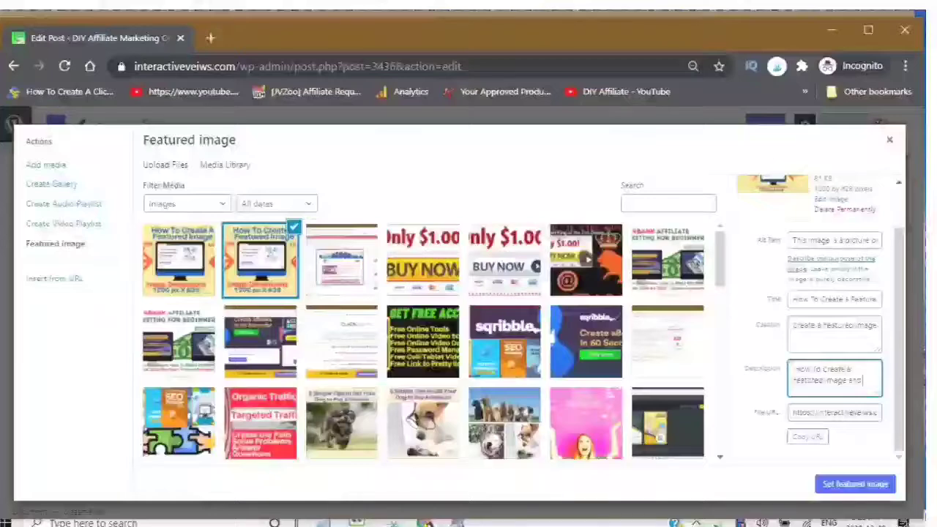
type(" Re Write")
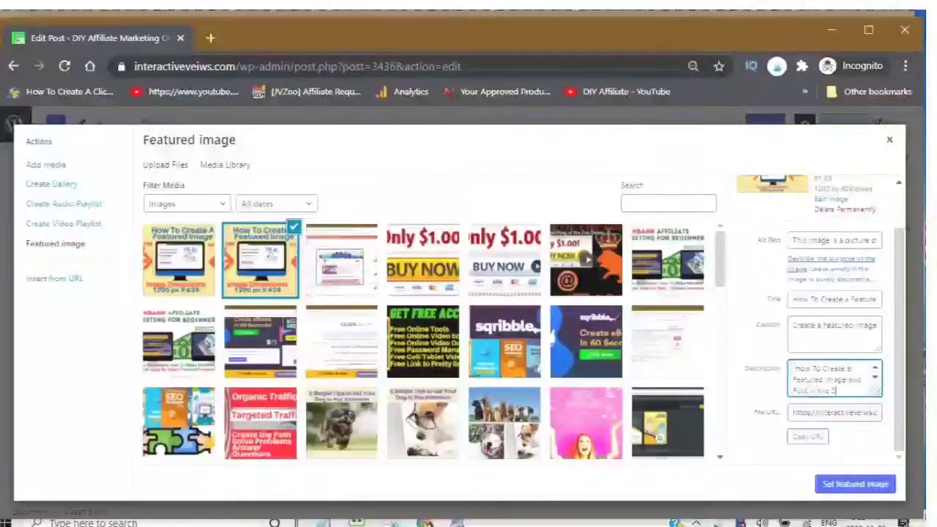
type("IY A")
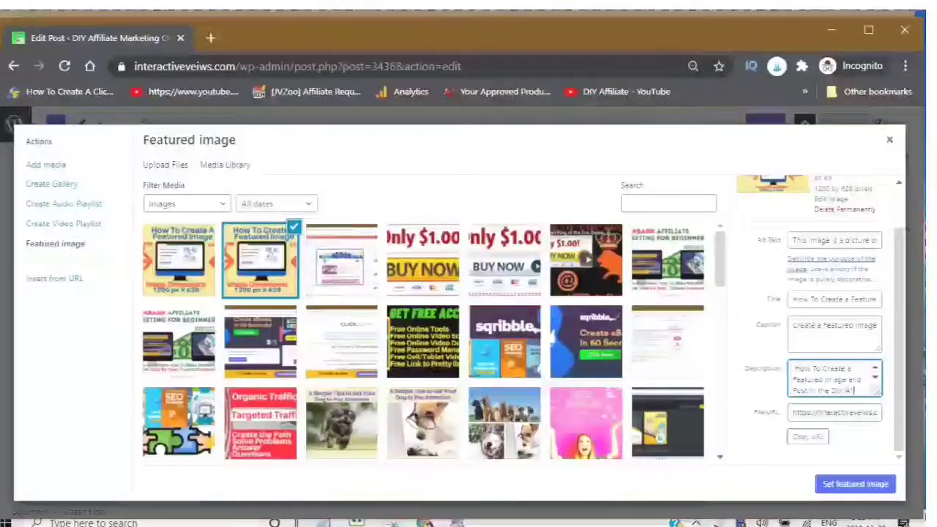
type("ffilia")
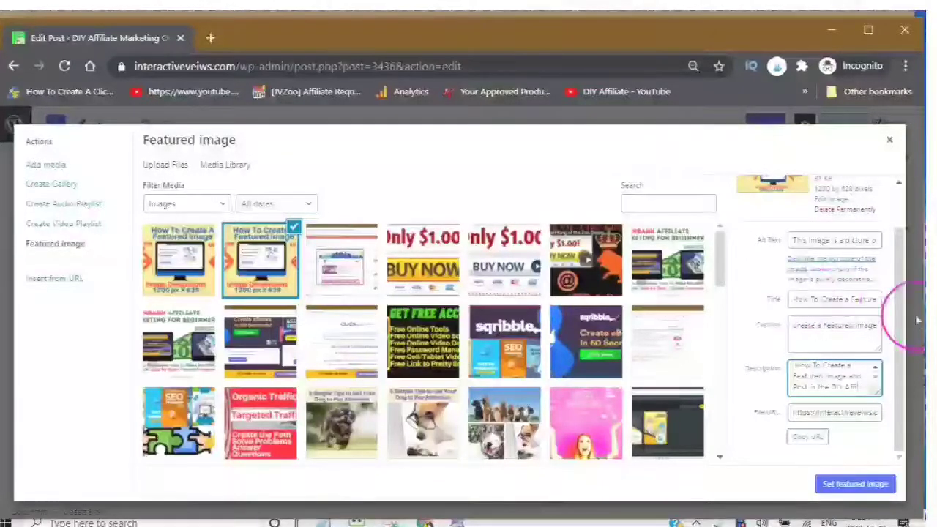
type(" Mark")
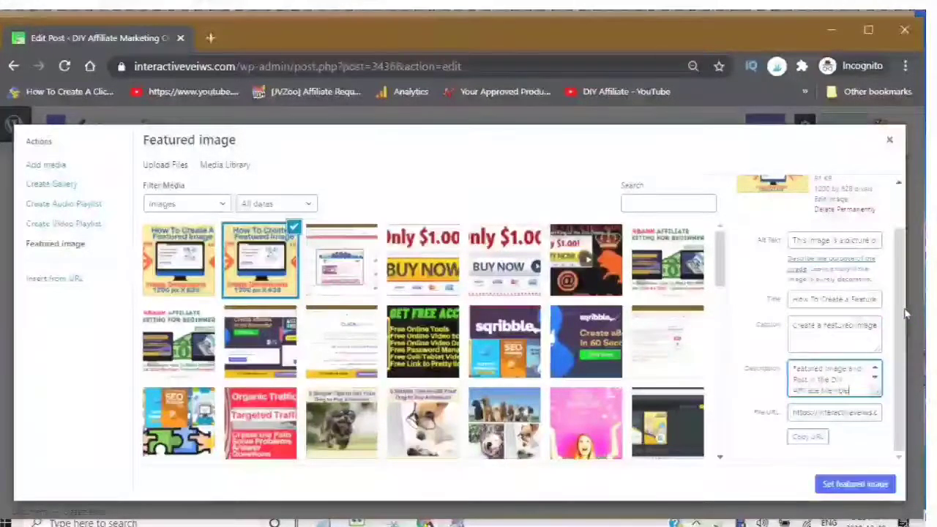
type("rship")
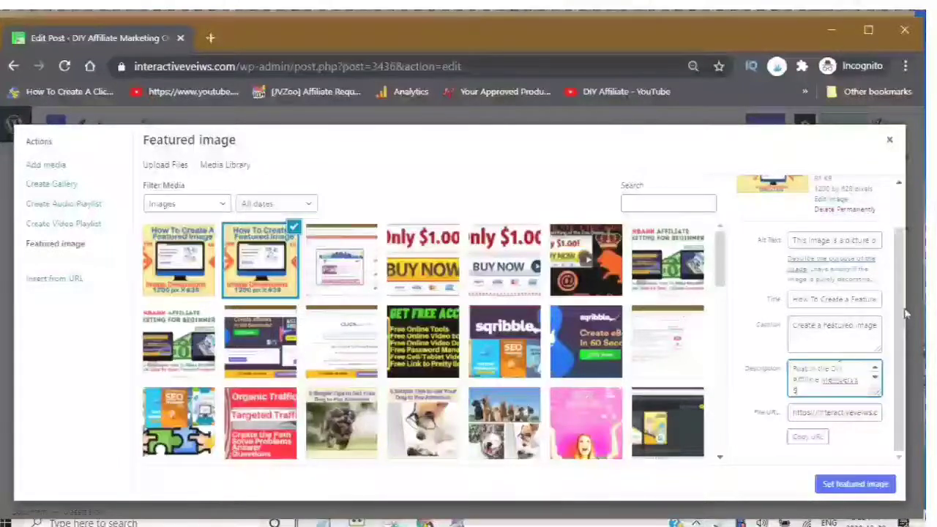
left_click(854, 381)
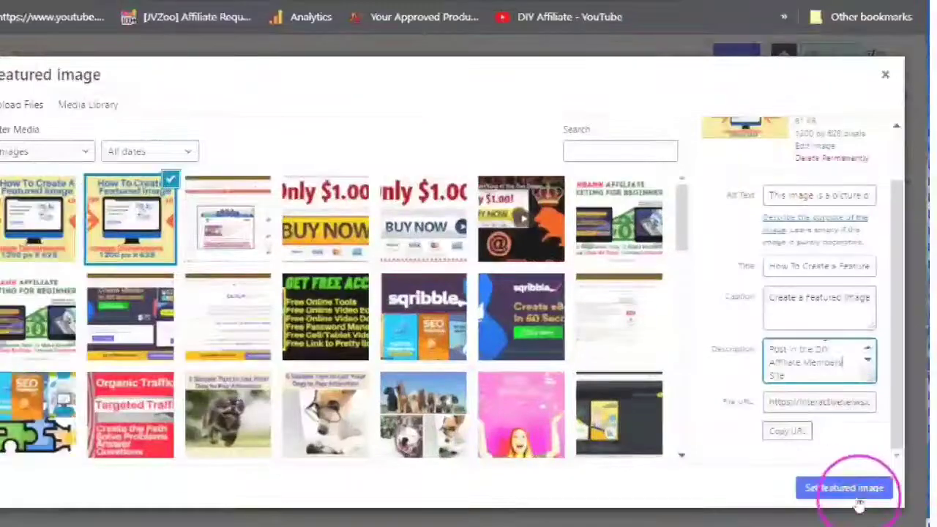
left_click(843, 494)
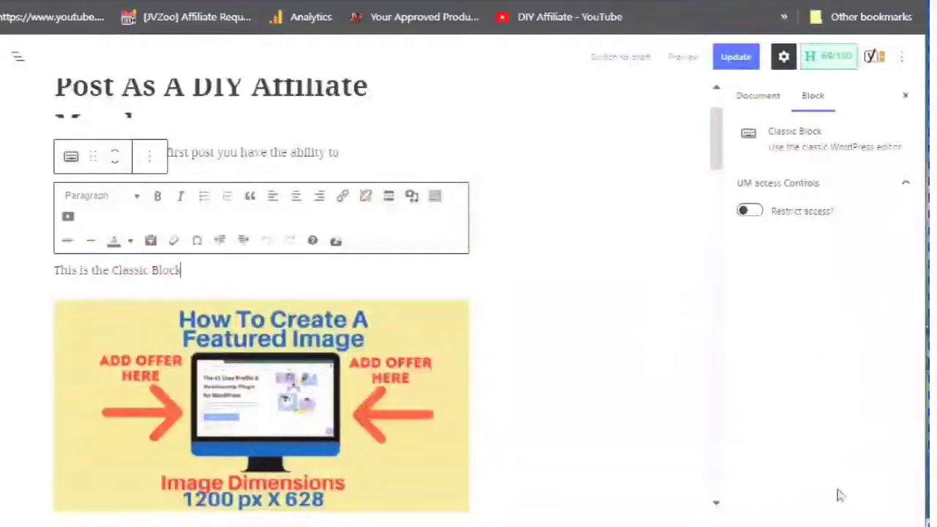
Step: Show the post's Document settings and scroll down to the Featured Image panel
left_click(657, 494)
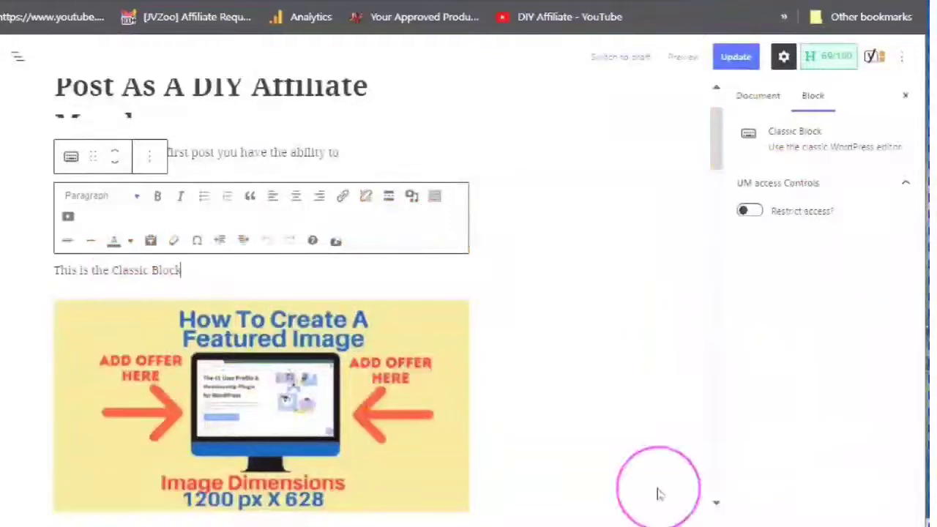
left_click(613, 353)
scroll(608, 348, "up", 2)
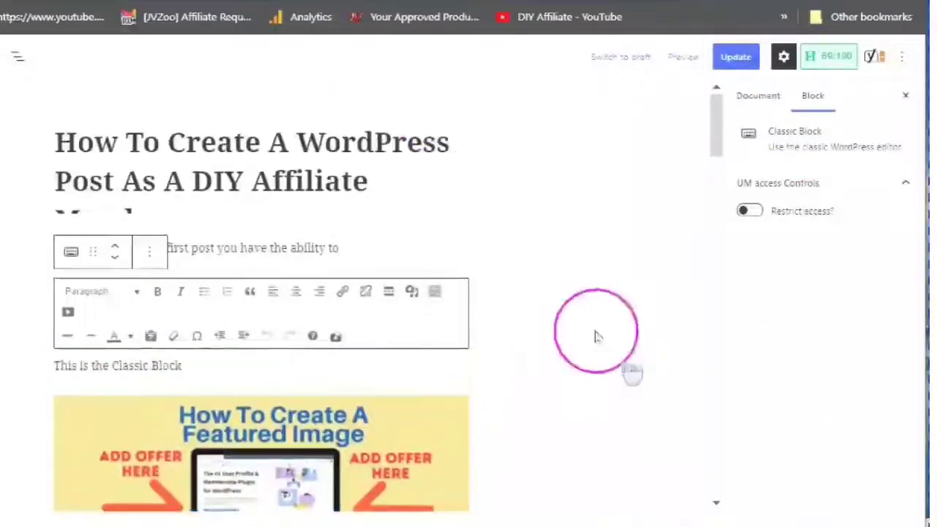
left_click(759, 103)
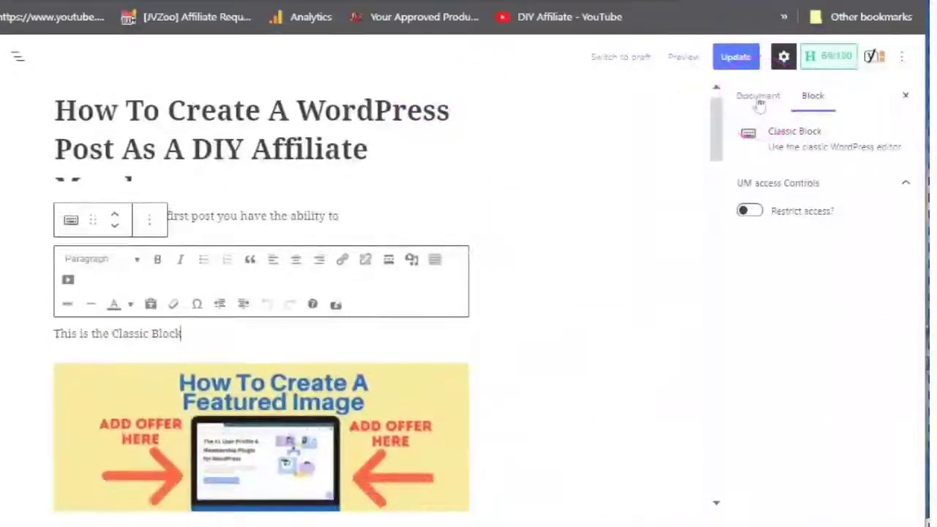
scroll(772, 307, "down", 5)
scroll(783, 363, "down", 2)
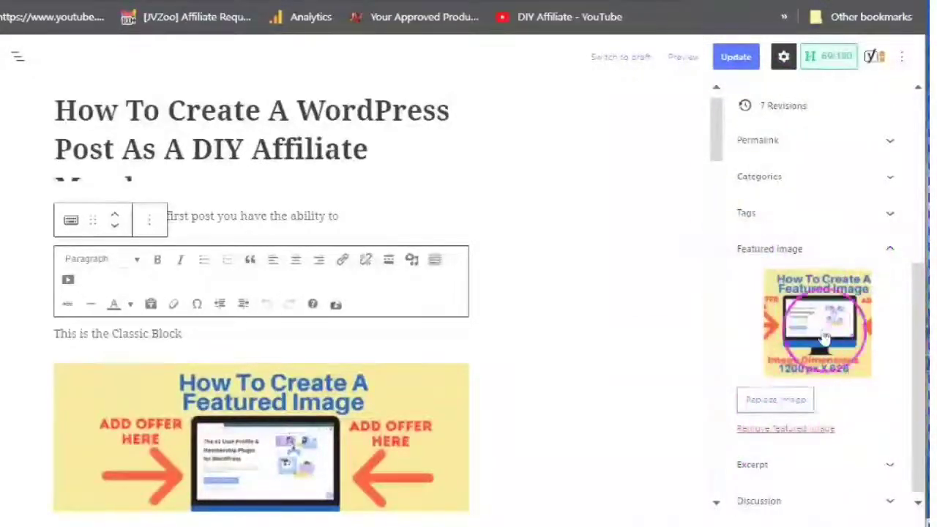
scroll(761, 293, "down", 1)
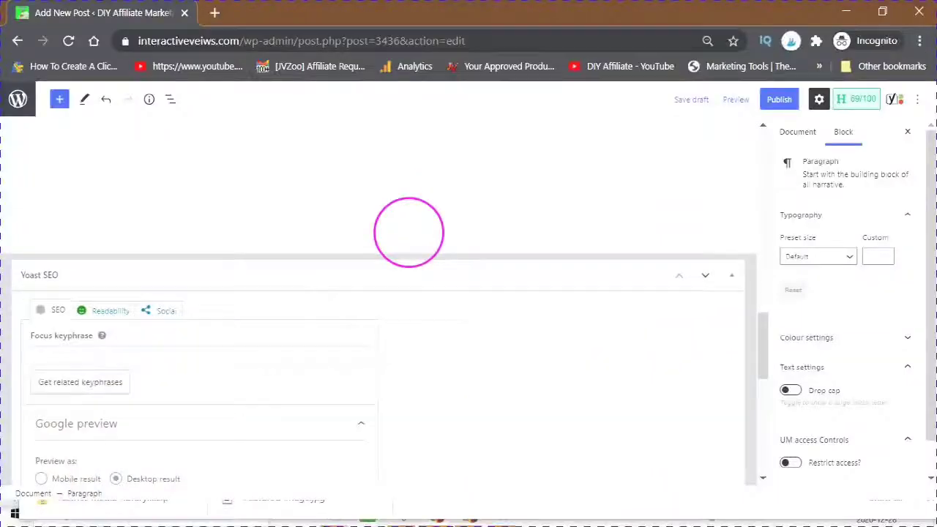
scroll(408, 232, "down", 2)
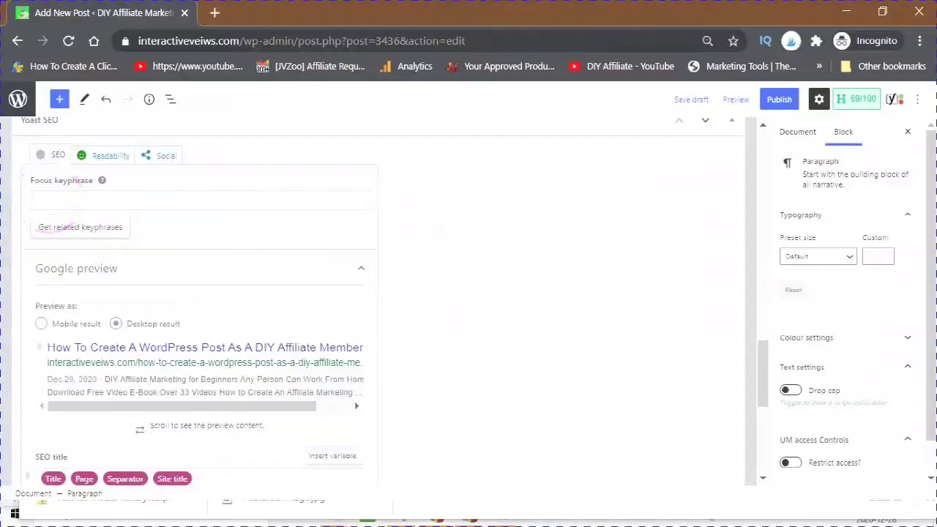
scroll(81, 247, "up", 1)
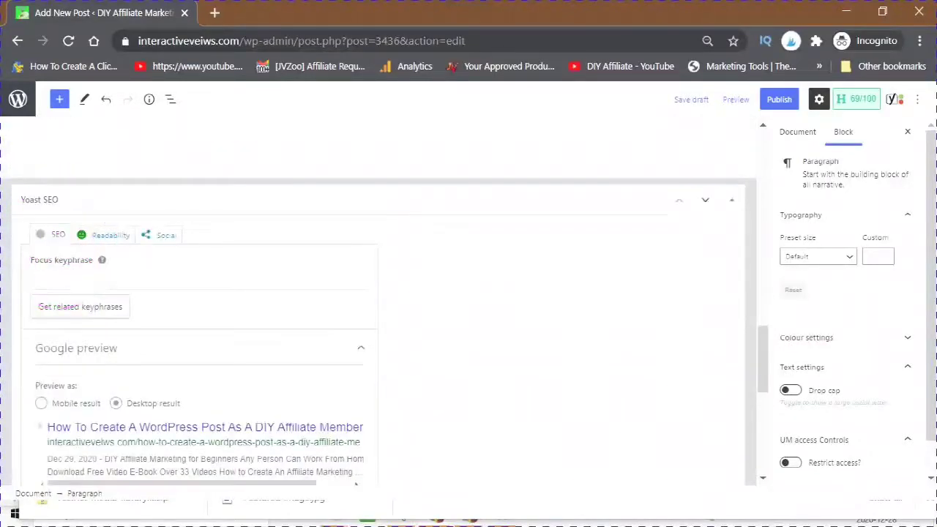
scroll(293, 293, "down", 1)
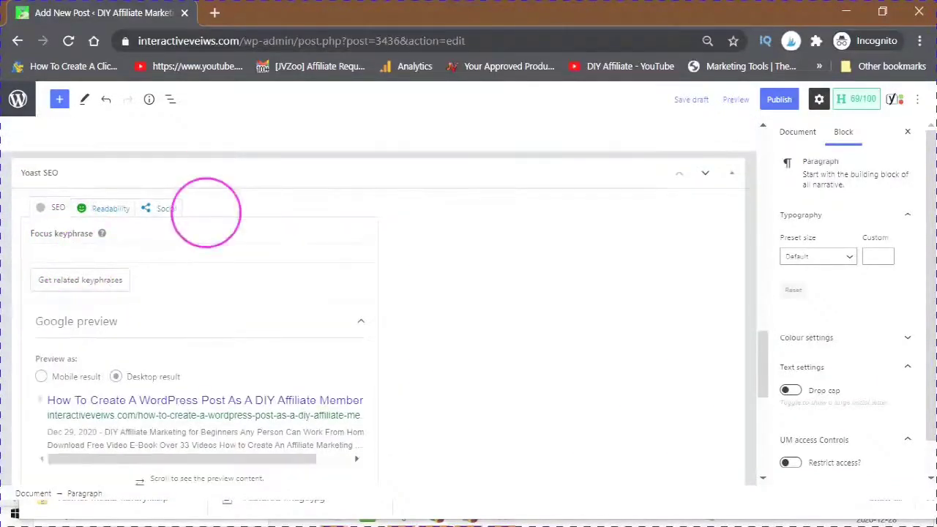
scroll(227, 247, "up", 6)
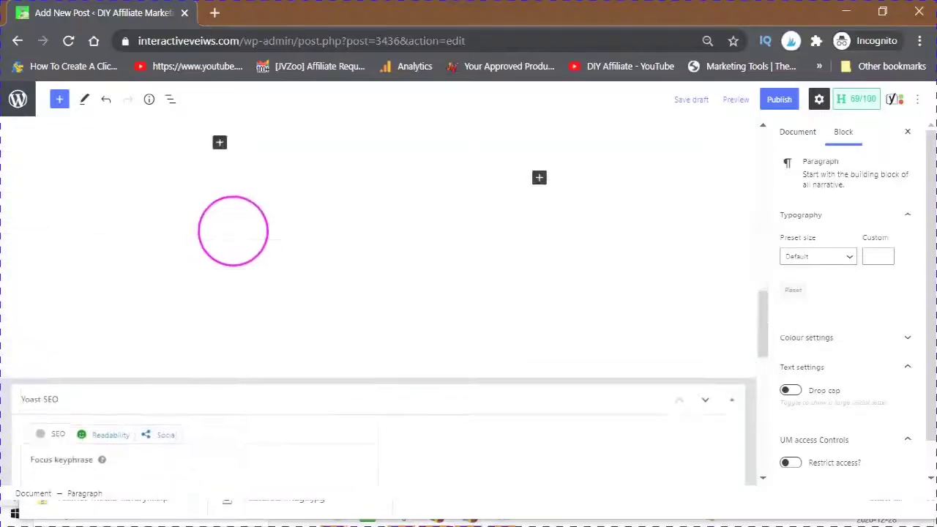
scroll(316, 234, "up", 10)
scroll(322, 187, "down", 4)
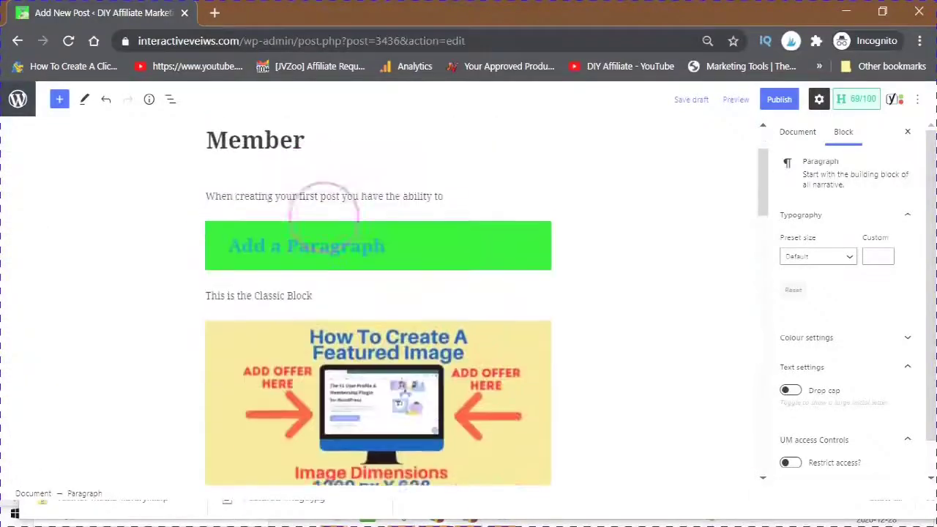
scroll(320, 219, "down", 6)
scroll(319, 220, "up", 5)
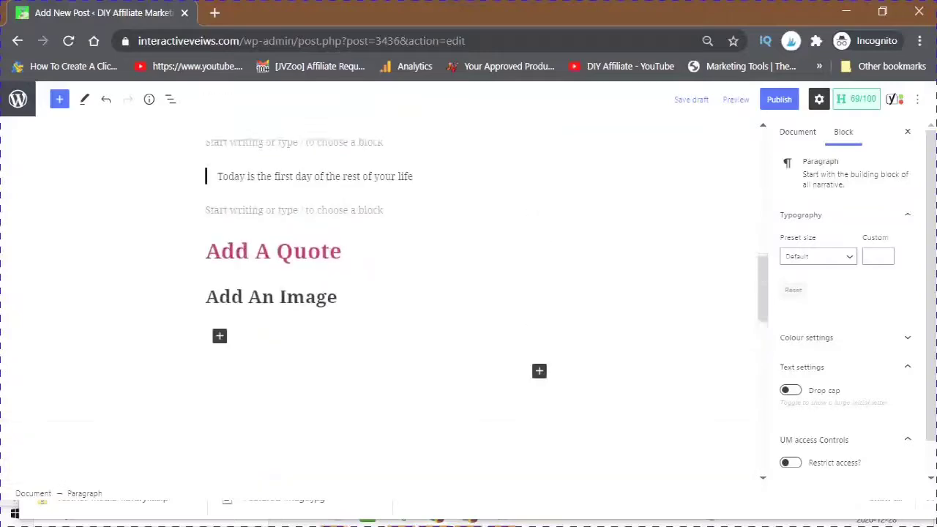
scroll(319, 220, "up", 5)
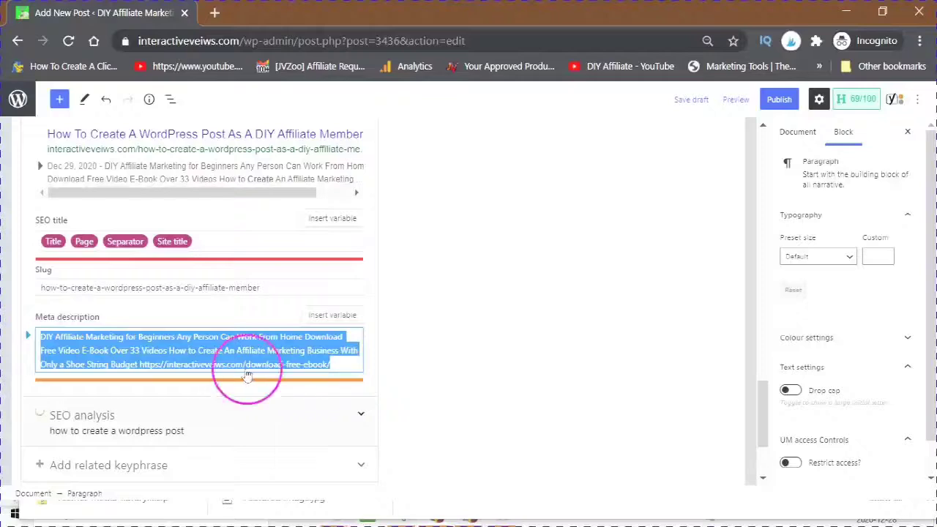
scroll(236, 359, "down", 1)
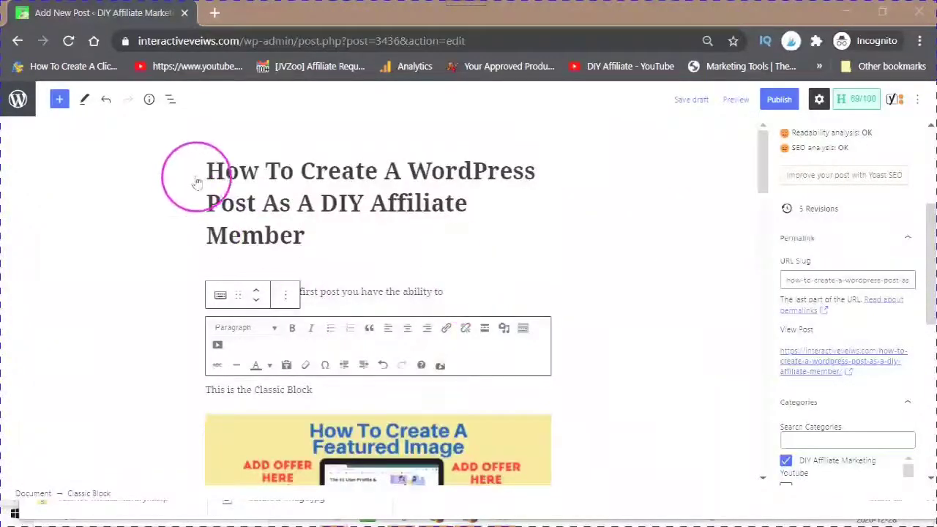
scroll(425, 212, "down", 2)
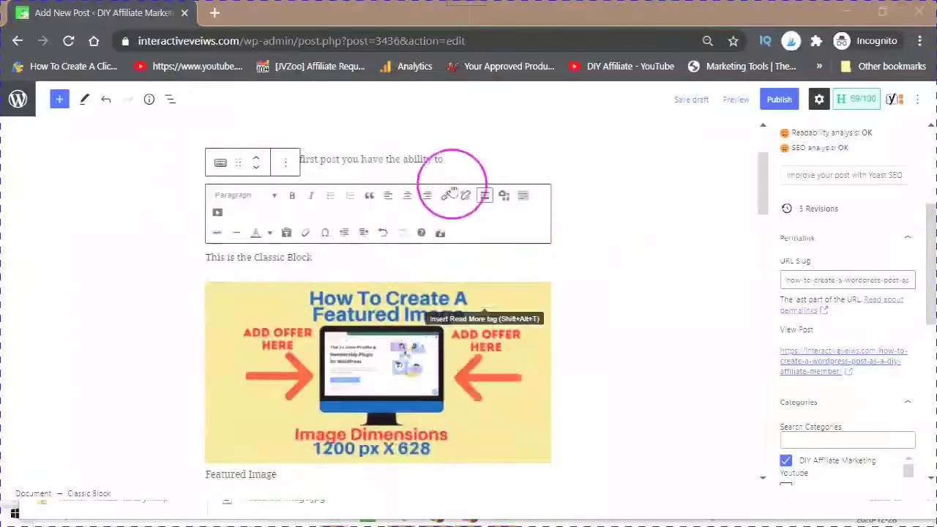
scroll(418, 268, "down", 1)
scroll(299, 252, "up", 2)
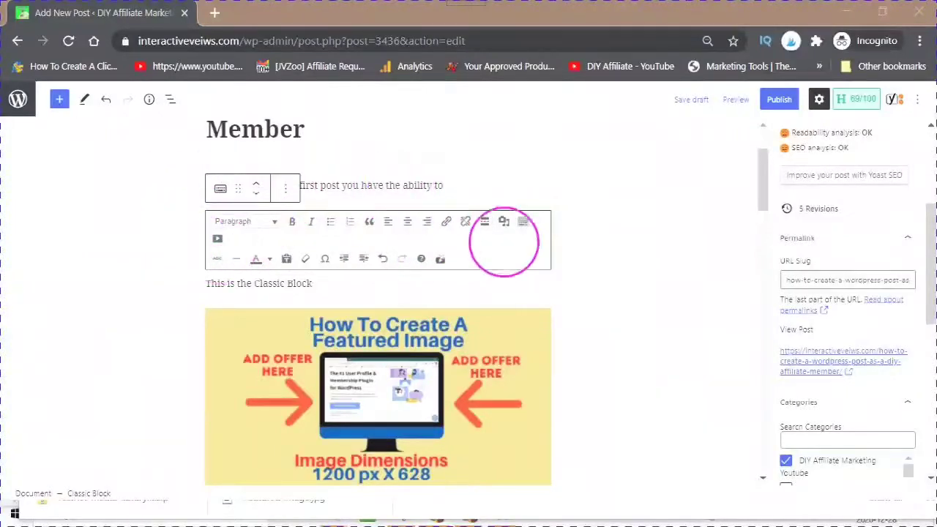
scroll(489, 236, "down", 1)
scroll(488, 236, "down", 3)
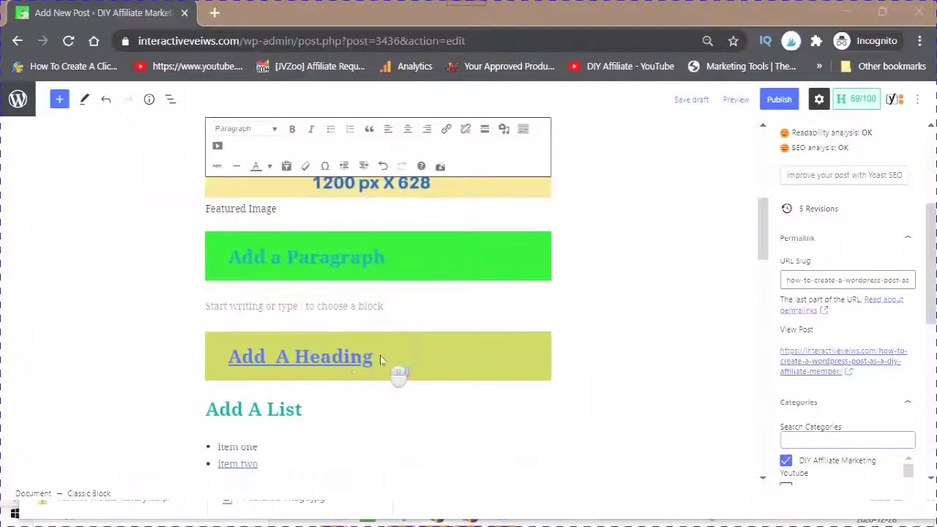
scroll(380, 355, "down", 1)
scroll(351, 344, "down", 3)
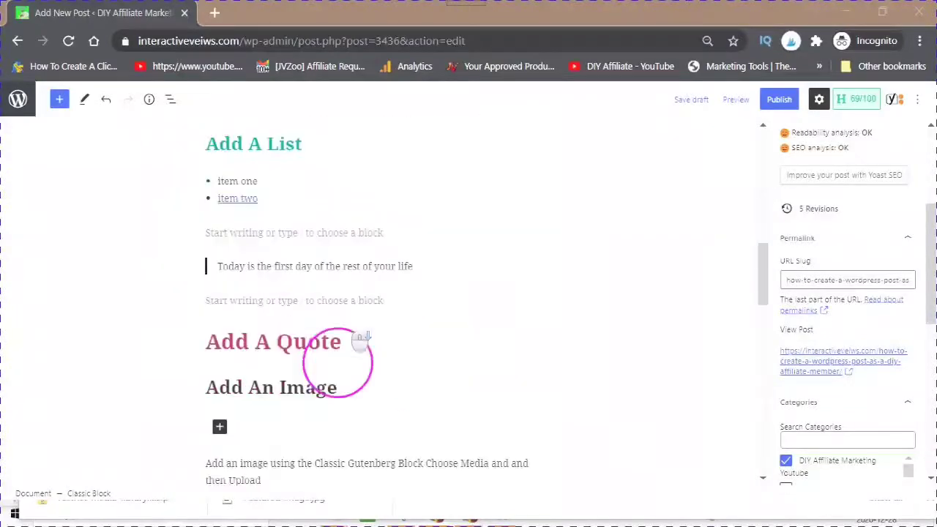
scroll(358, 351, "down", 2)
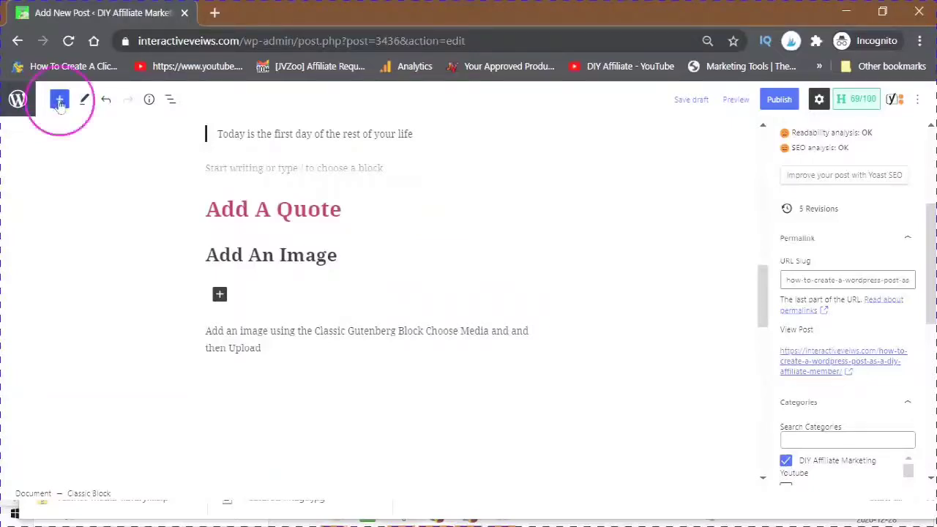
Step: Insert a Buttons block and label the button 'Add A Button'
left_click(60, 103)
scroll(22, 392, "down", 1)
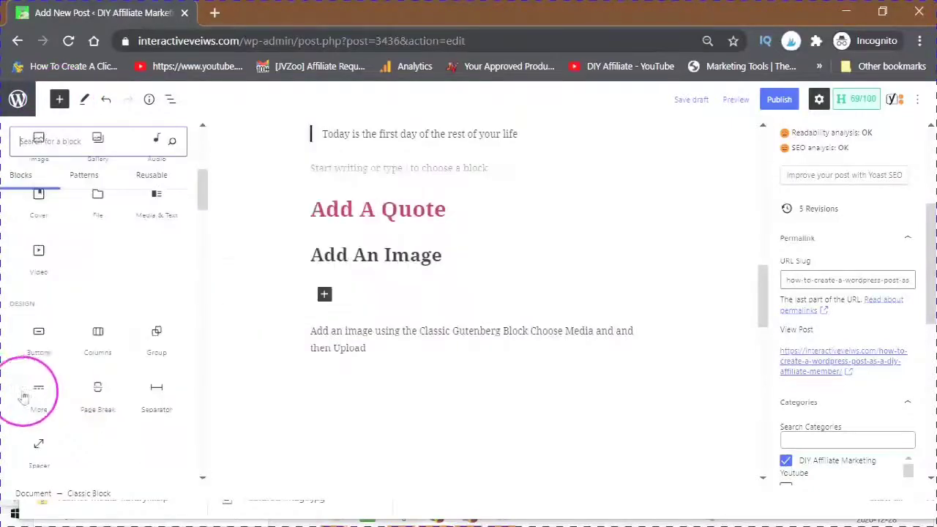
left_click(39, 337)
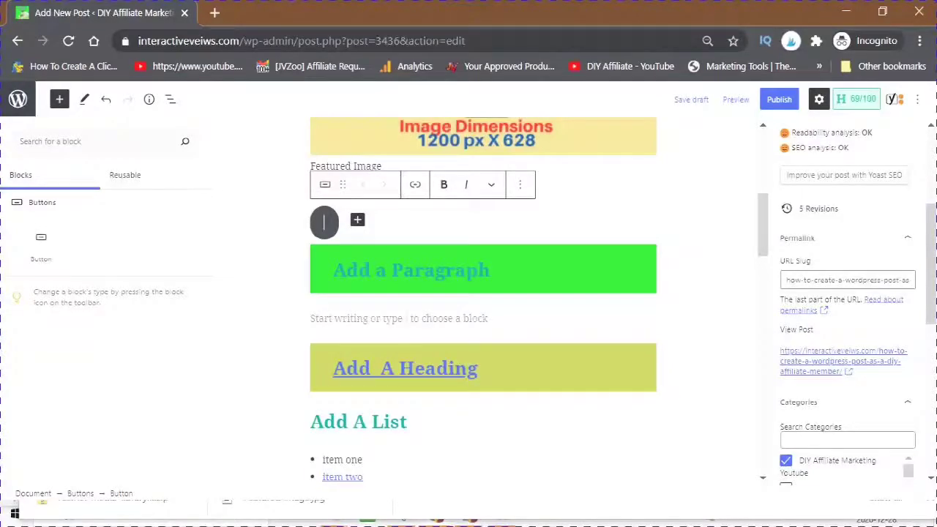
type("A")
left_click(272, 313)
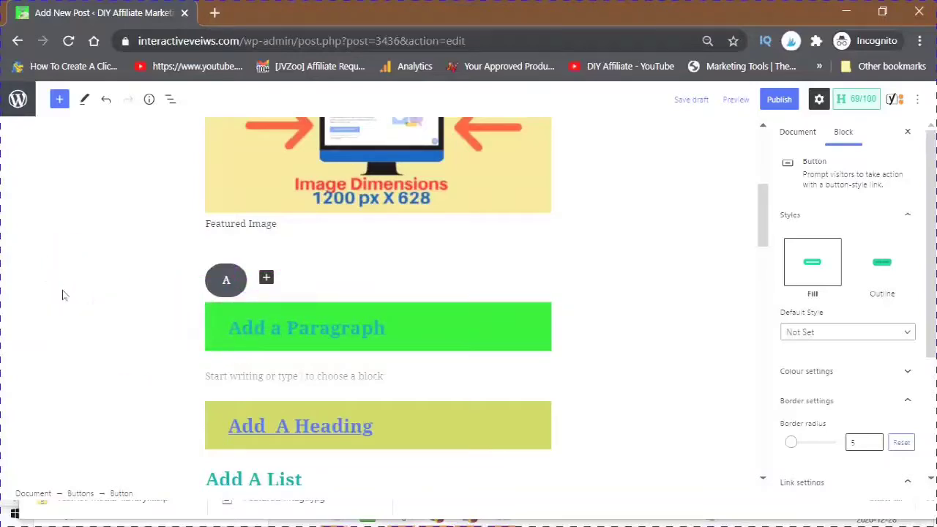
type("dd A Button")
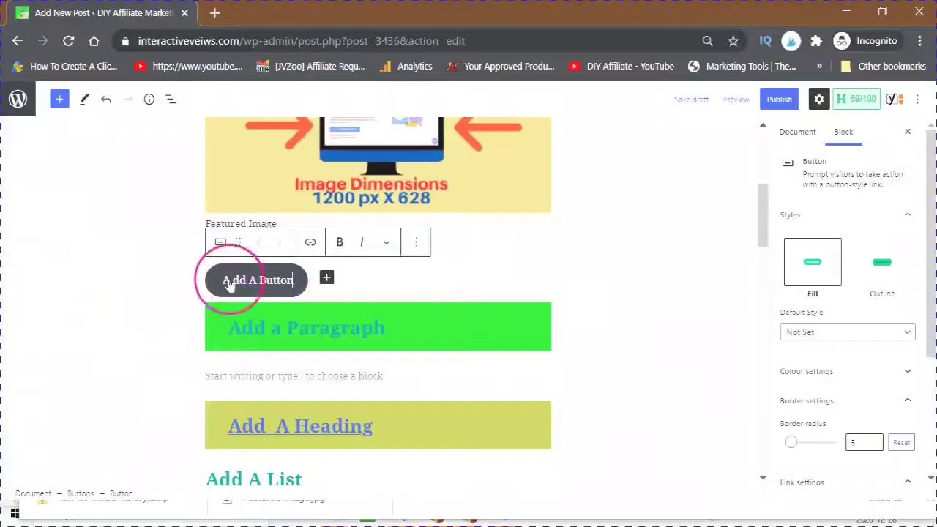
Step: Review the Add A Button button's link details, then select the buttons group
left_click(685, 273)
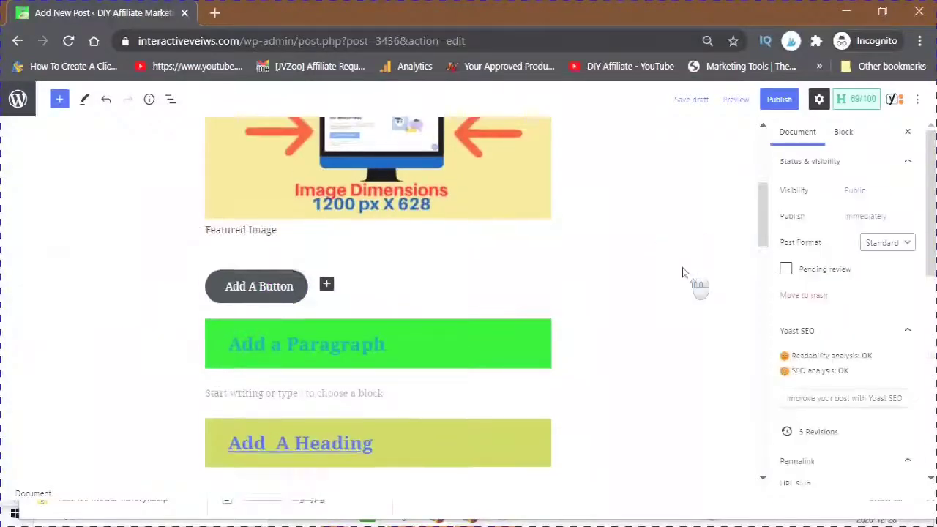
scroll(665, 291, "up", 1)
scroll(665, 290, "down", 1)
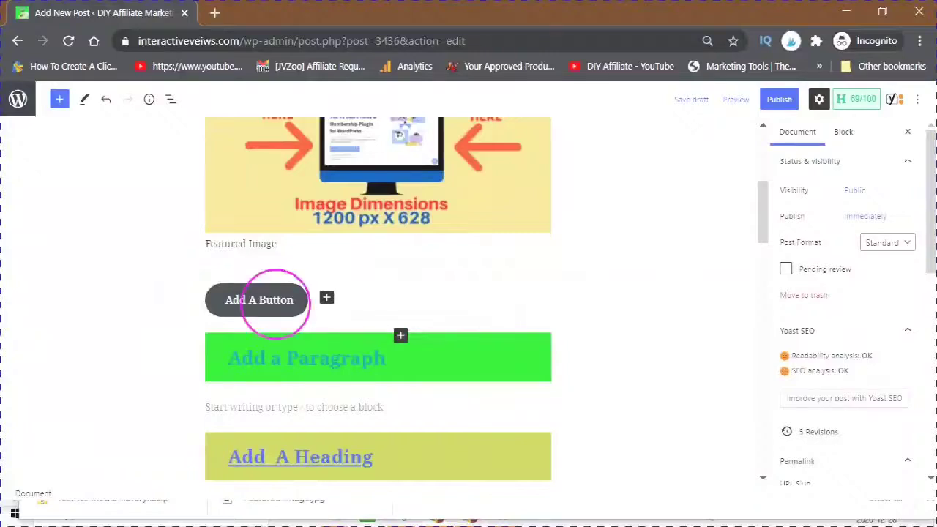
left_click(274, 300)
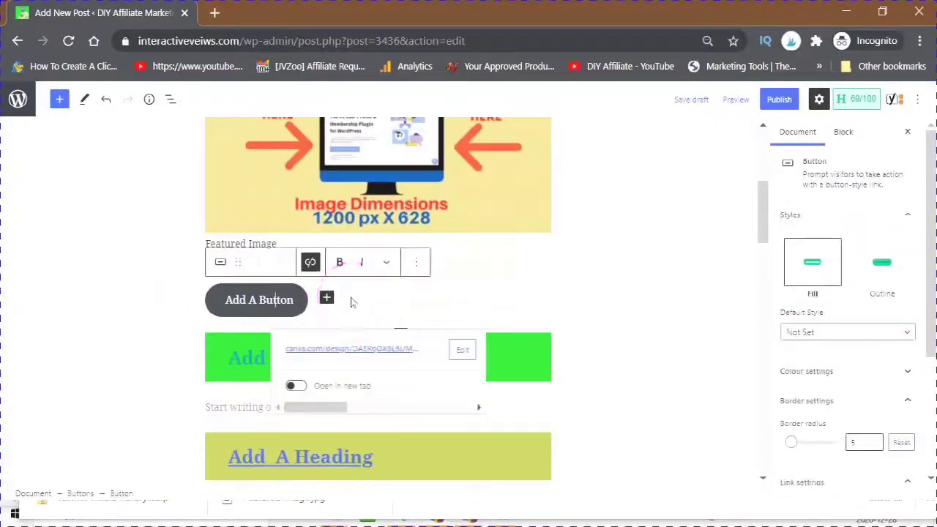
left_click(915, 378)
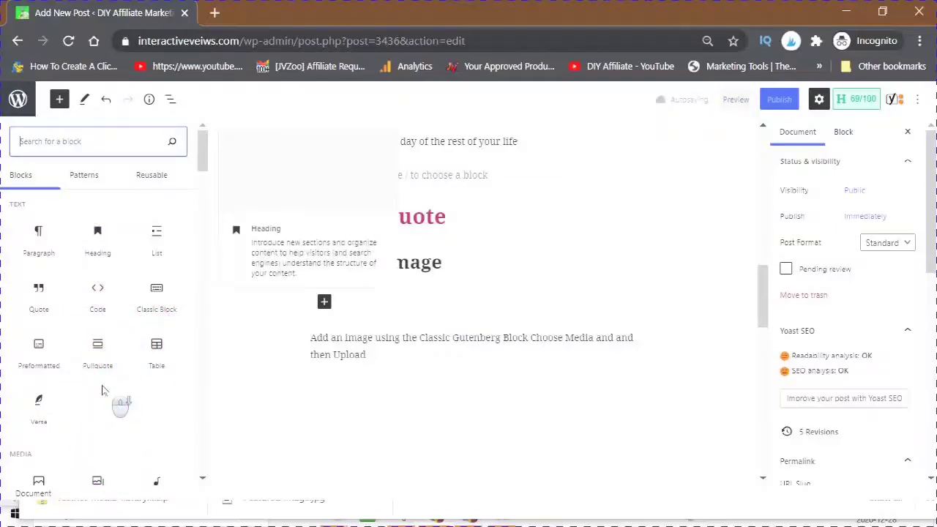
Step: Search the inserter for 'custom', add a Custom HTML block, and close the library
type("c")
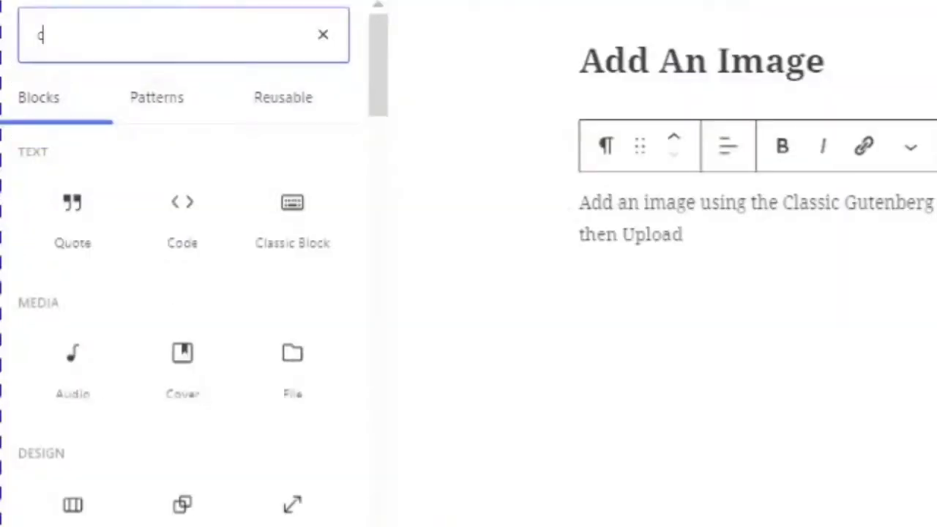
type("ustom")
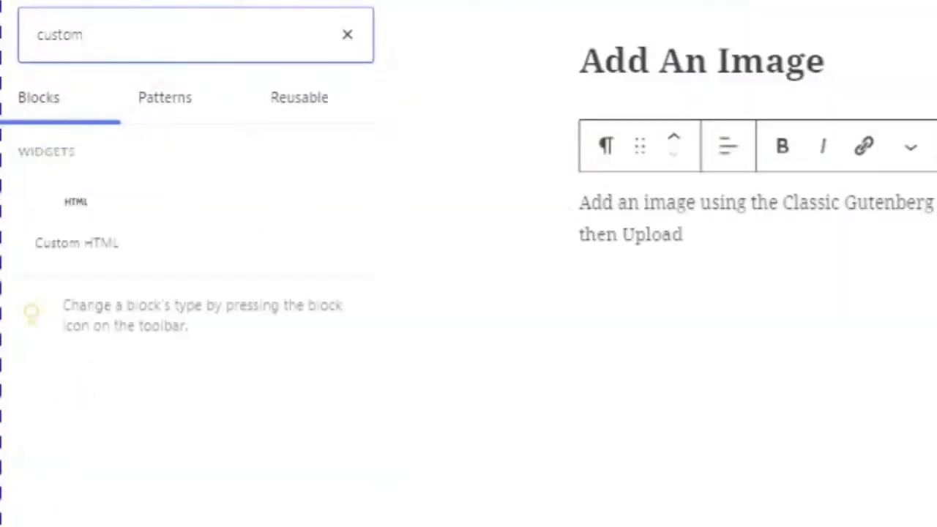
mouse_move(77, 215)
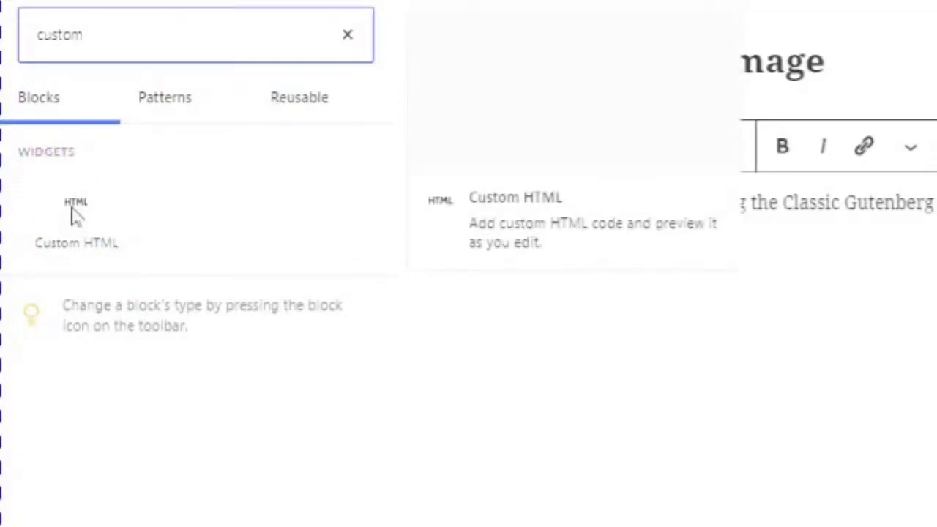
left_click(77, 214)
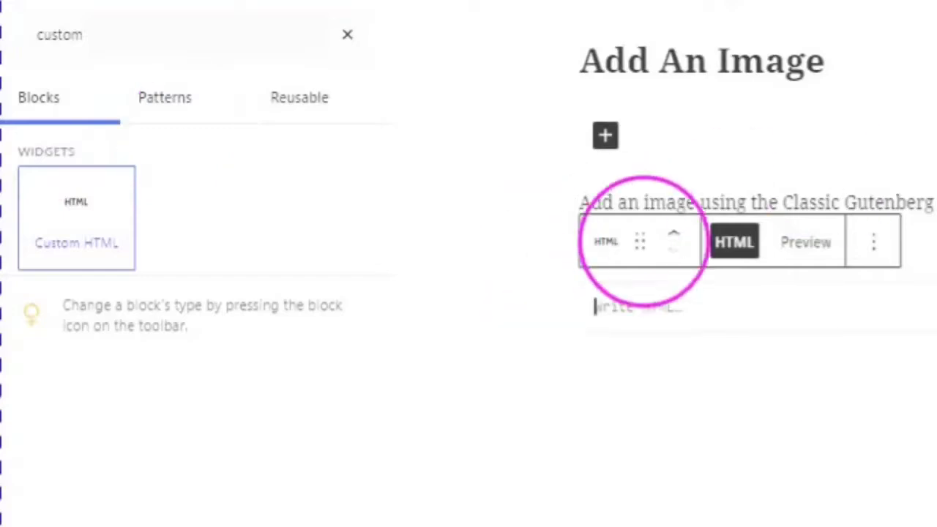
left_click(604, 308)
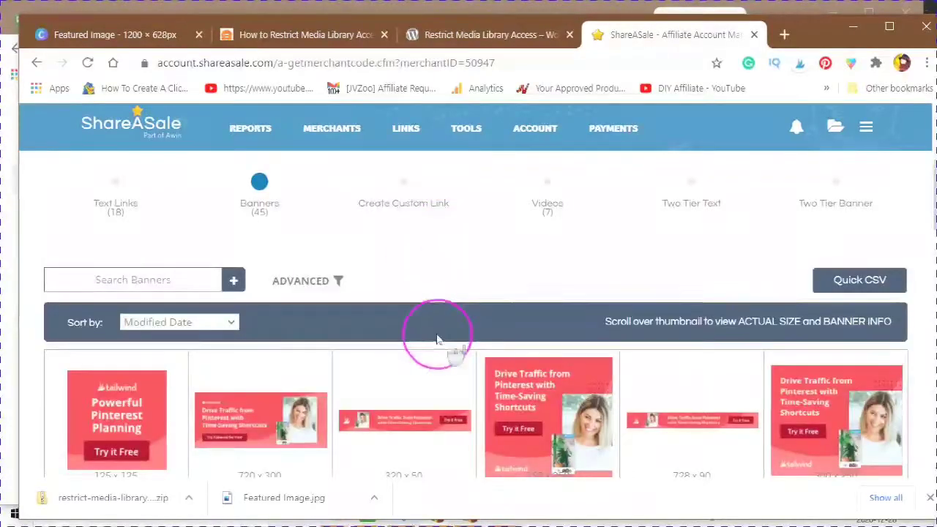
scroll(439, 340, "down", 3)
scroll(451, 316, "down", 1)
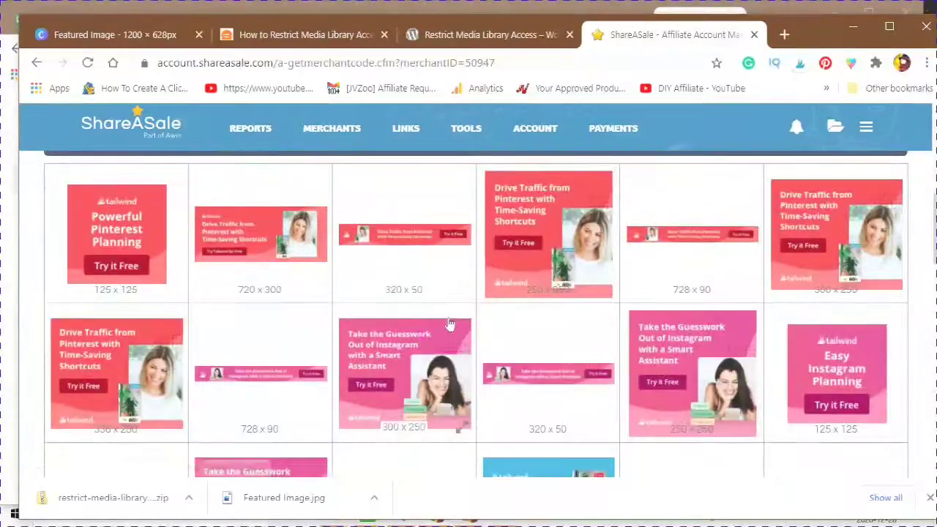
scroll(449, 326, "down", 5)
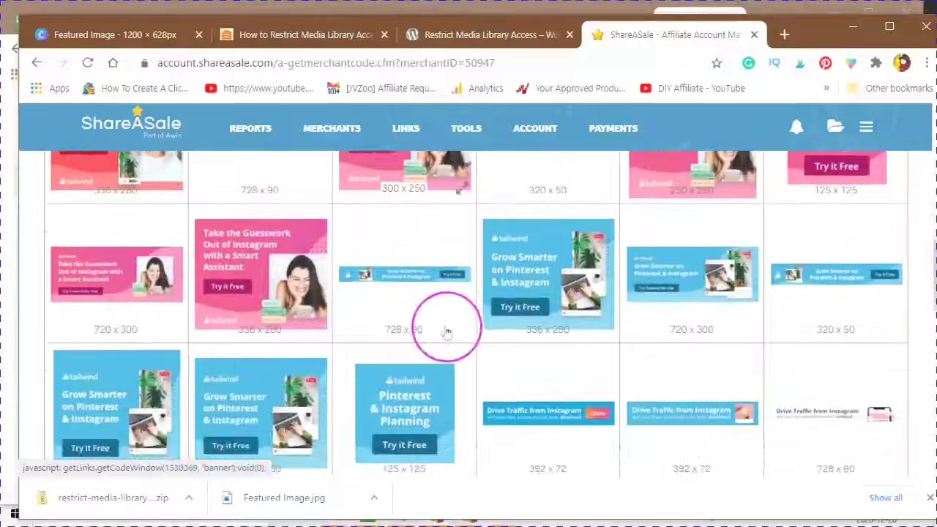
scroll(454, 388, "down", 3)
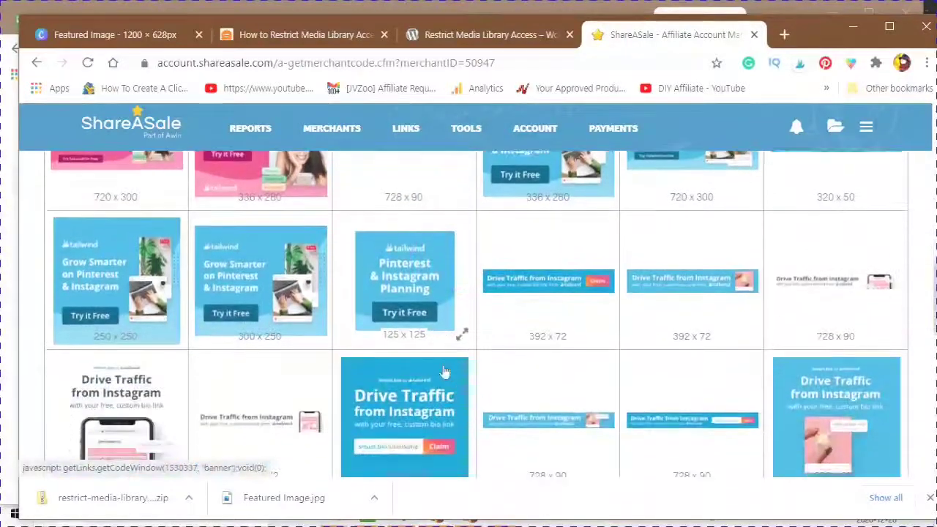
scroll(442, 371, "down", 5)
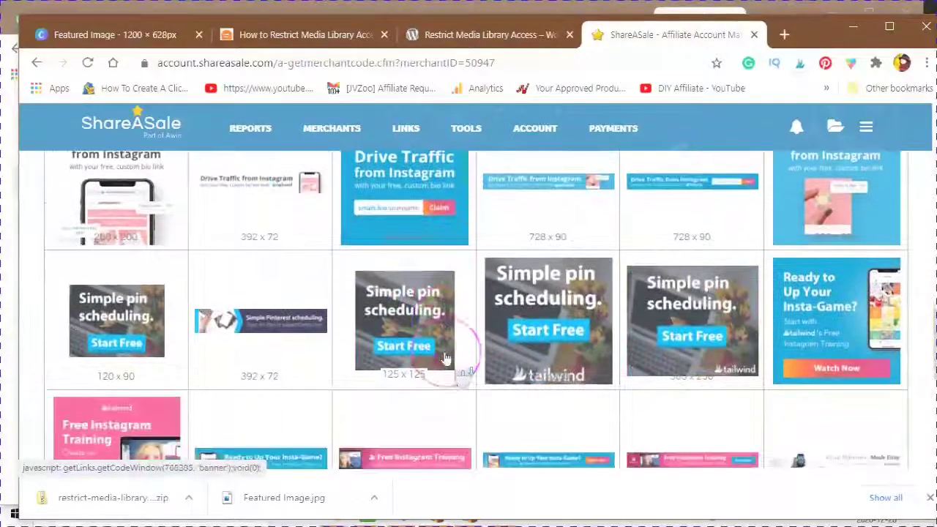
scroll(445, 359, "down", 2)
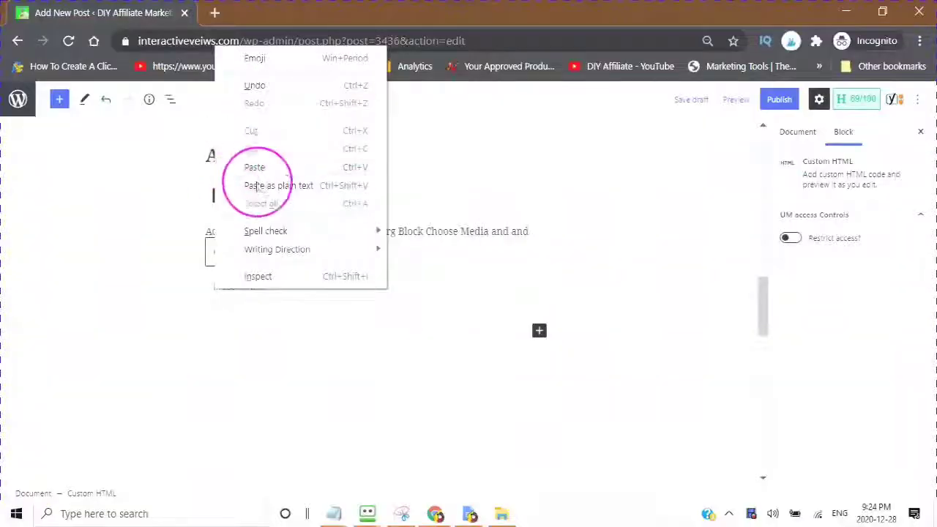
Step: Paste the ShareASale banner code into the Custom HTML block and preview the Free Instagram Training banner
left_click(254, 167)
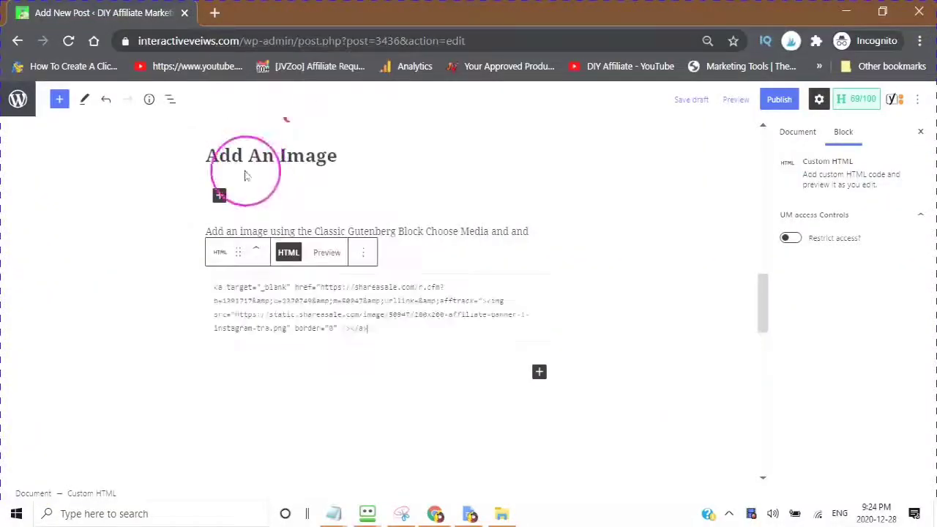
left_click(328, 254)
left_click(408, 307)
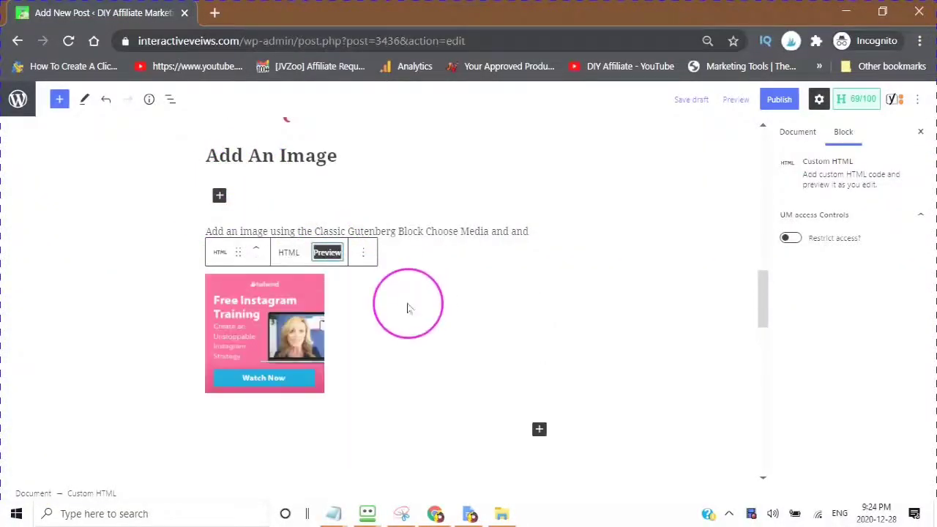
scroll(403, 309, "down", 2)
scroll(402, 308, "up", 10)
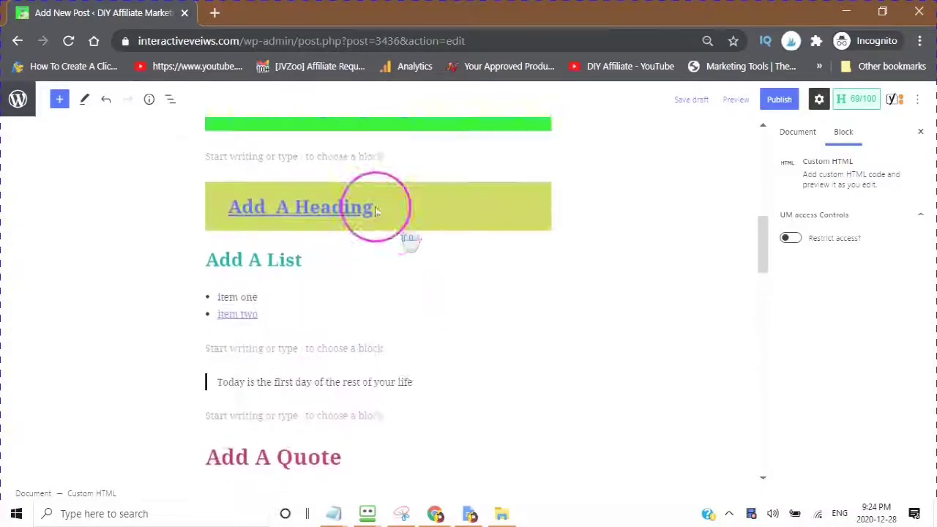
scroll(398, 209, "down", 8)
key("alt+Tab")
left_click(69, 178)
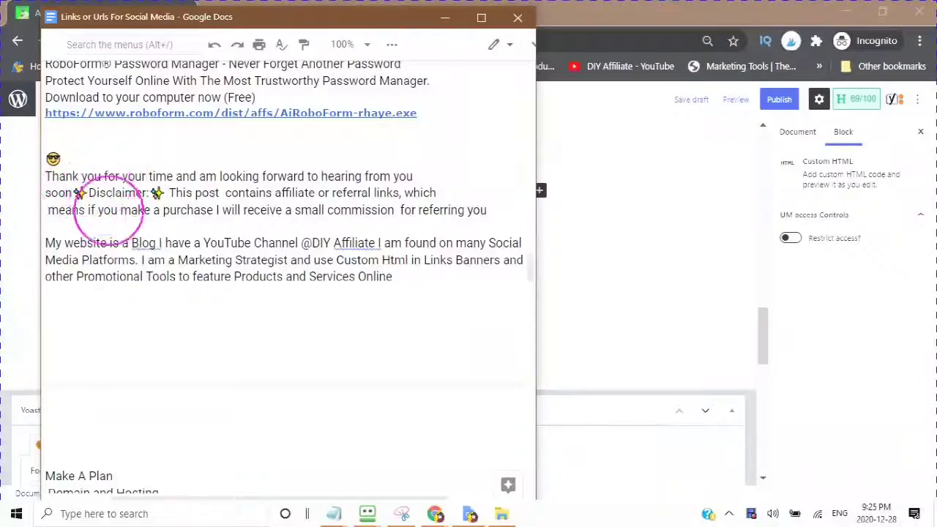
Step: Select and copy the passage from 'Make A Plan' downward in the social media links document
scroll(163, 278, "down", 3)
scroll(286, 293, "down", 2)
left_click(45, 156)
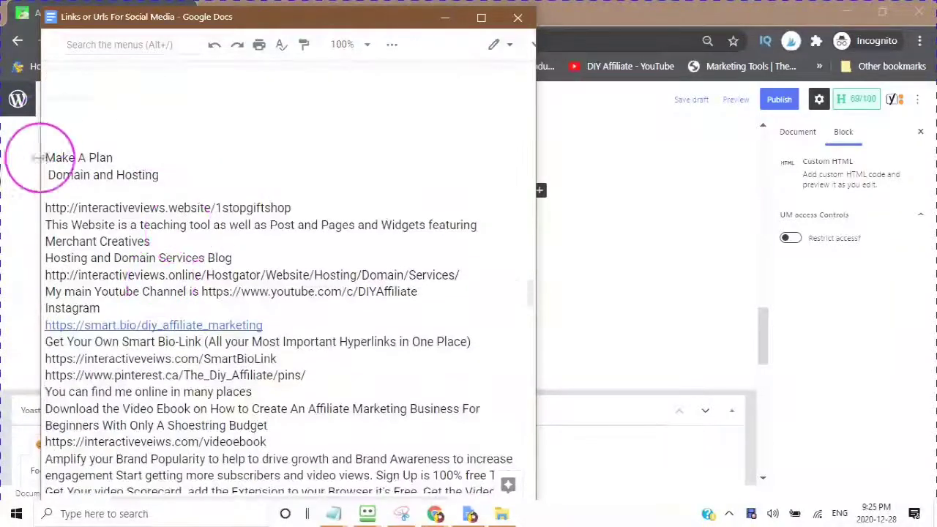
left_click_drag(46, 156, 481, 460)
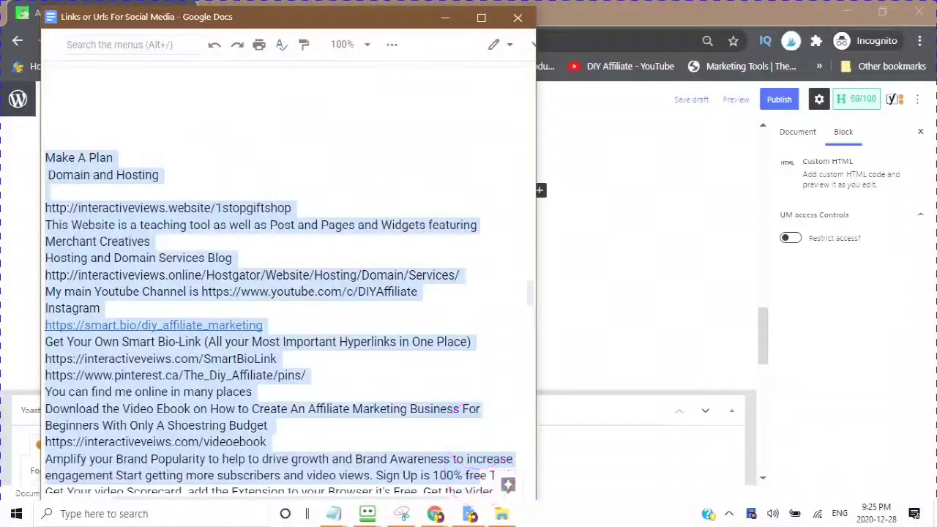
scroll(476, 292, "down", 3)
scroll(433, 293, "up", 2)
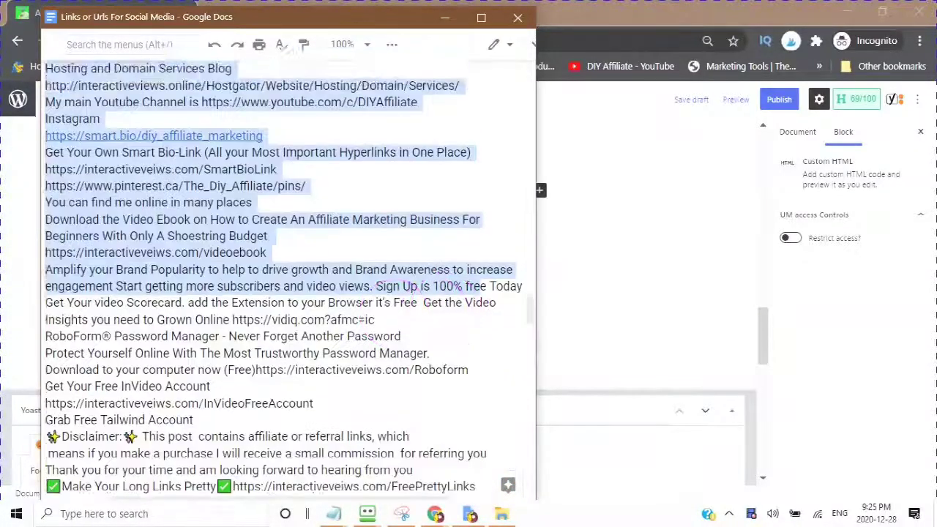
scroll(56, 98, "up", 2)
left_click_drag(57, 98, 450, 477)
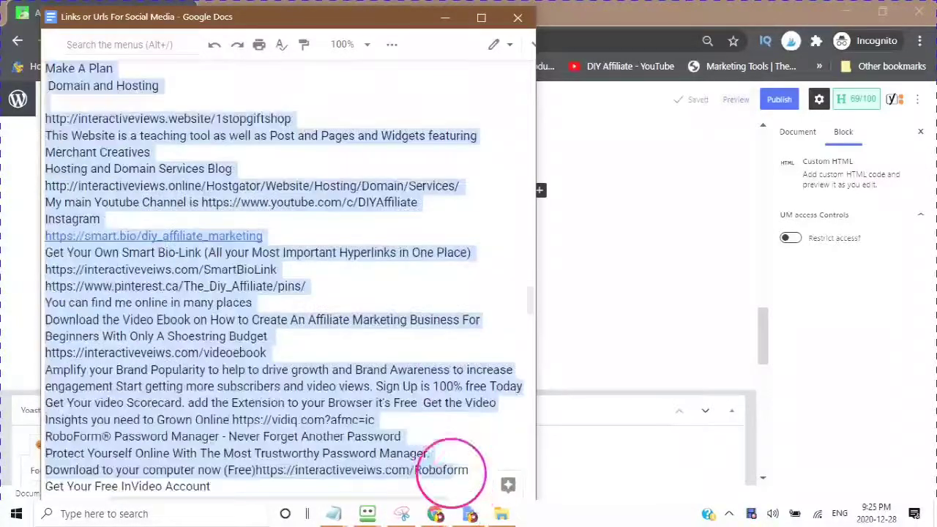
scroll(446, 432, "down", 2)
scroll(444, 414, "down", 4)
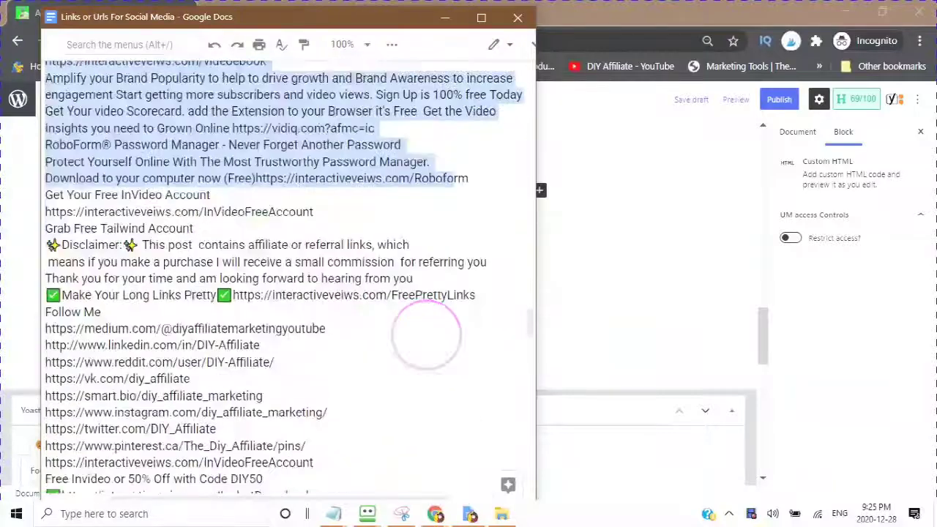
Step: Minimize the Google Docs window and return to the WordPress post editor
left_click(393, 325)
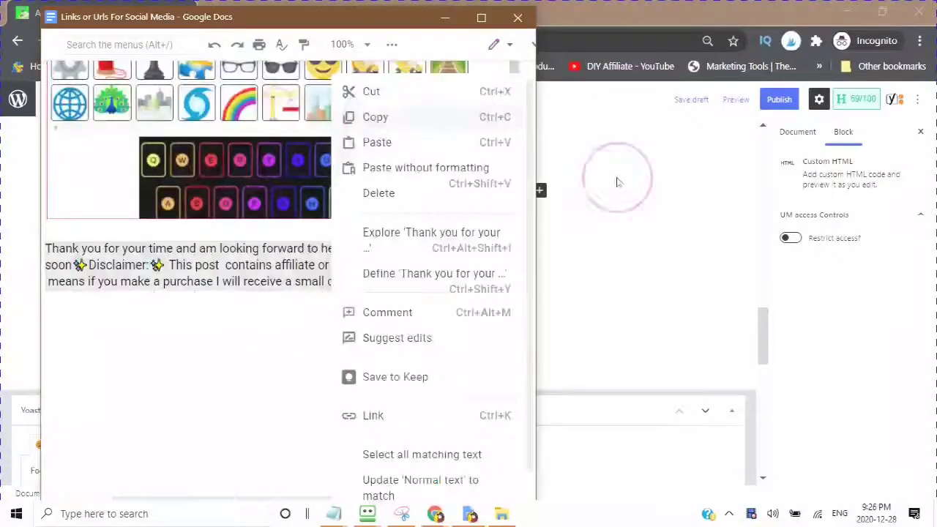
left_click(617, 183)
left_click(200, 218)
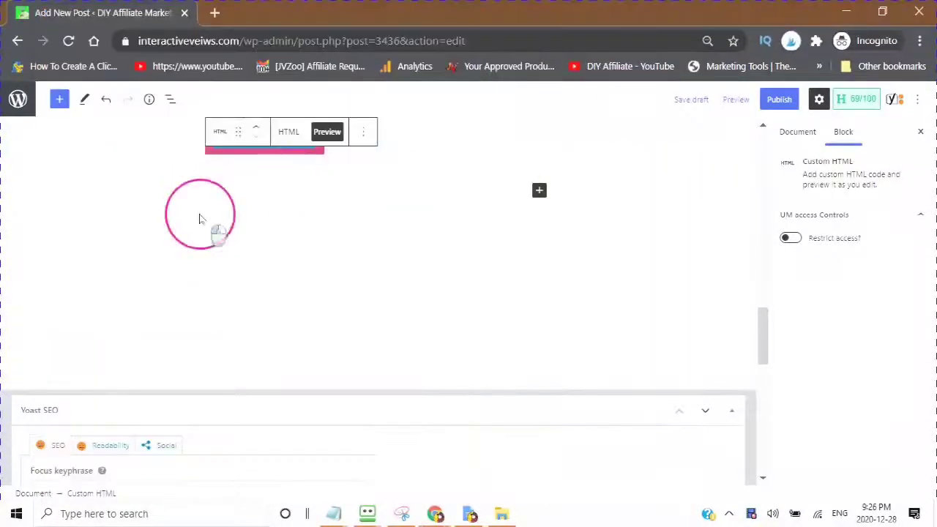
Step: Paste the thank-you and affiliate-disclaimer text below the banner and start a new paragraph
left_click(119, 184)
left_click(199, 186)
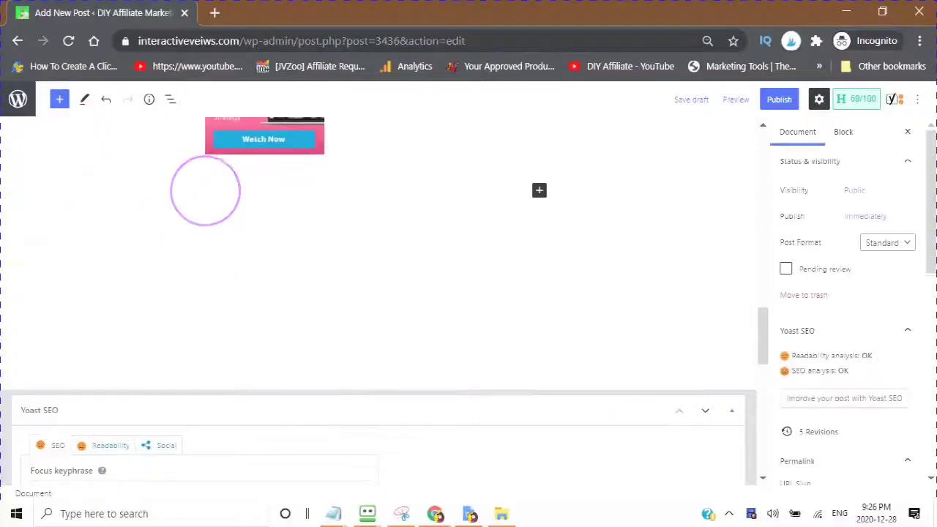
left_click(207, 196)
right_click(205, 196)
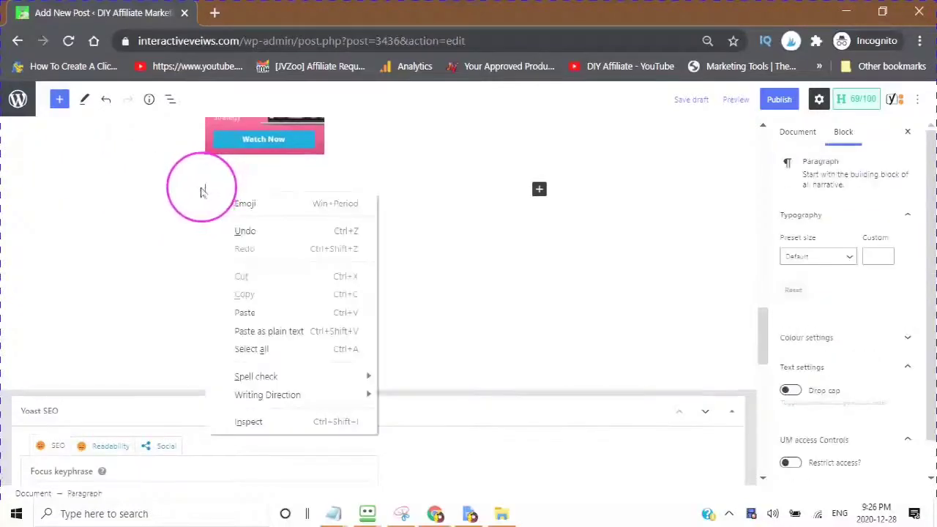
left_click(248, 315)
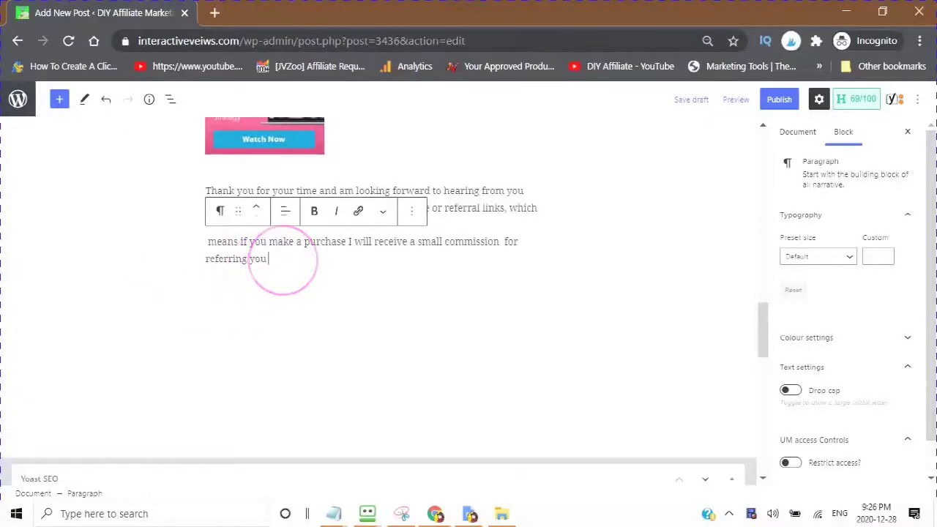
key("Return")
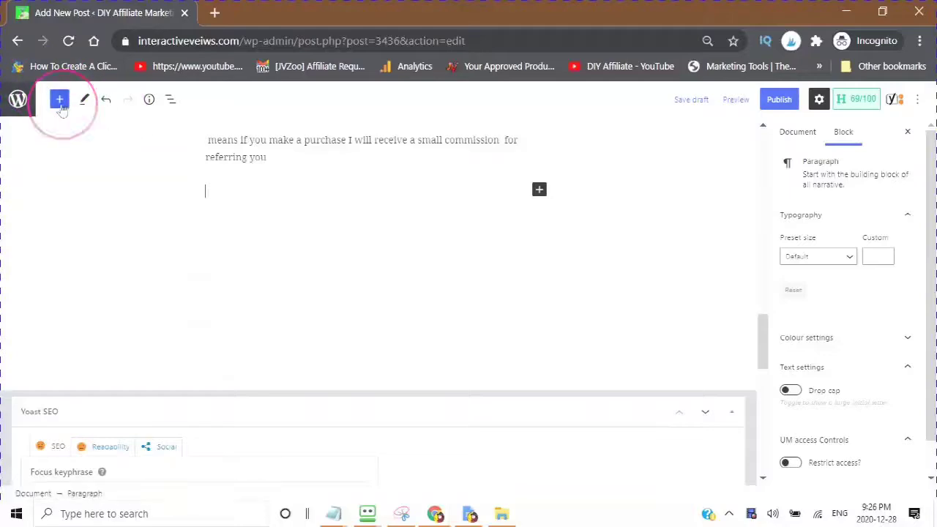
Step: Search the block library for 'social Media Icons', then shorten it to 'socia' to find Social Icons
left_click(60, 103)
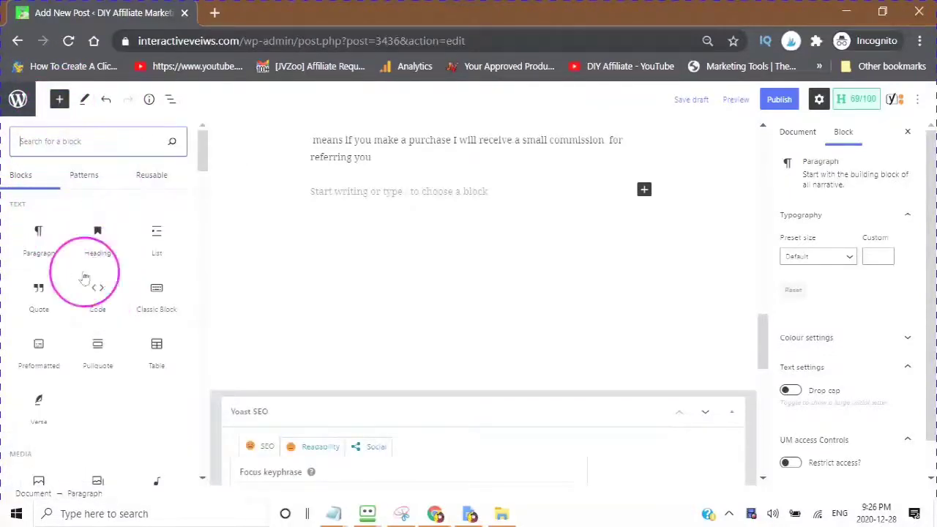
left_click(16, 150)
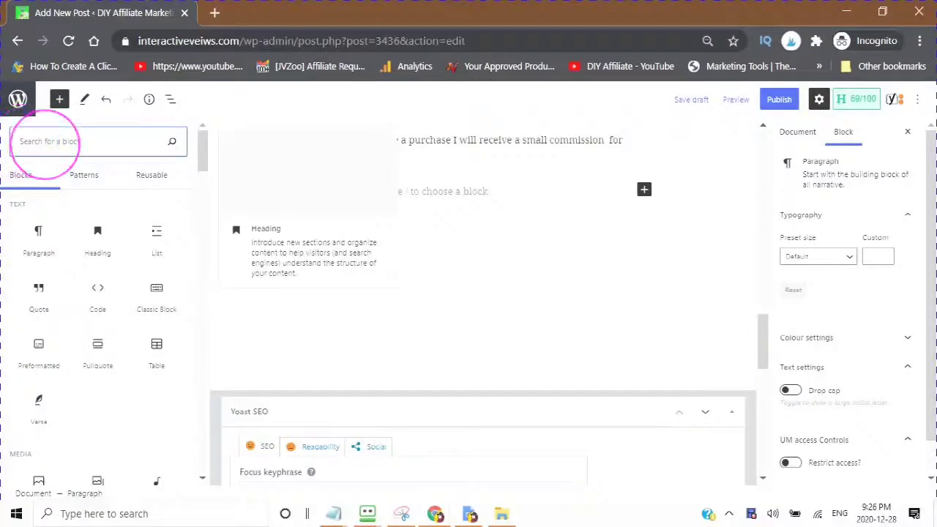
scroll(28, 150, "down", 3)
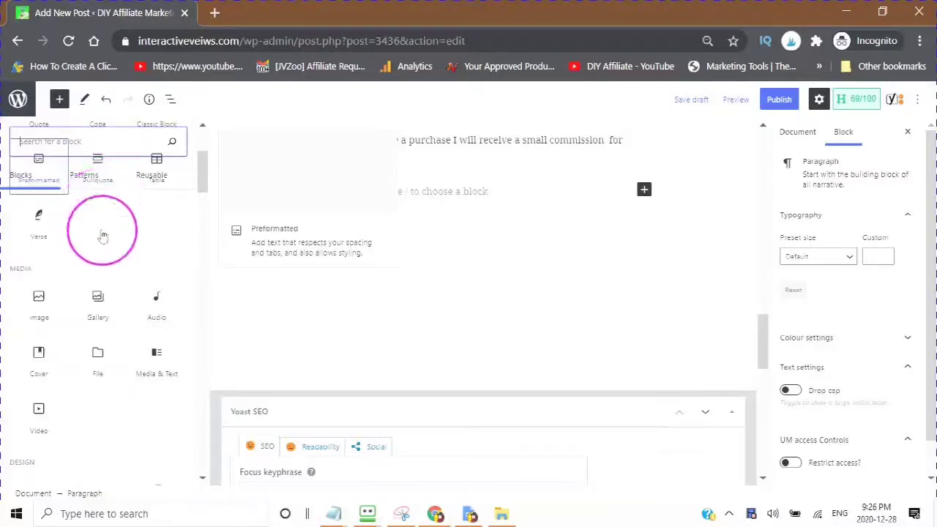
type("social Media Icons")
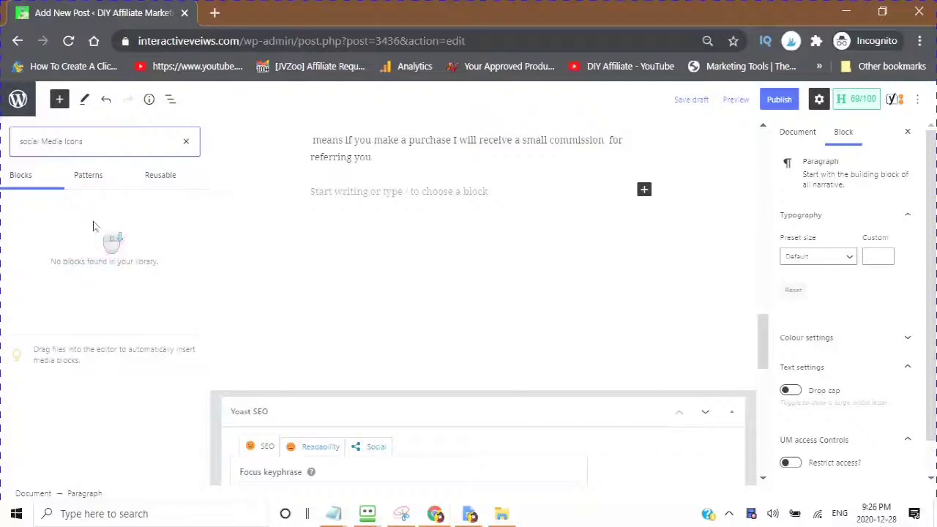
left_click(96, 144)
key("BackSpace")
key("BackSpace")
key("BackSpace")
key("BackSpace")
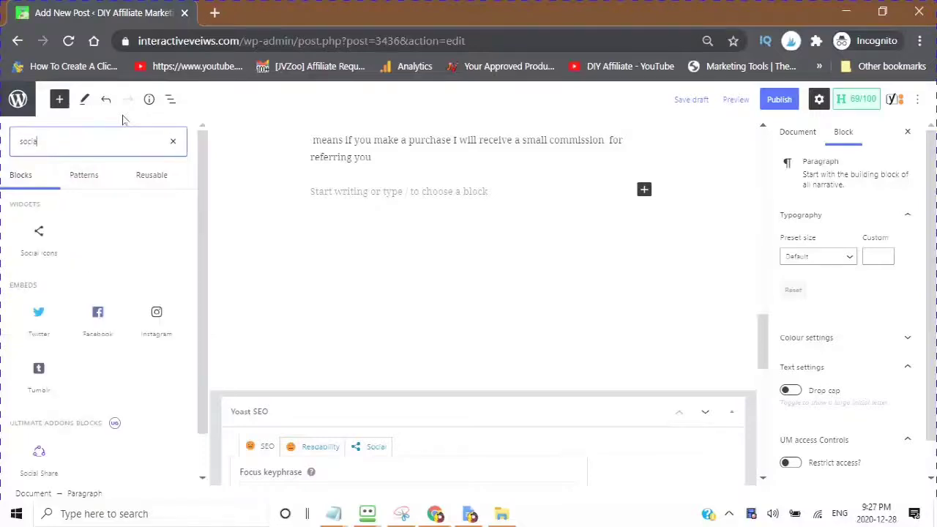
mouse_move(42, 232)
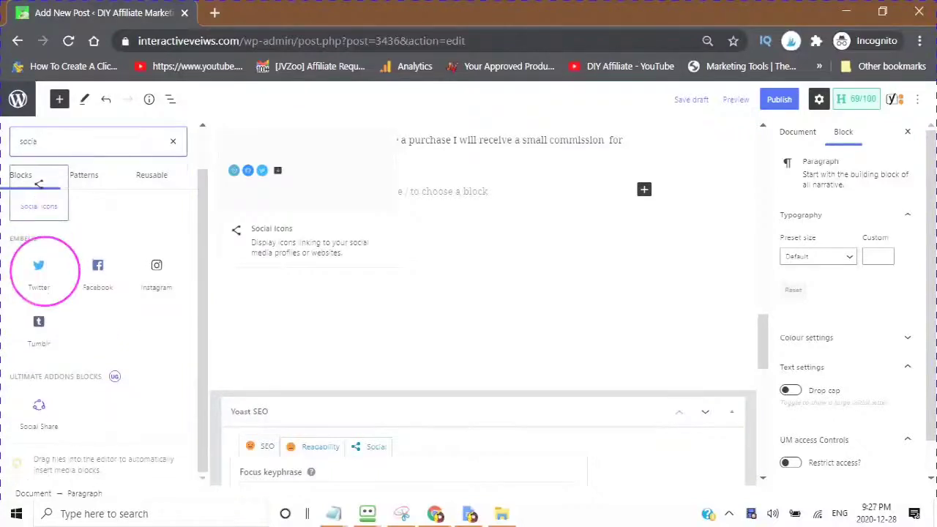
mouse_move(39, 314)
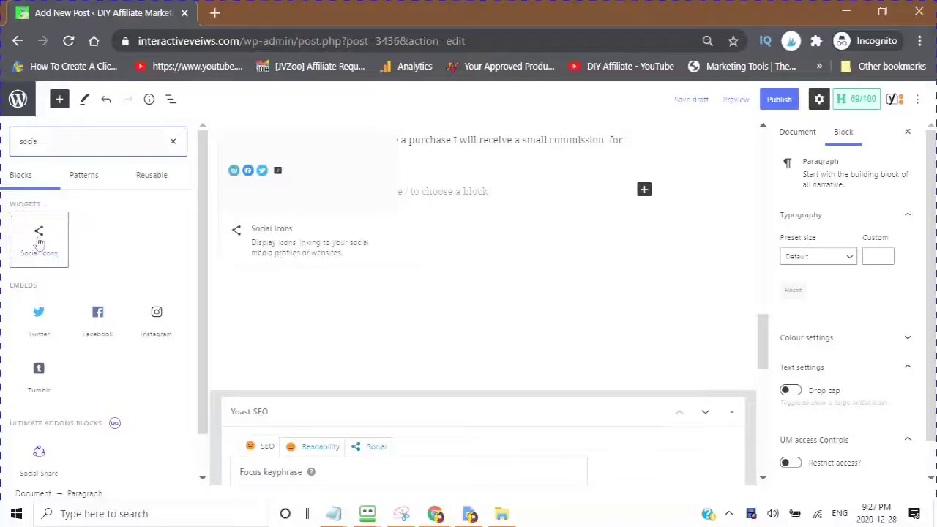
Step: Insert a Social Icons block and inspect its WordPress, Twitter, Instagram and YouTube icons
left_click(39, 237)
left_click(318, 192)
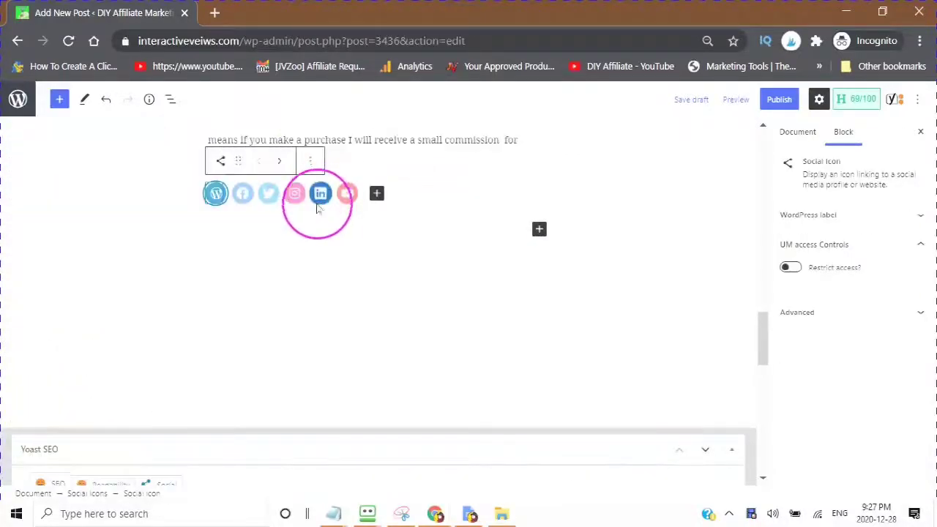
left_click(223, 192)
left_click(220, 198)
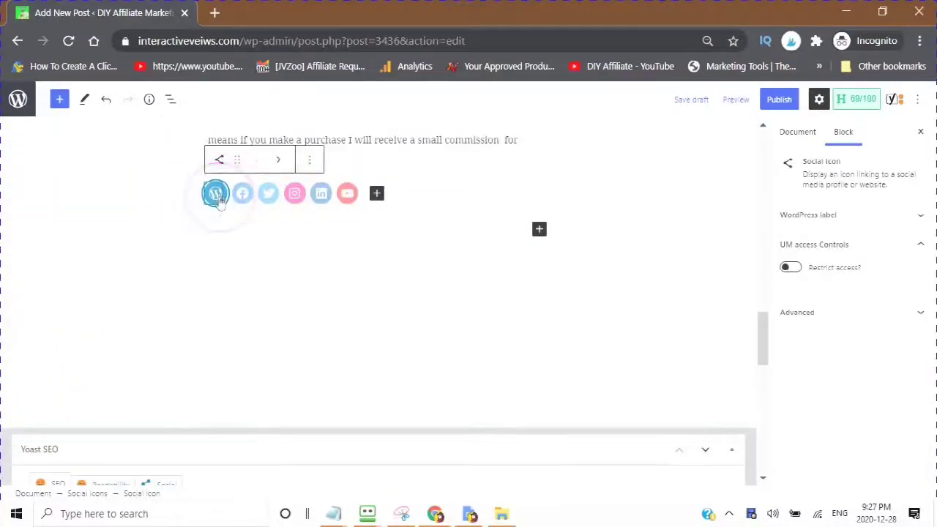
left_click(242, 195)
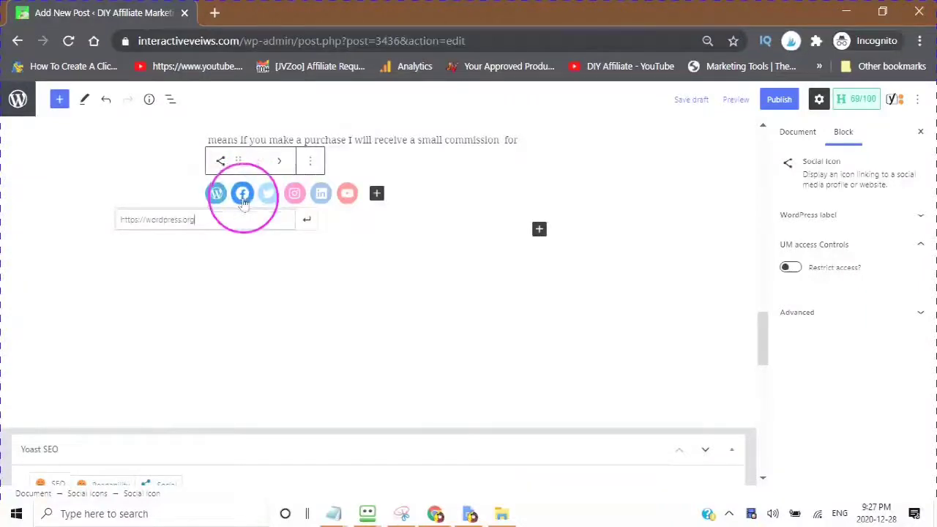
left_click(268, 196)
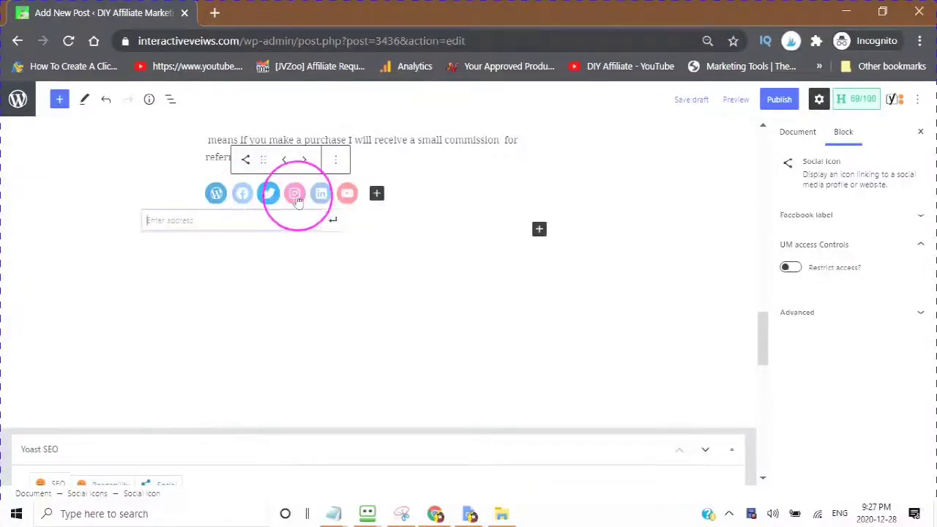
left_click(295, 195)
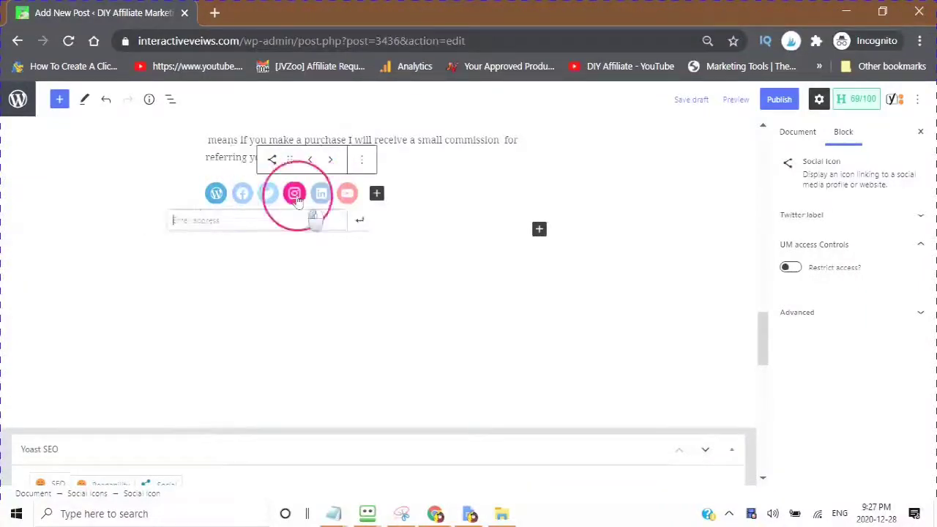
left_click(347, 194)
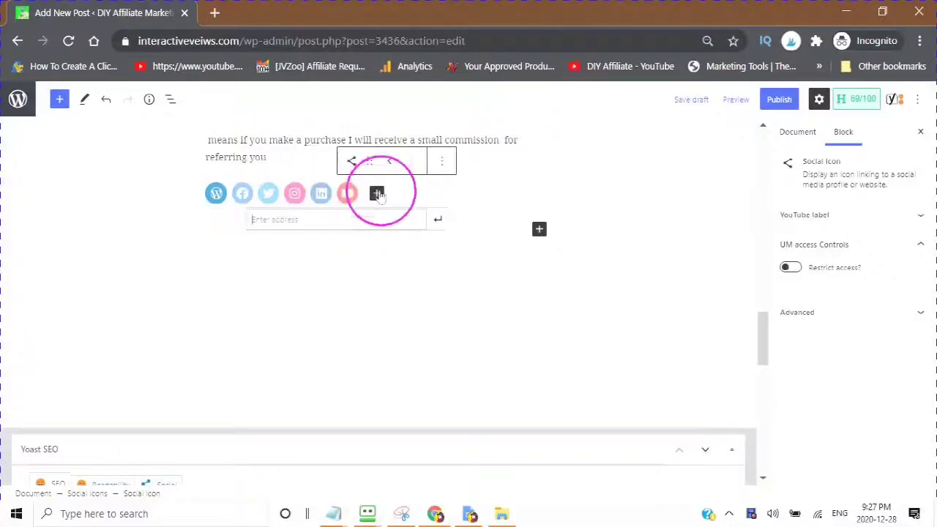
scroll(241, 220, "up", 1)
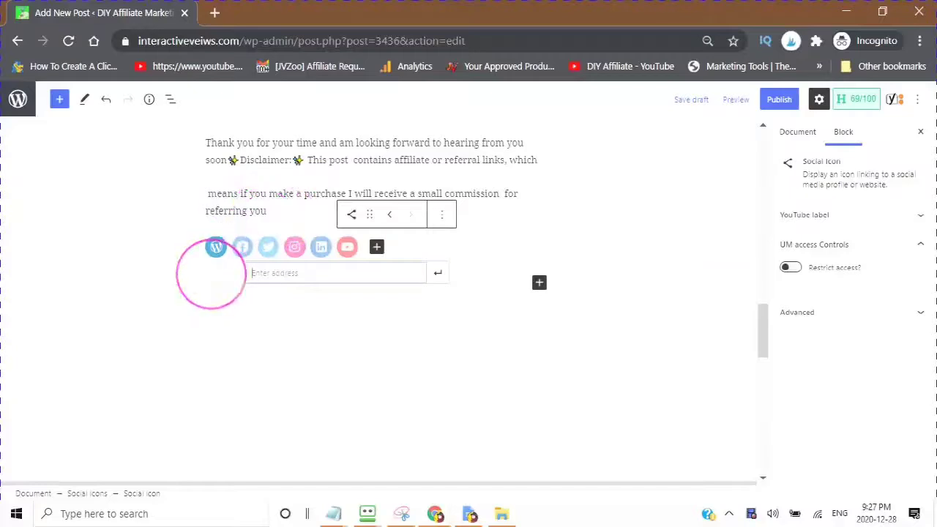
Step: Add an Etsy icon to the social row, then start writing in the empty paragraph below
left_click(388, 251)
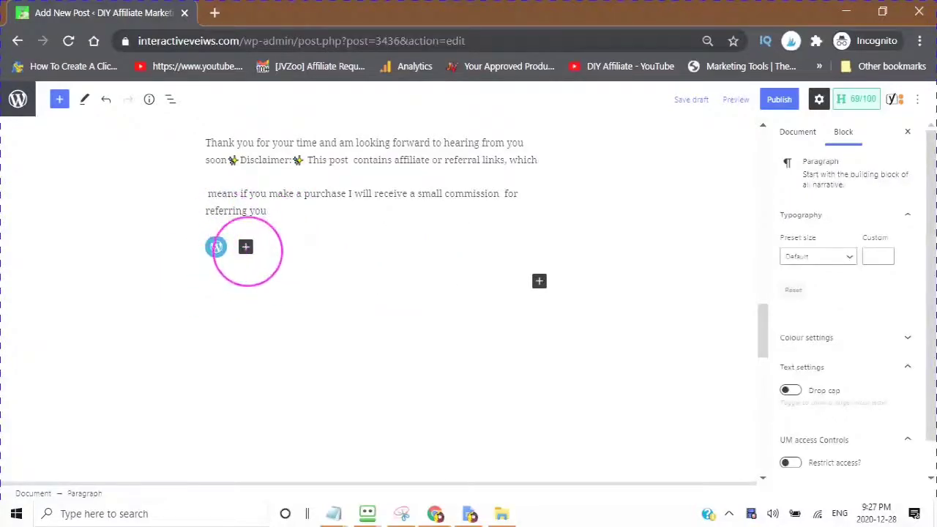
left_click(246, 247)
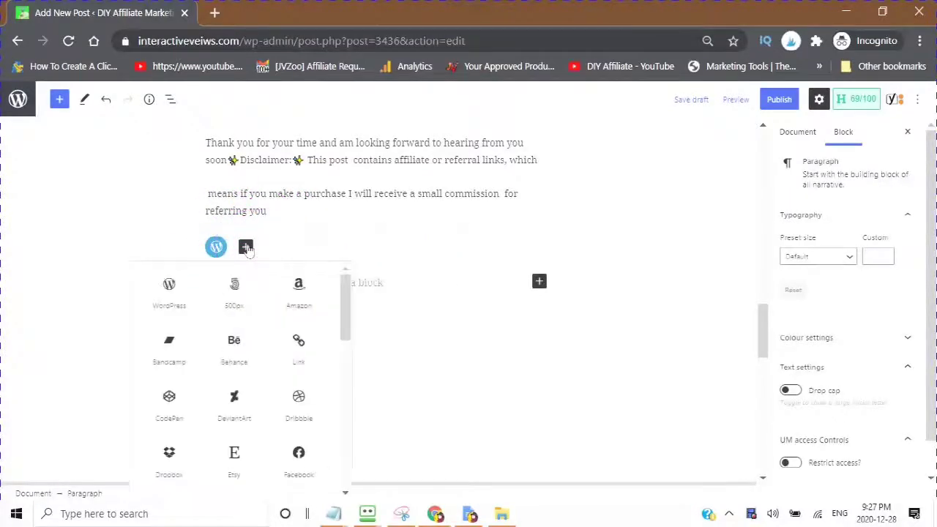
scroll(250, 395, "down", 2)
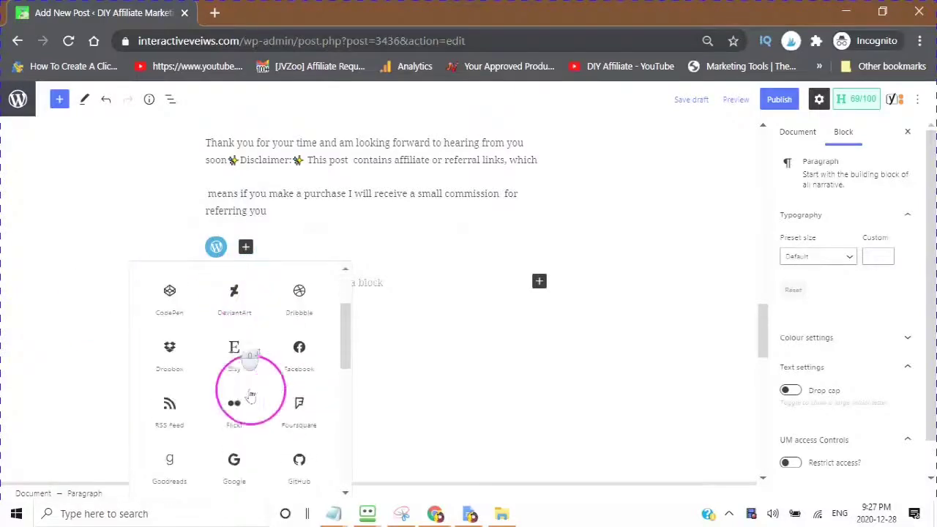
left_click(235, 350)
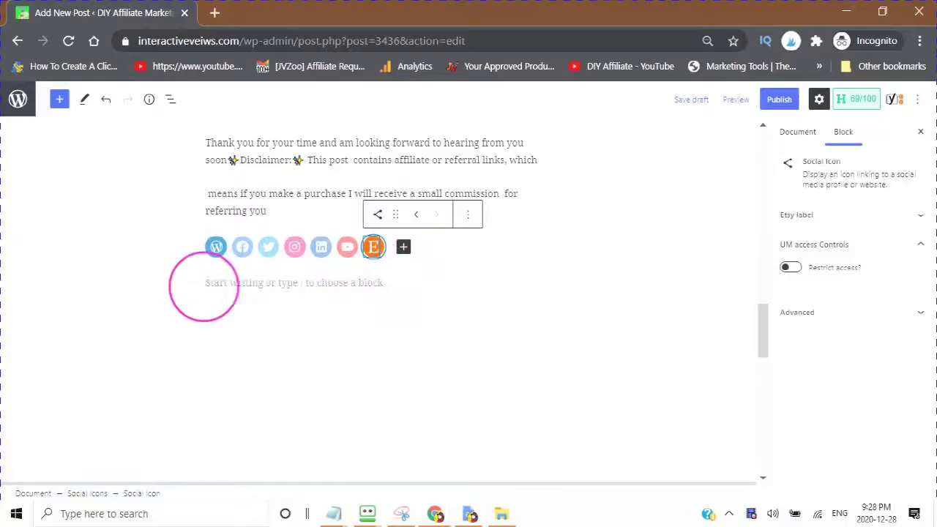
left_click(204, 285)
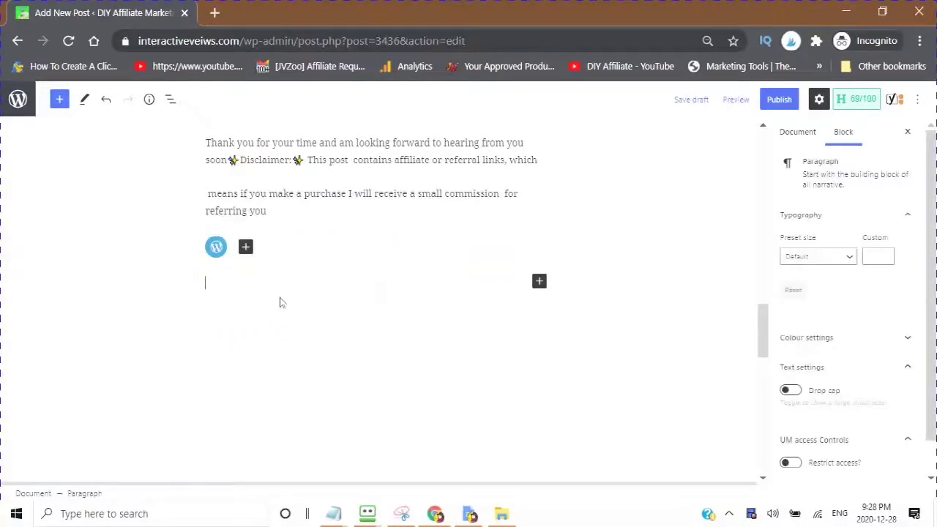
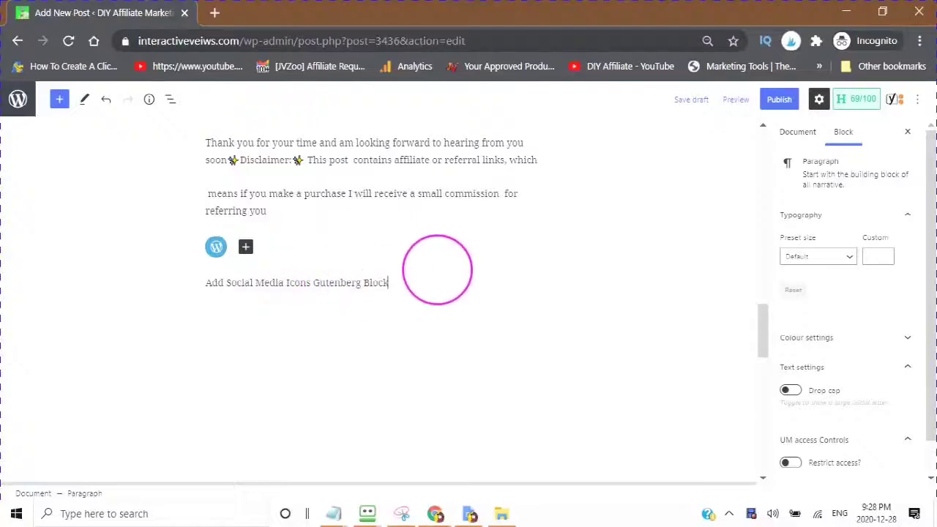
Step: Switch the sidebar to Document settings and scroll to Permalink, Categories and Tags
scroll(395, 235, "up", 2)
scroll(514, 168, "up", 15)
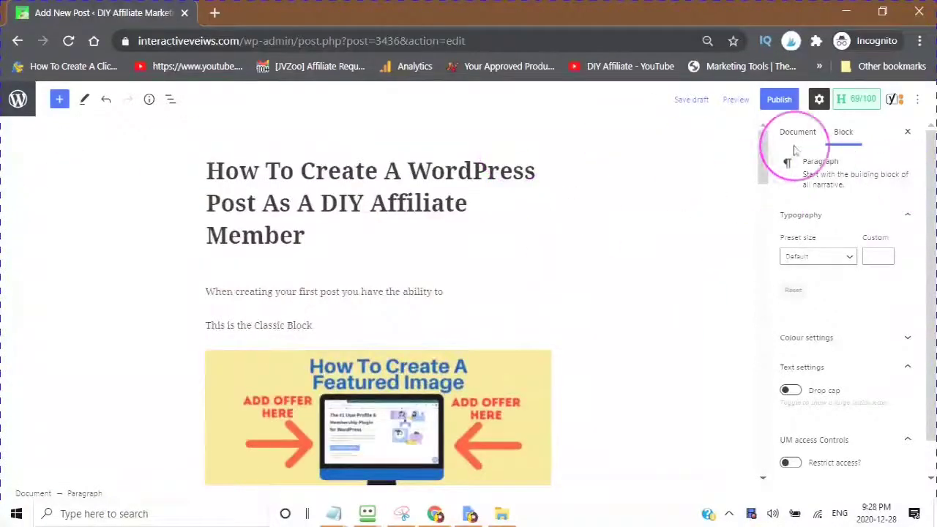
left_click(743, 220)
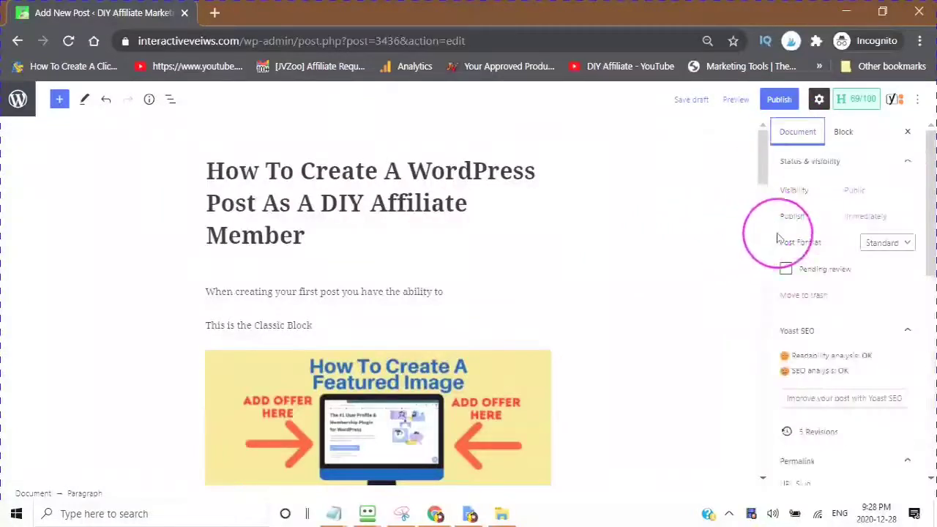
scroll(810, 333, "down", 6)
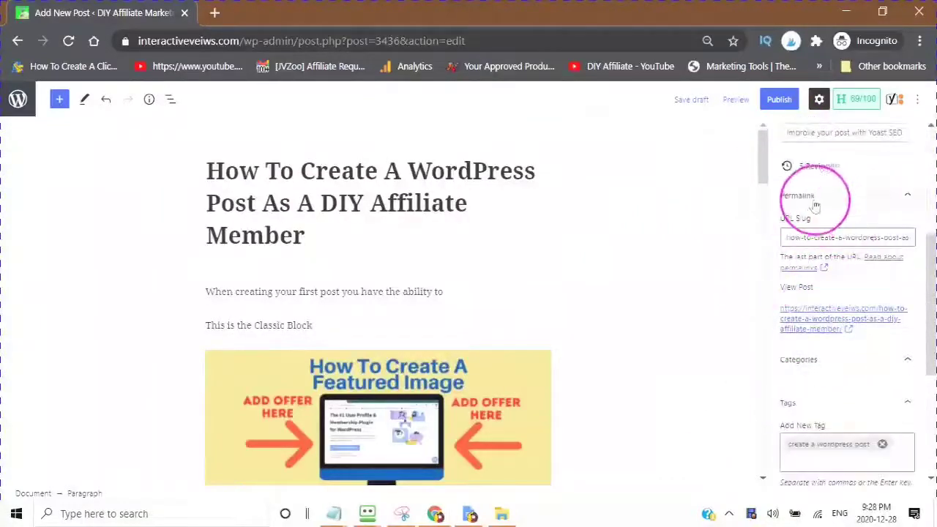
scroll(805, 278, "up", 1)
scroll(787, 307, "down", 3)
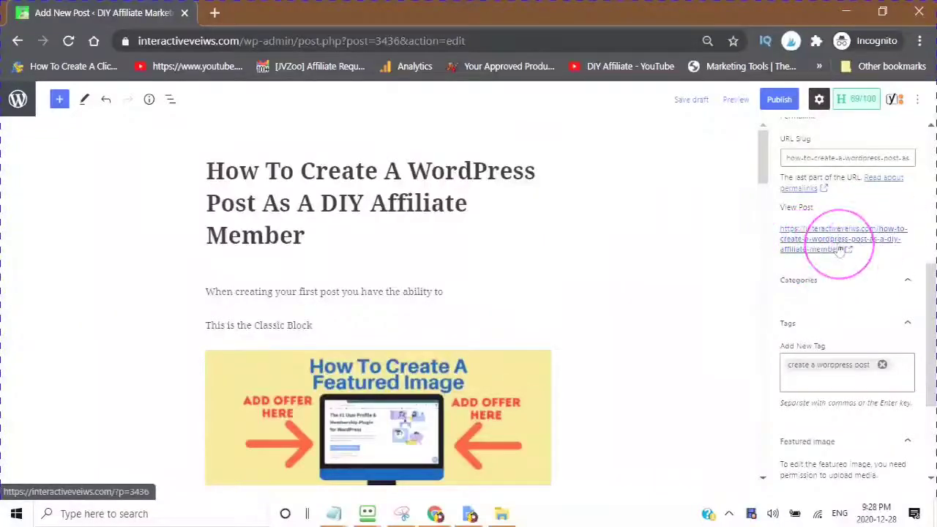
scroll(920, 203, "down", 1)
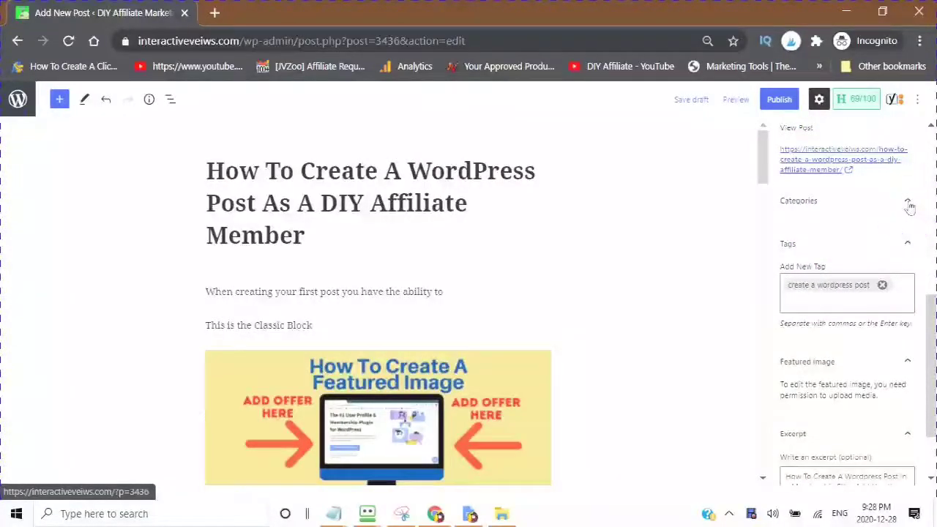
Step: Create the category 'How To Create A WordPress Post' under Categories and assign it to the post
left_click(908, 204)
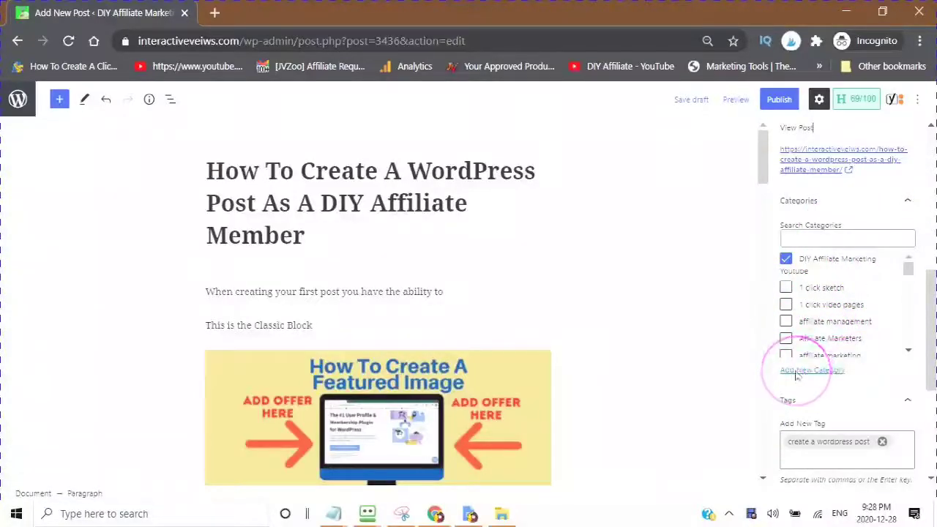
scroll(825, 286, "down", 1)
scroll(826, 293, "down", 5)
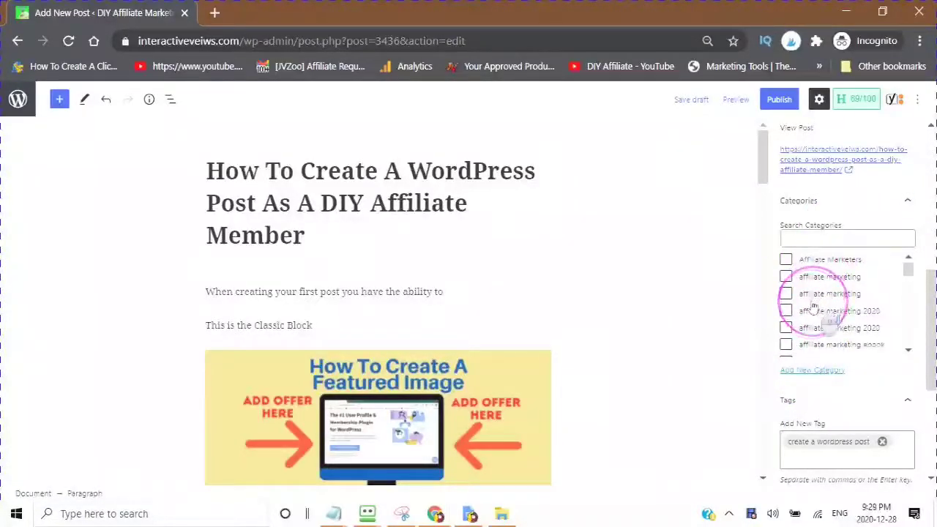
left_click(799, 375)
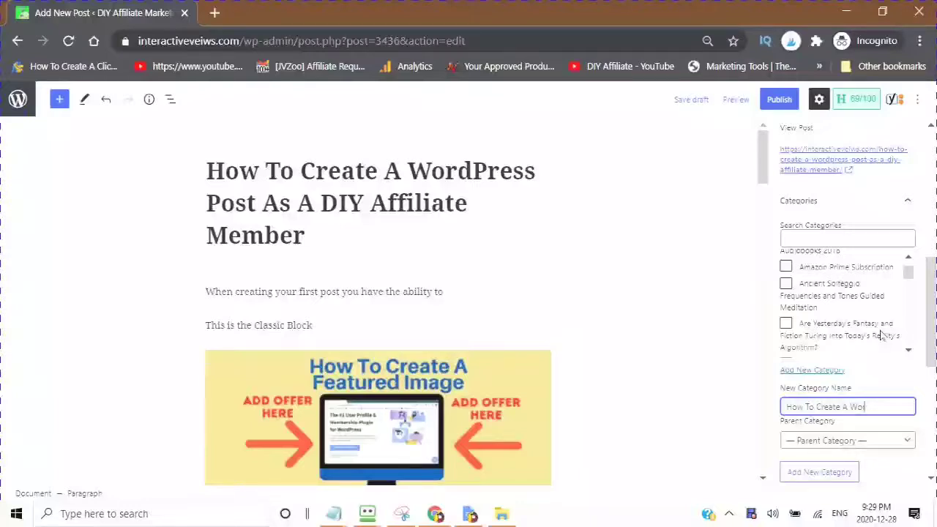
type("dPress P")
scroll(841, 329, "down", 1)
left_click(812, 427)
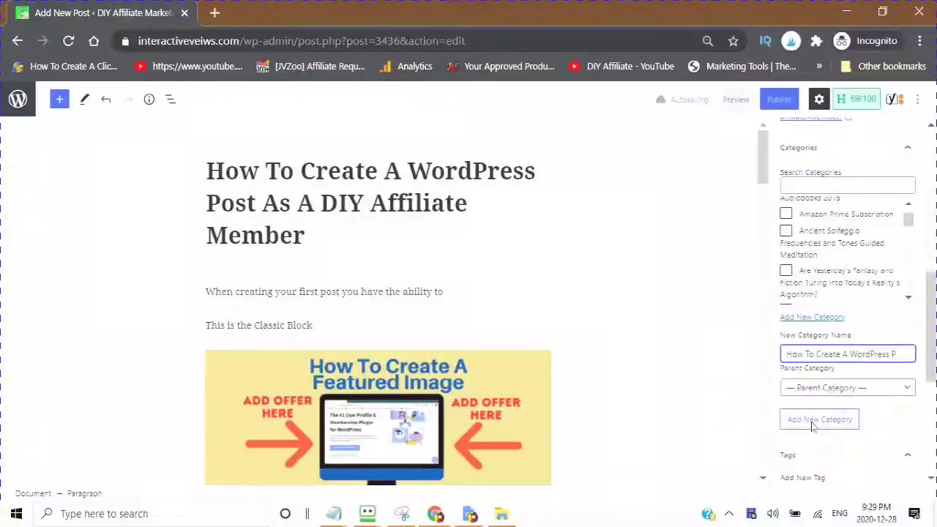
type("ost")
key("Tab")
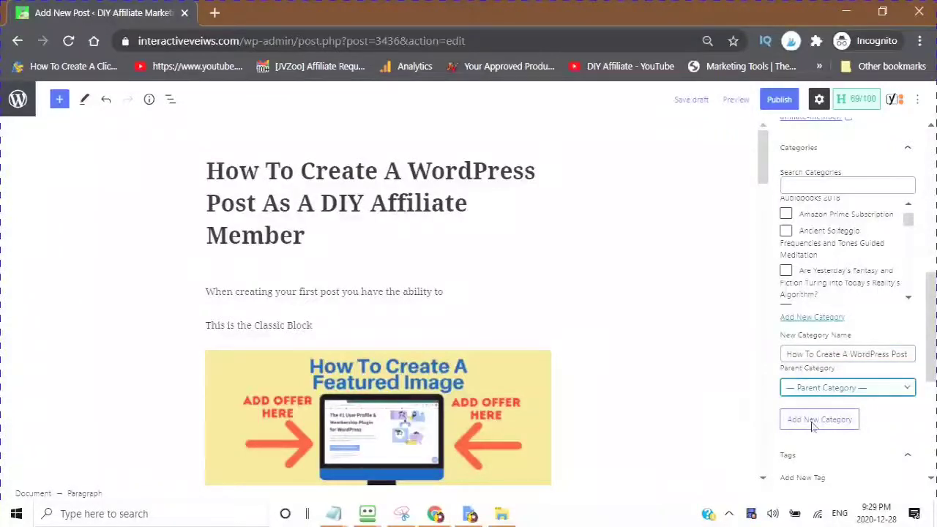
left_click(812, 427)
left_click(783, 234)
scroll(815, 329, "down", 6)
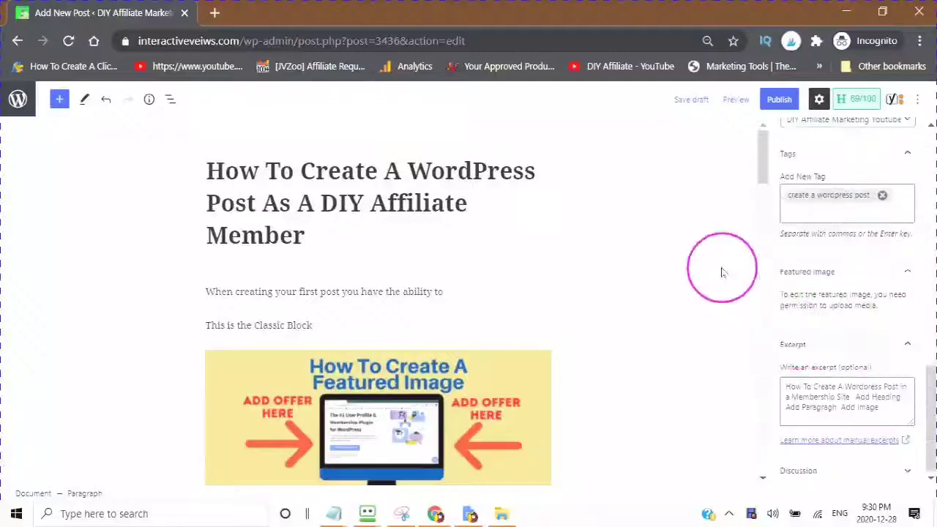
Step: Add the tag 'wordPress posts' to the post
left_click(806, 211)
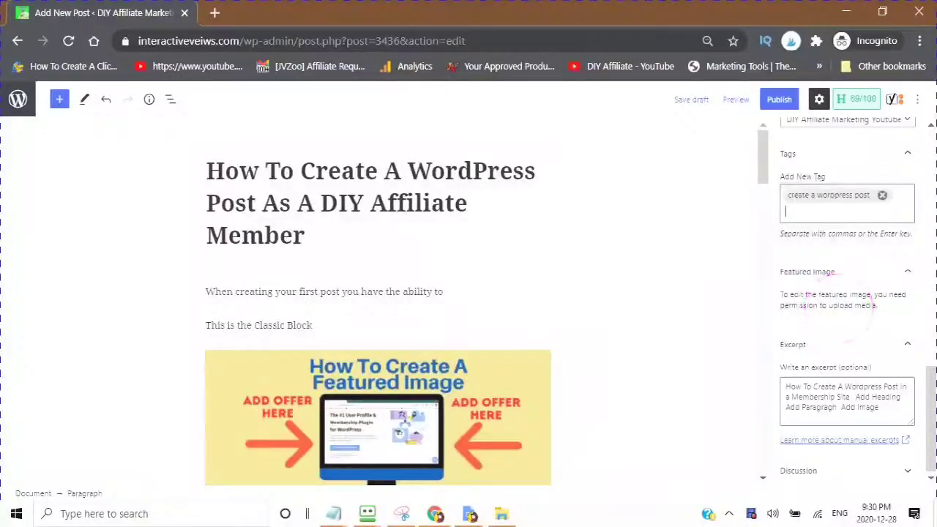
type("wordPress posts")
key("Return")
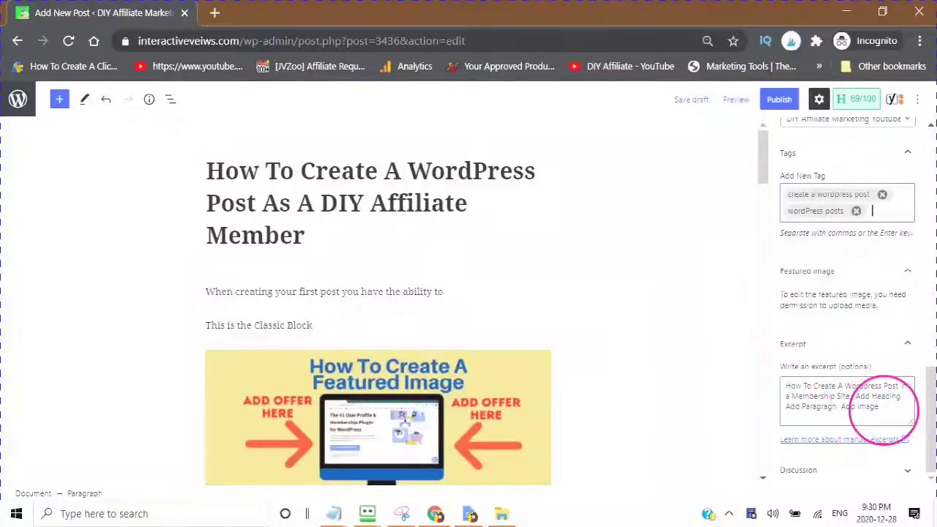
Step: Review the Classic Block, the post excerpt and the featured image
left_click(540, 268)
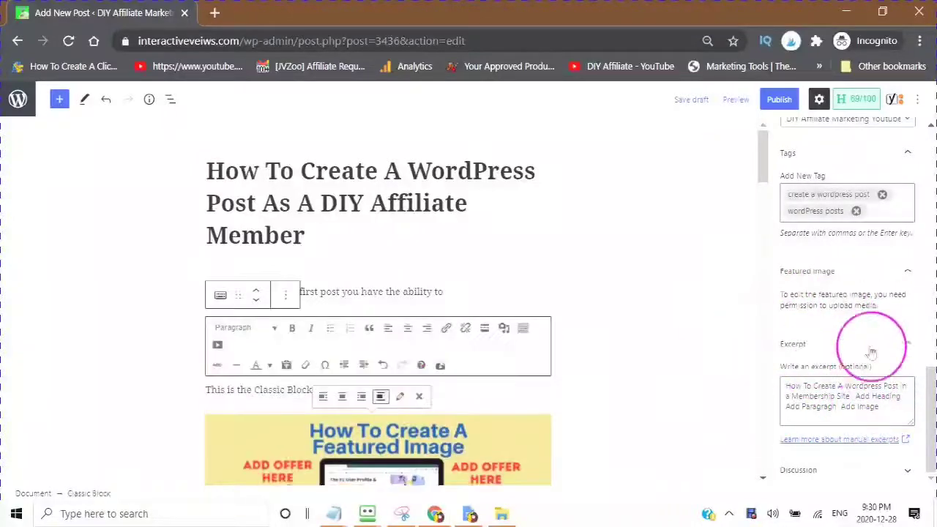
left_click(834, 395)
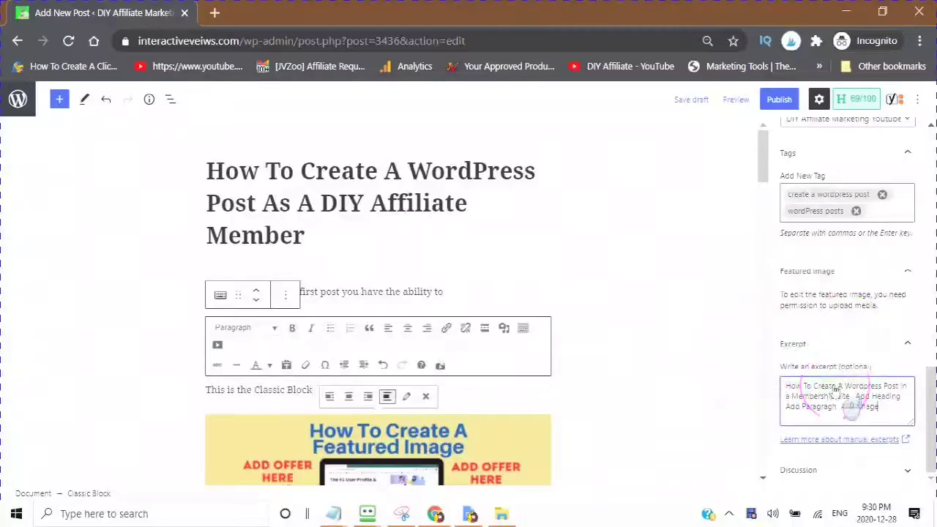
left_click(804, 410)
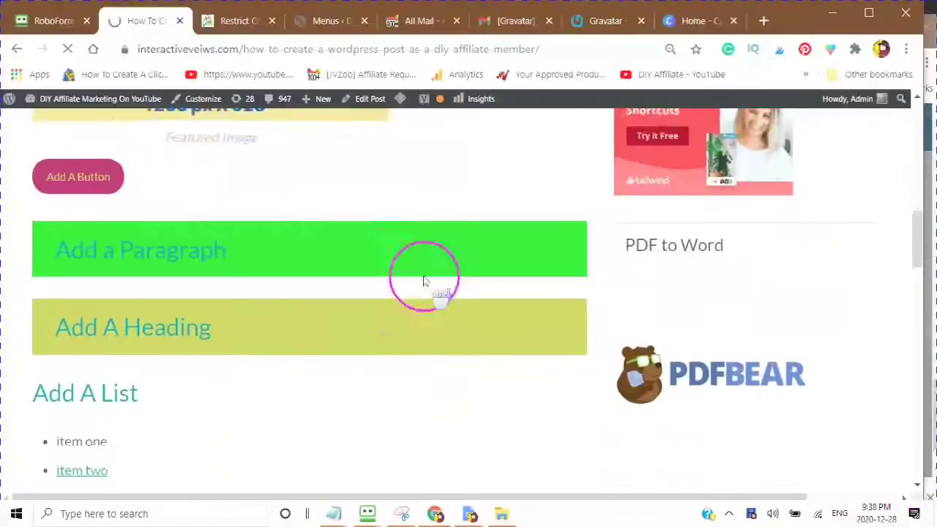
Step: Scroll through the live post to check both tags, then go to the Members page
scroll(423, 282, "down", 3)
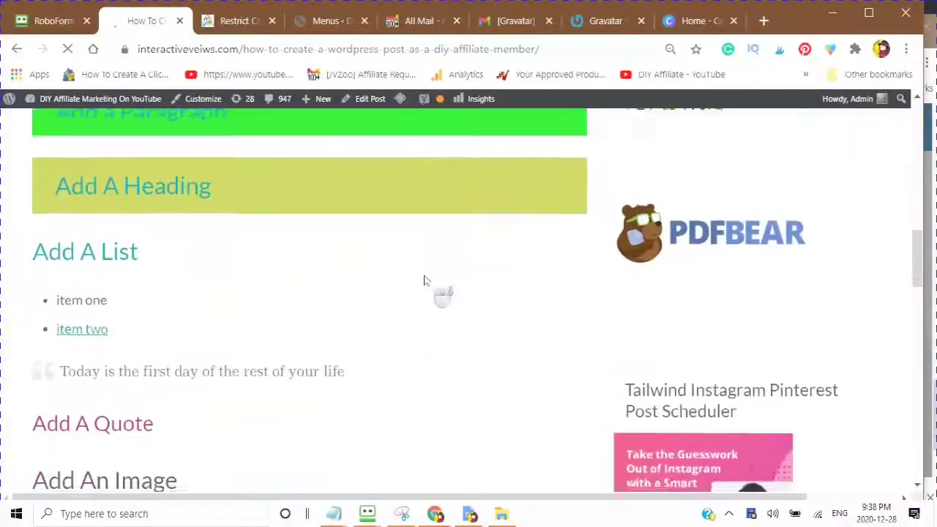
scroll(425, 280, "down", 7)
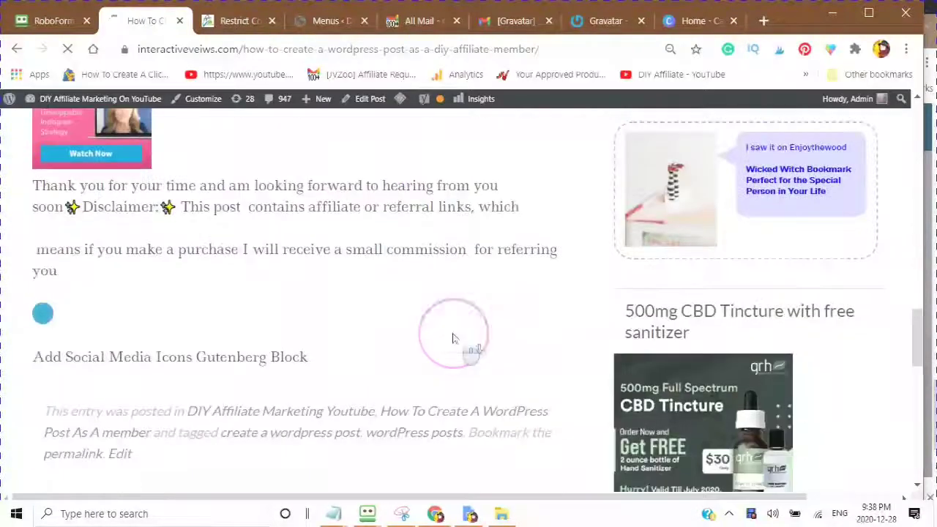
scroll(452, 338, "down", 2)
scroll(452, 338, "up", 10)
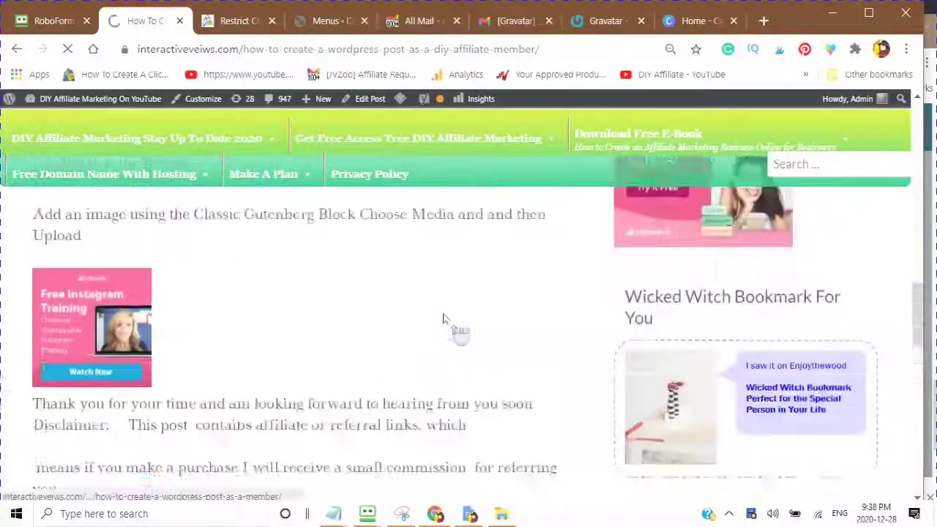
scroll(192, 293, "up", 12)
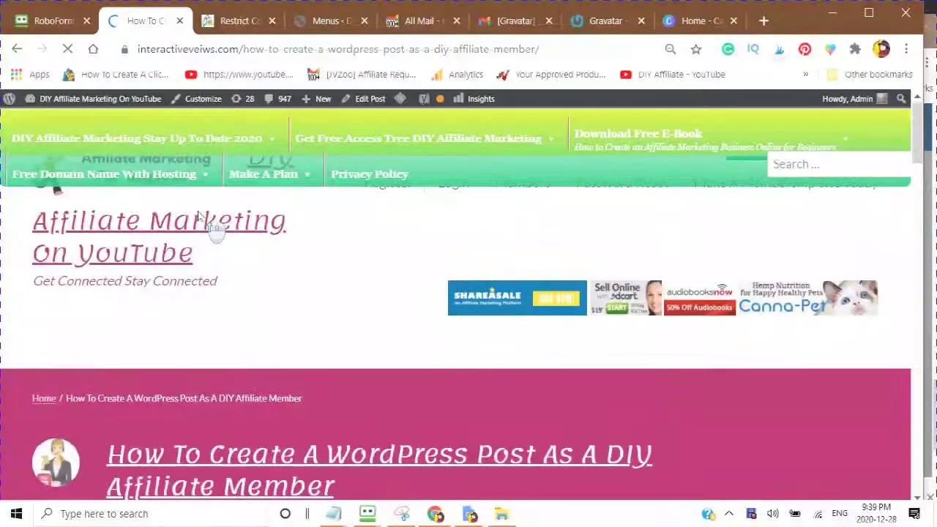
left_click(521, 184)
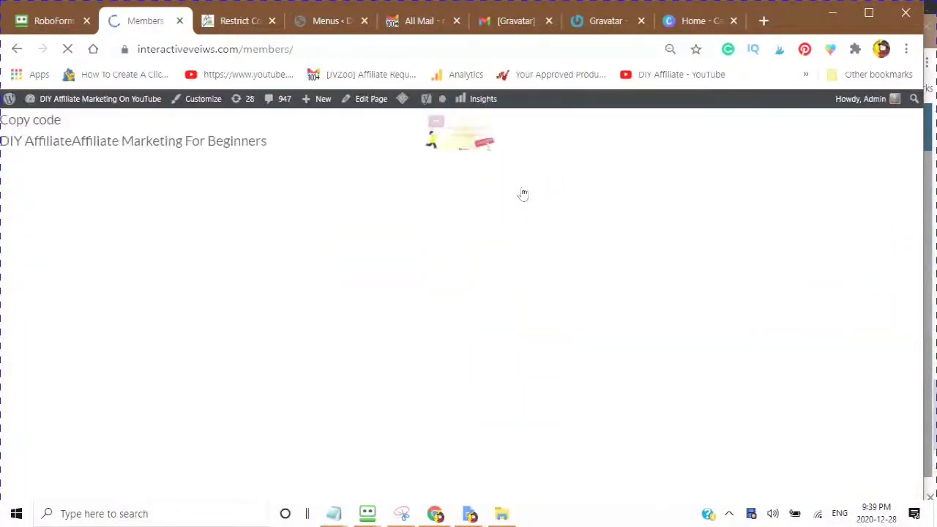
Step: Scroll the Members directory back to the top and focus the member search field
scroll(481, 283, "down", 5)
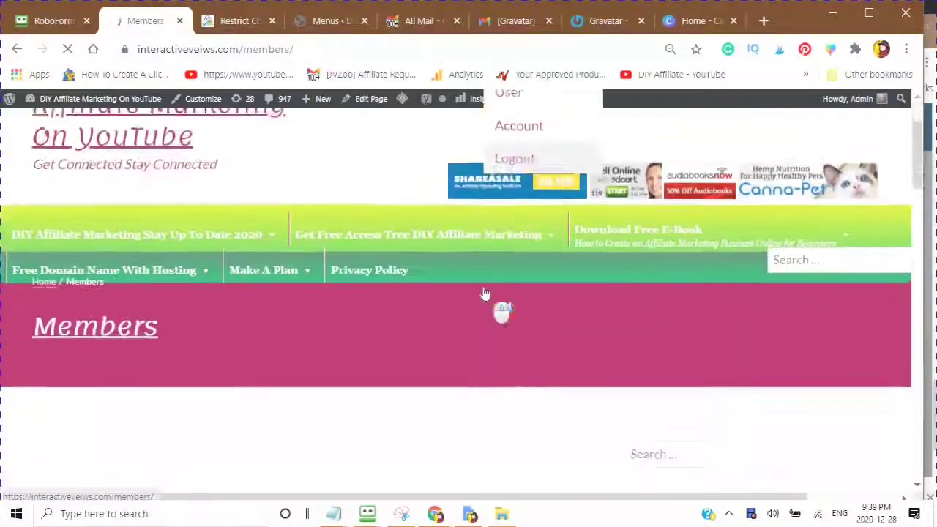
scroll(475, 217, "down", 3)
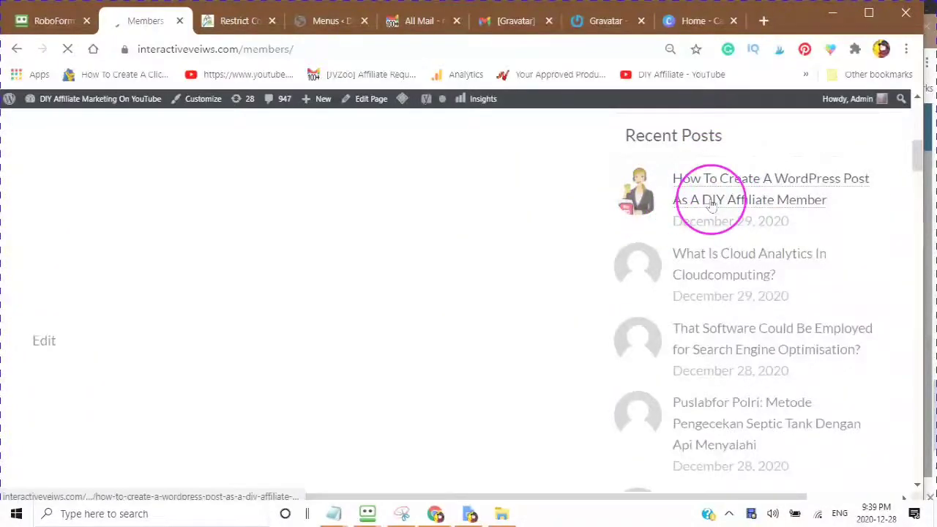
scroll(710, 207, "down", 5)
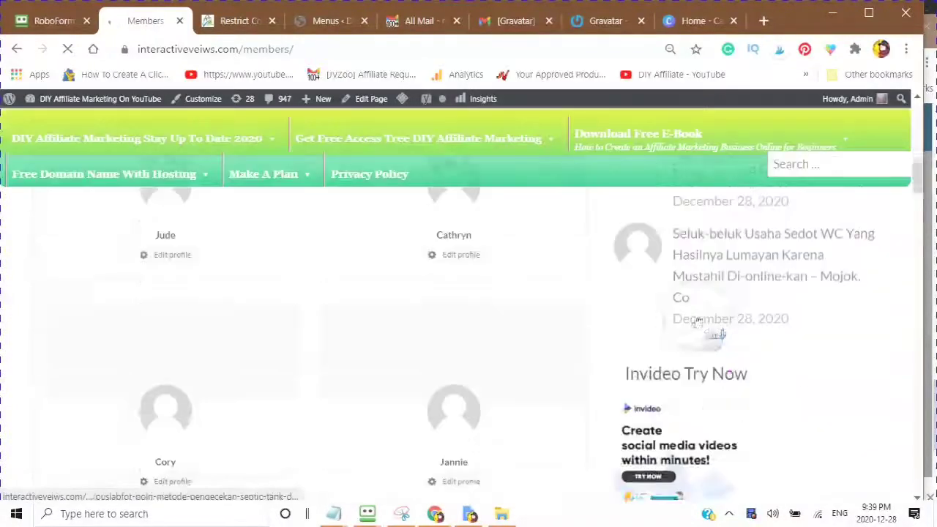
scroll(688, 366, "up", 5)
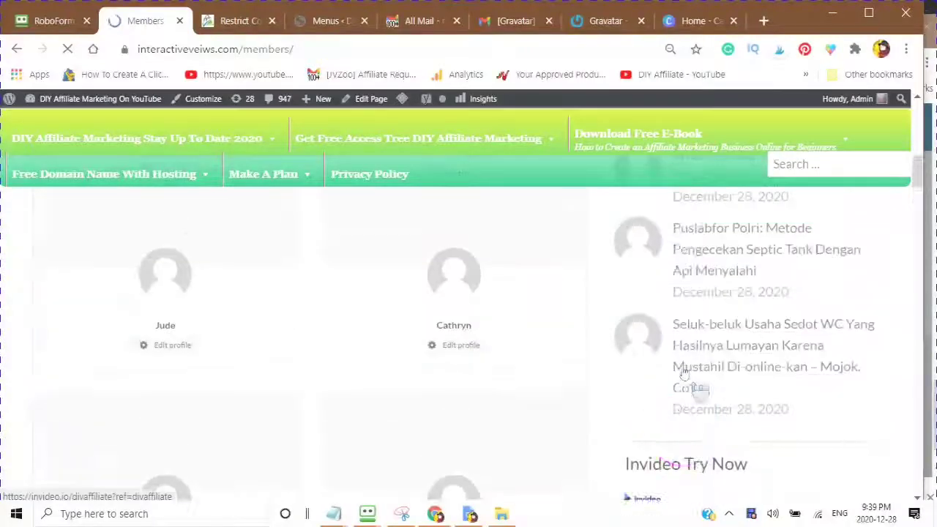
scroll(230, 255, "down", 5)
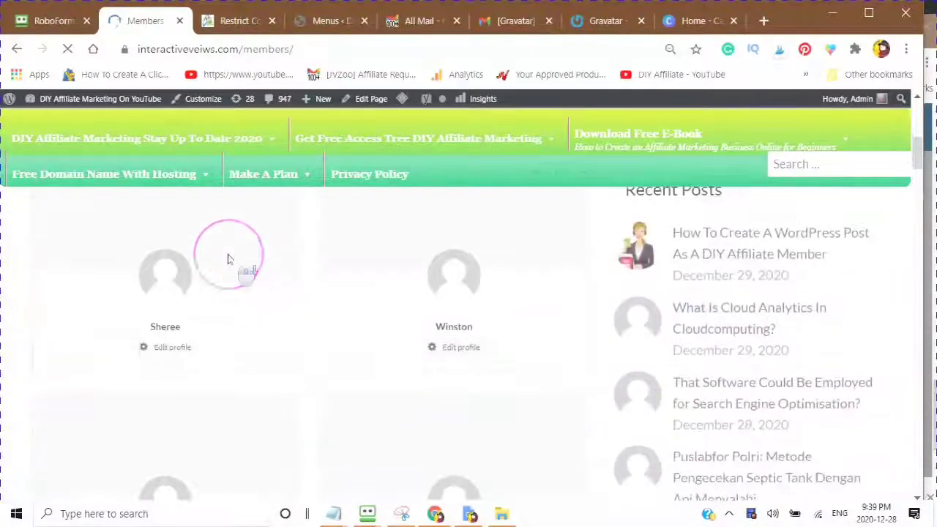
scroll(268, 303, "down", 10)
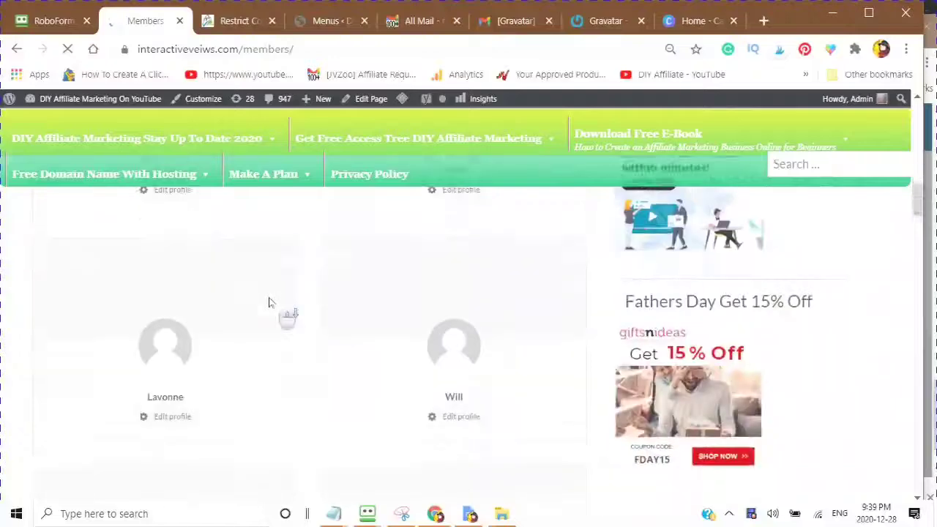
scroll(271, 303, "down", 3)
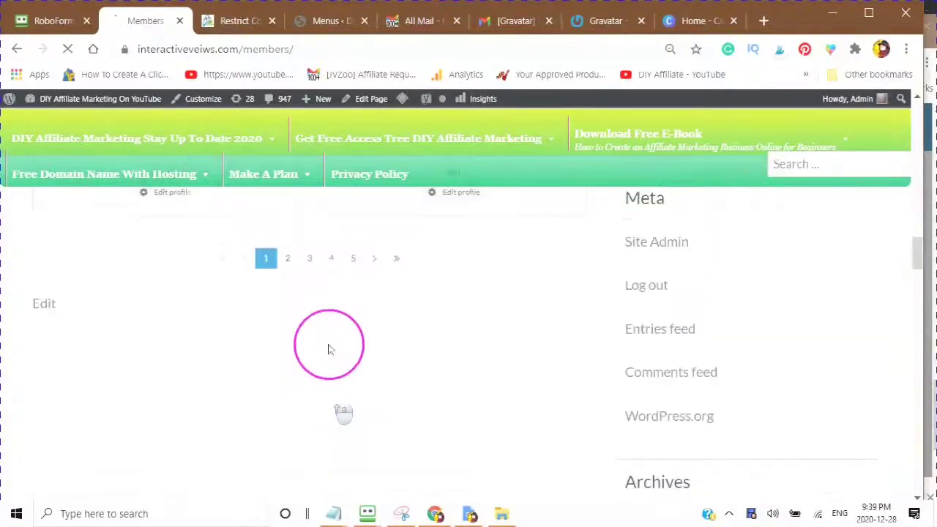
scroll(286, 349, "up", 3)
scroll(297, 263, "up", 5)
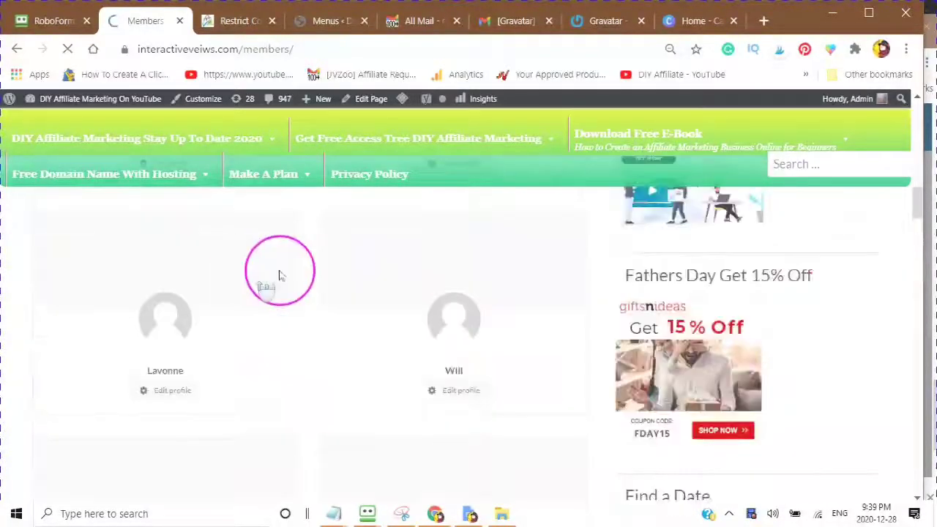
scroll(343, 250, "up", 6)
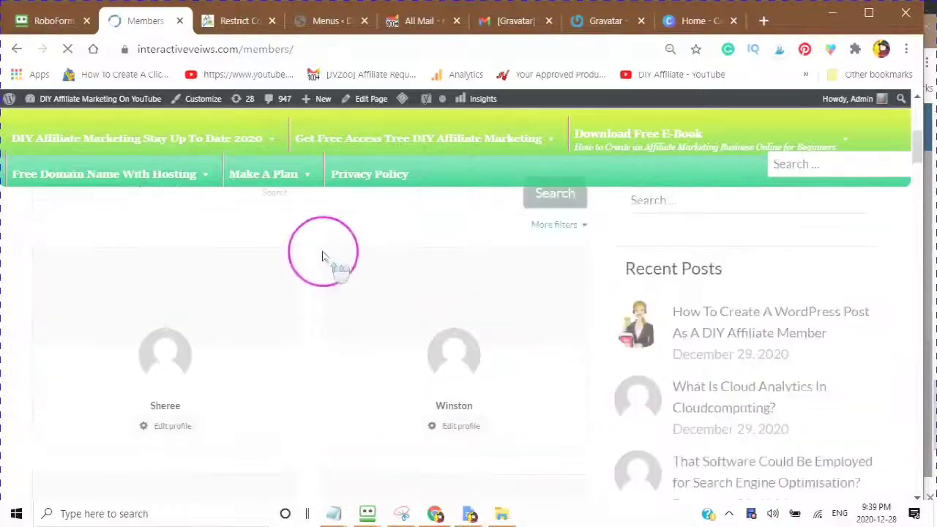
left_click(293, 324)
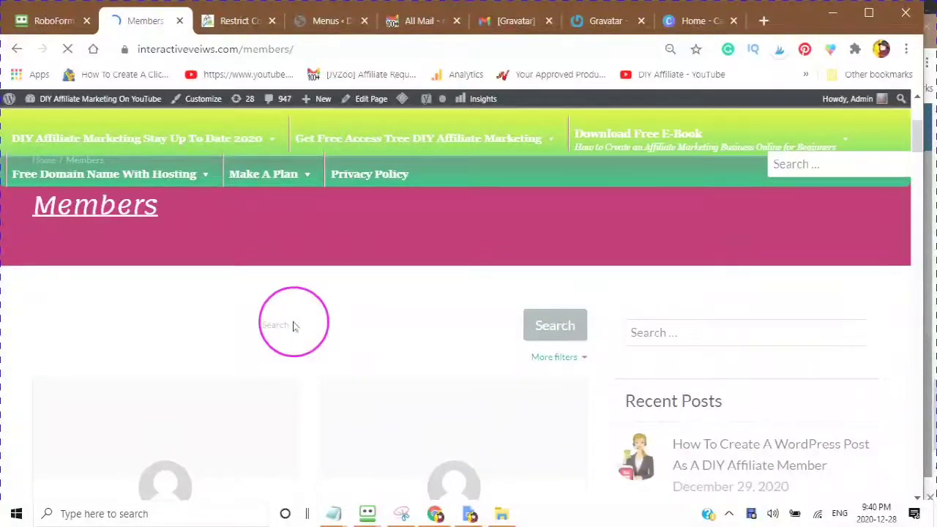
Step: Search the directory for the member's username and open their Edit profile page
type("New2020")
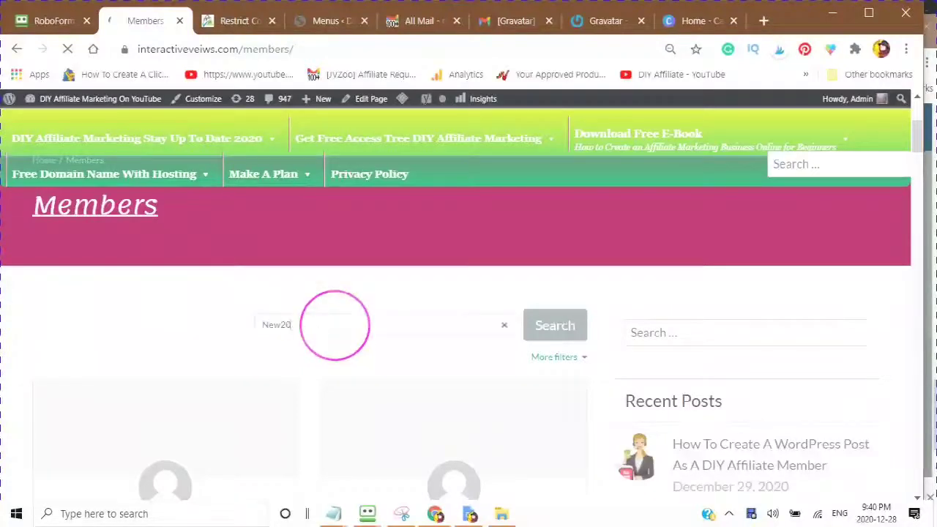
left_click(530, 322)
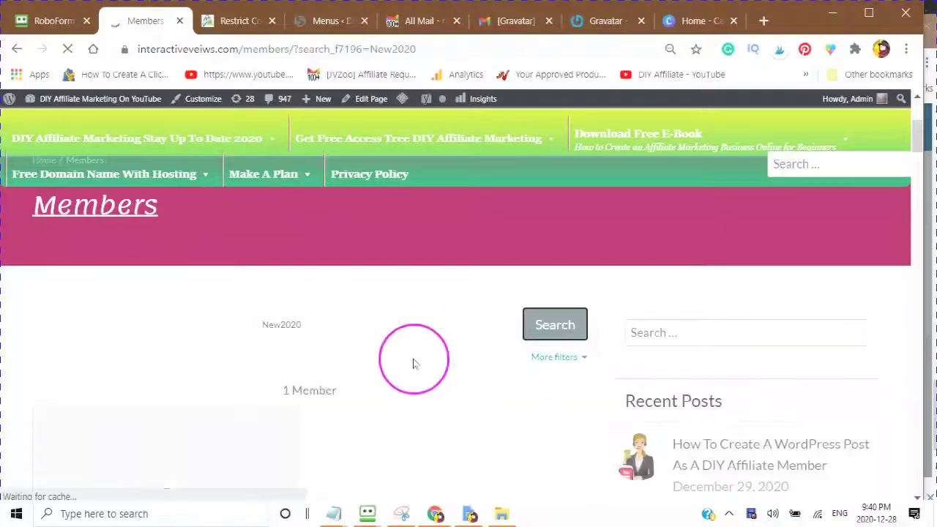
scroll(418, 355, "down", 4)
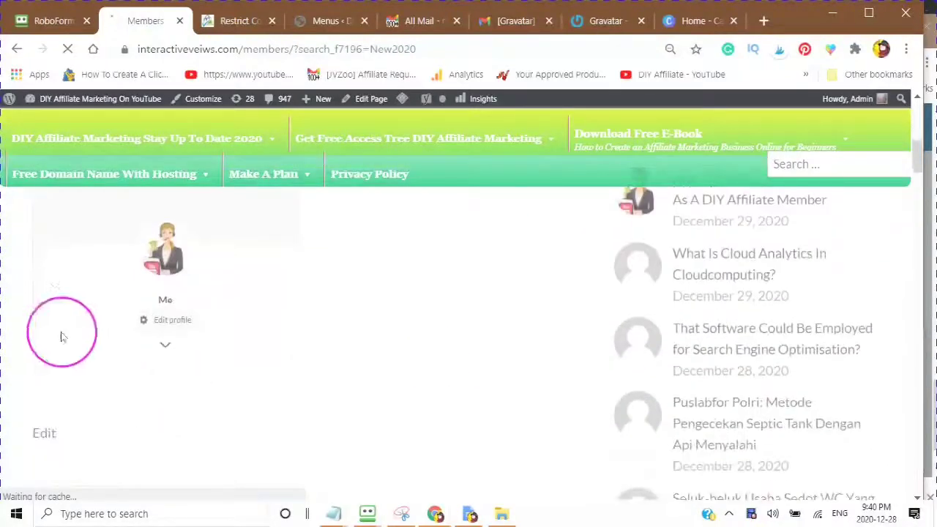
scroll(176, 293, "up", 1)
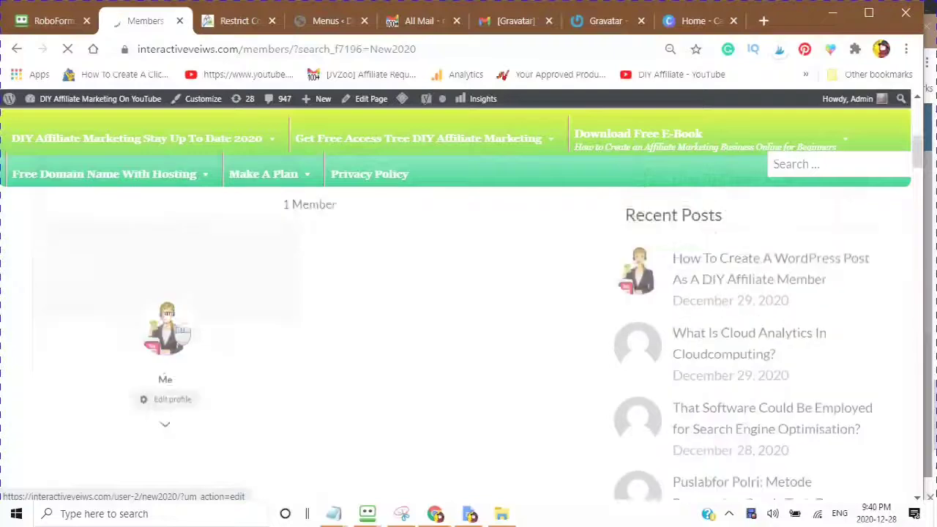
scroll(175, 324, "up", 1)
scroll(183, 326, "down", 2)
left_click(161, 322)
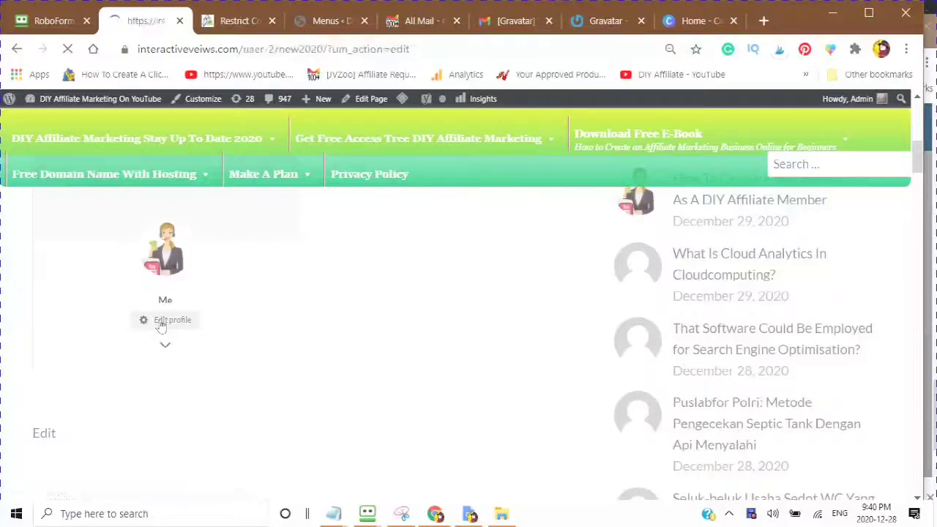
Step: Work through the edit-profile form fields while the page finishes loading
left_click(289, 330)
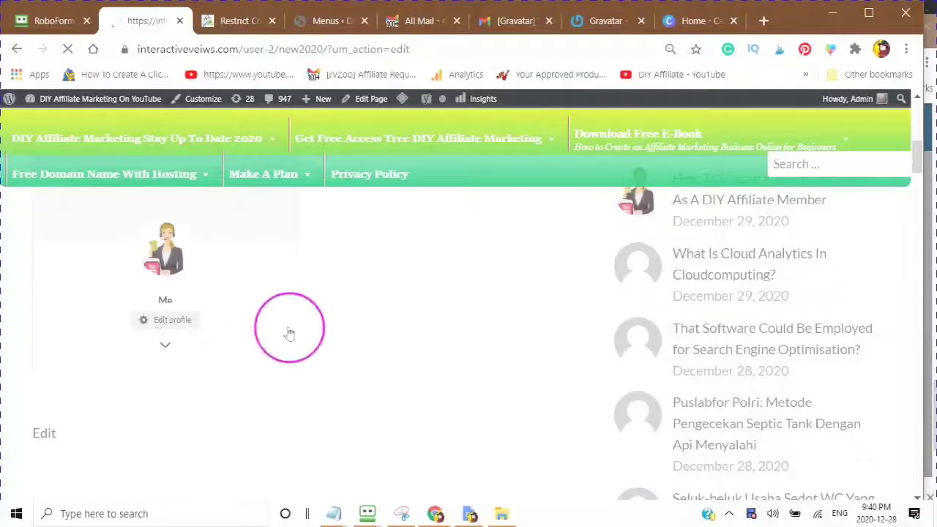
left_click(332, 324)
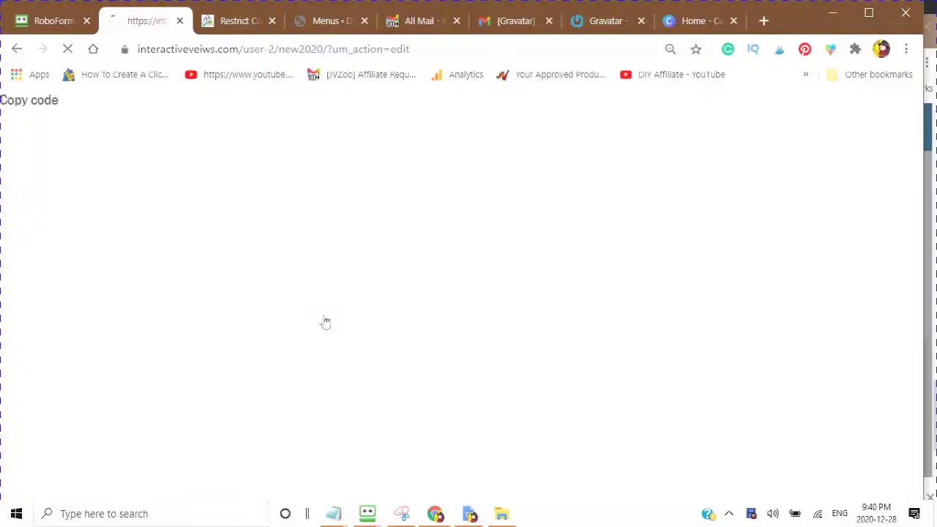
left_click(324, 316)
left_click(337, 285)
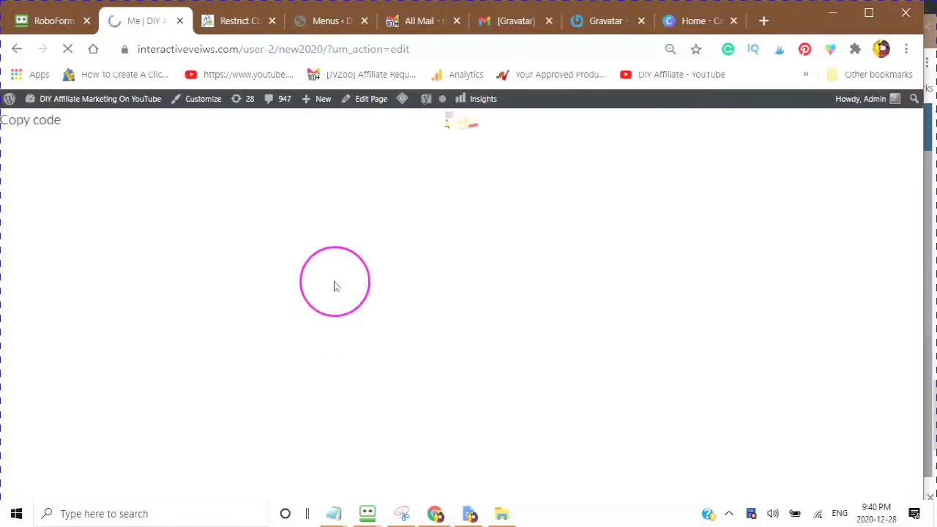
left_click(336, 285)
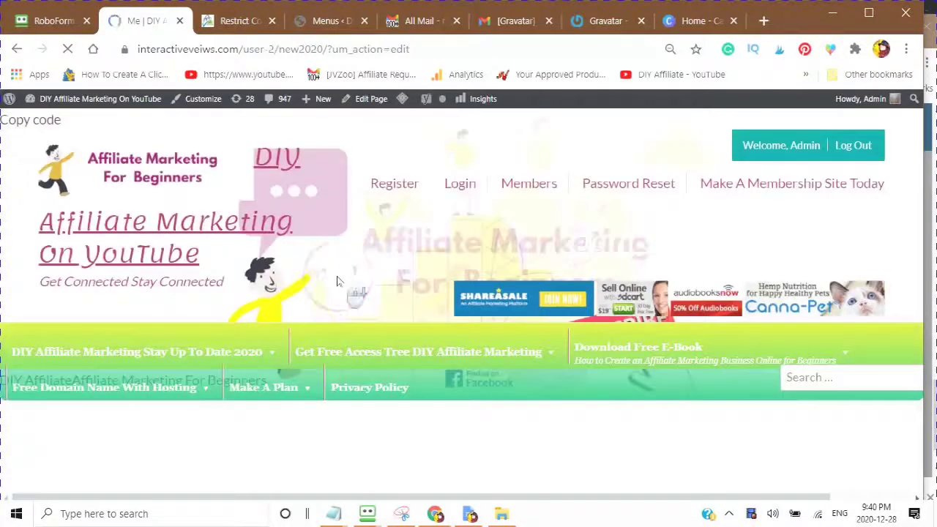
scroll(336, 281, "down", 8)
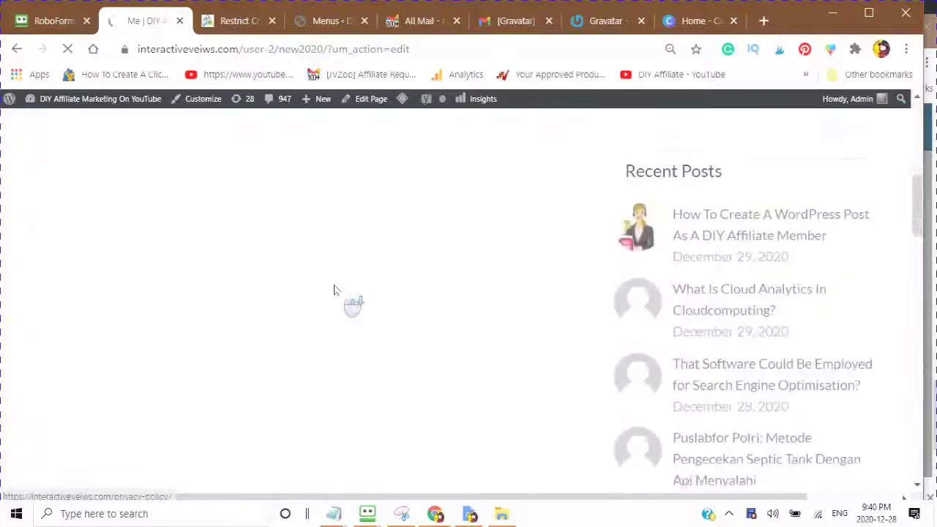
left_click(349, 308)
scroll(348, 309, "up", 5)
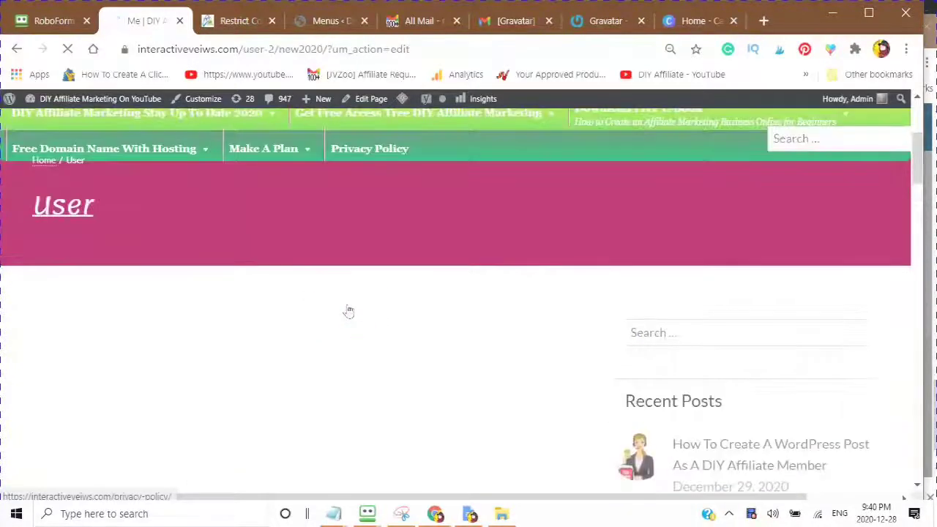
scroll(349, 311, "down", 1)
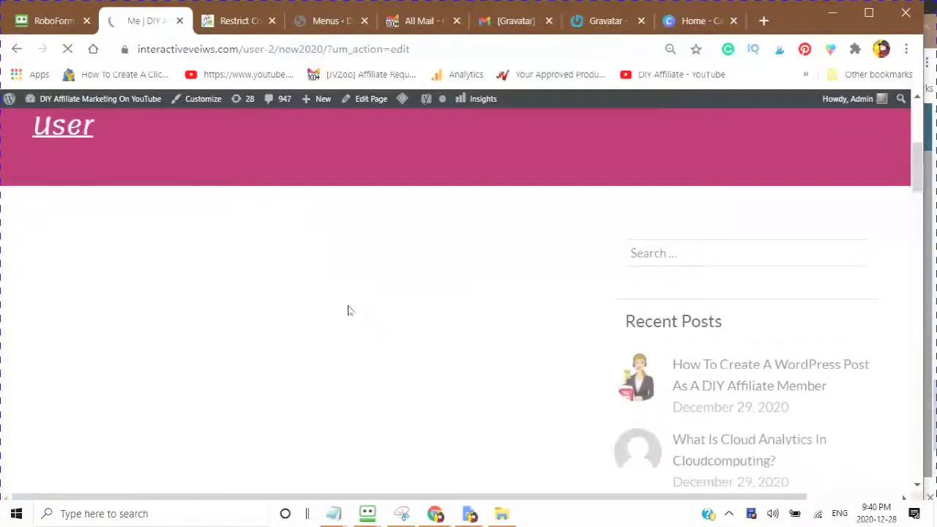
left_click(367, 310)
scroll(380, 282, "down", 2)
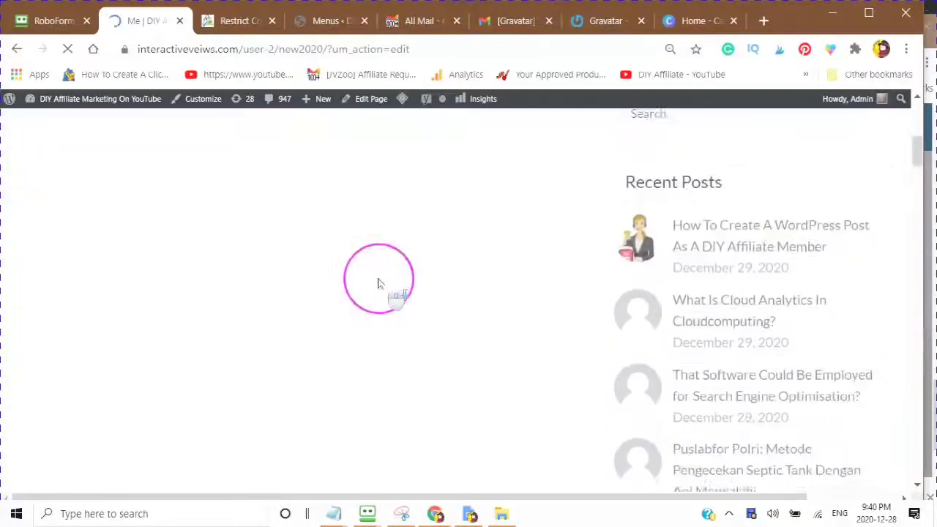
scroll(378, 284, "down", 3)
scroll(361, 303, "up", 3)
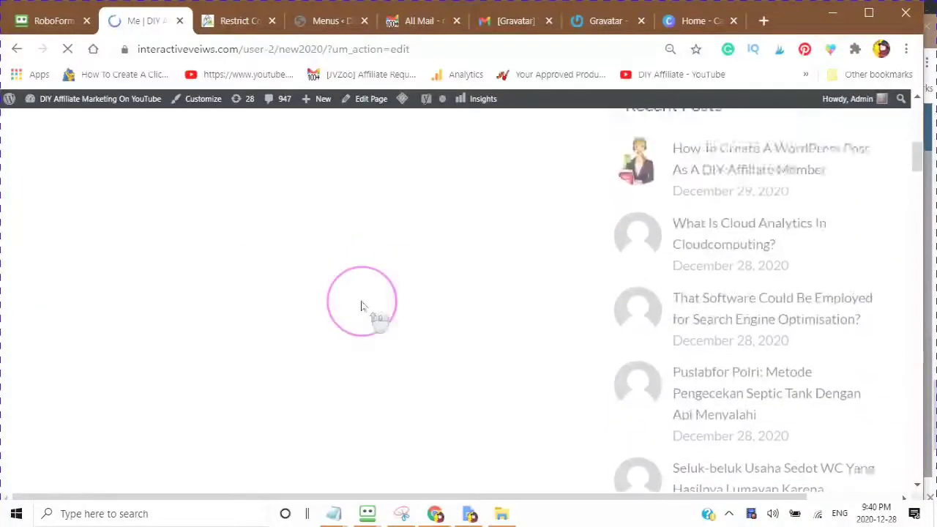
scroll(361, 303, "up", 5)
scroll(372, 297, "down", 3)
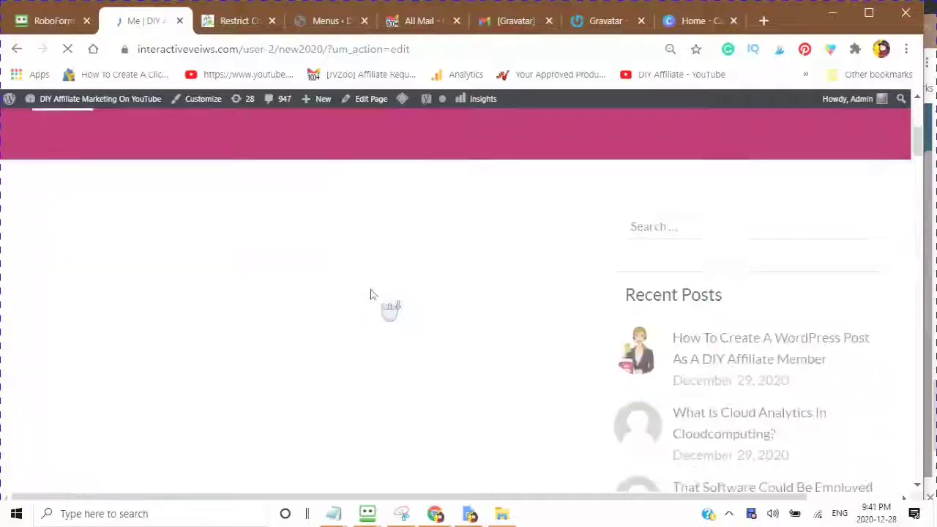
scroll(371, 294, "down", 8)
left_click(369, 296)
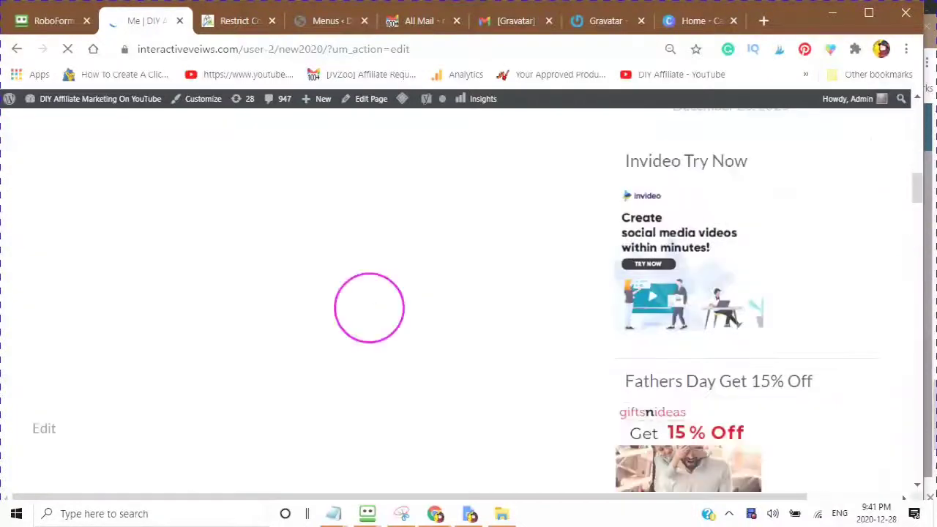
Step: Bring up the 'Upload a cover photo' option in the profile header's cover area
scroll(368, 307, "down", 3)
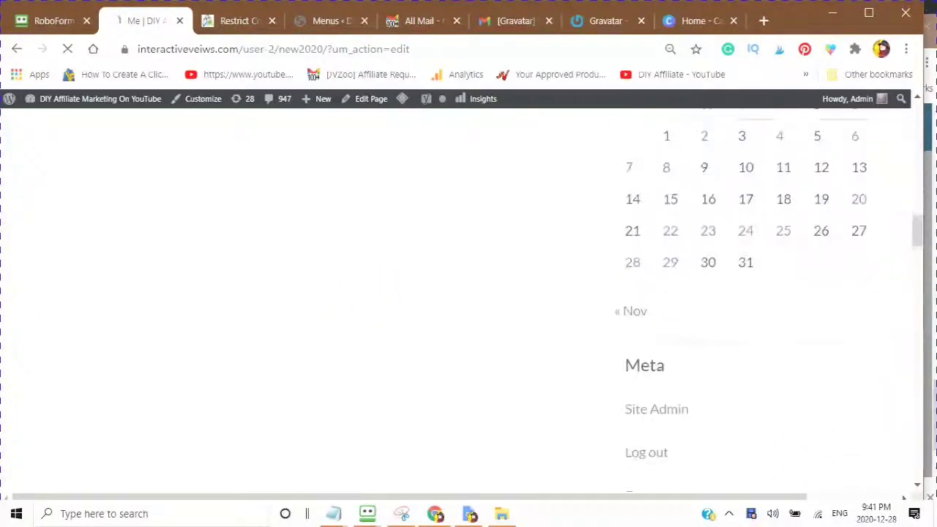
scroll(370, 334, "up", 6)
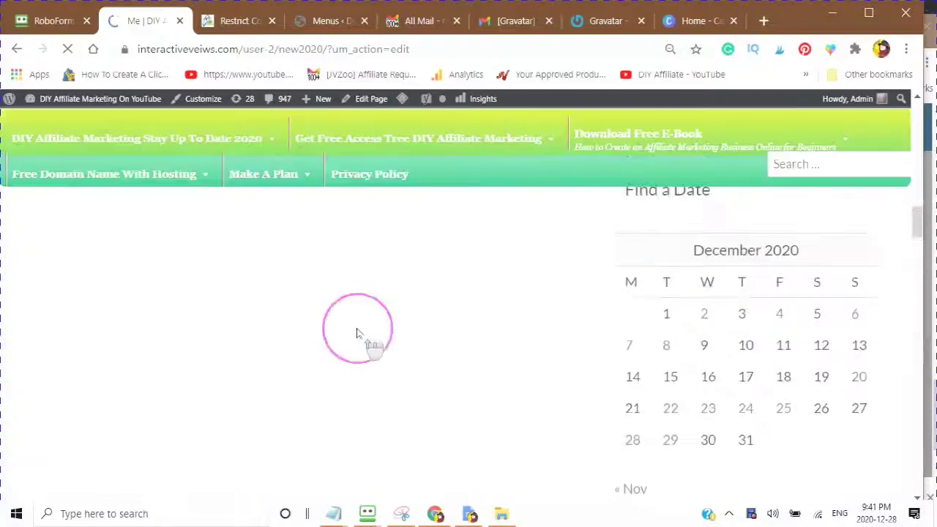
scroll(378, 304, "up", 1)
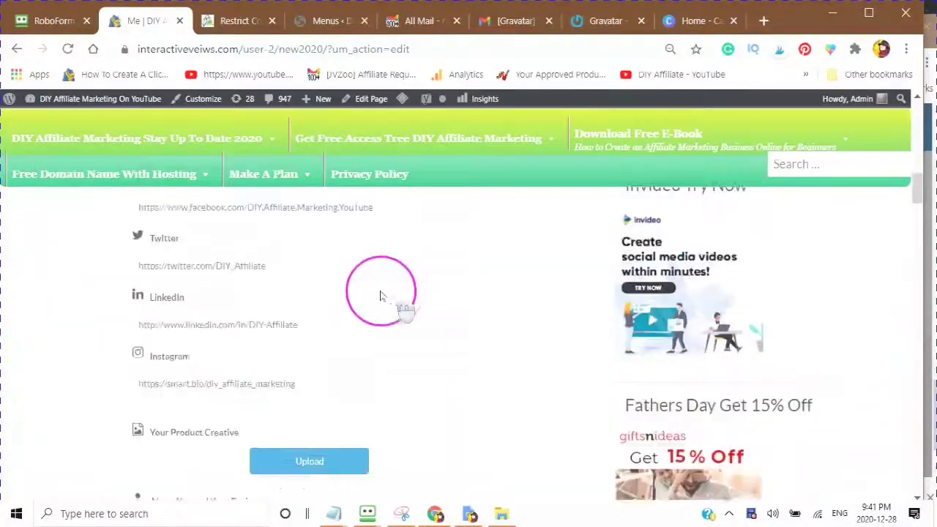
scroll(435, 266, "up", 5)
scroll(444, 254, "up", 3)
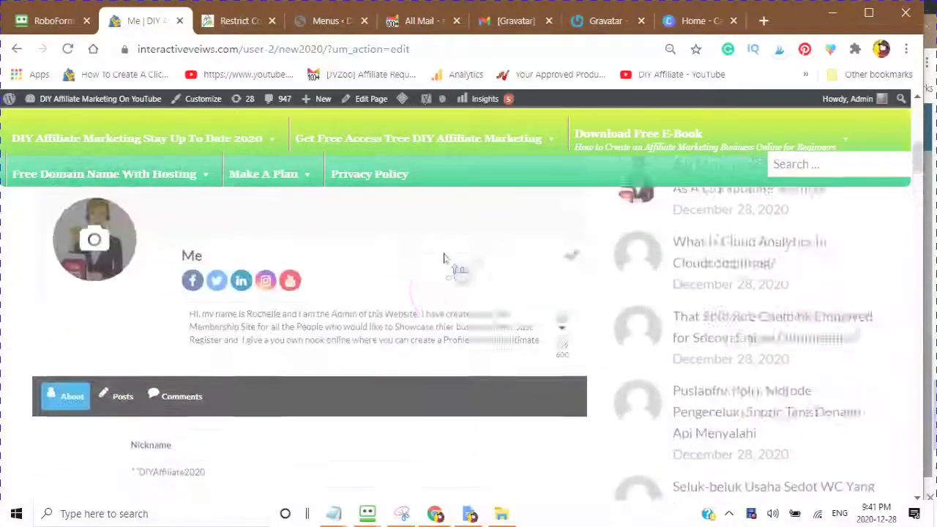
scroll(445, 262, "down", 2)
left_click(453, 269)
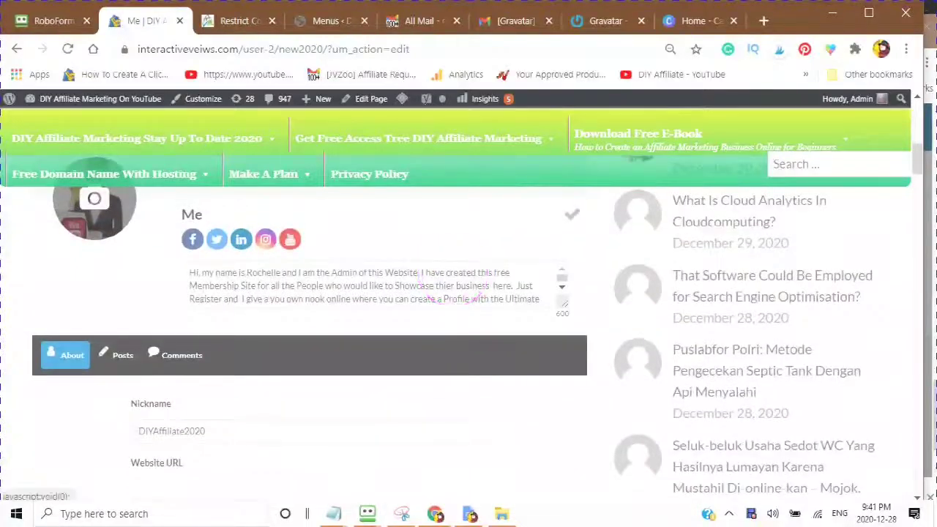
scroll(448, 267, "down", 1)
scroll(387, 313, "down", 1)
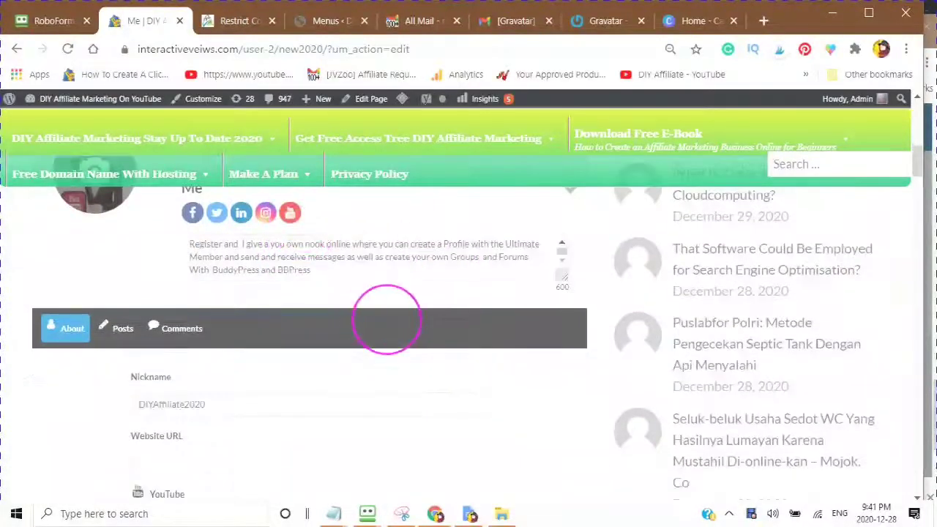
scroll(293, 314, "up", 3)
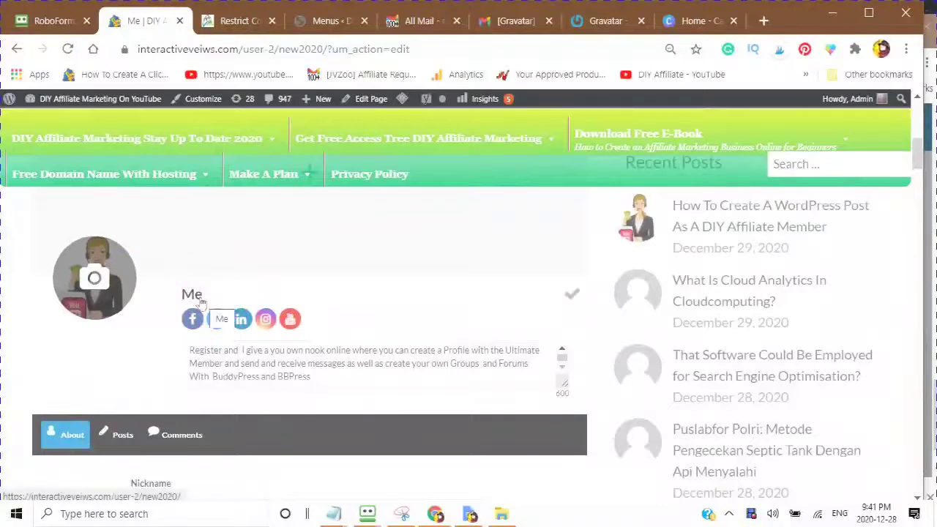
scroll(207, 299, "down", 1)
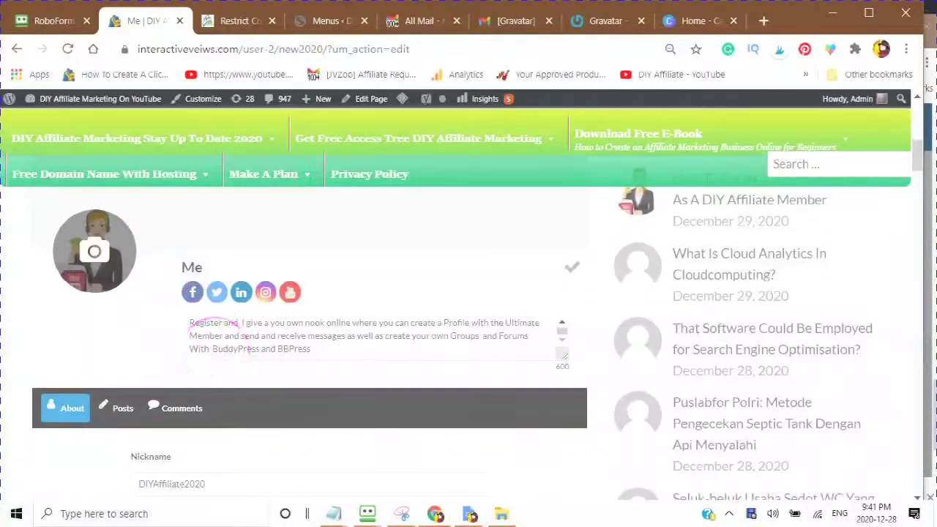
scroll(262, 343, "down", 5)
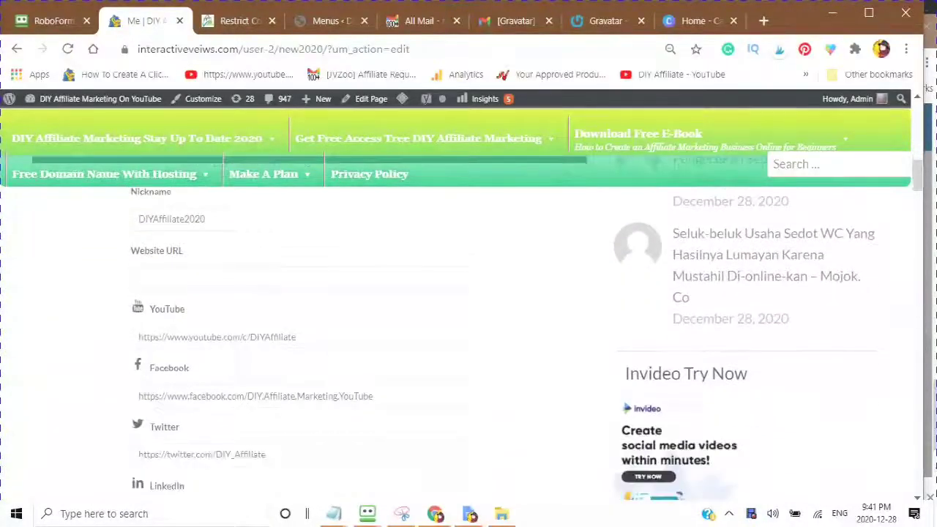
scroll(257, 351, "down", 3)
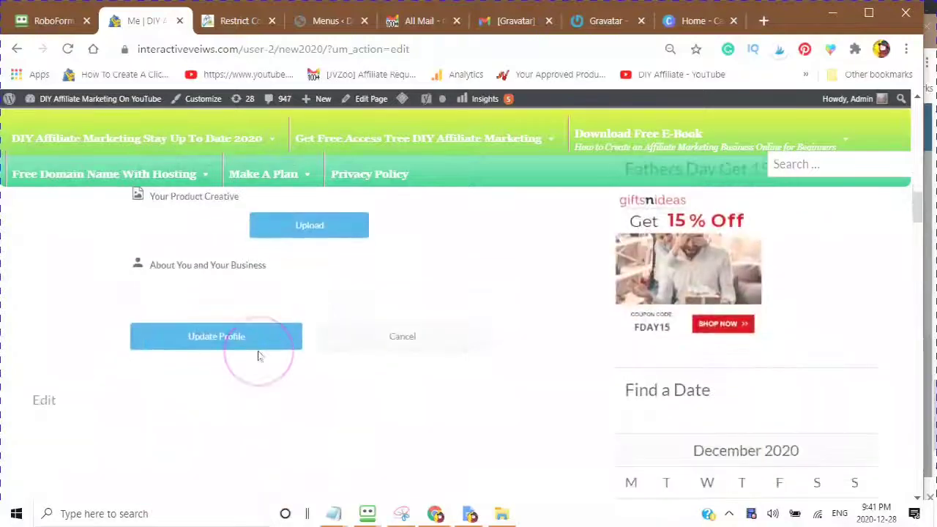
scroll(257, 357, "up", 5)
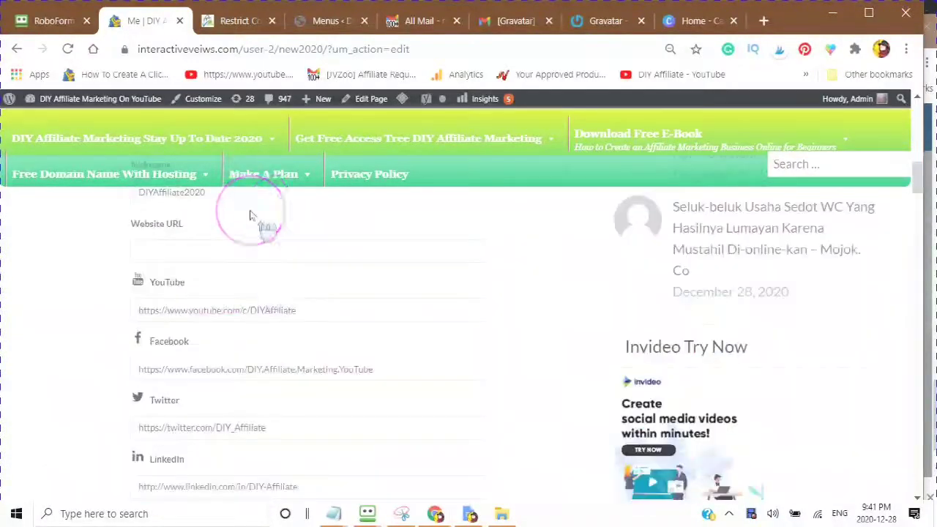
scroll(249, 214, "up", 5)
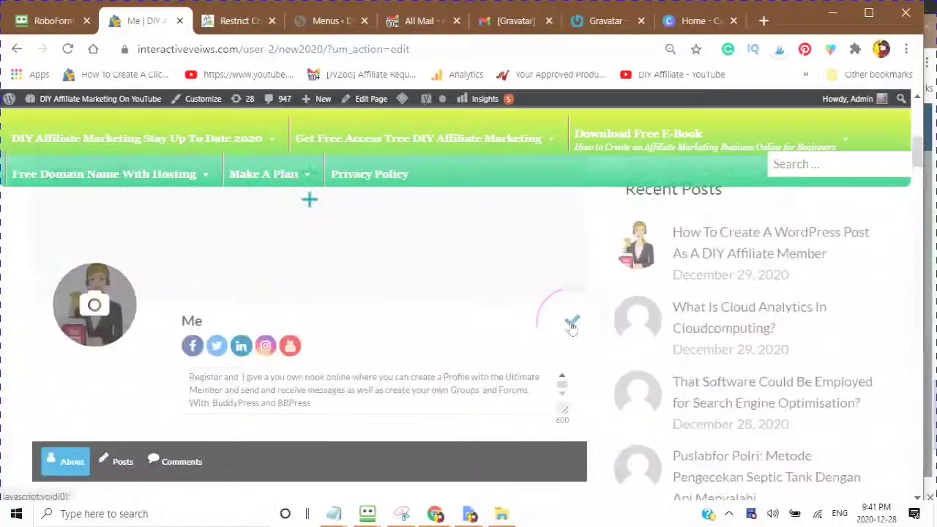
scroll(548, 326, "up", 2)
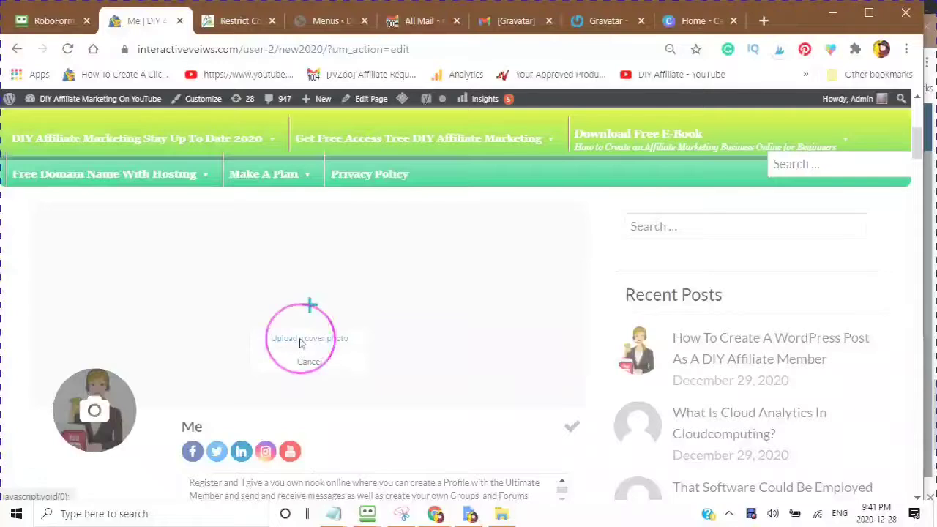
Step: Upload the Featured Image file from the Desktop as the profile cover photo
left_click(300, 340)
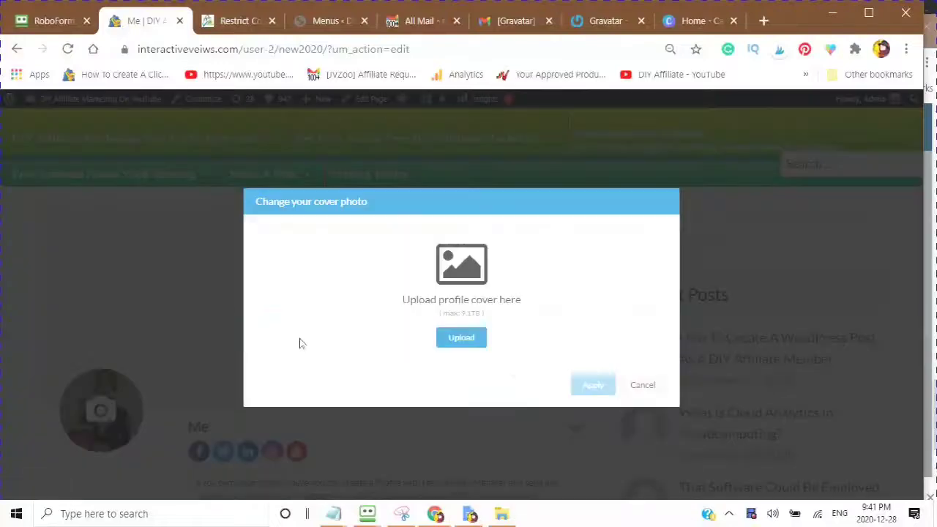
left_click(462, 342)
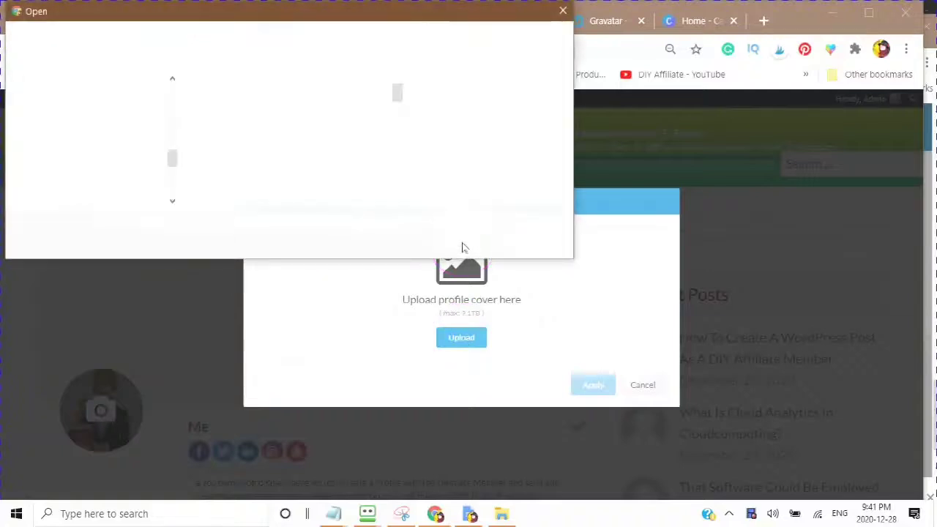
double_click(324, 128)
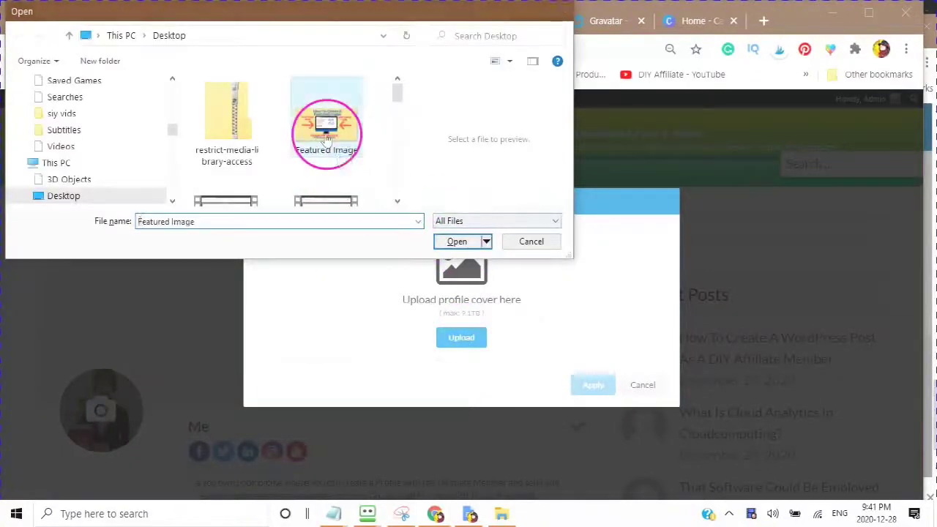
left_click(372, 408)
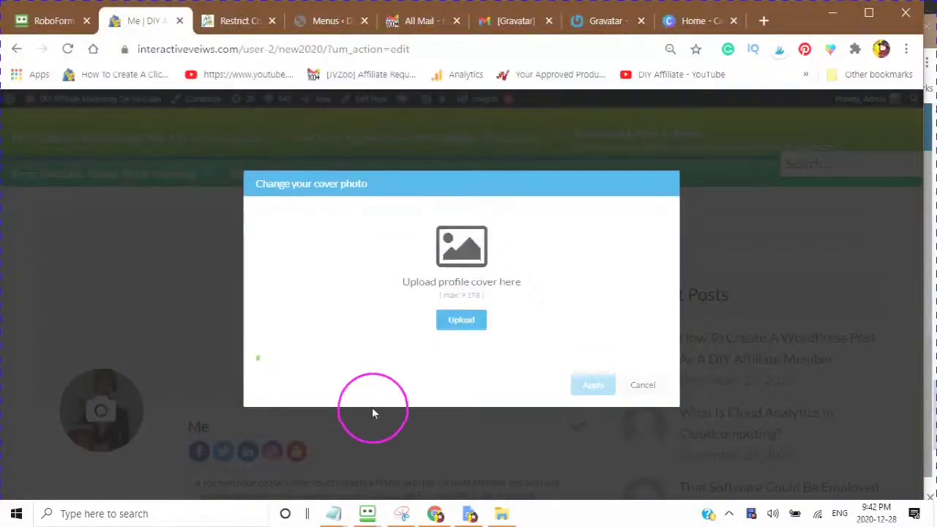
left_click(421, 439)
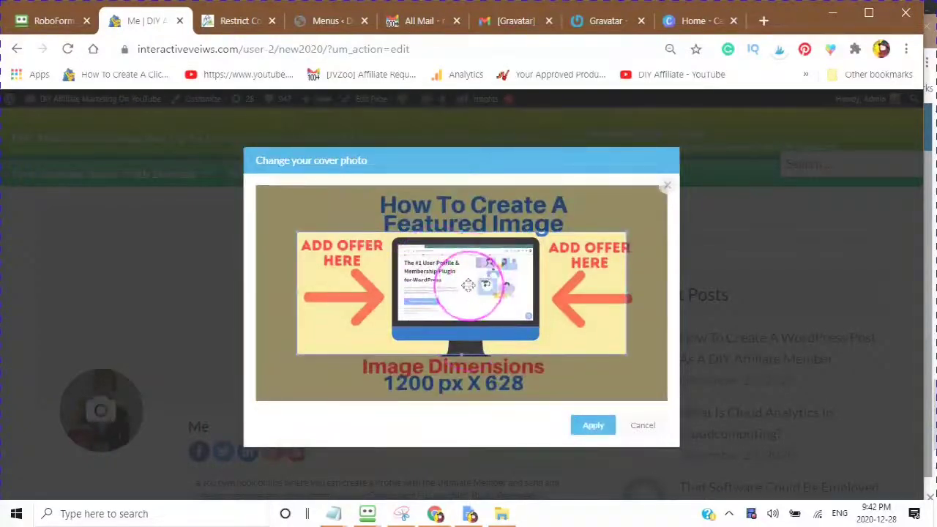
Step: Crop the cover to span nearly the full image width and apply it
left_click_drag(467, 286, 480, 242)
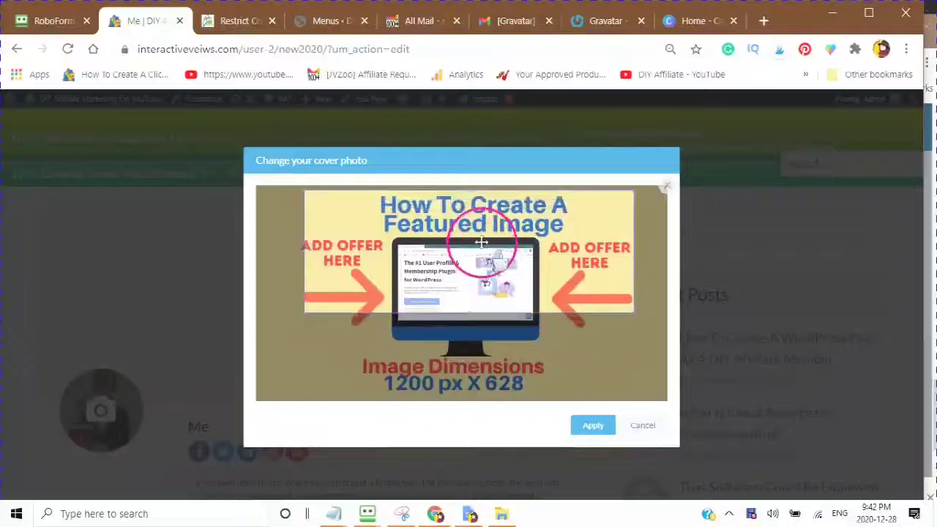
left_click(474, 322)
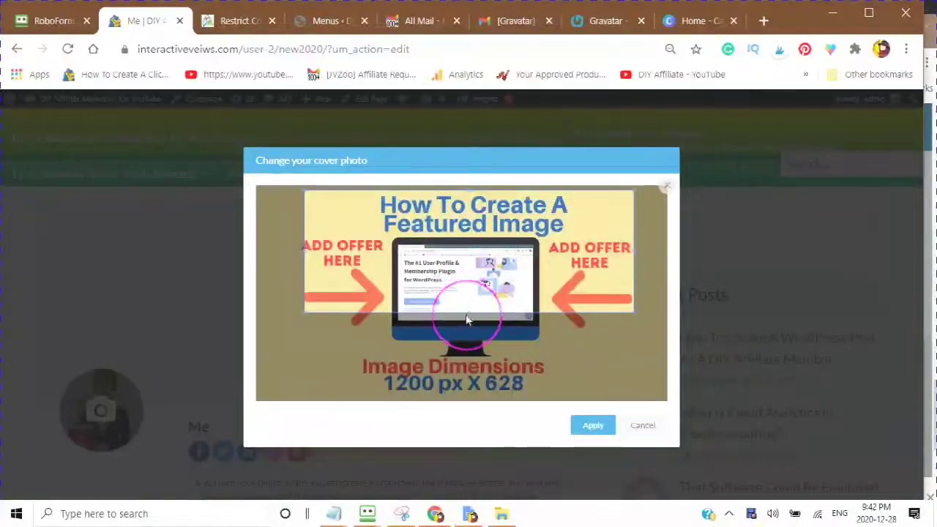
left_click_drag(480, 330, 449, 398)
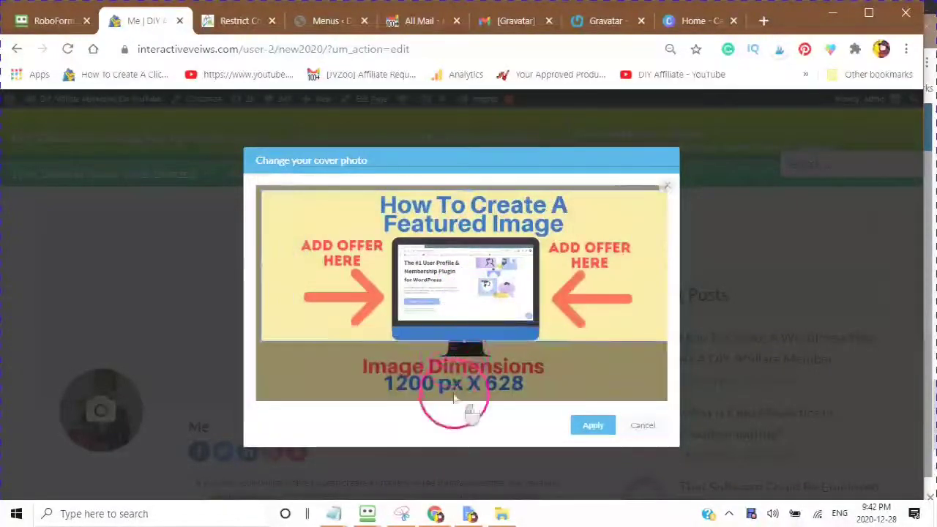
left_click_drag(455, 300, 451, 300)
left_click(589, 427)
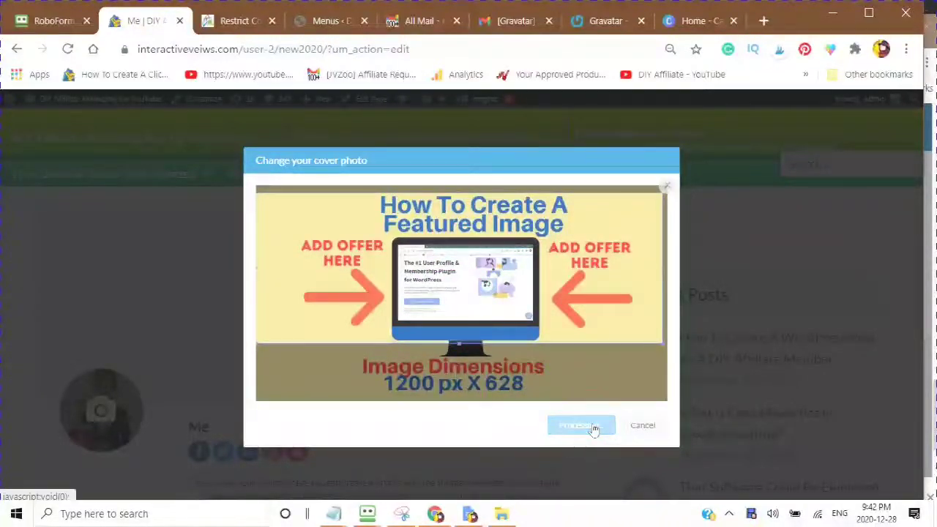
scroll(463, 422, "down", 3)
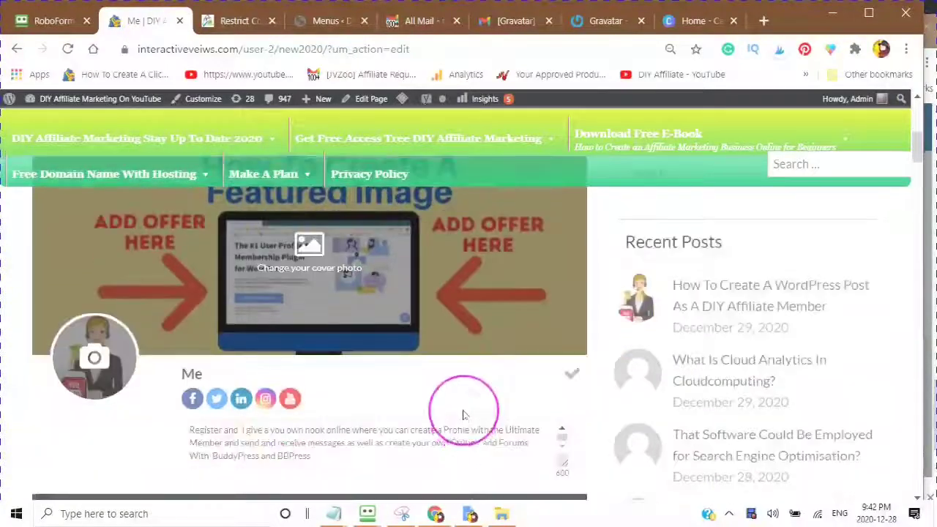
Step: Save the edited profile with the checkmark icon beside the bio
left_click(571, 242)
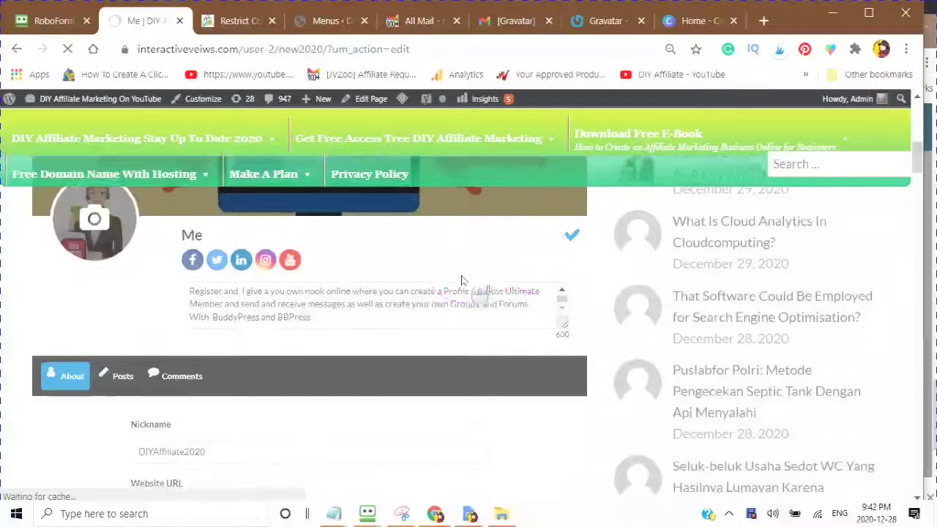
scroll(460, 280, "down", 4)
scroll(452, 340, "down", 1)
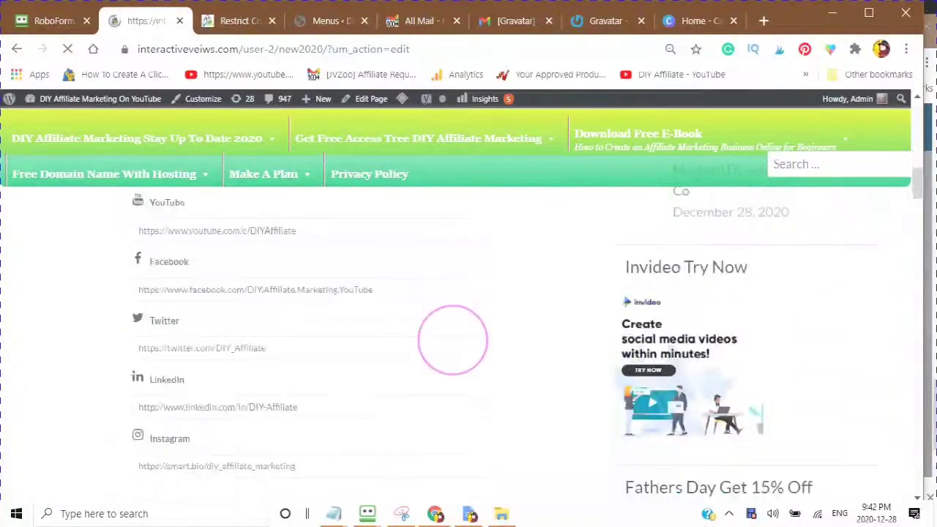
scroll(447, 346, "down", 3)
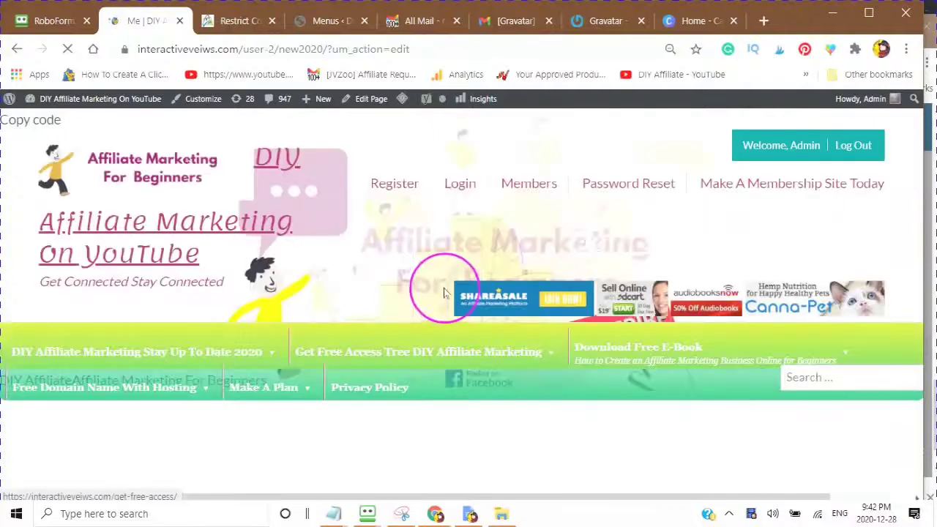
scroll(449, 333, "down", 5)
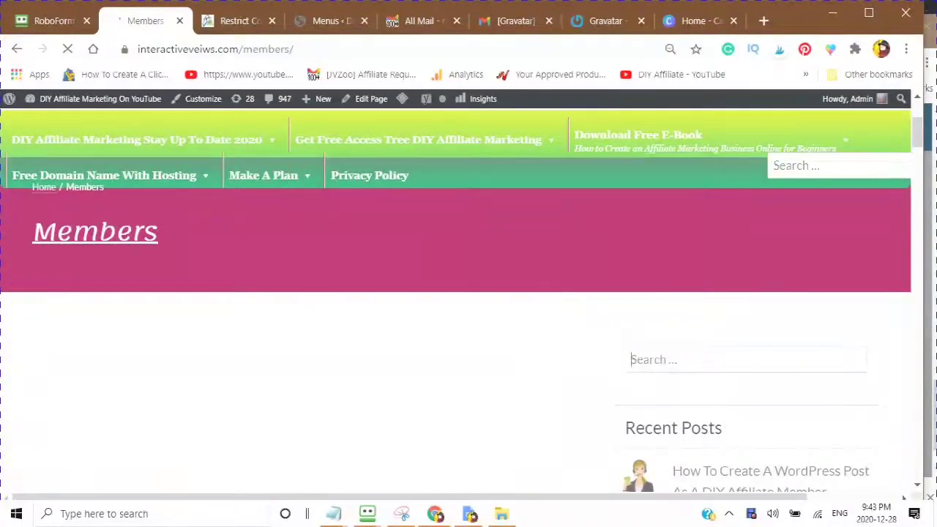
Step: Search for the member's username and scroll their profile down to the About tab
type("New2020")
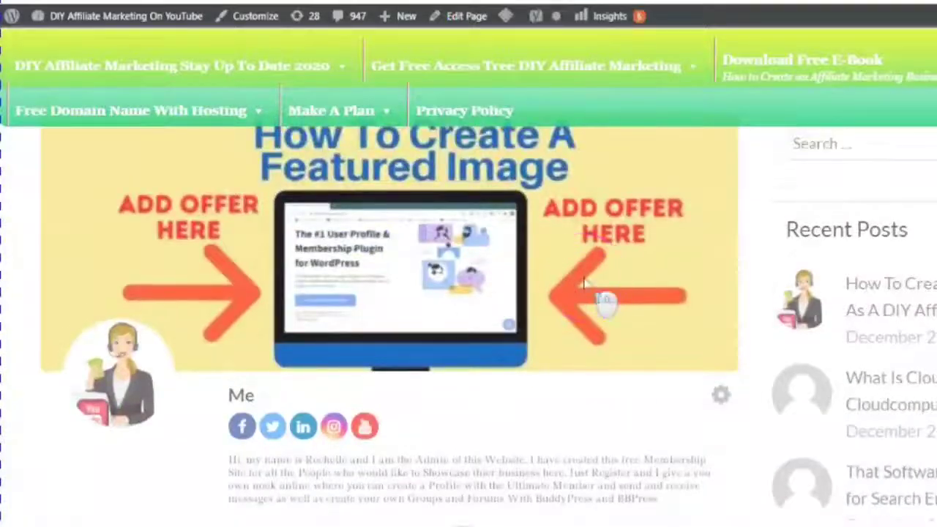
scroll(591, 293, "up", 5)
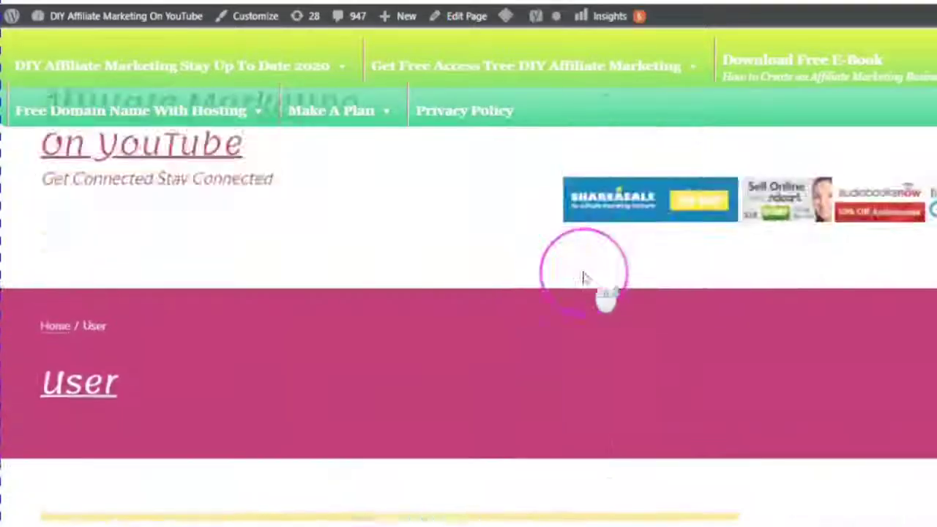
scroll(589, 278, "down", 3)
scroll(583, 277, "down", 2)
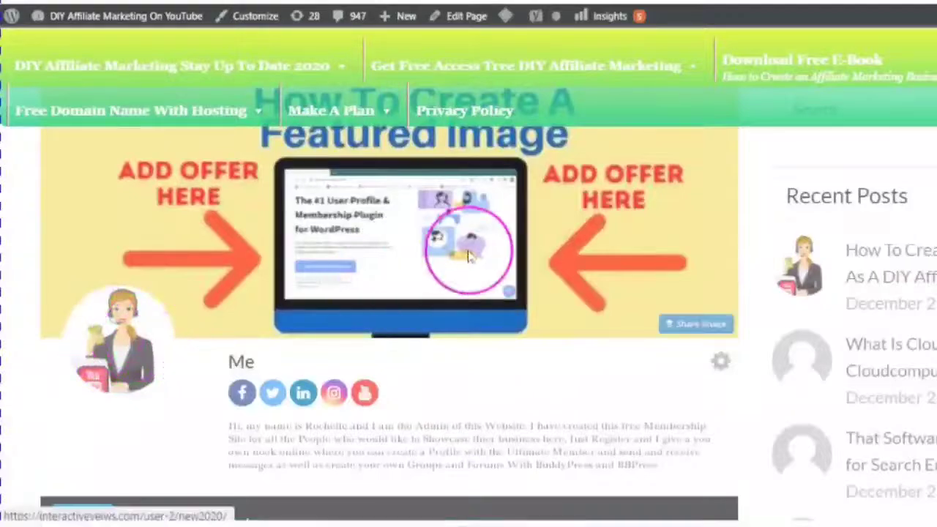
scroll(469, 258, "down", 3)
scroll(470, 257, "down", 5)
scroll(439, 258, "up", 1)
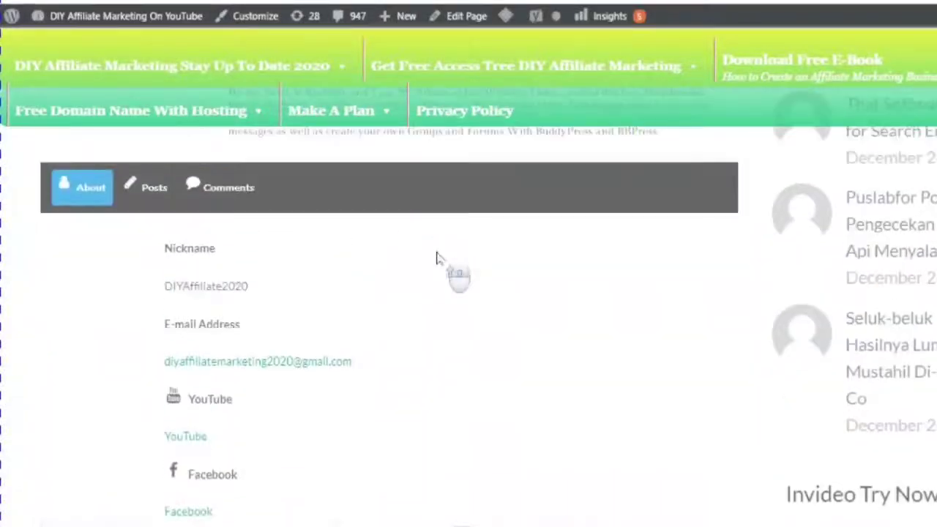
Step: Show the member's posts and scroll the profile to check its cover photo
left_click(146, 196)
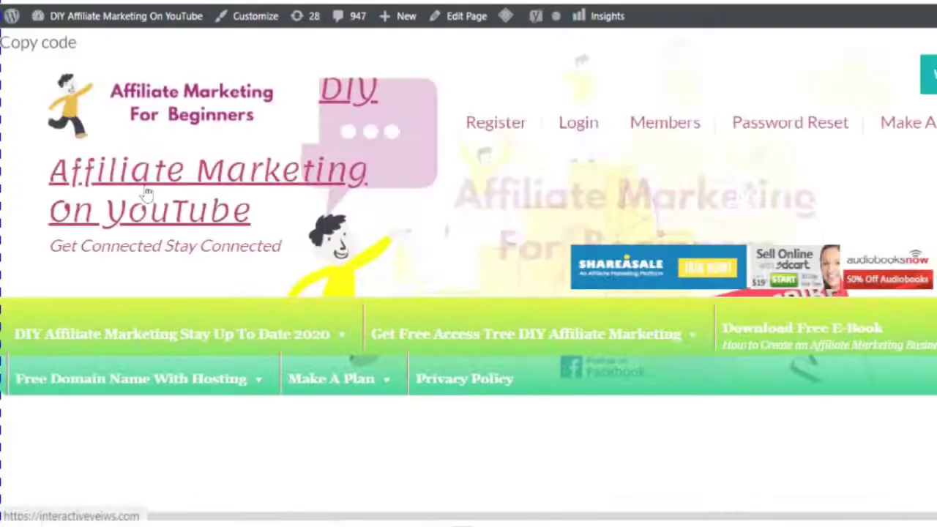
scroll(245, 293, "down", 8)
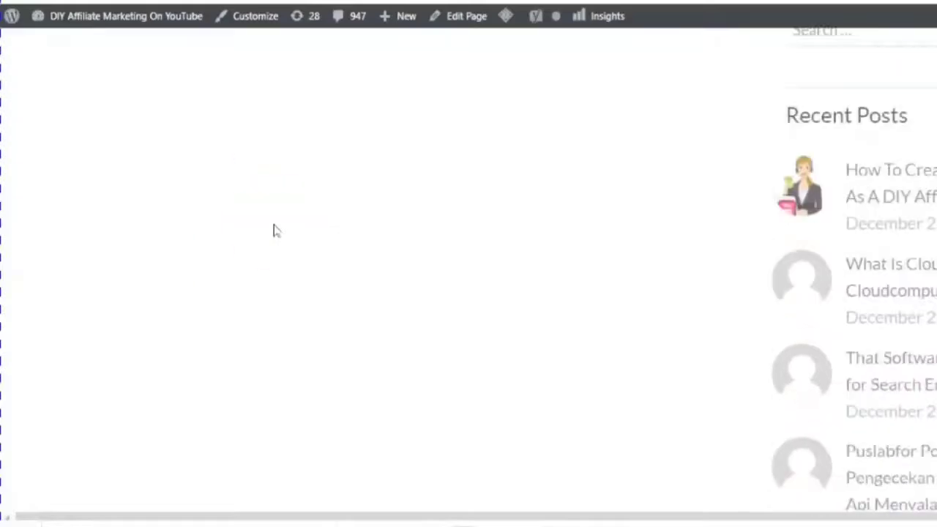
scroll(282, 249, "down", 2)
left_click(293, 269)
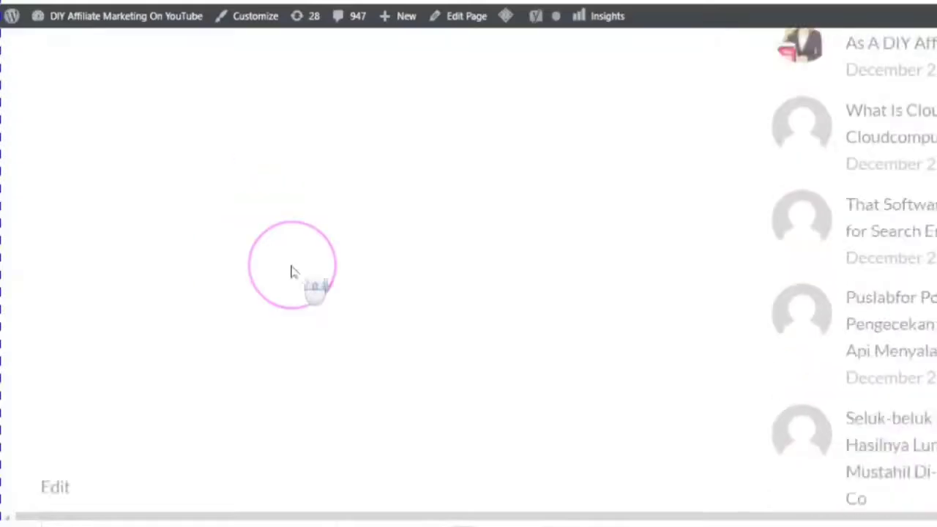
scroll(291, 272, "up", 2)
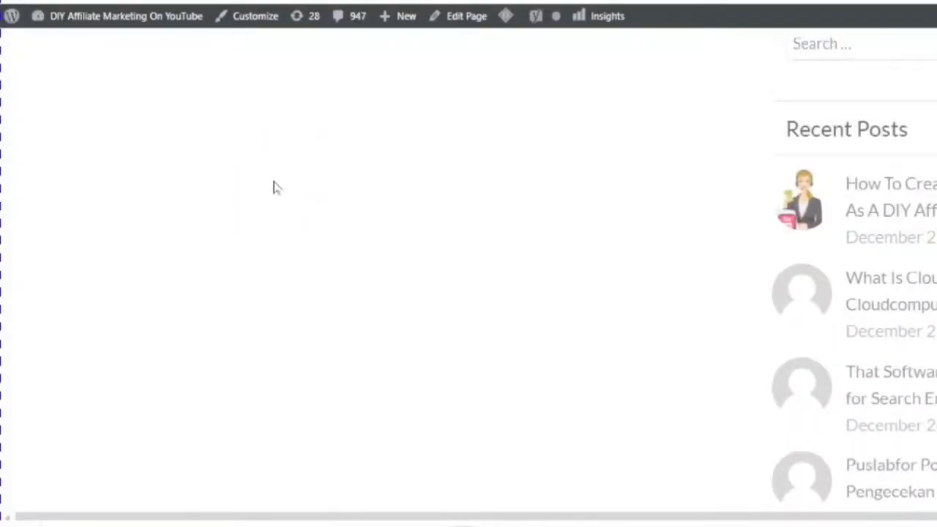
scroll(274, 186, "up", 5)
scroll(319, 181, "down", 5)
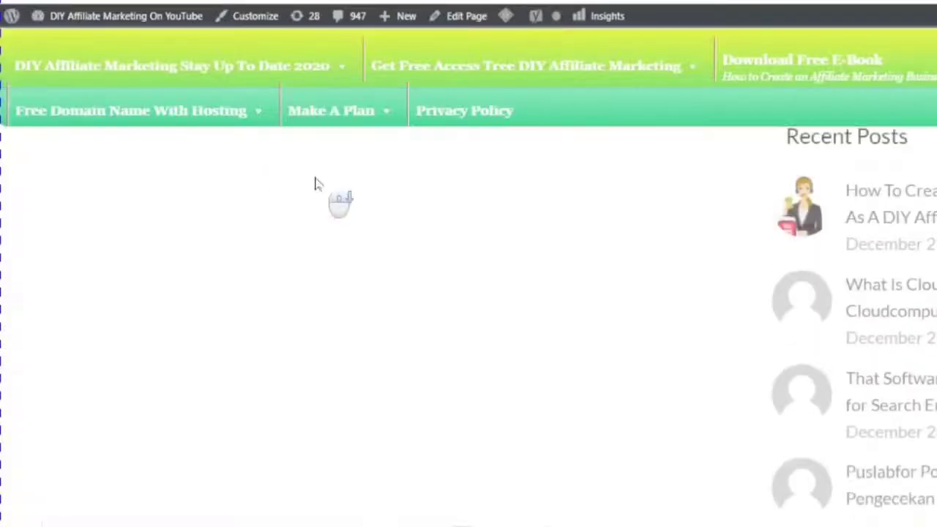
scroll(315, 183, "up", 2)
Step: Confirm the new affiliate-member post is listed, then pick a Recent Posts sidebar link
left_click(317, 253)
scroll(320, 253, "up", 3)
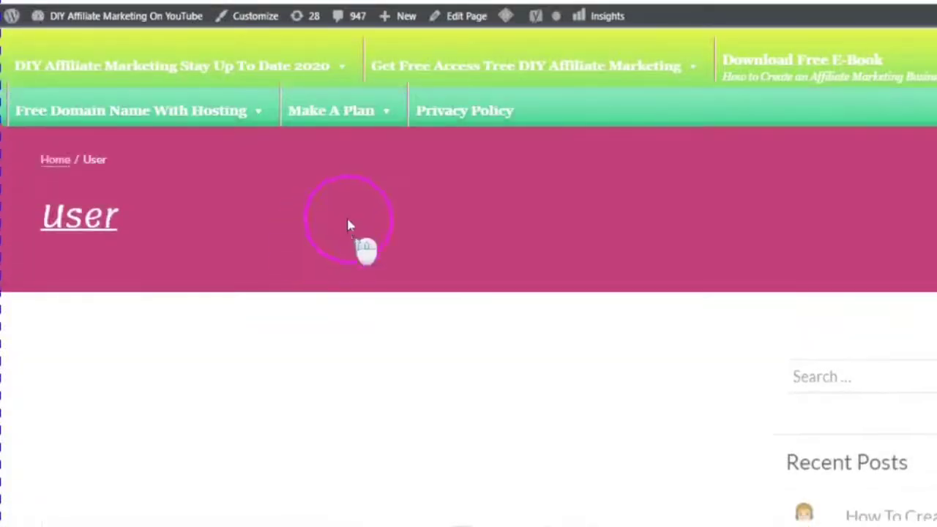
scroll(349, 225, "down", 7)
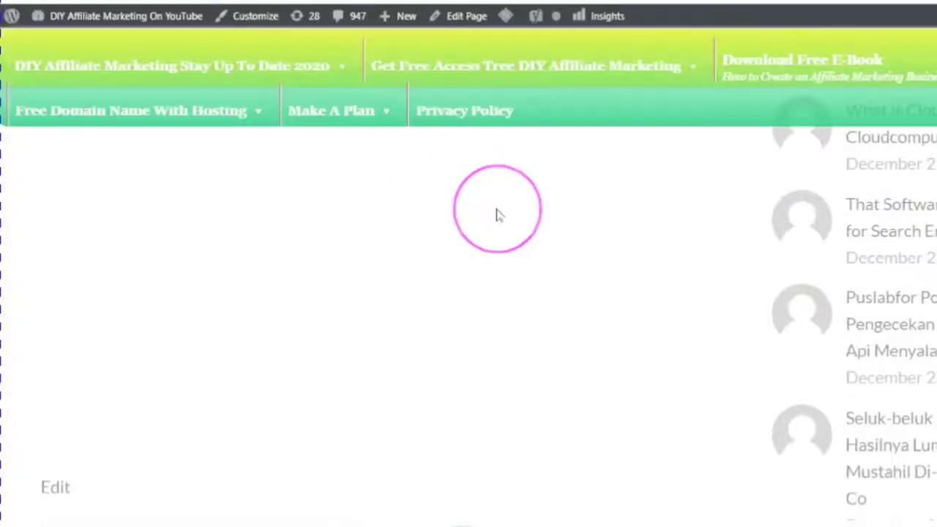
left_click(510, 192)
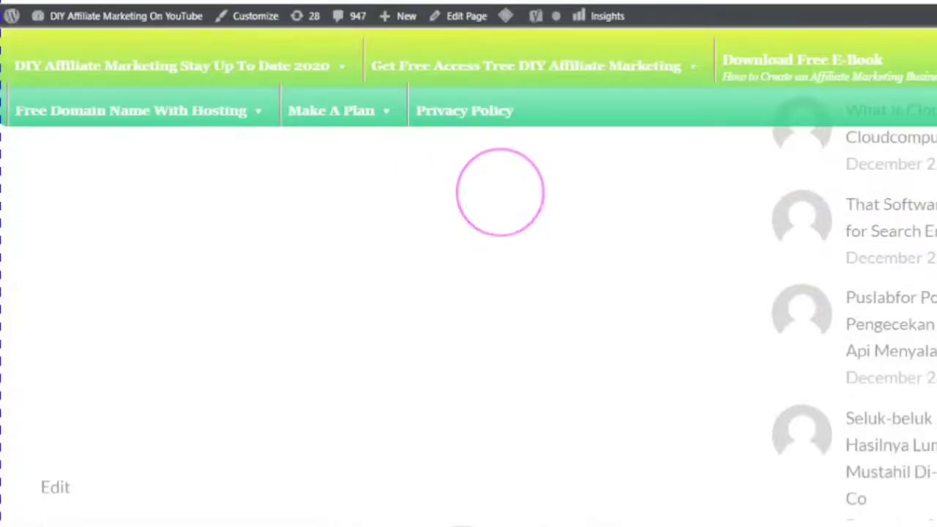
scroll(535, 361, "down", 1)
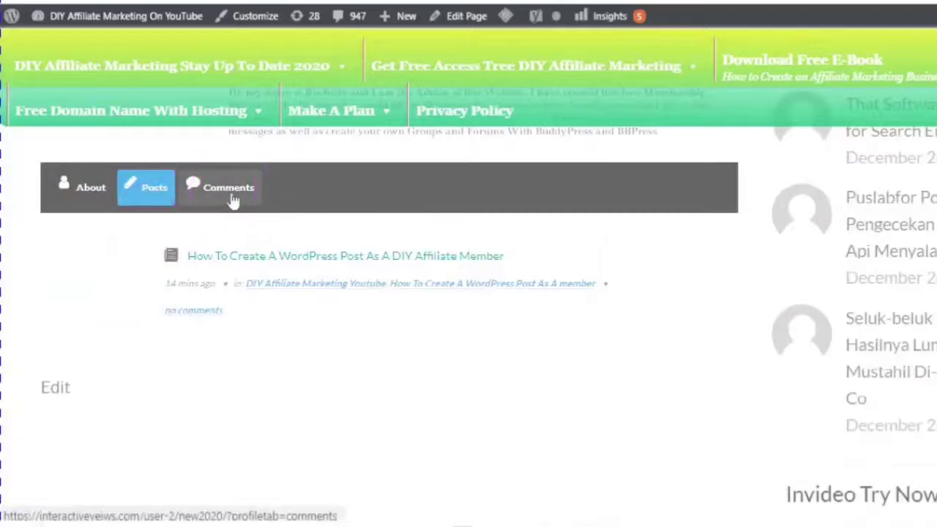
left_click(481, 219)
scroll(517, 229, "up", 3)
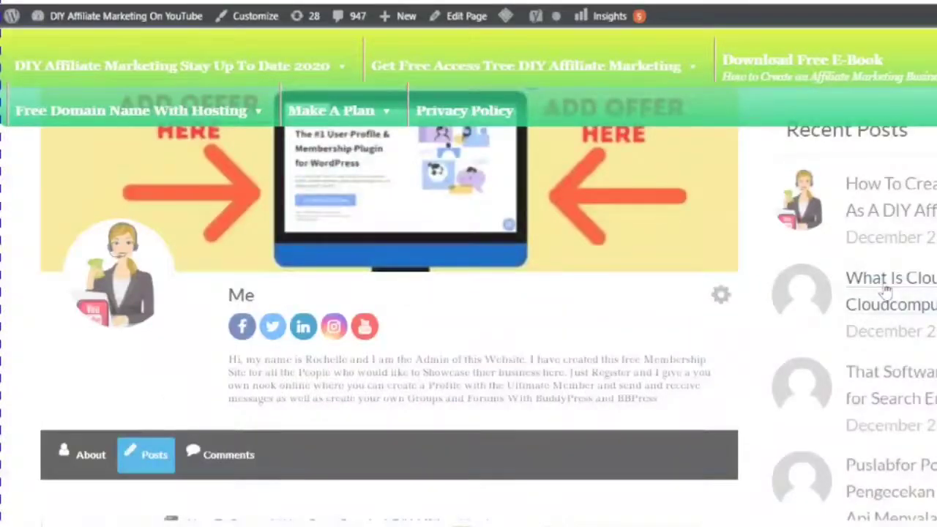
left_click(885, 291)
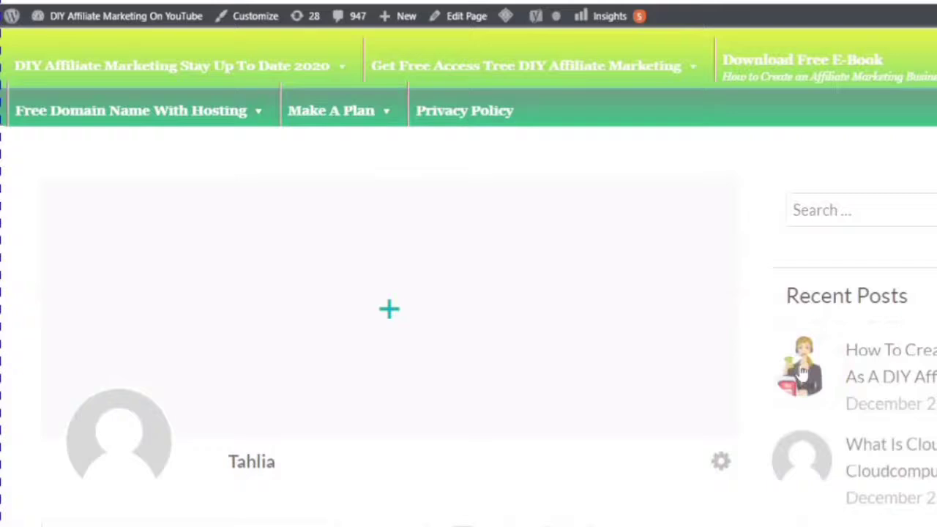
Step: Open 'How To Create A WordPress Post As A DIY Affiliate Member' and scroll through its body
left_click(802, 371)
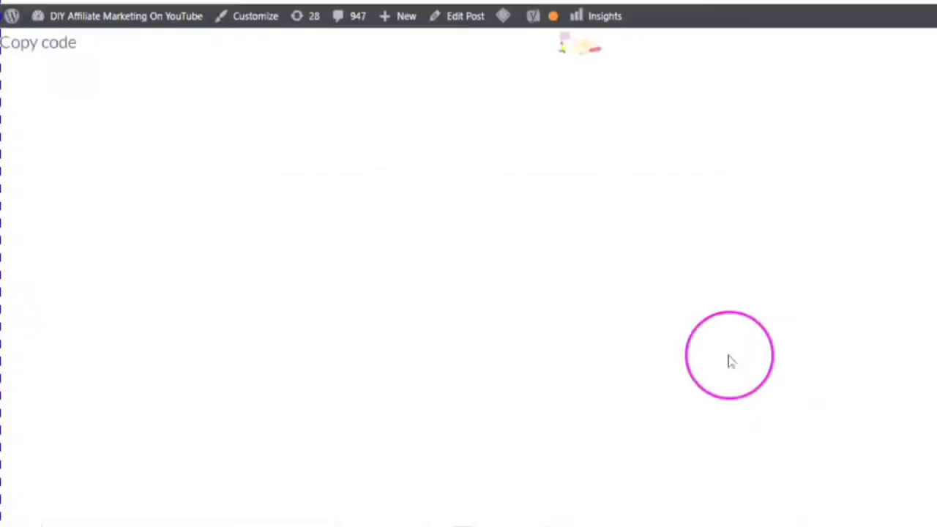
scroll(456, 262, "down", 5)
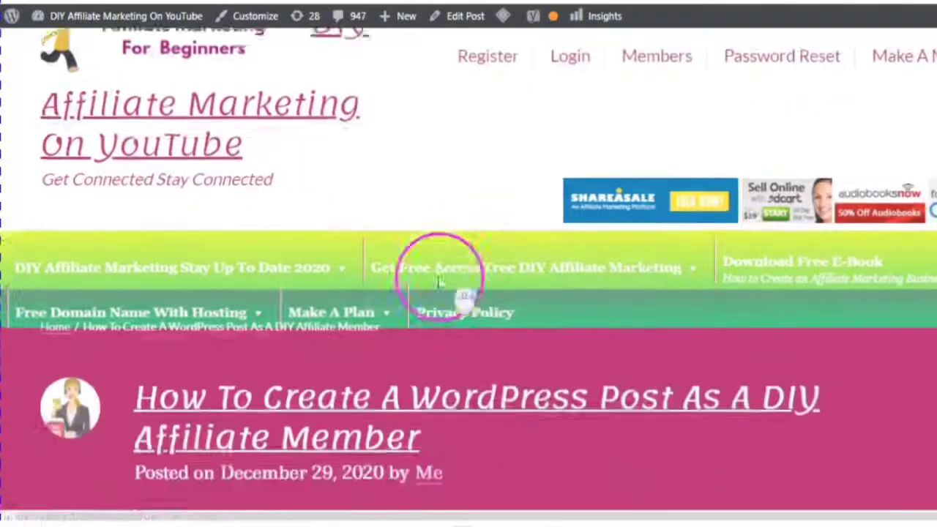
scroll(445, 318, "up", 1)
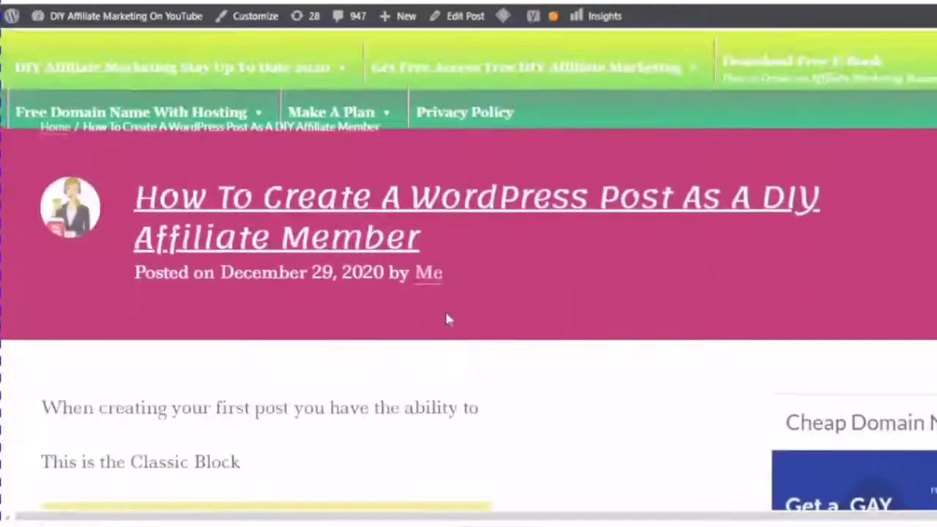
scroll(439, 314, "down", 5)
scroll(460, 311, "down", 15)
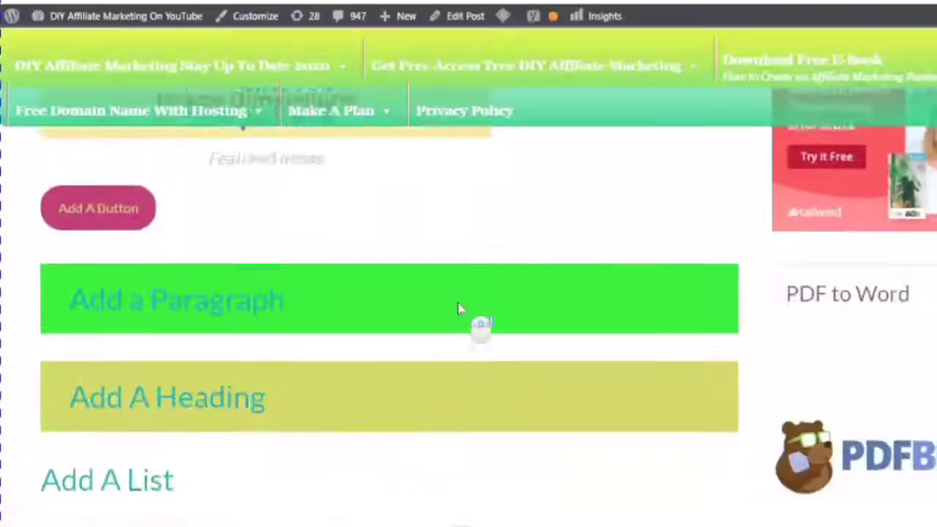
scroll(460, 316, "down", 6)
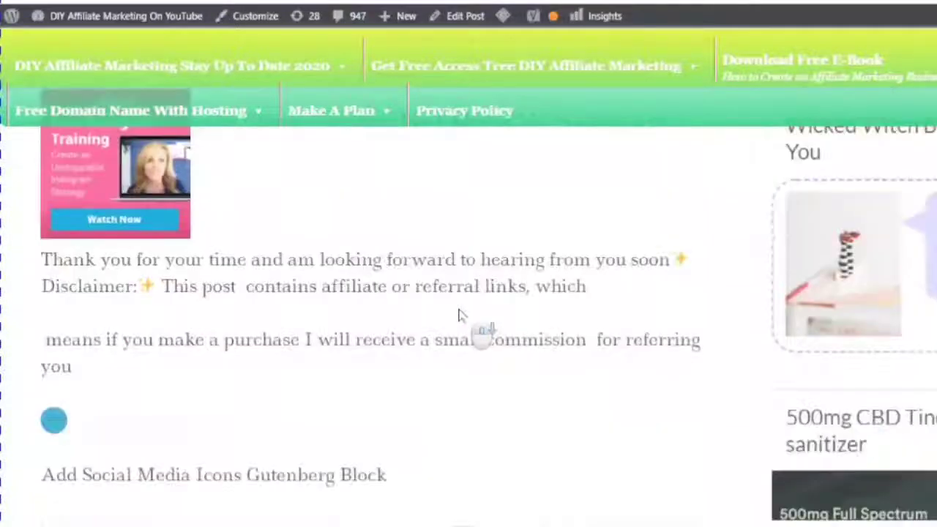
scroll(451, 334, "up", 2)
scroll(452, 335, "up", 20)
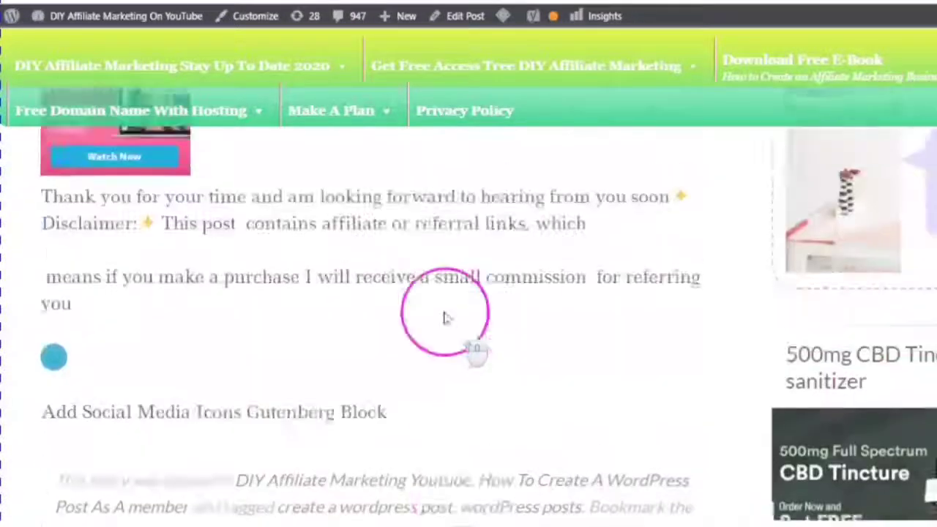
scroll(432, 275, "up", 6)
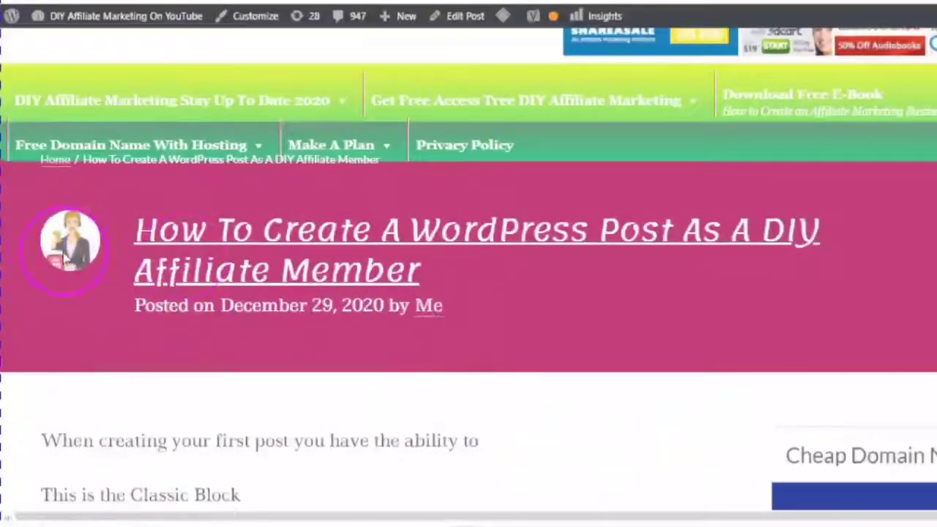
scroll(88, 256, "up", 2)
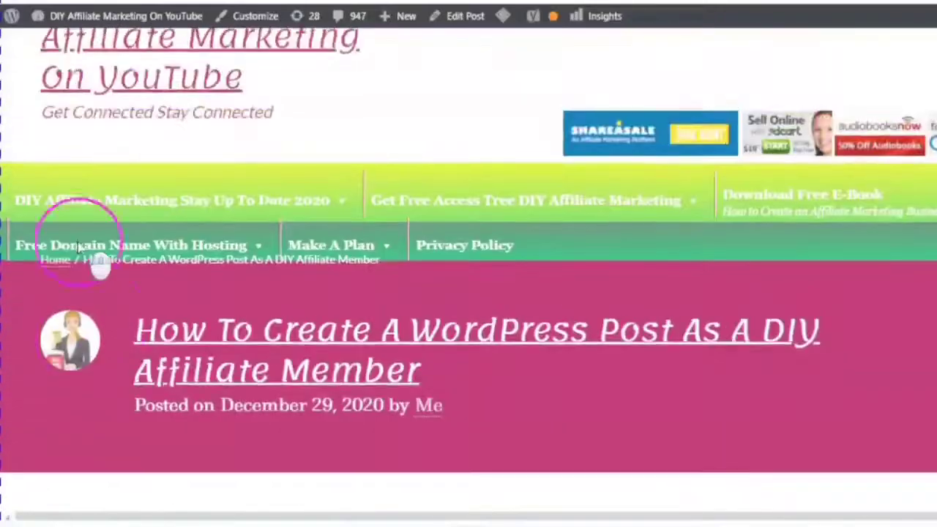
scroll(110, 300, "down", 3)
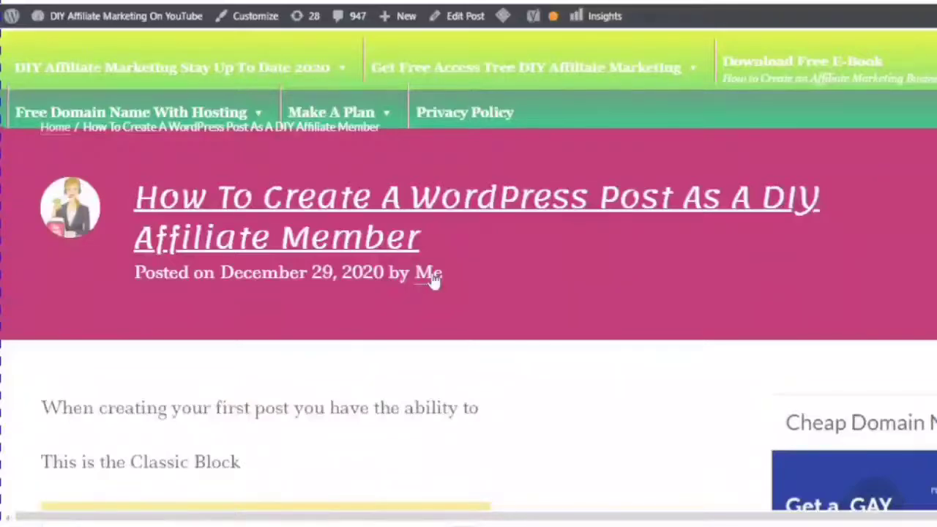
left_click(433, 280)
scroll(515, 223, "down", 4)
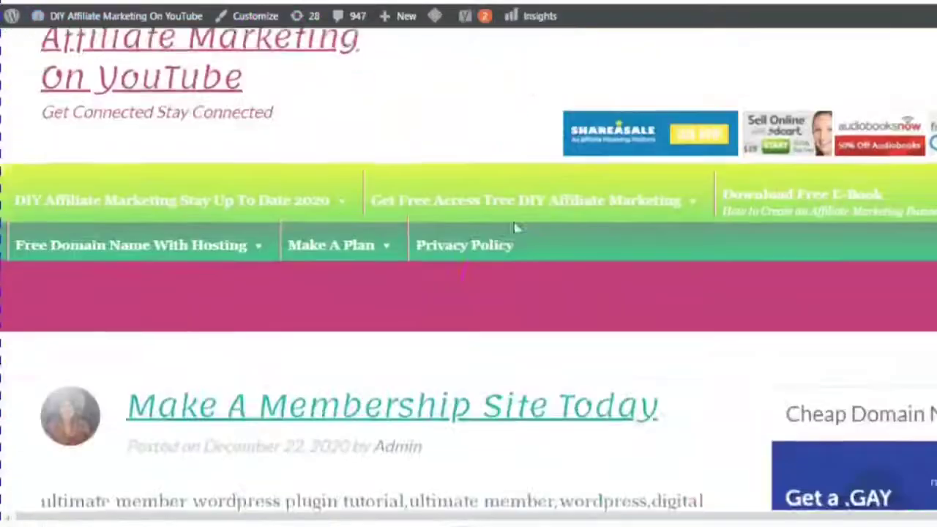
scroll(505, 263, "up", 3)
scroll(554, 148, "up", 3)
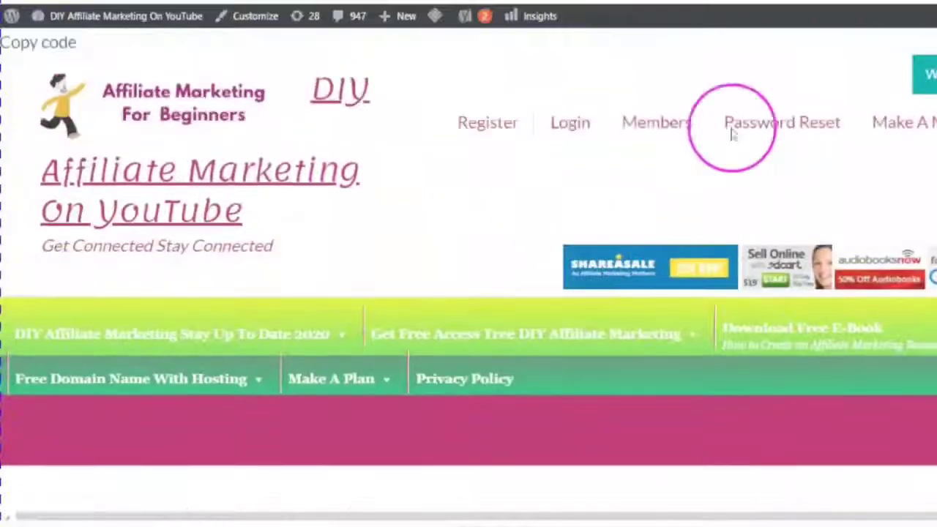
mouse_move(661, 136)
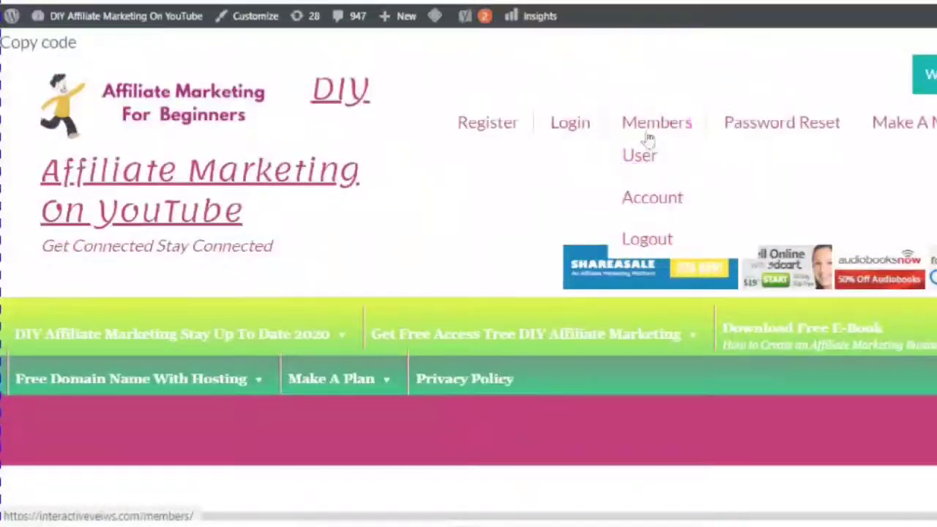
left_click(512, 215)
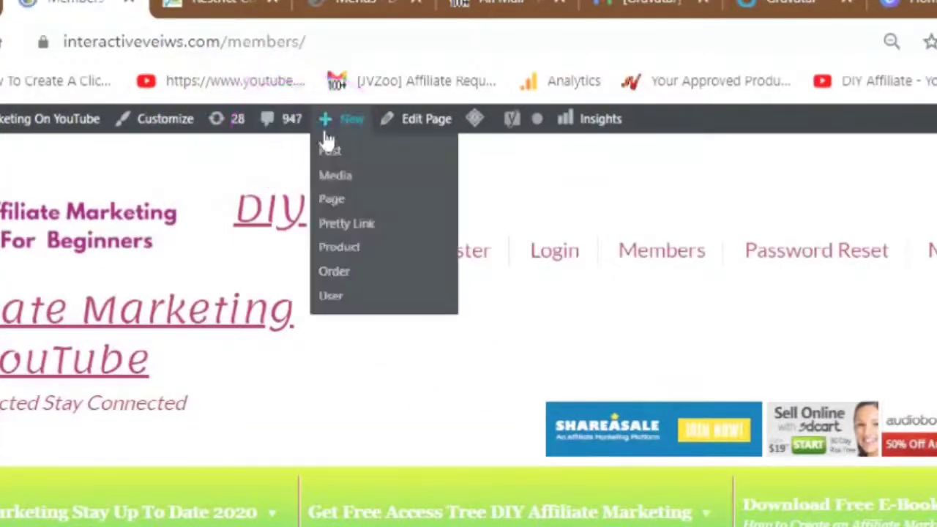
scroll(356, 307, "down", 6)
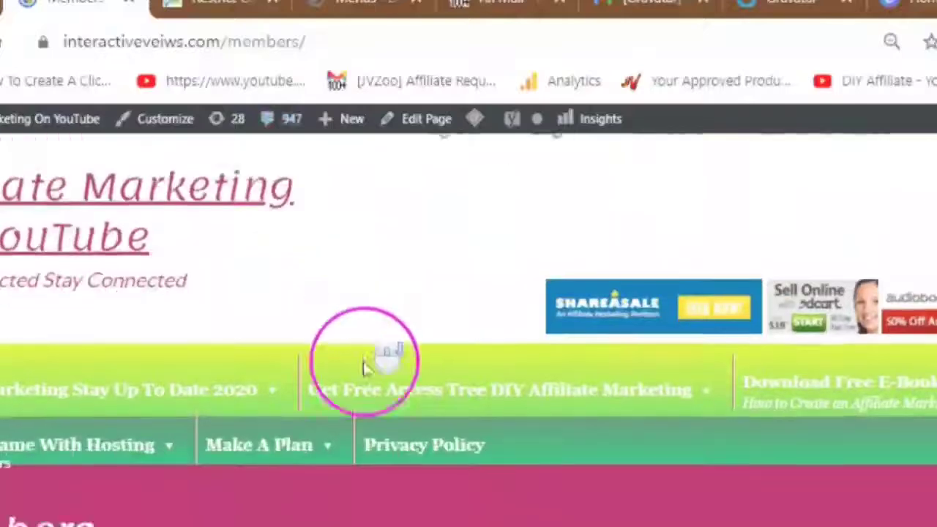
scroll(364, 418, "down", 2)
scroll(364, 418, "up", 6)
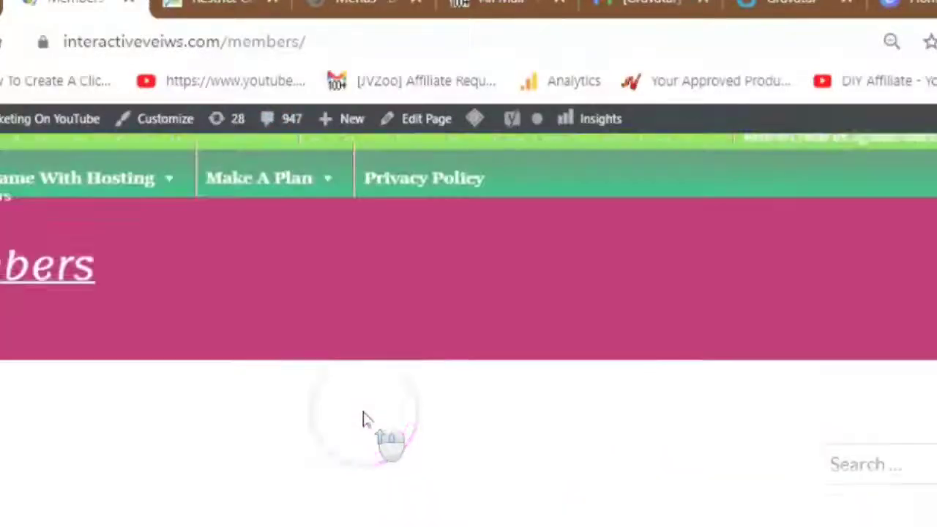
scroll(476, 421, "down", 3)
scroll(474, 416, "down", 4)
scroll(474, 414, "up", 2)
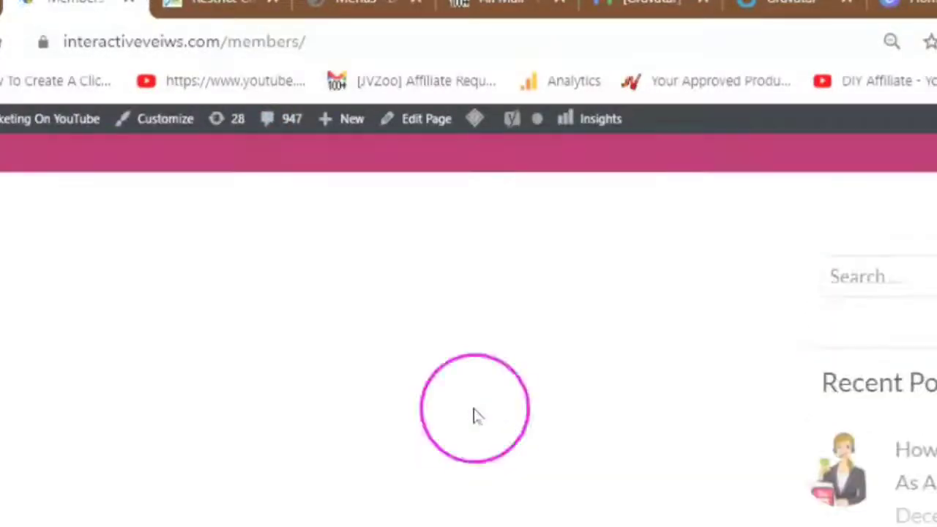
scroll(474, 417, "up", 2)
scroll(474, 424, "up", 2)
scroll(477, 452, "down", 8)
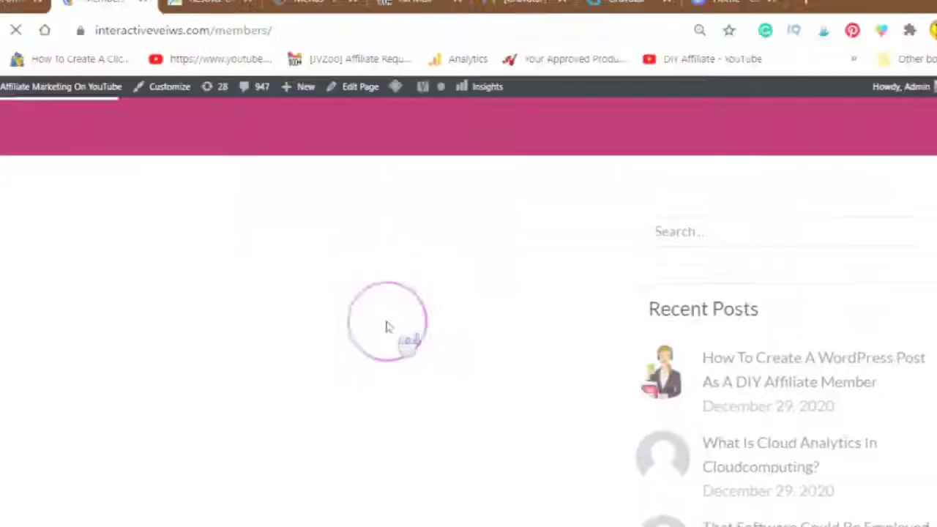
left_click(393, 322)
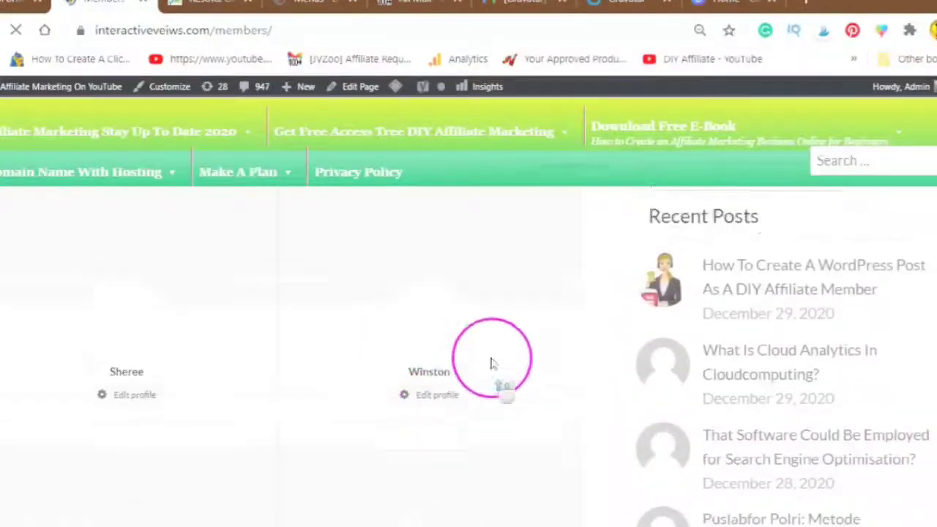
scroll(491, 371, "down", 9)
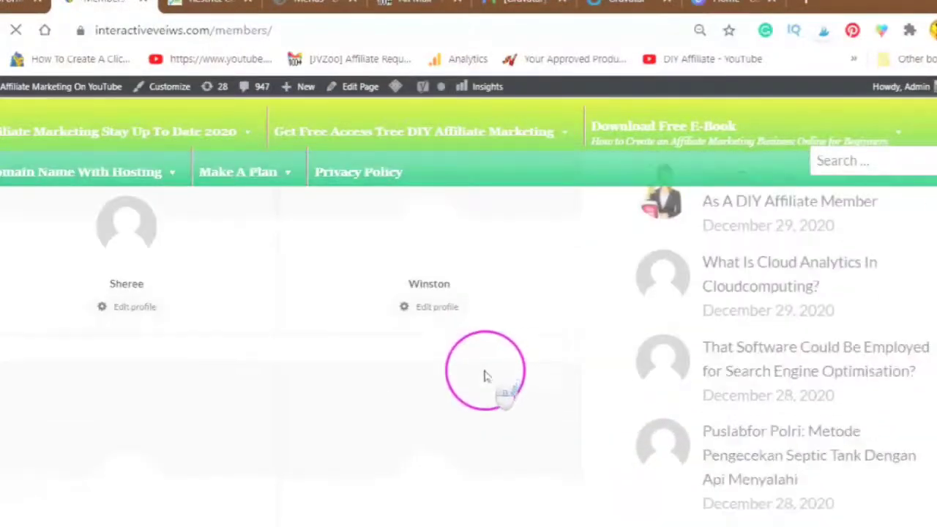
scroll(491, 376, "down", 6)
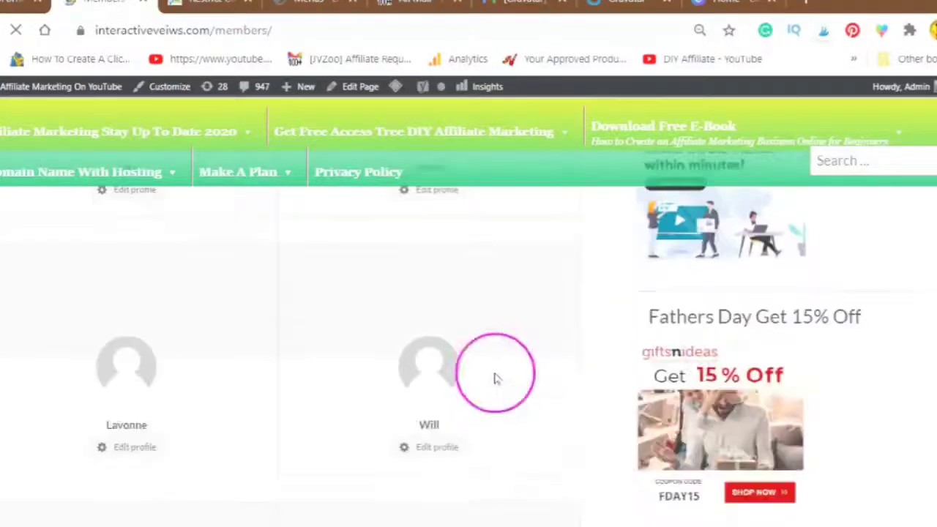
scroll(490, 385, "down", 5)
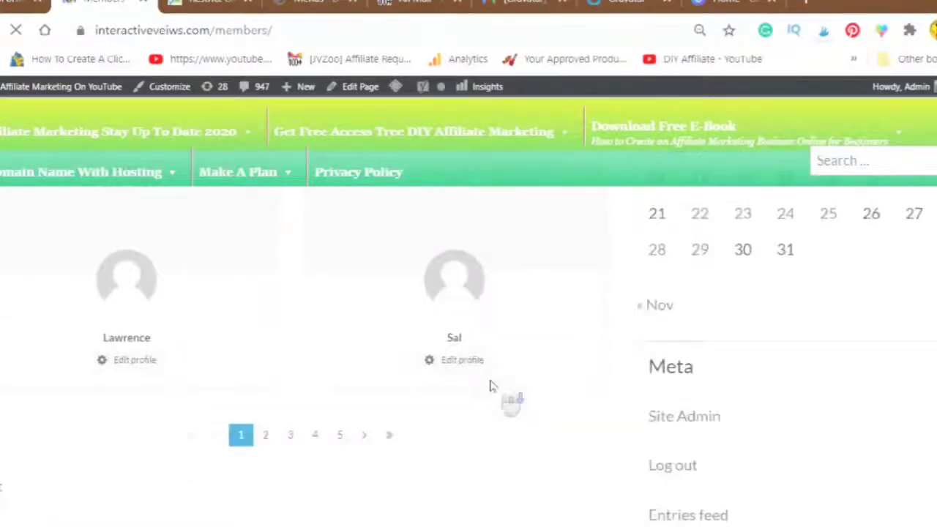
left_click(265, 376)
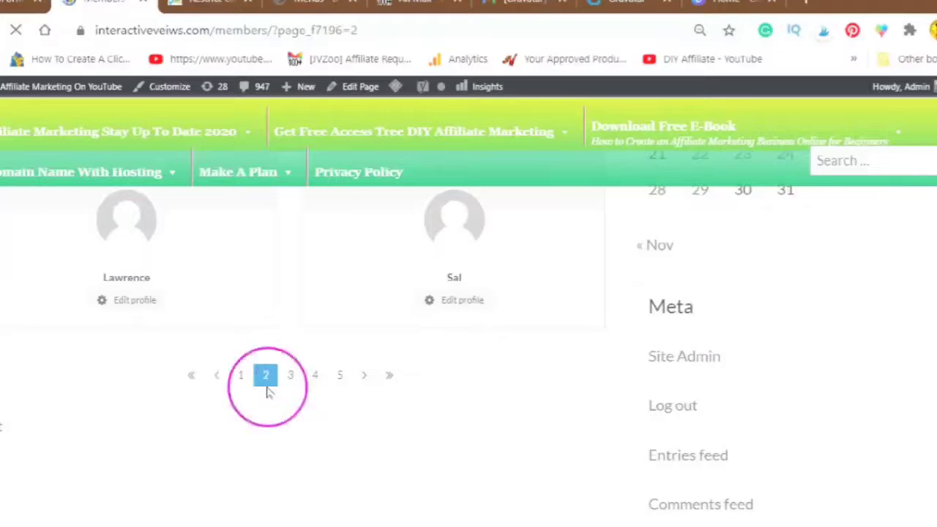
scroll(271, 337, "up", 7)
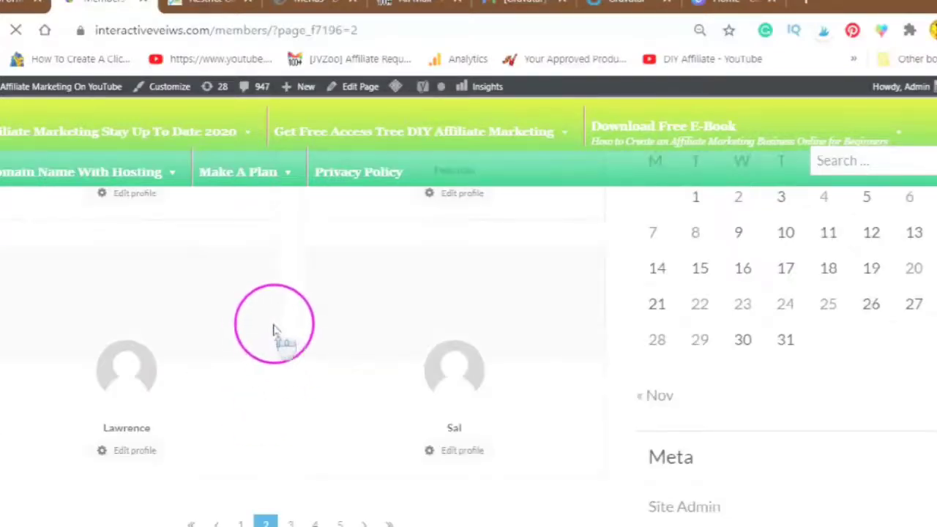
scroll(273, 324, "up", 8)
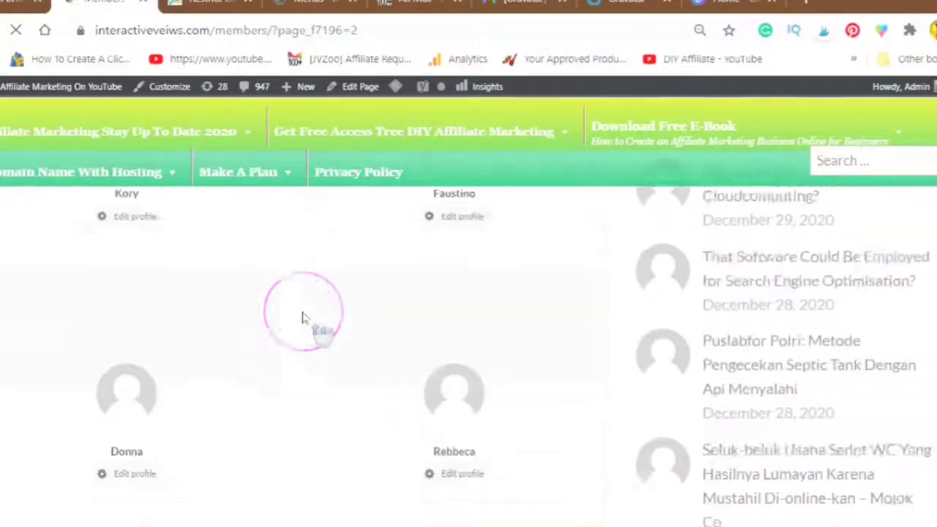
scroll(292, 320, "up", 2)
scroll(393, 401, "down", 3)
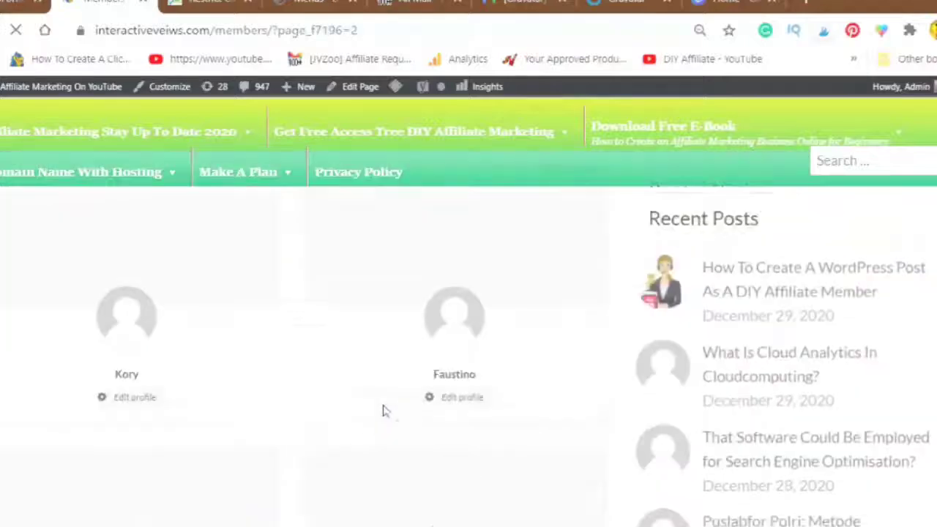
scroll(347, 282, "up", 2)
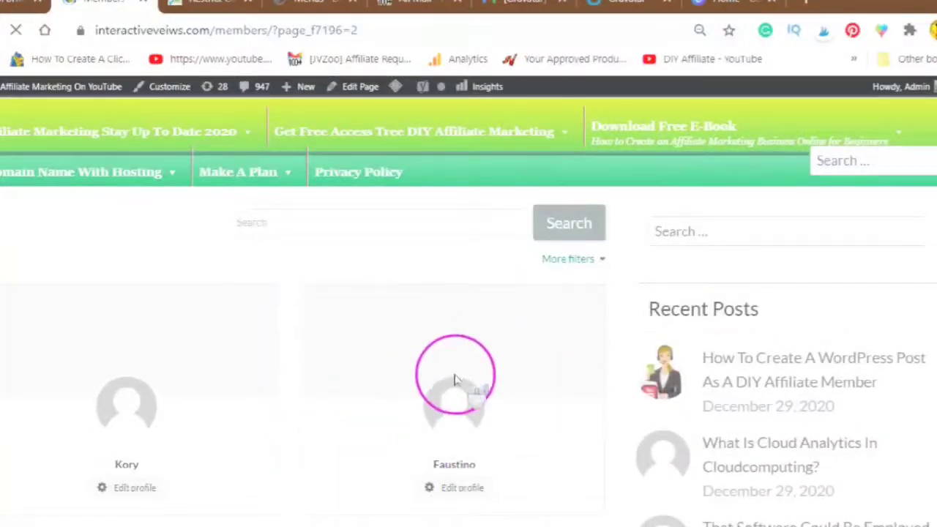
scroll(454, 380, "down", 9)
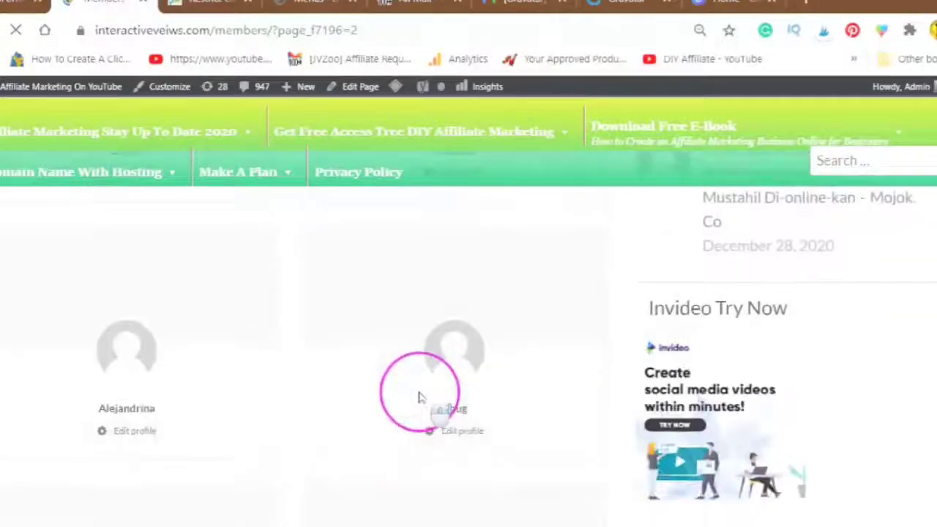
scroll(419, 397, "up", 8)
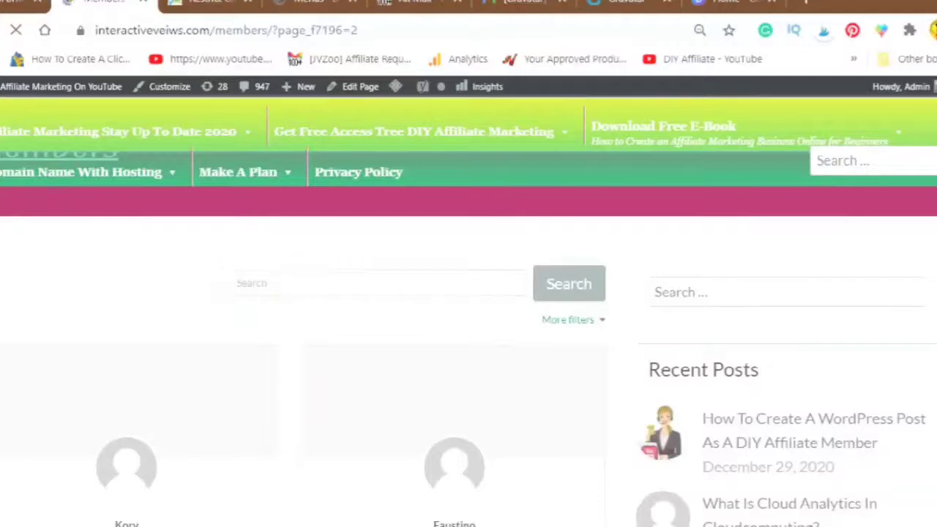
Step: Search the Members directory for 'New 2020'
left_click(297, 272)
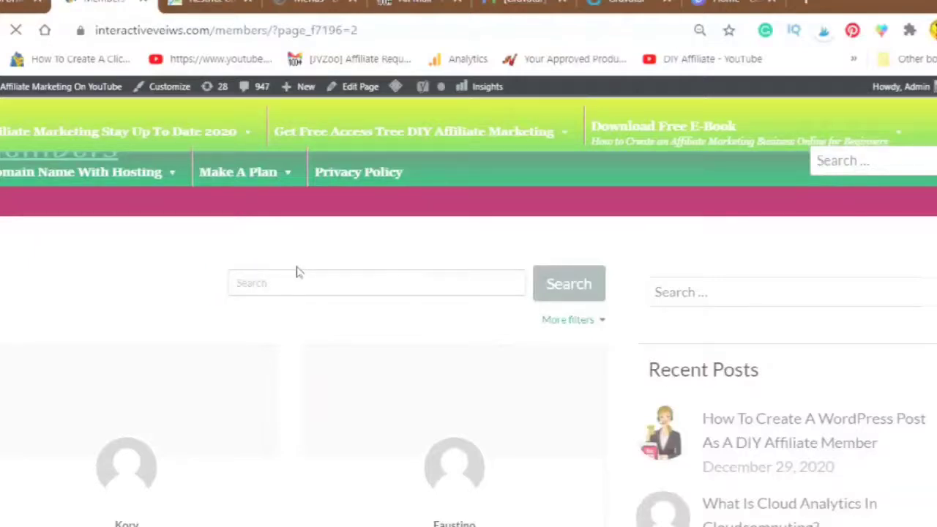
left_click(231, 285)
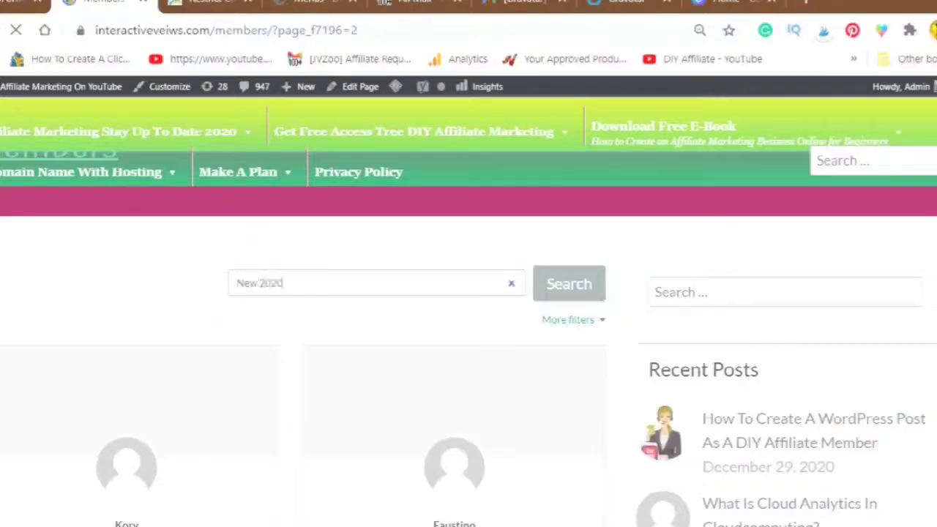
left_click(570, 295)
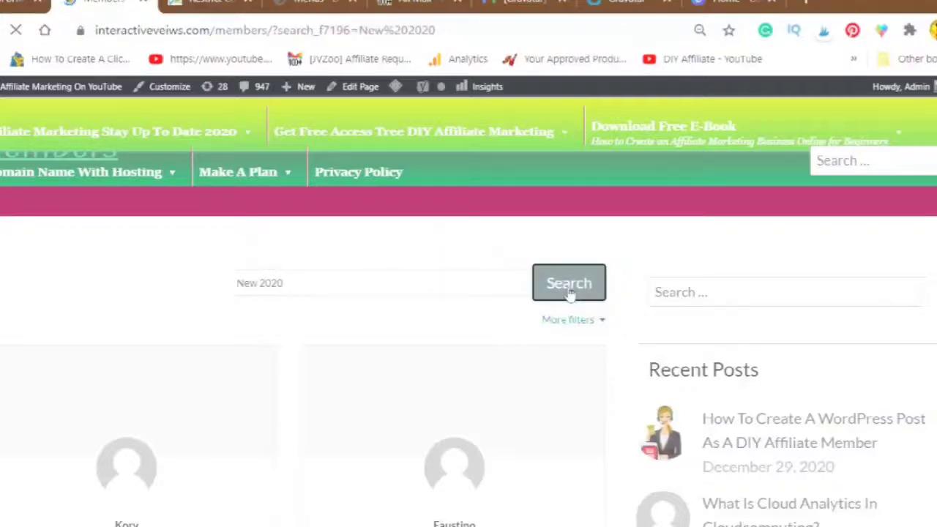
Step: Correct the search to 'New2020' and view the single matching member card with its cover photo
left_click(267, 293)
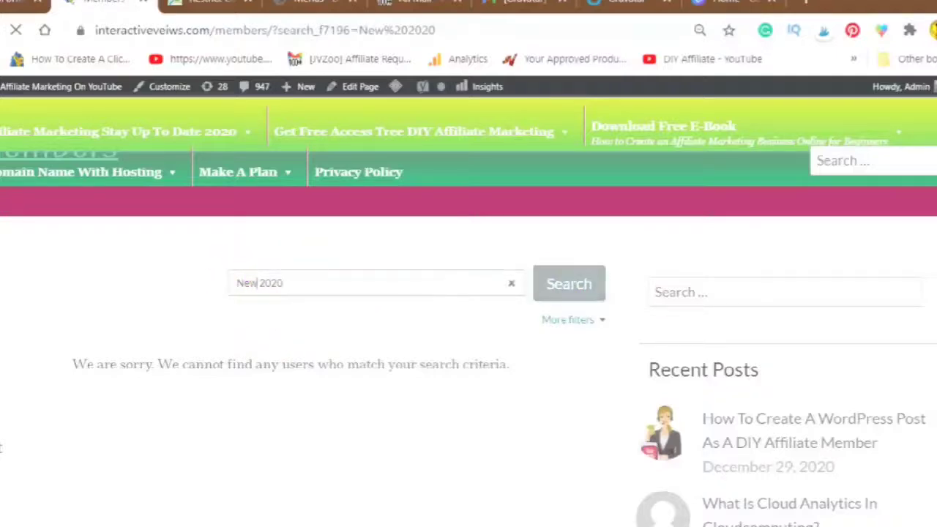
left_click(567, 283)
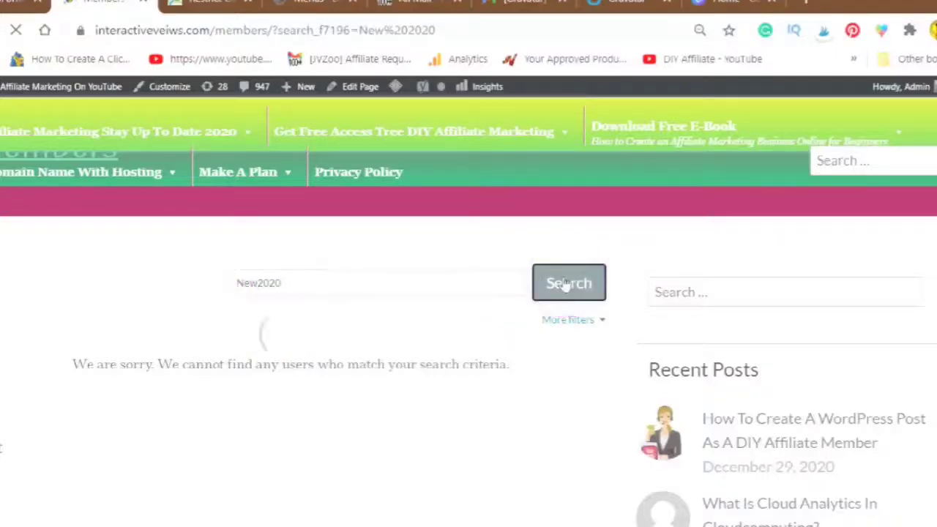
left_click(567, 284)
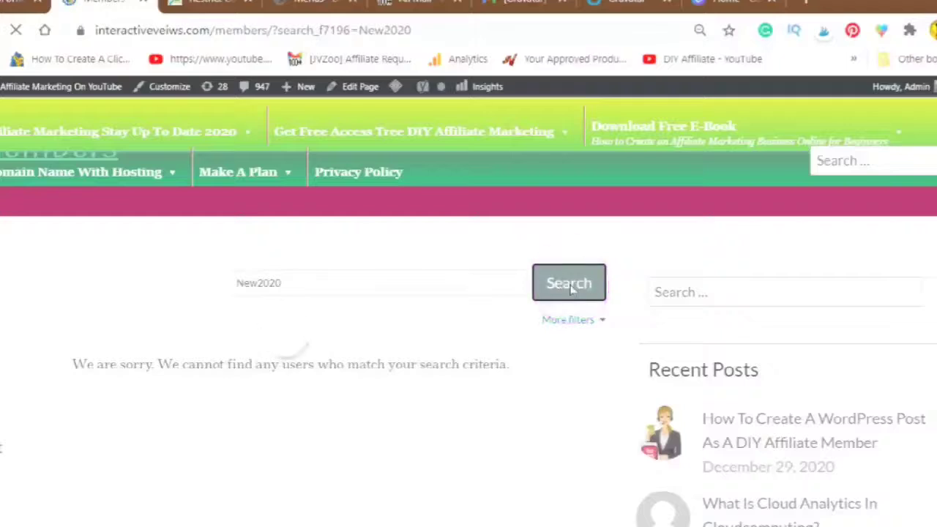
left_click(581, 333)
left_click(661, 448)
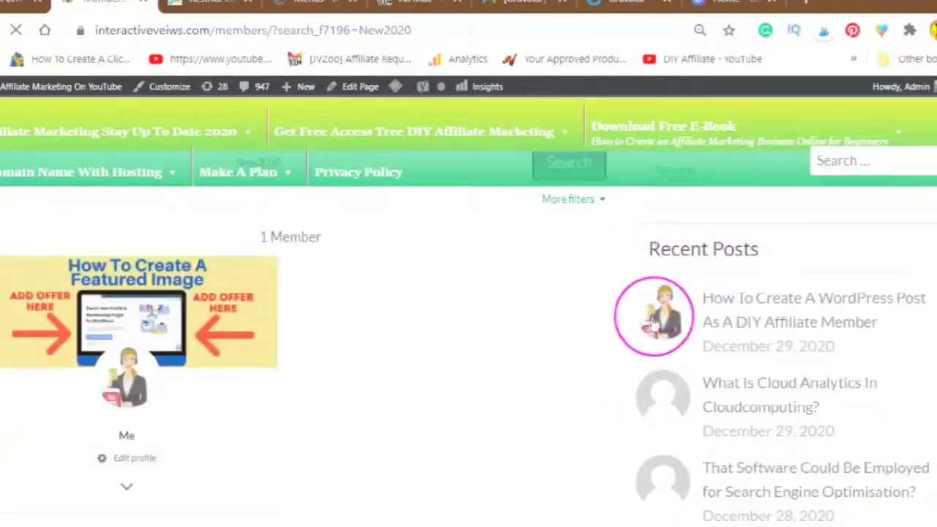
scroll(654, 322, "down", 1)
scroll(654, 333, "down", 1)
scroll(642, 344, "up", 2)
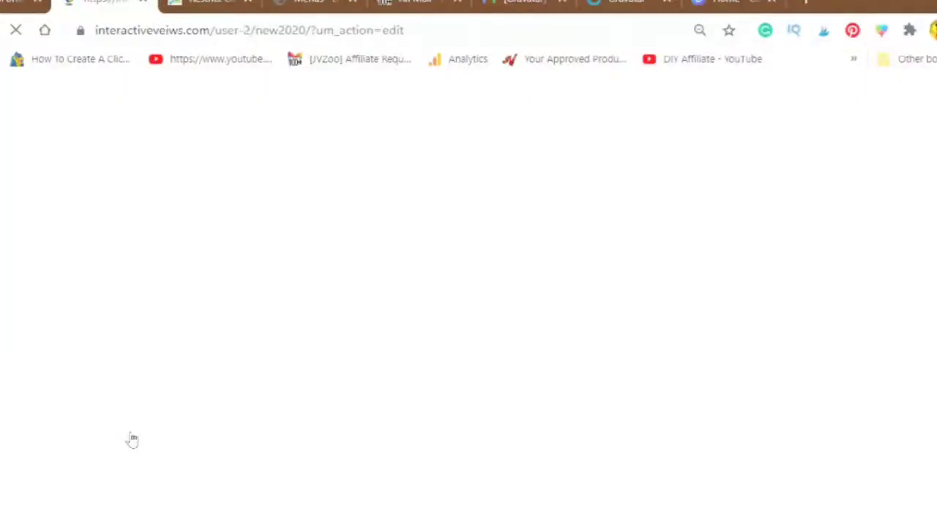
Step: Open Edit profile for the New2020 member and dismiss the new content list
left_click(332, 293)
left_click(328, 313)
left_click(328, 311)
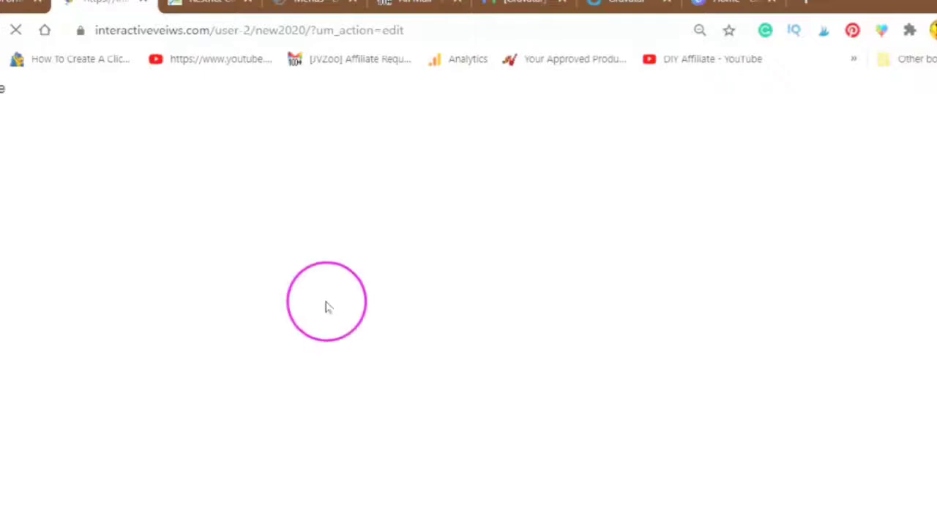
left_click(327, 306)
left_click(344, 167)
left_click(293, 91)
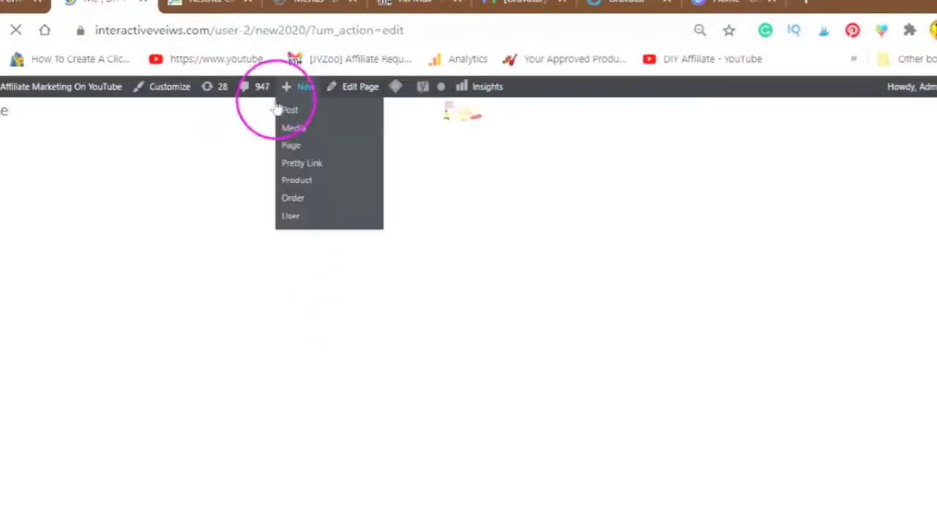
left_click(297, 318)
left_click(286, 332)
left_click(303, 341)
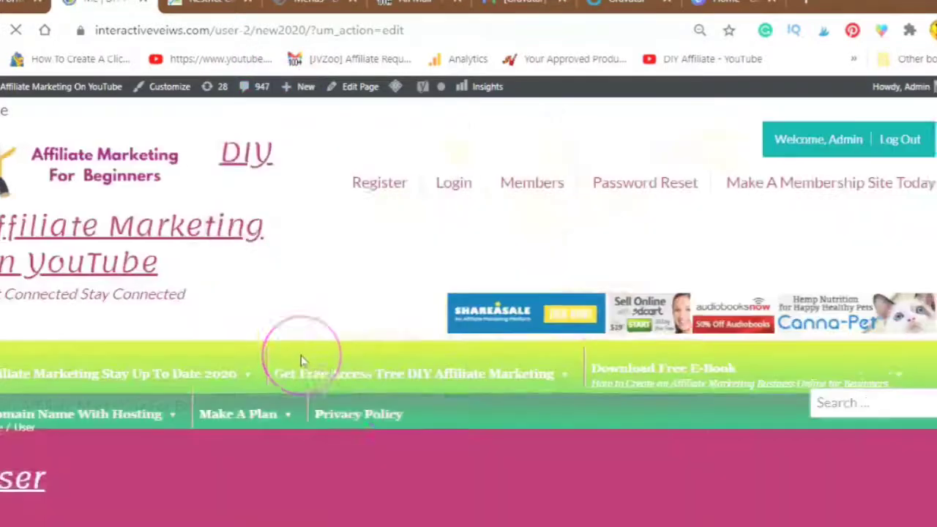
Step: Scroll the loading edit-profile page to review the User heading and Recent Posts sidebar
scroll(305, 373, "down", 4)
scroll(303, 377, "down", 4)
left_click(314, 412)
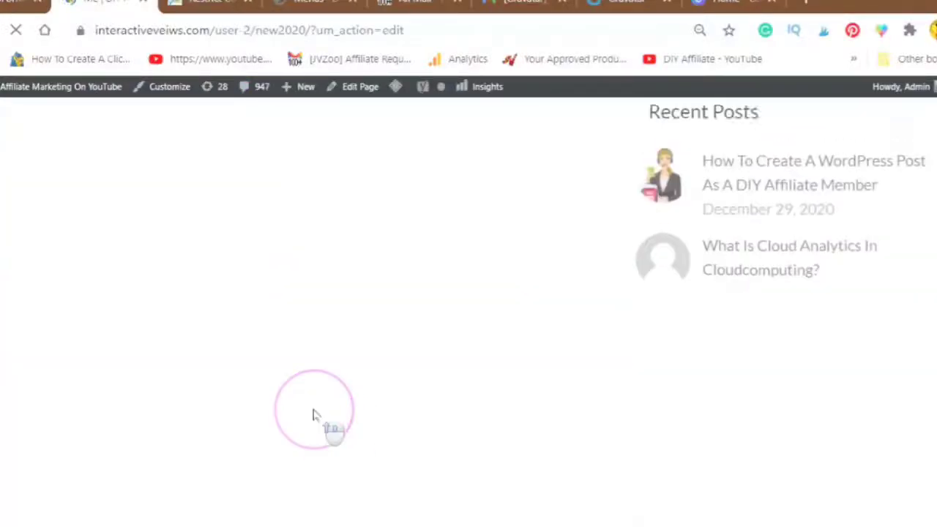
scroll(303, 412, "up", 4)
left_click(290, 419)
scroll(271, 246, "down", 5)
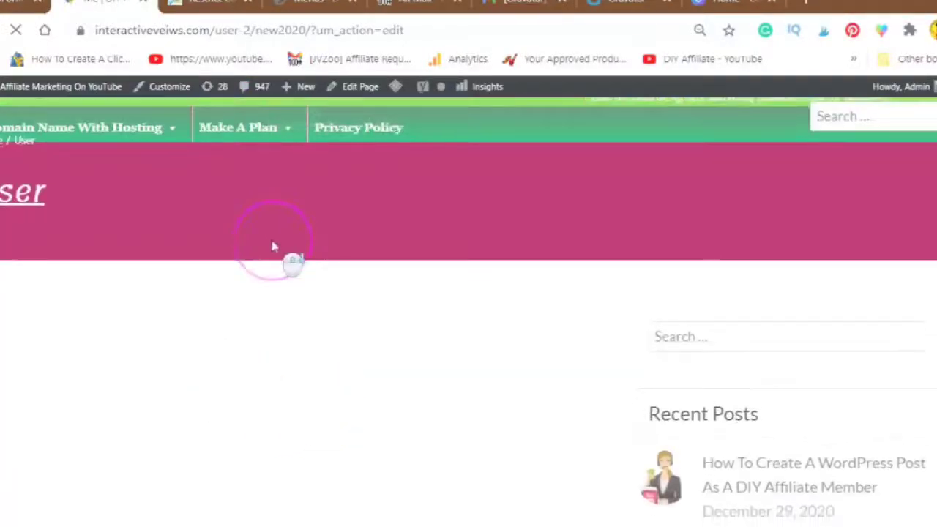
scroll(249, 301, "down", 3)
scroll(246, 306, "up", 6)
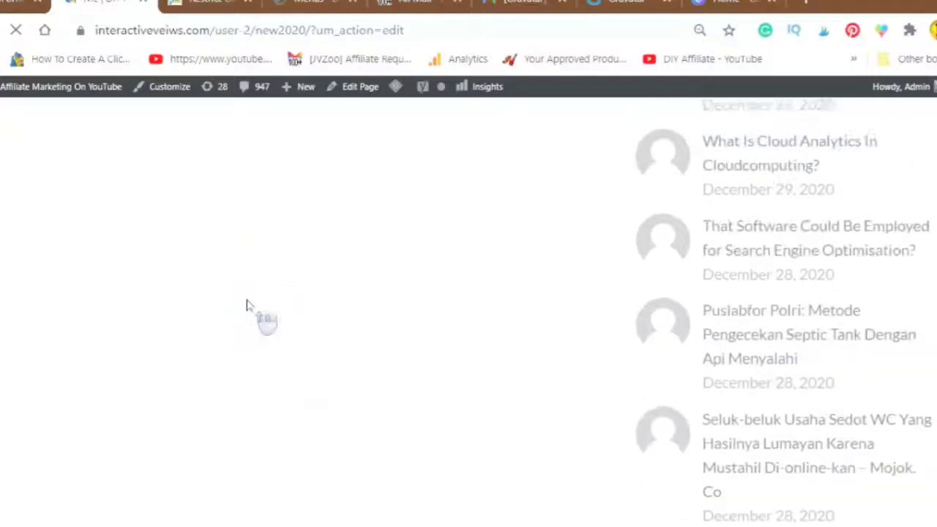
scroll(247, 306, "up", 5)
Step: Choose Edit Profile from the Howdy, Admin account menu
left_click(244, 304)
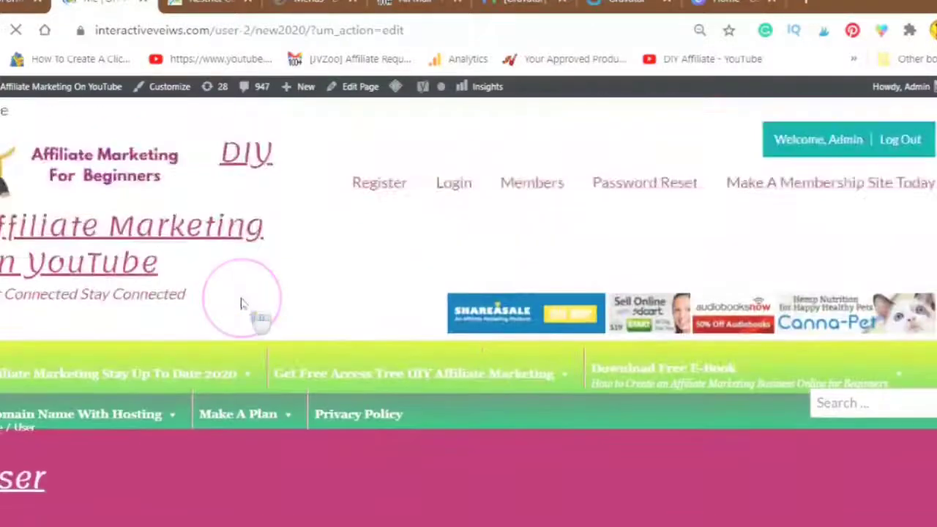
scroll(293, 307, "down", 3)
scroll(309, 310, "down", 2)
scroll(302, 318, "up", 3)
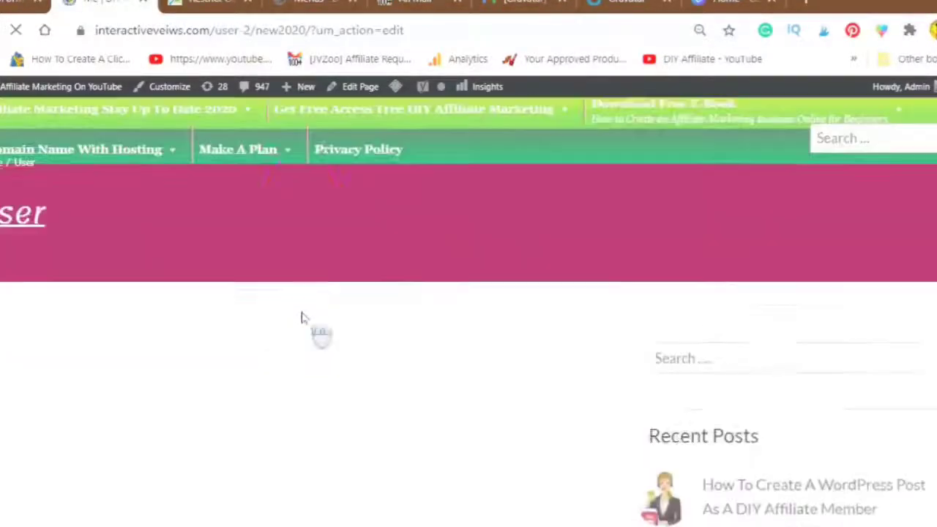
left_click(894, 103)
left_click(841, 140)
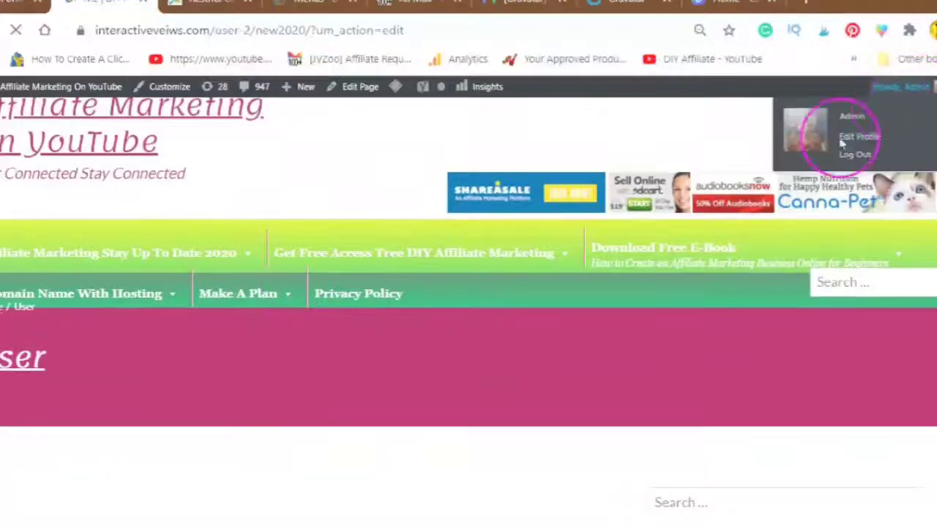